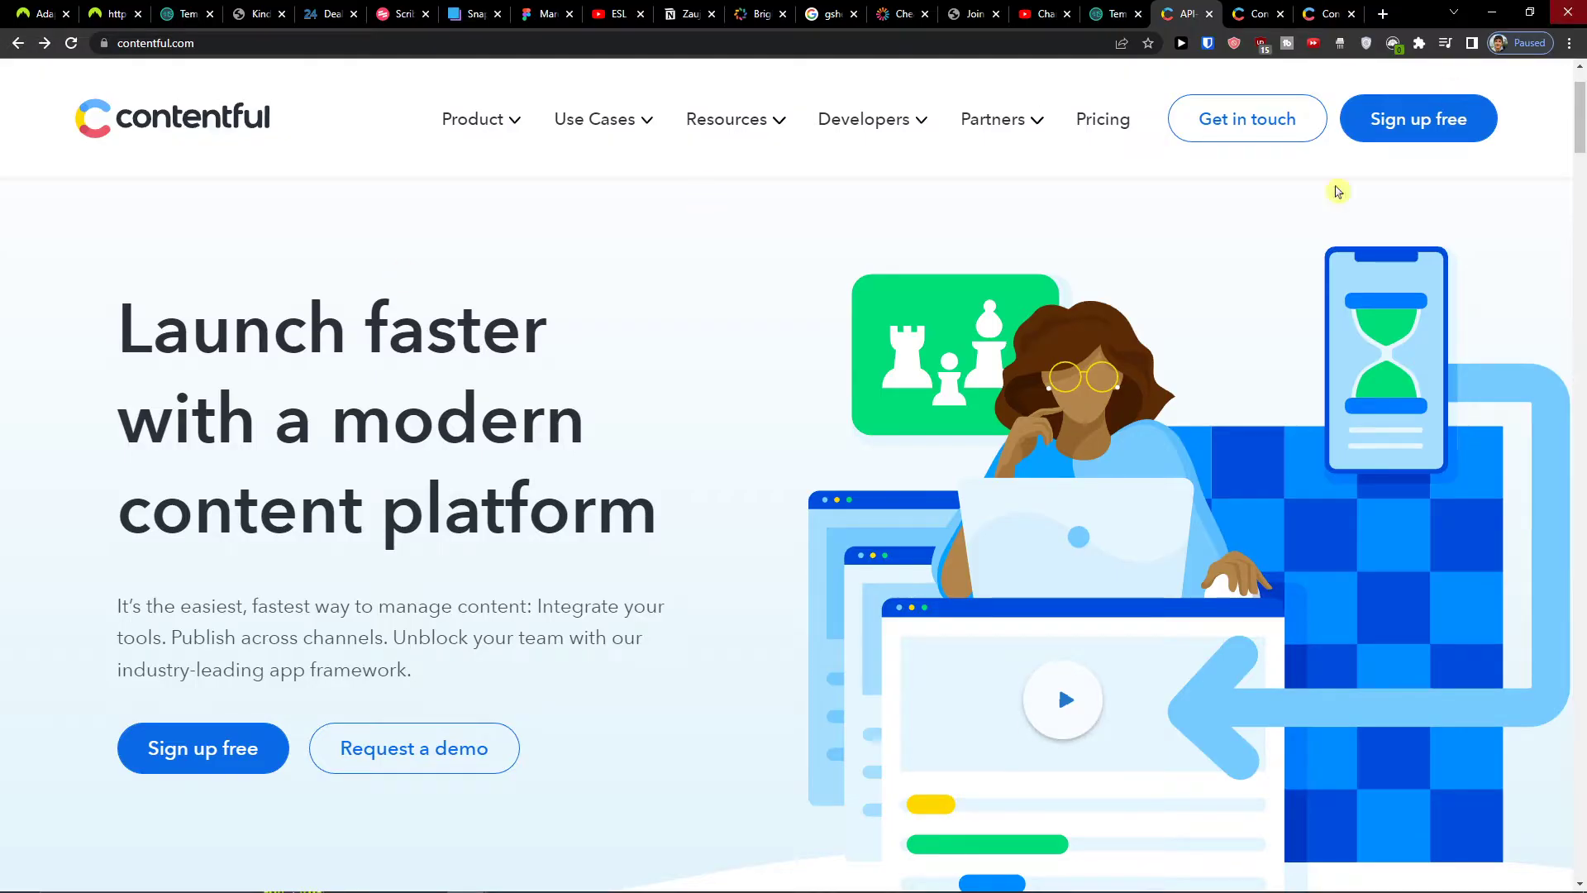
- Scroll up and down the Contentful homepage to look over the landing page
{"action": "scroll", "coordinate": [793, 514], "scroll_direction": "down", "scroll_amount": 1}
{"action": "scroll", "coordinate": [794, 514], "scroll_direction": "up", "scroll_amount": 1}
{"action": "scroll", "coordinate": [793, 514], "scroll_direction": "up", "scroll_amount": 2}
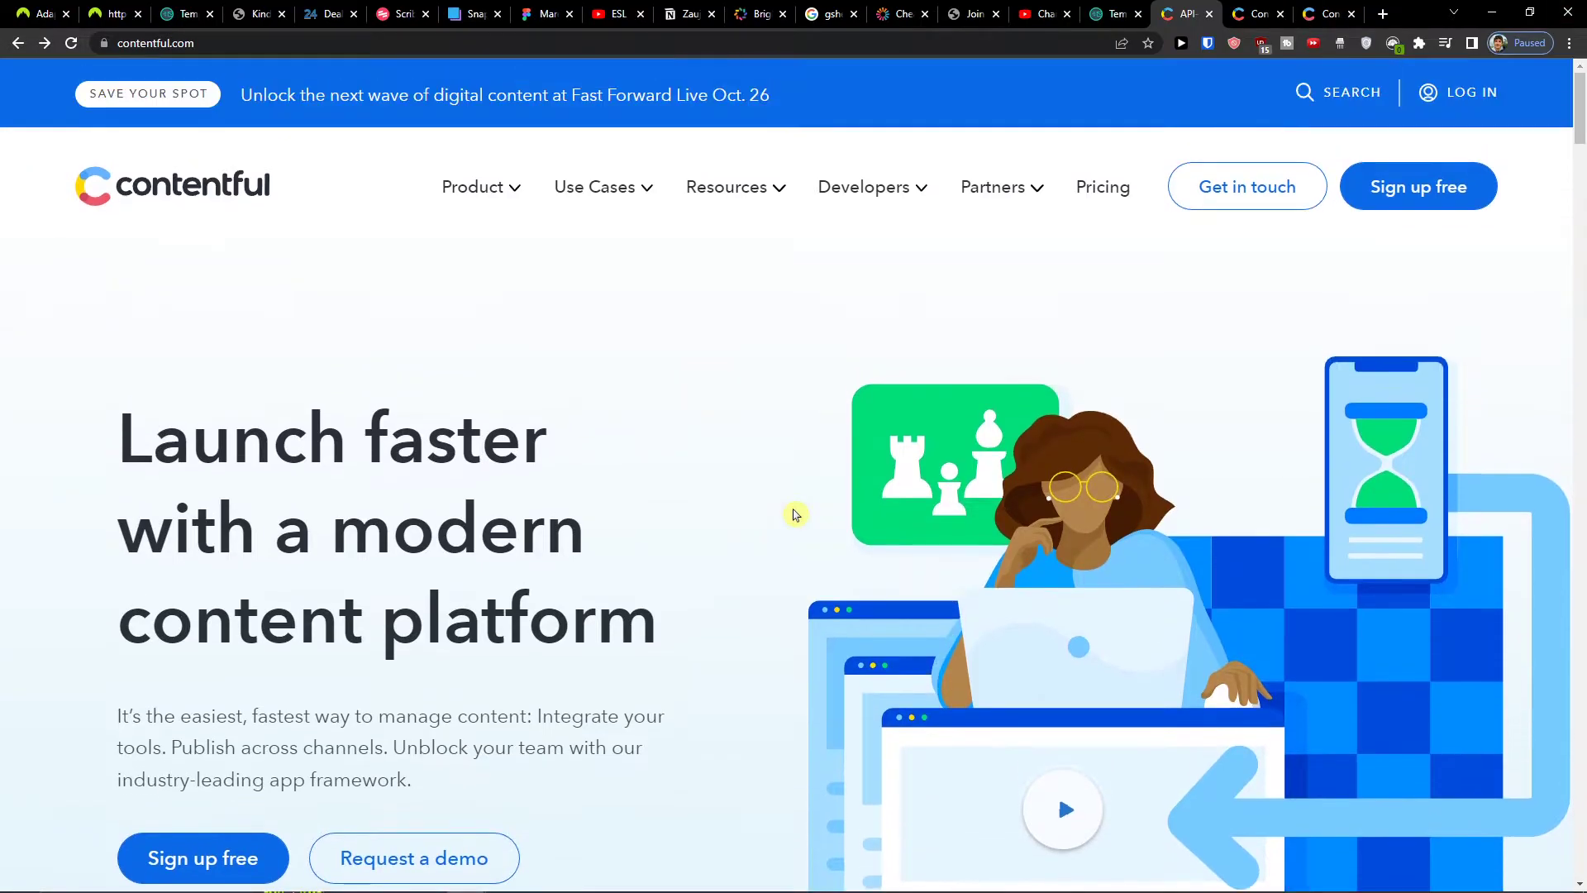
{"action": "scroll", "coordinate": [793, 514], "scroll_direction": "down", "scroll_amount": 1}
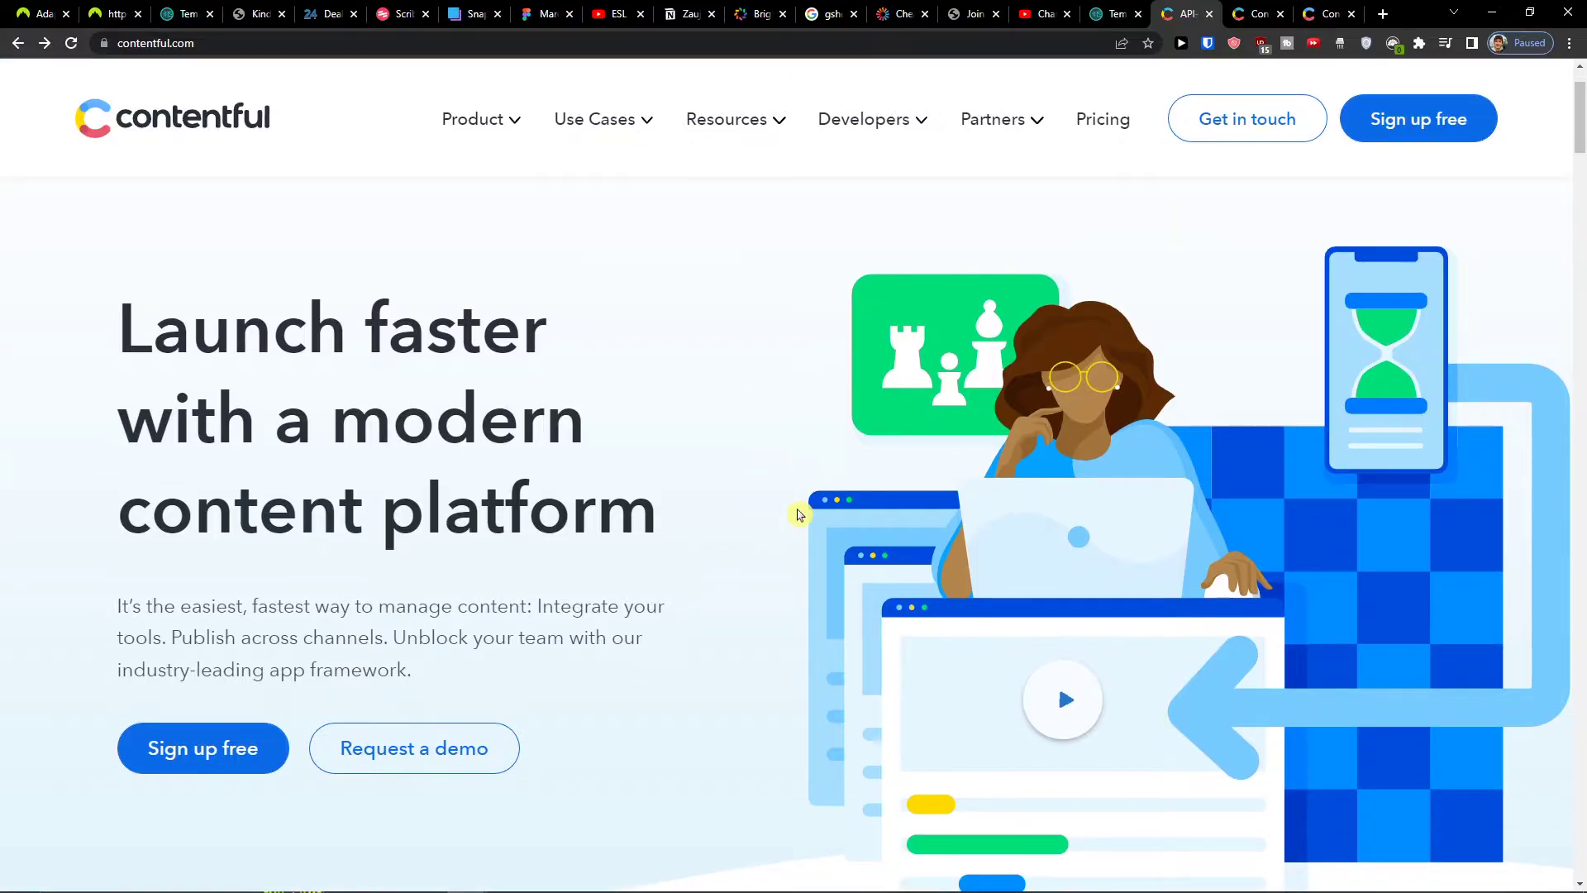
- Open the free sign-up form and fill in the full name and company fields
{"action": "left_click", "coordinate": [206, 755]}
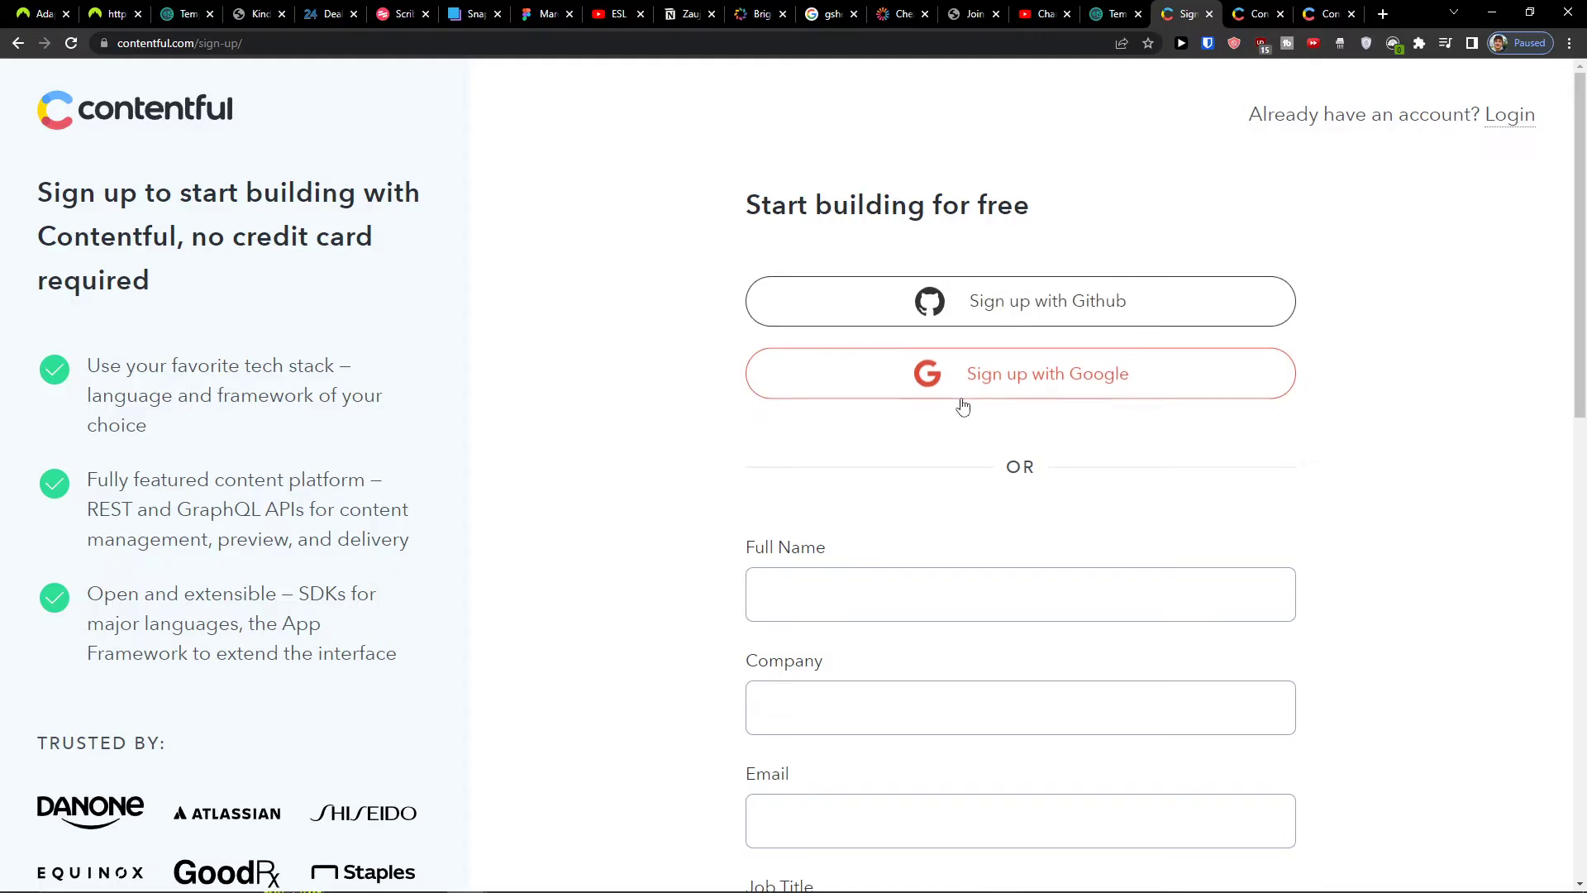
{"action": "scroll", "coordinate": [969, 397], "scroll_direction": "down", "scroll_amount": 4}
{"action": "left_click", "coordinate": [850, 259]}
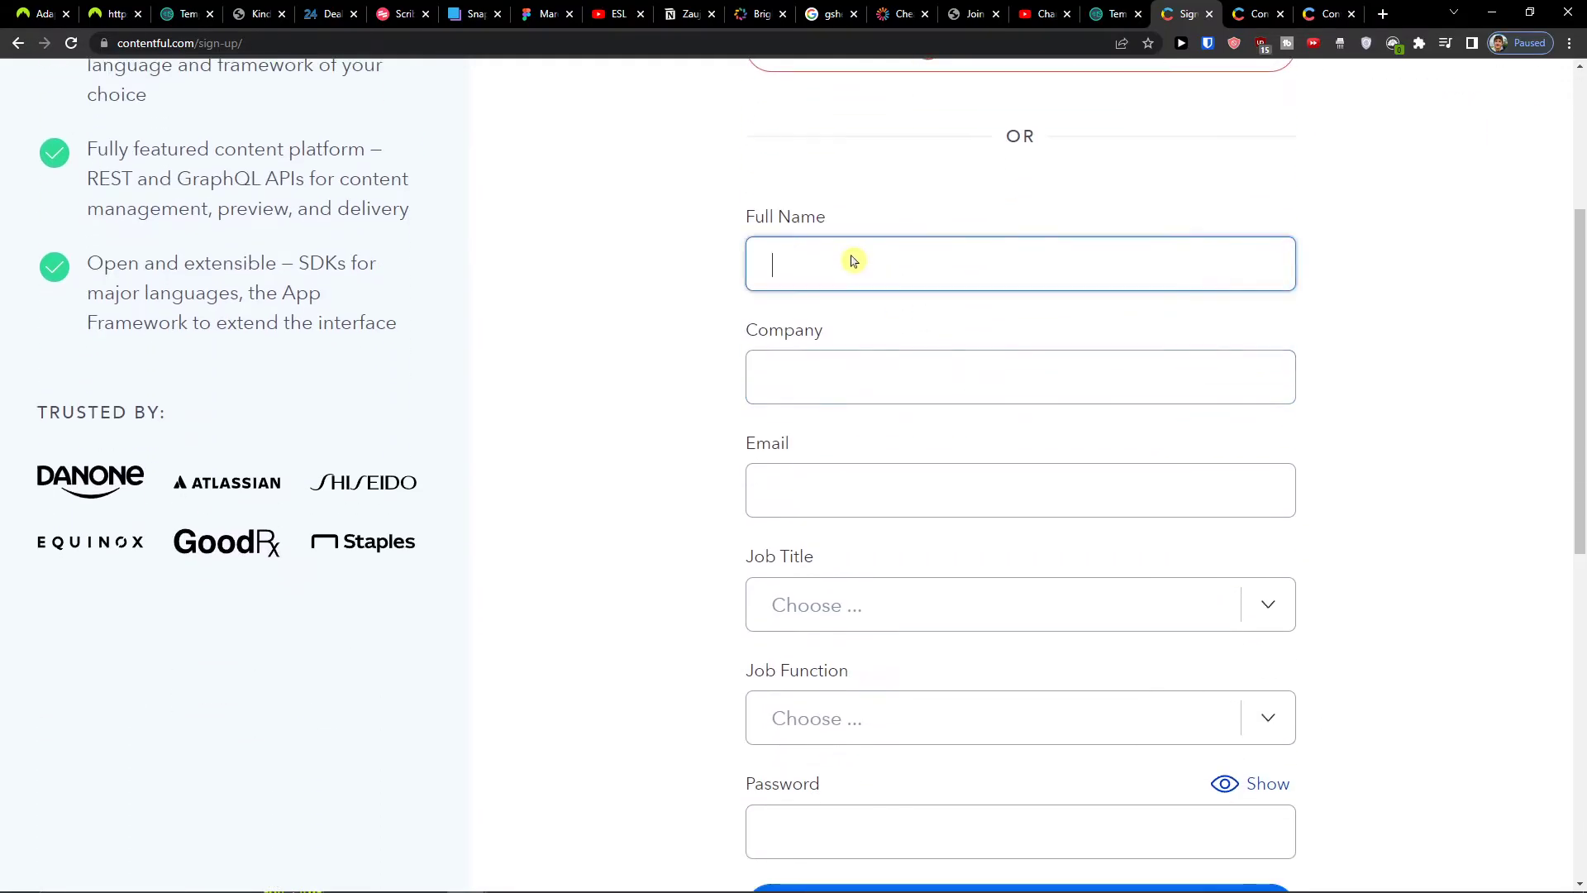
{"action": "scroll", "coordinate": [721, 366], "scroll_direction": "down", "scroll_amount": 1}
{"action": "scroll", "coordinate": [850, 379], "scroll_direction": "down", "scroll_amount": 1}
{"action": "scroll", "coordinate": [857, 376], "scroll_direction": "up", "scroll_amount": 2}
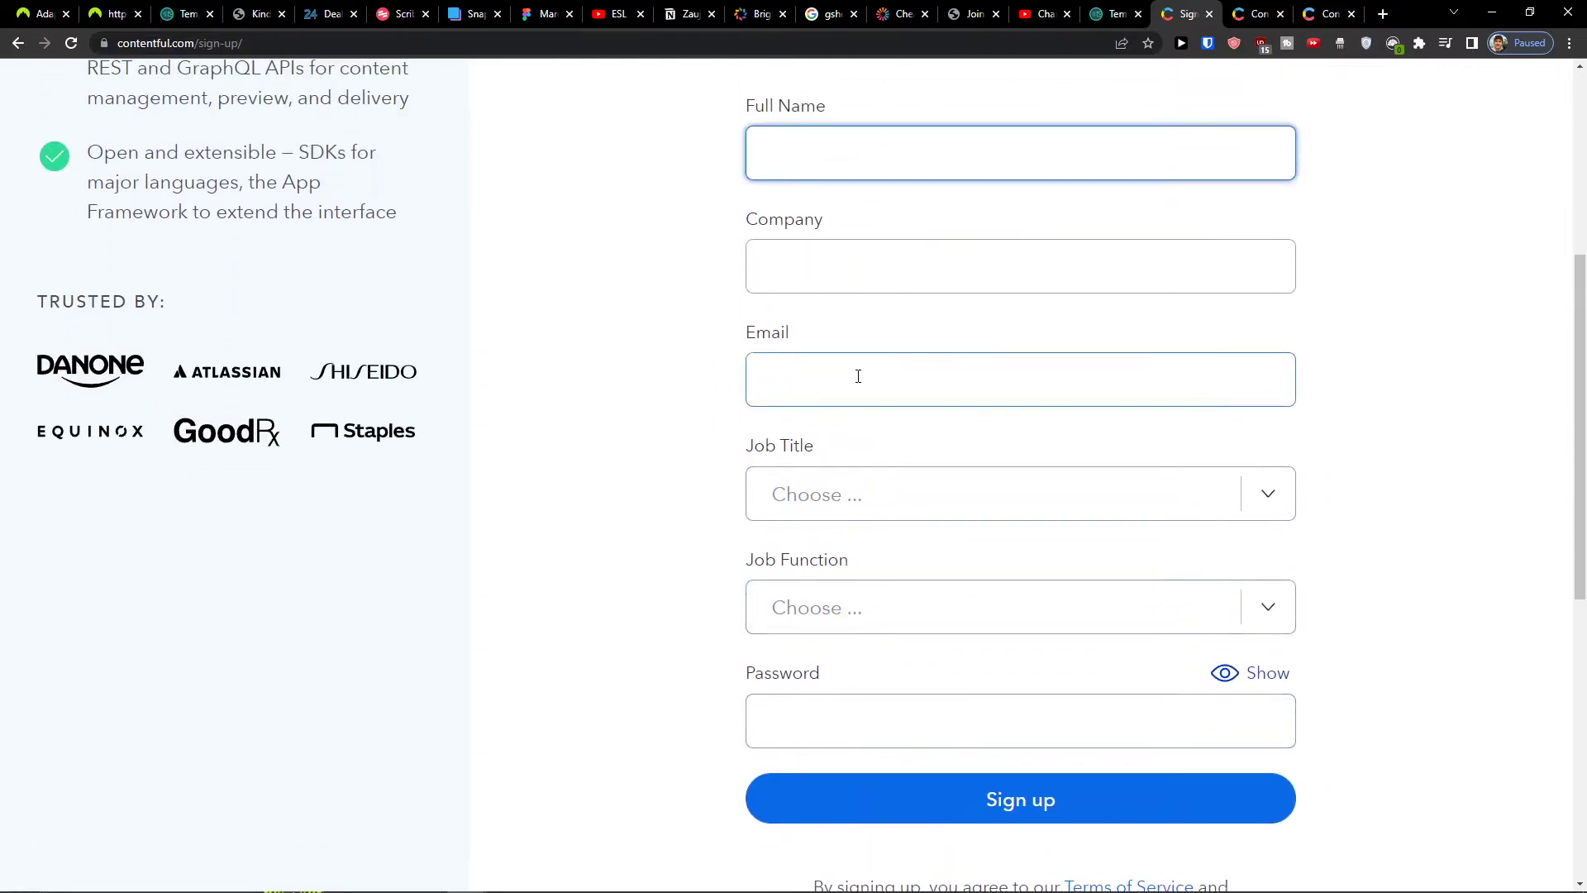
{"action": "left_click", "coordinate": [862, 271]}
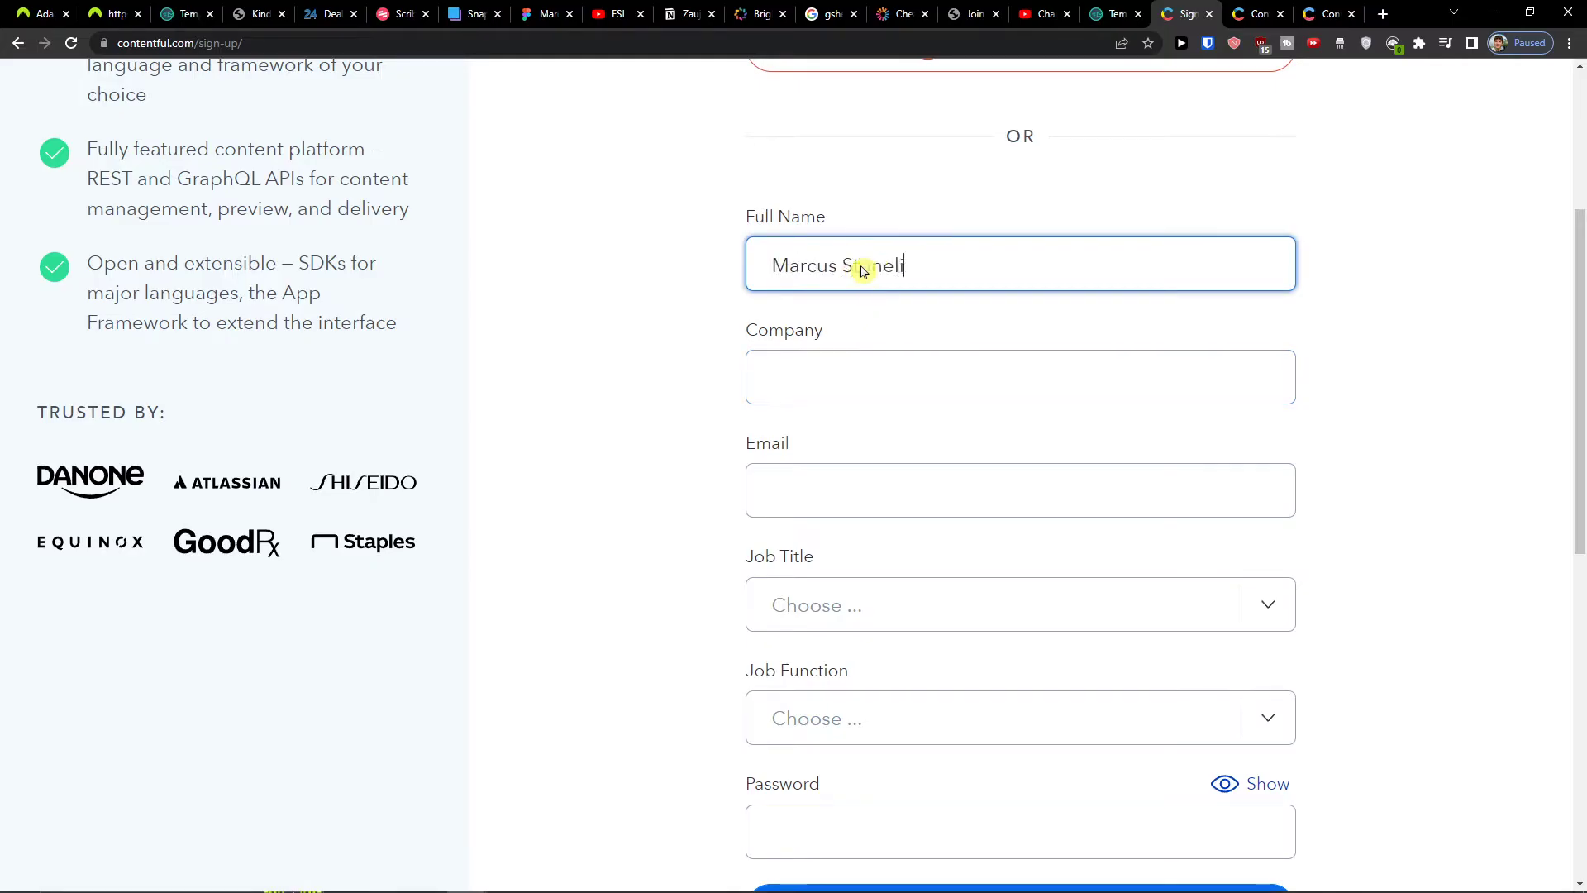
{"action": "type", "text": "us"}
{"action": "key", "text": "Tab"}
{"action": "type", "text": "Sun"}
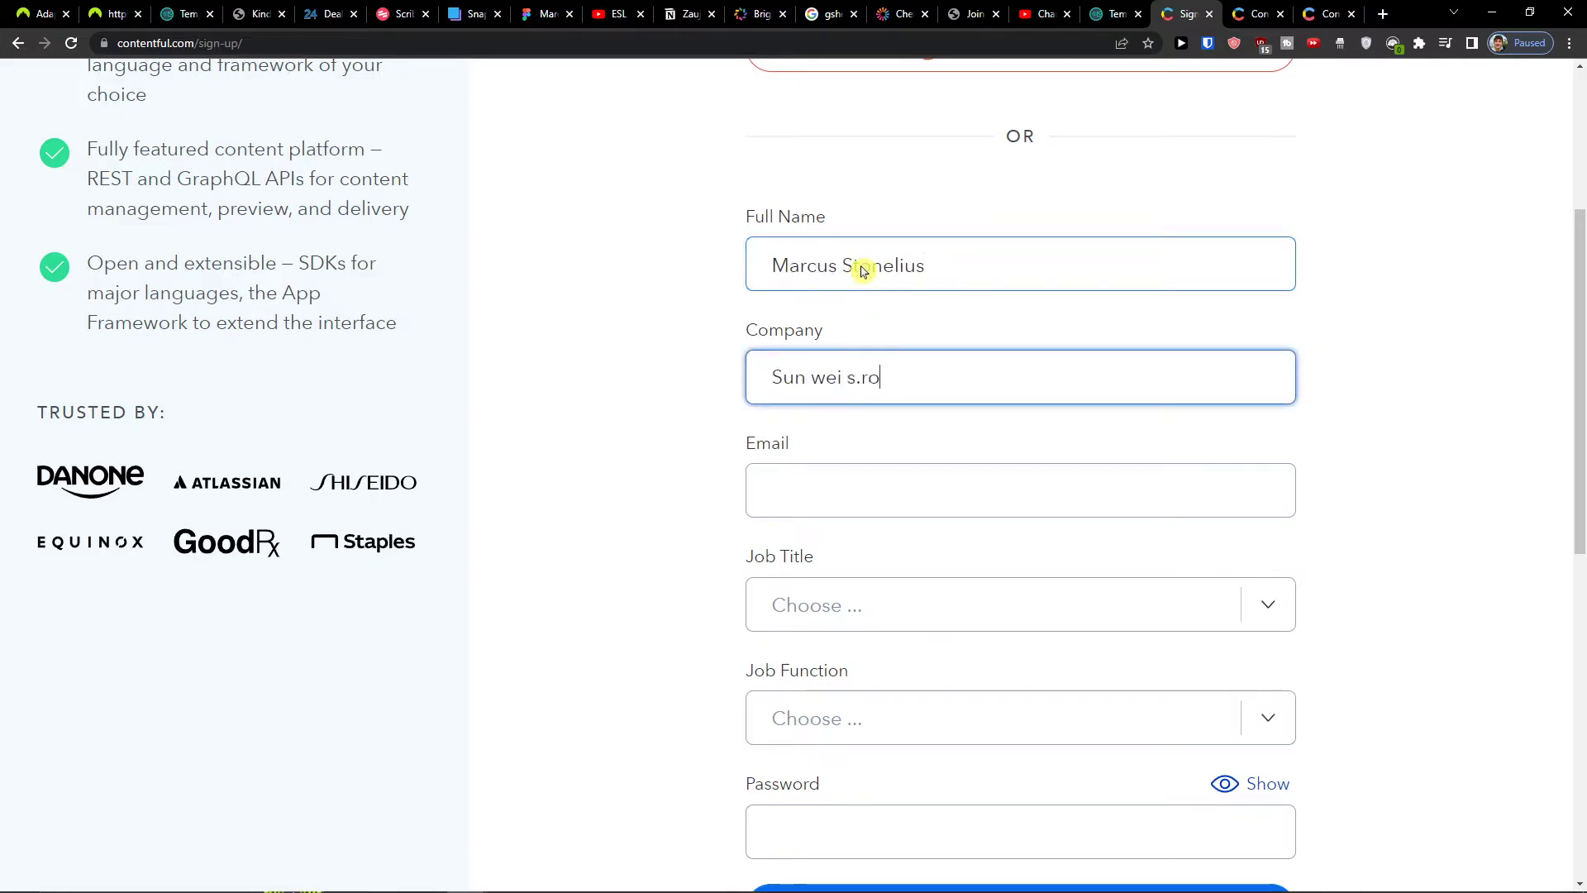
{"action": "key", "text": "Tab"}
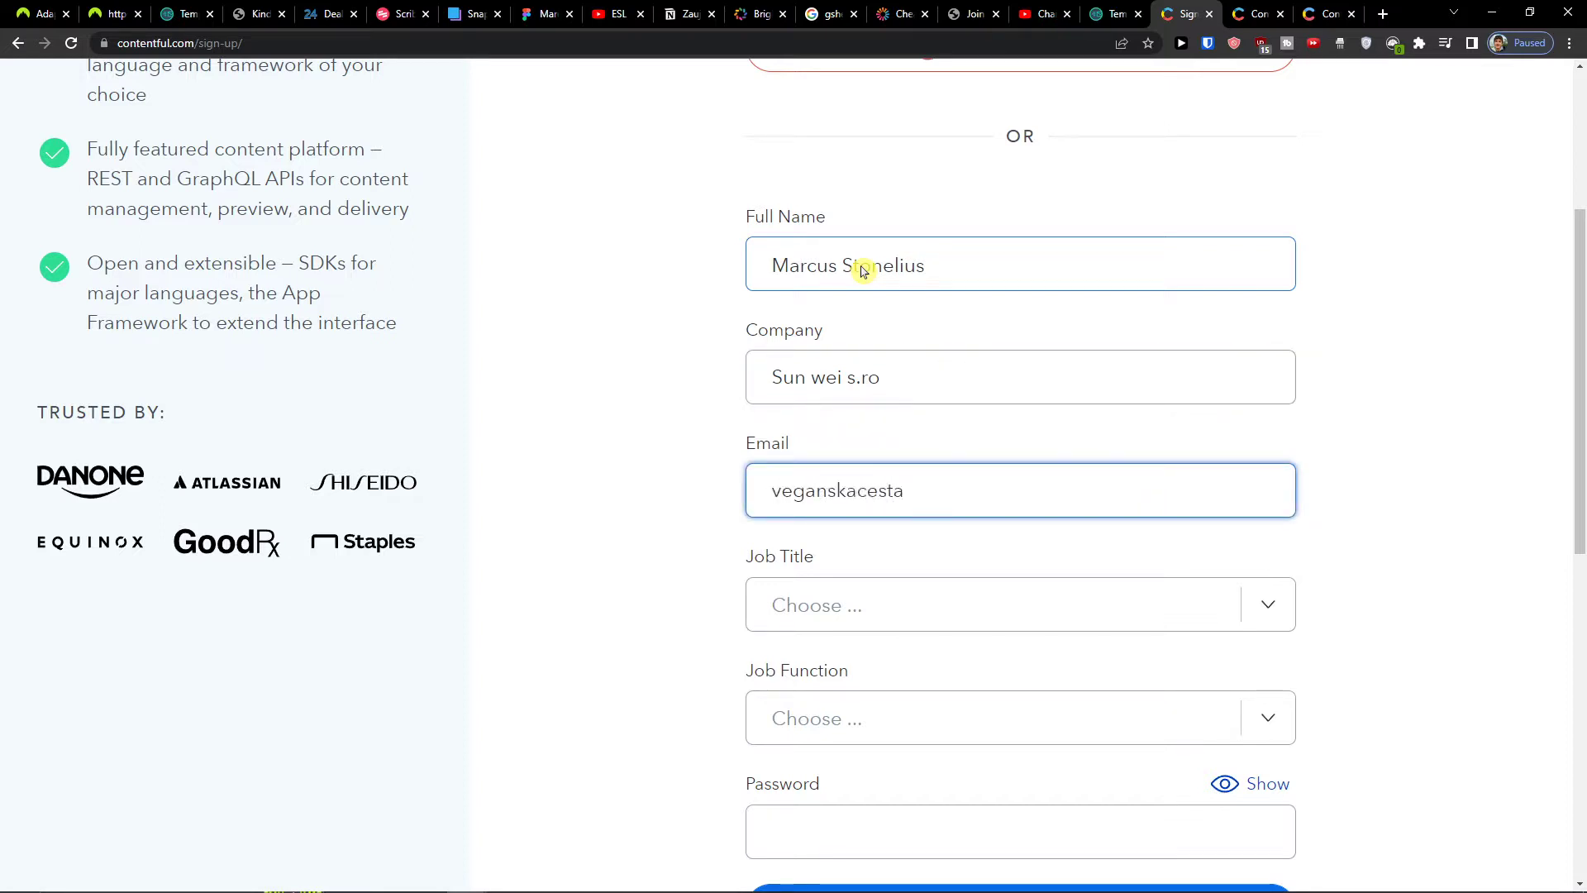
- Paste a temporary address from Temp Mail into the Email field
{"action": "left_click", "coordinate": [1106, 13]}
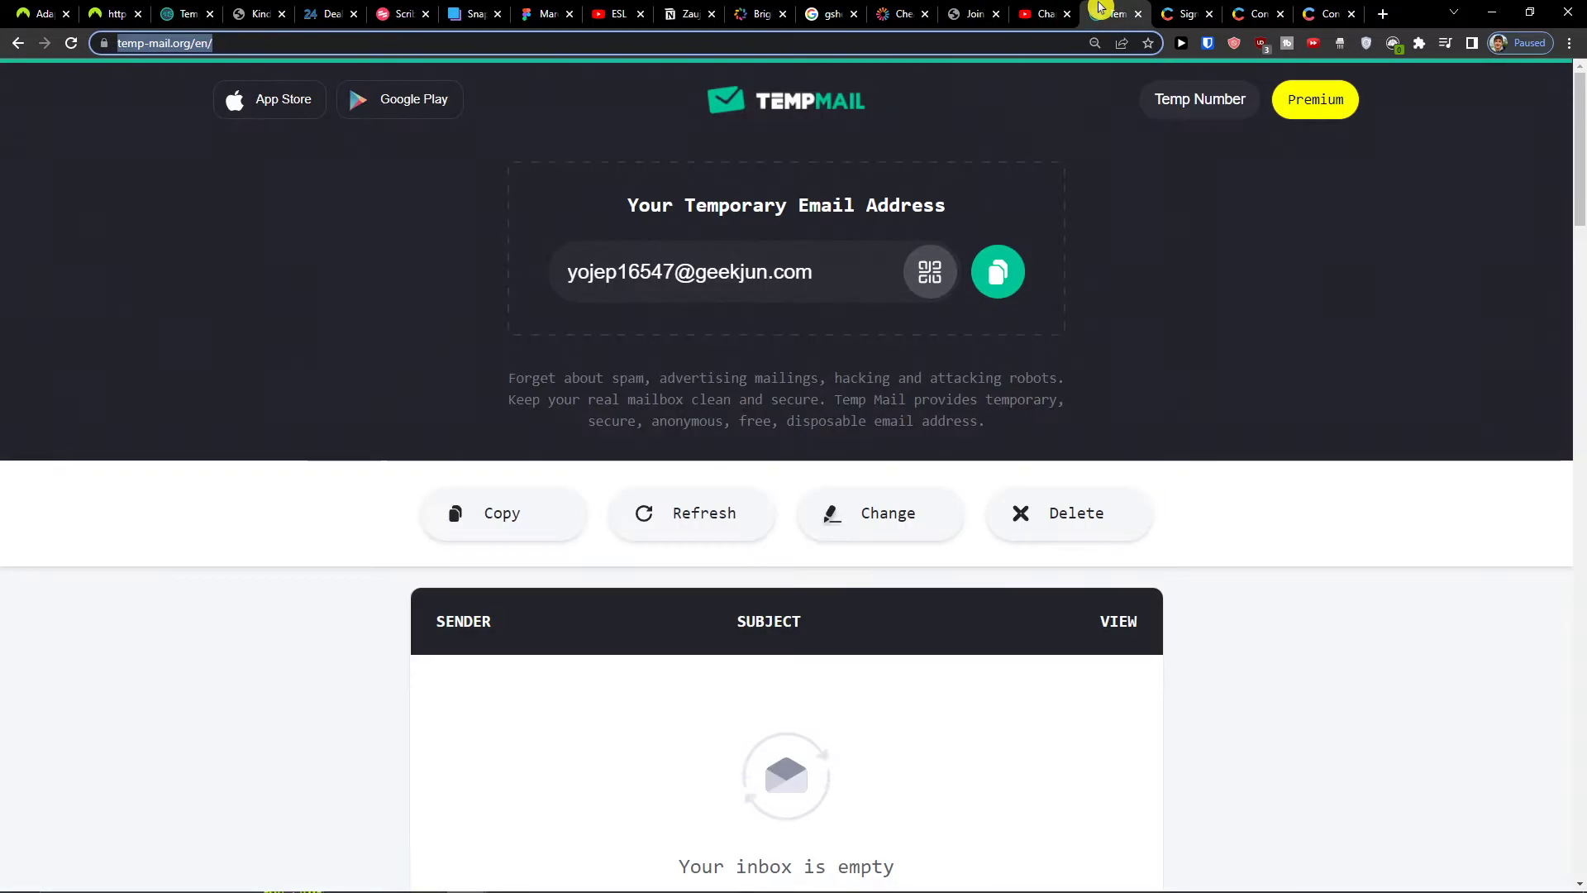
{"action": "left_click", "coordinate": [1166, 11]}
{"action": "triple_click", "coordinate": [895, 488]}
{"action": "key", "text": "ctrl+v"}
- Set the job title to C-Level and the job function to Marketing
{"action": "left_click", "coordinate": [862, 620]}
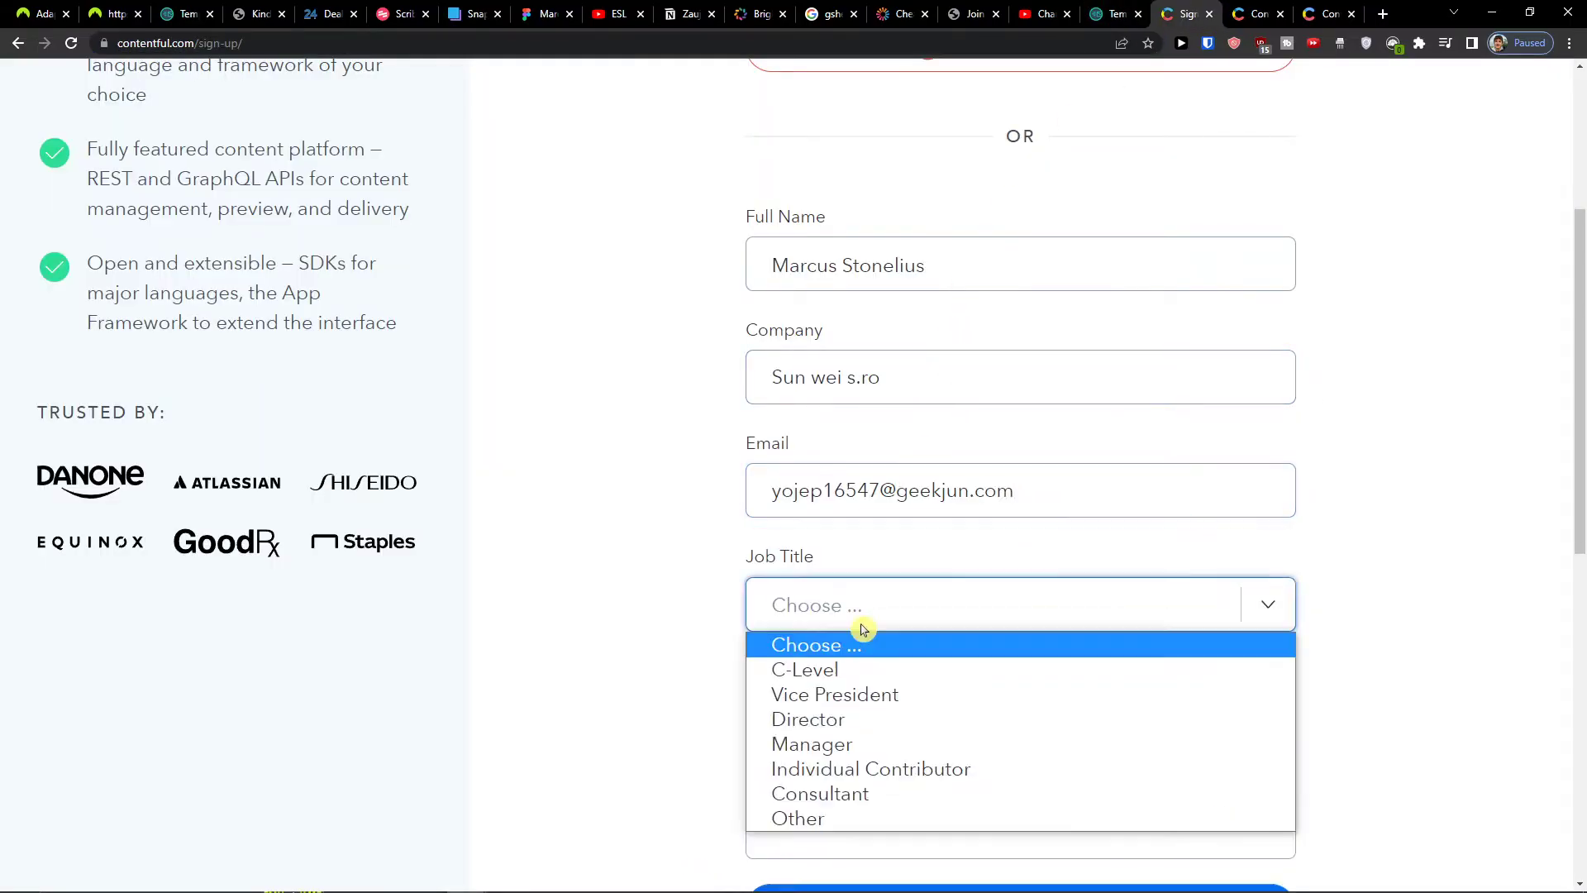
{"action": "left_click", "coordinate": [805, 670]}
{"action": "scroll", "coordinate": [799, 667], "scroll_direction": "down", "scroll_amount": 1}
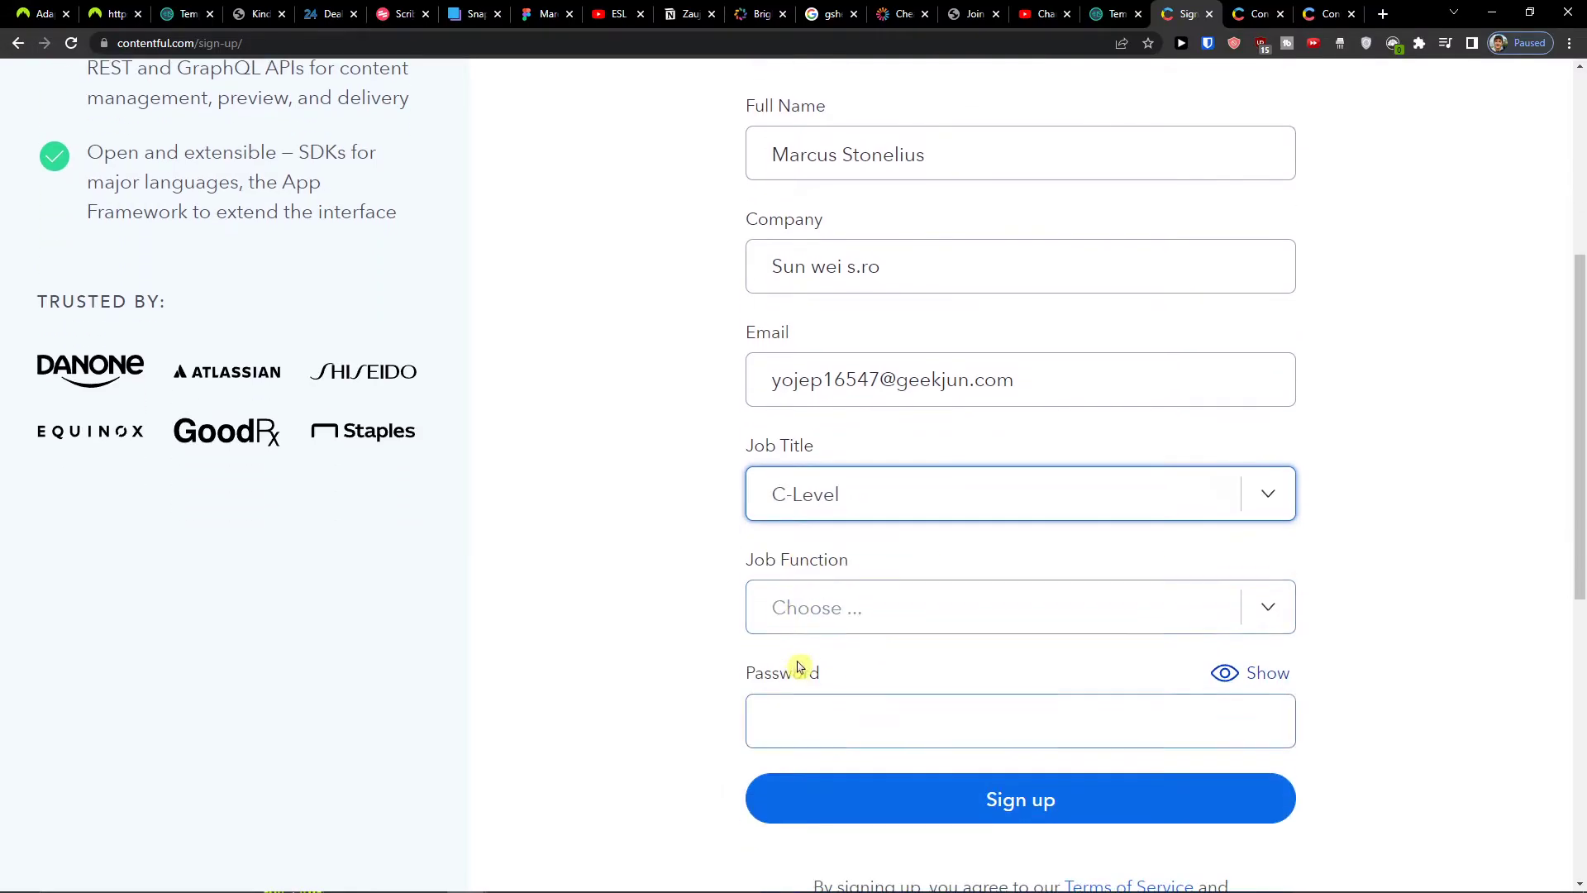
{"action": "left_click", "coordinate": [766, 623]}
{"action": "left_click", "coordinate": [829, 439]}
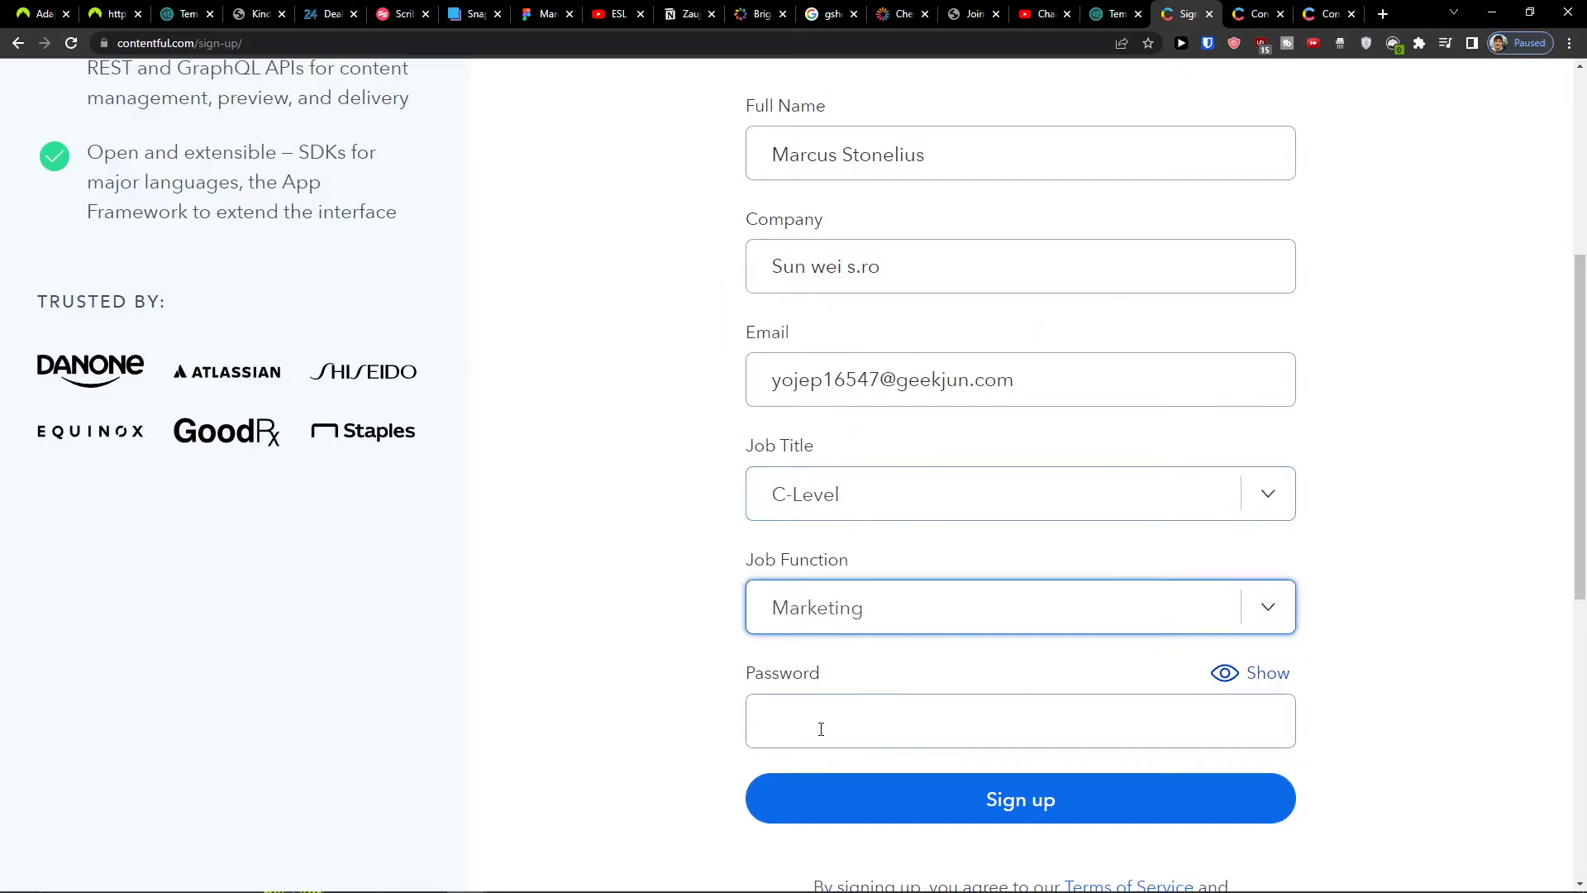
- Enter the account password, submit the sign-up, and dismiss the save-password prompt
{"action": "left_click", "coordinate": [814, 724]}
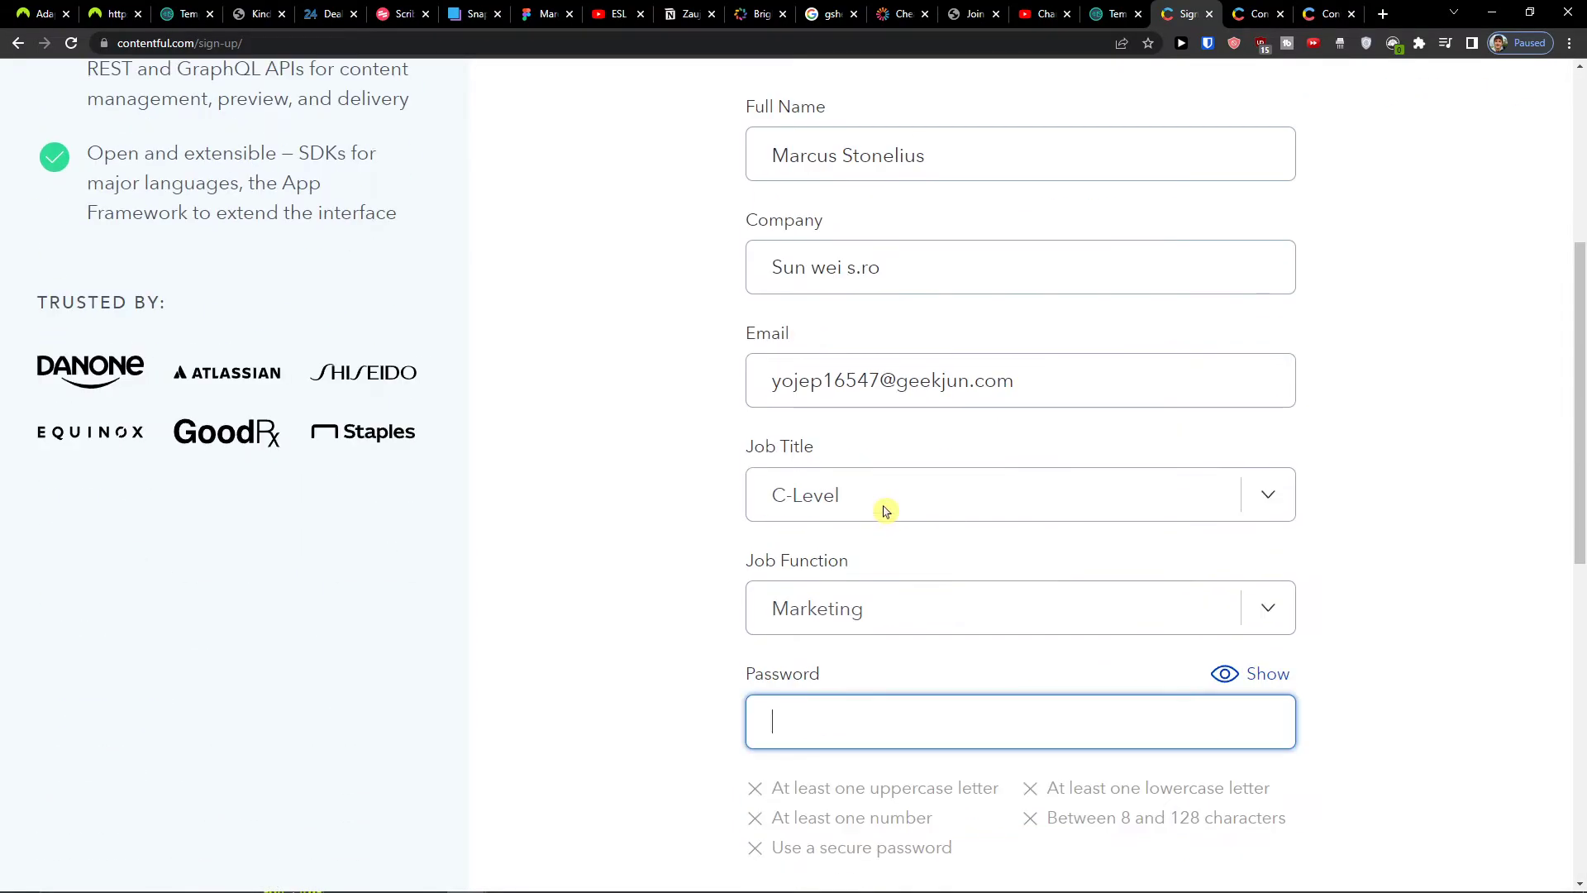
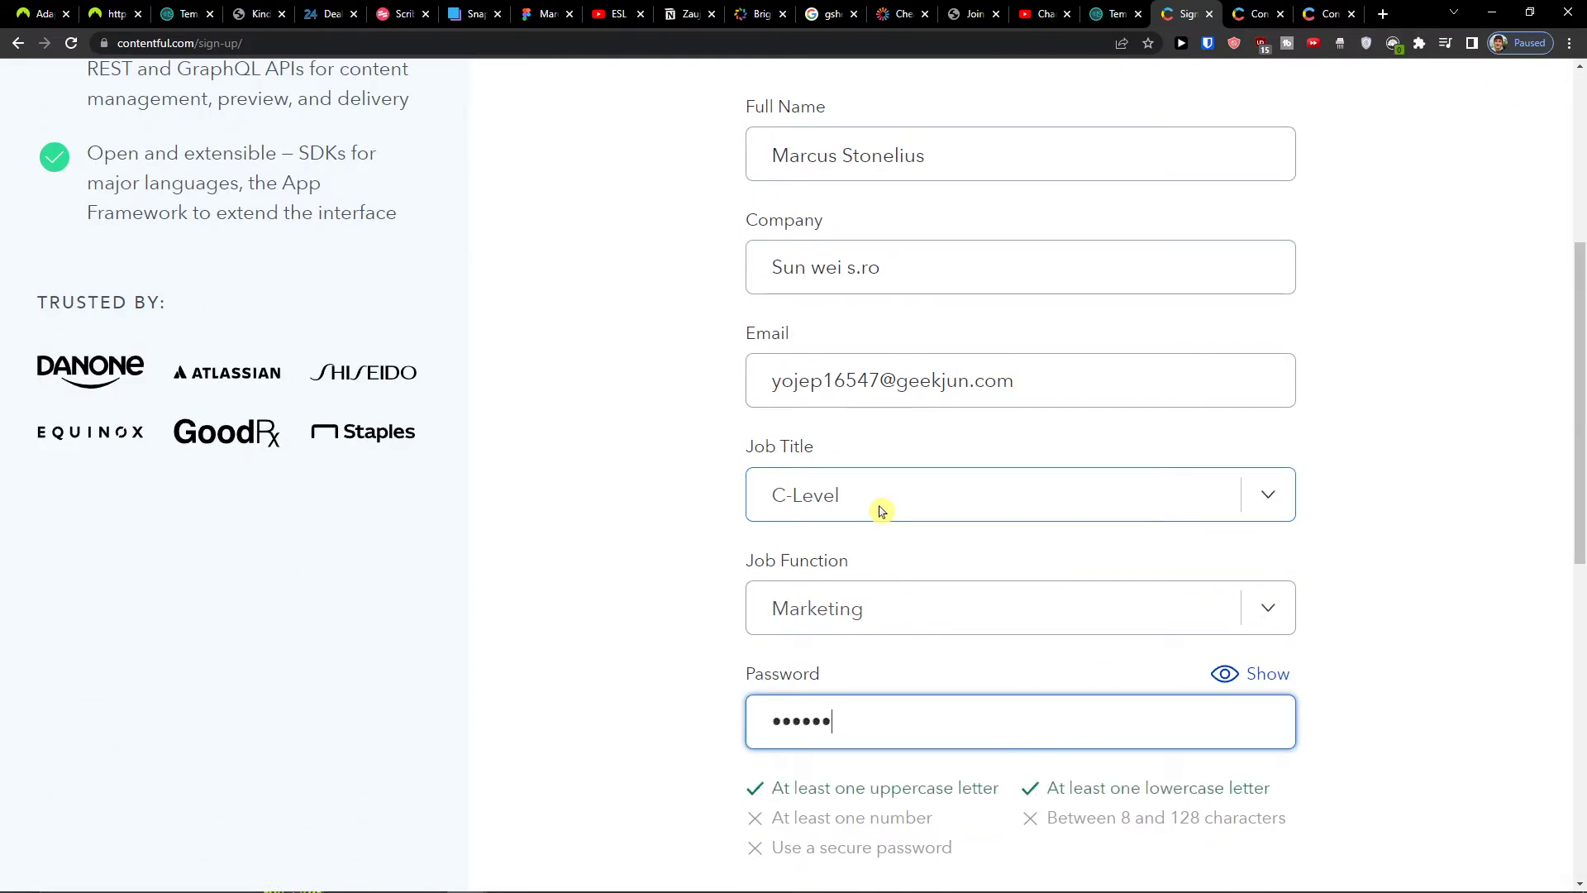
{"action": "scroll", "coordinate": [641, 556], "scroll_direction": "down", "scroll_amount": 4}
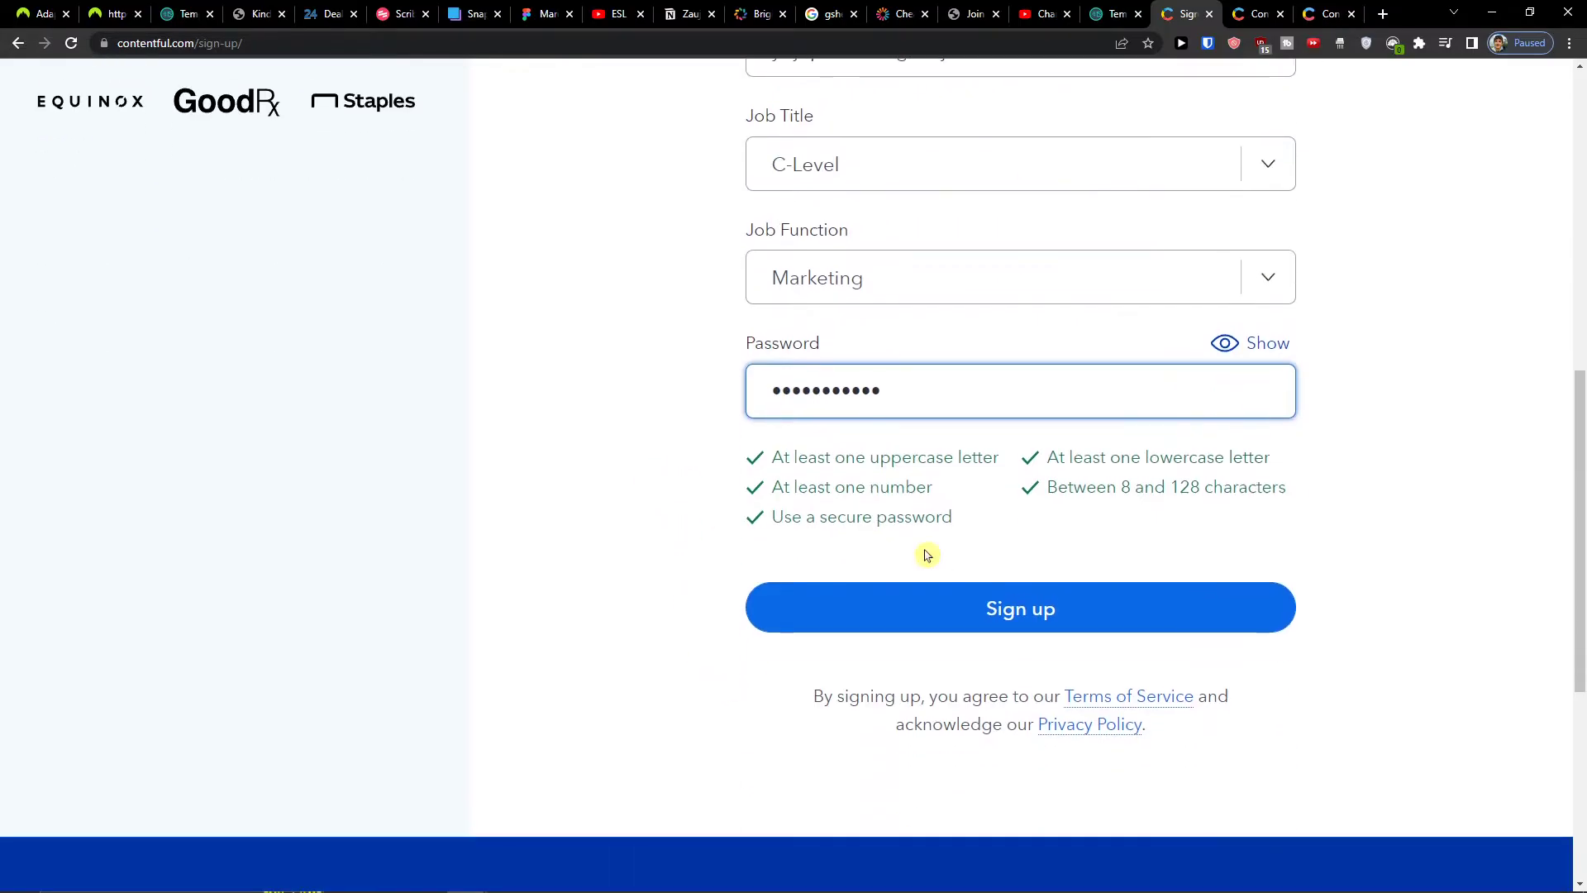
{"action": "left_click", "coordinate": [893, 609]}
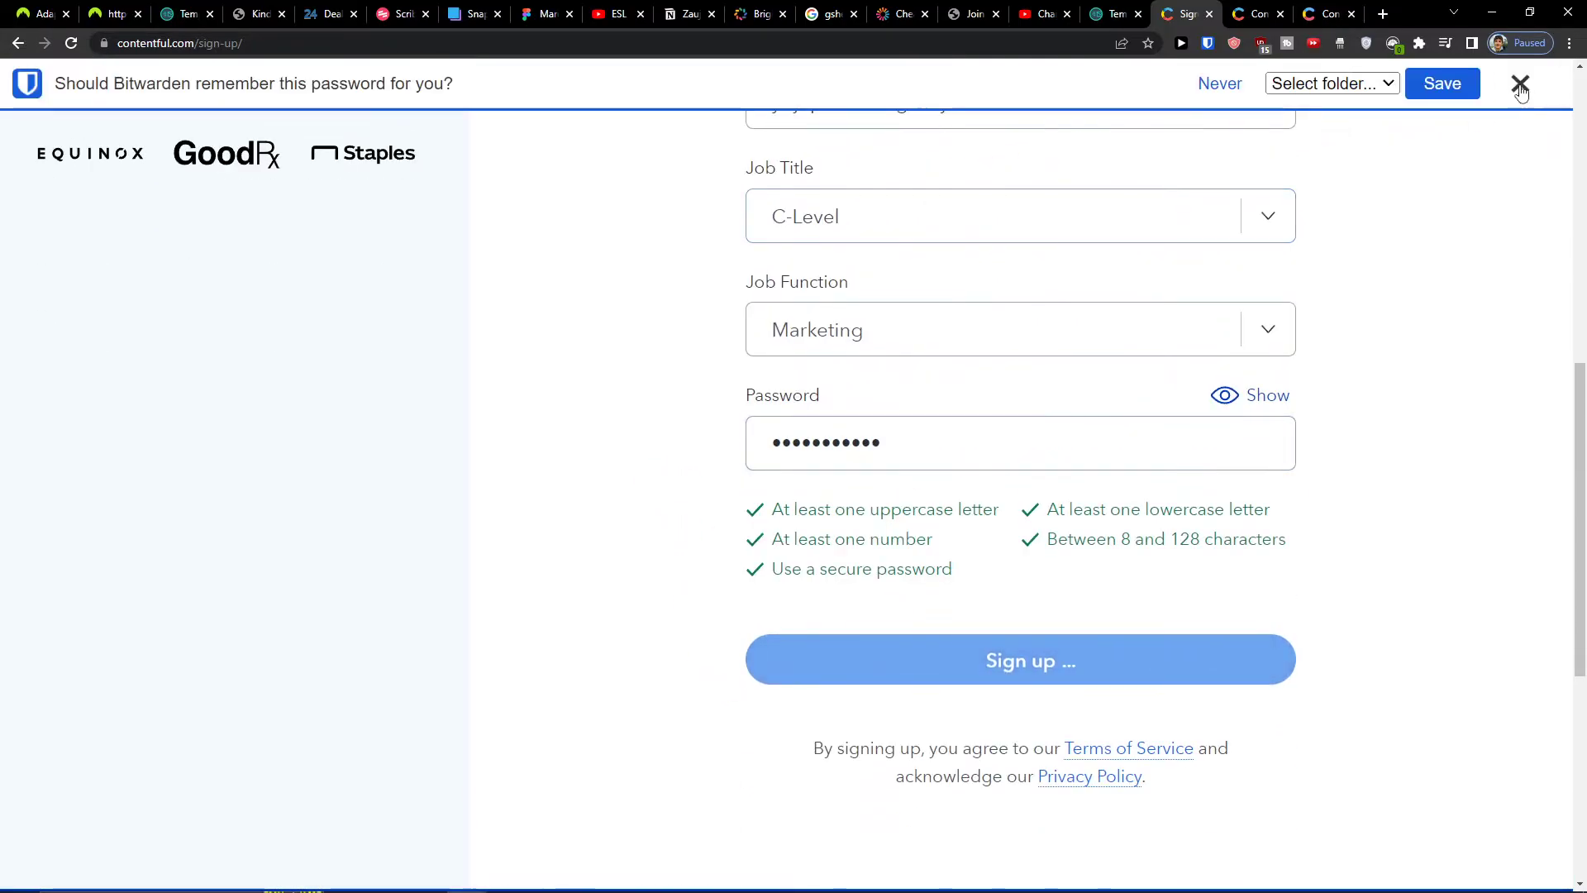
{"action": "left_click", "coordinate": [1519, 85]}
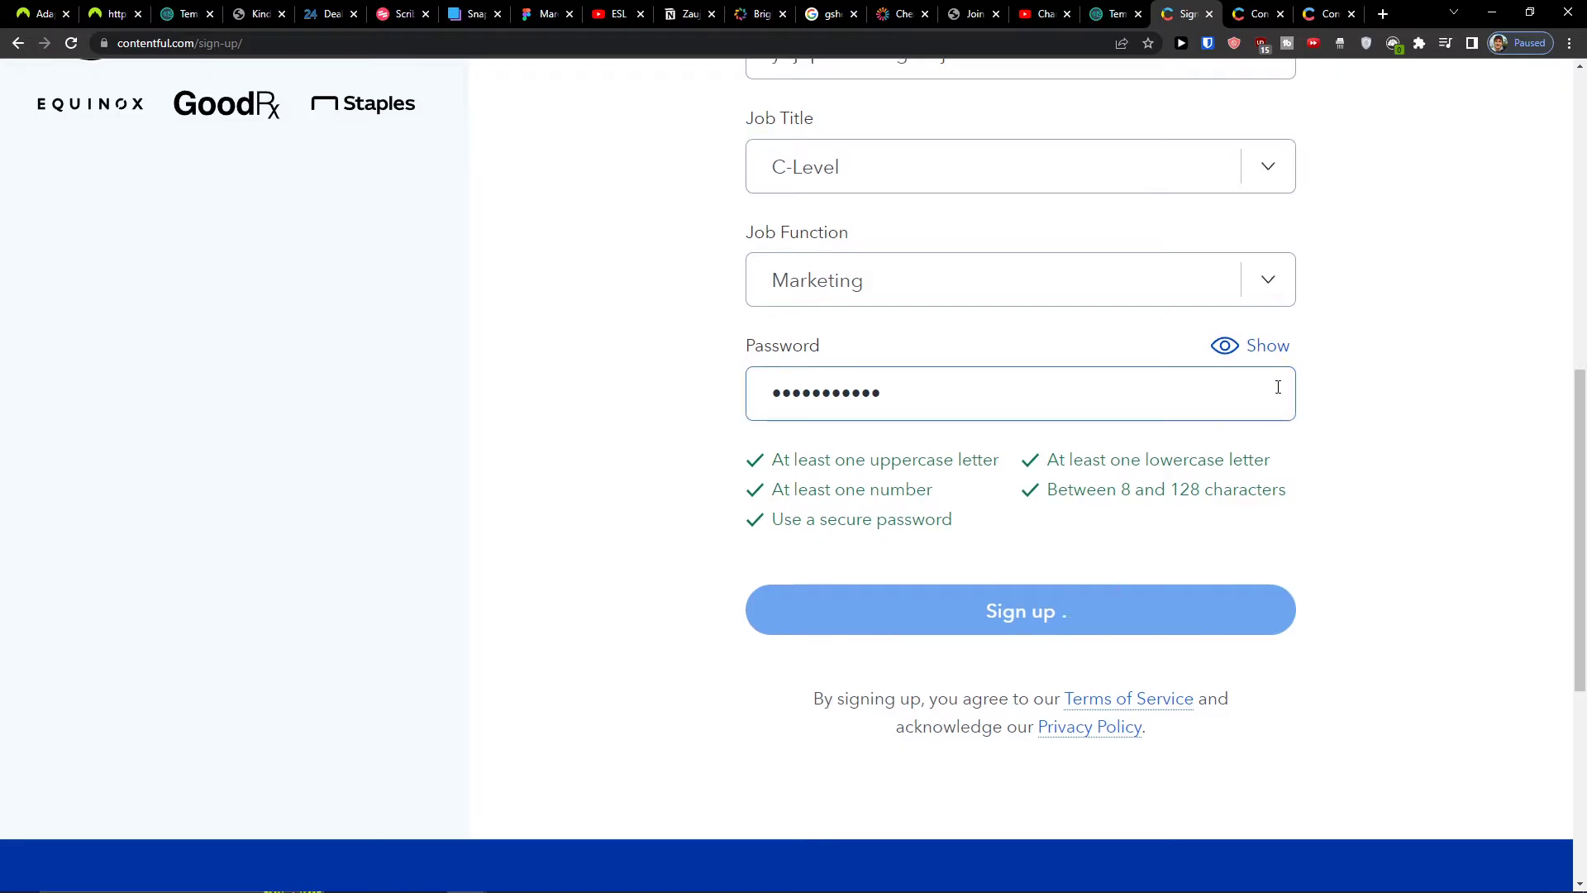
{"action": "scroll", "coordinate": [1281, 389], "scroll_direction": "up", "scroll_amount": 4}
{"action": "scroll", "coordinate": [1285, 386], "scroll_direction": "down", "scroll_amount": 3}
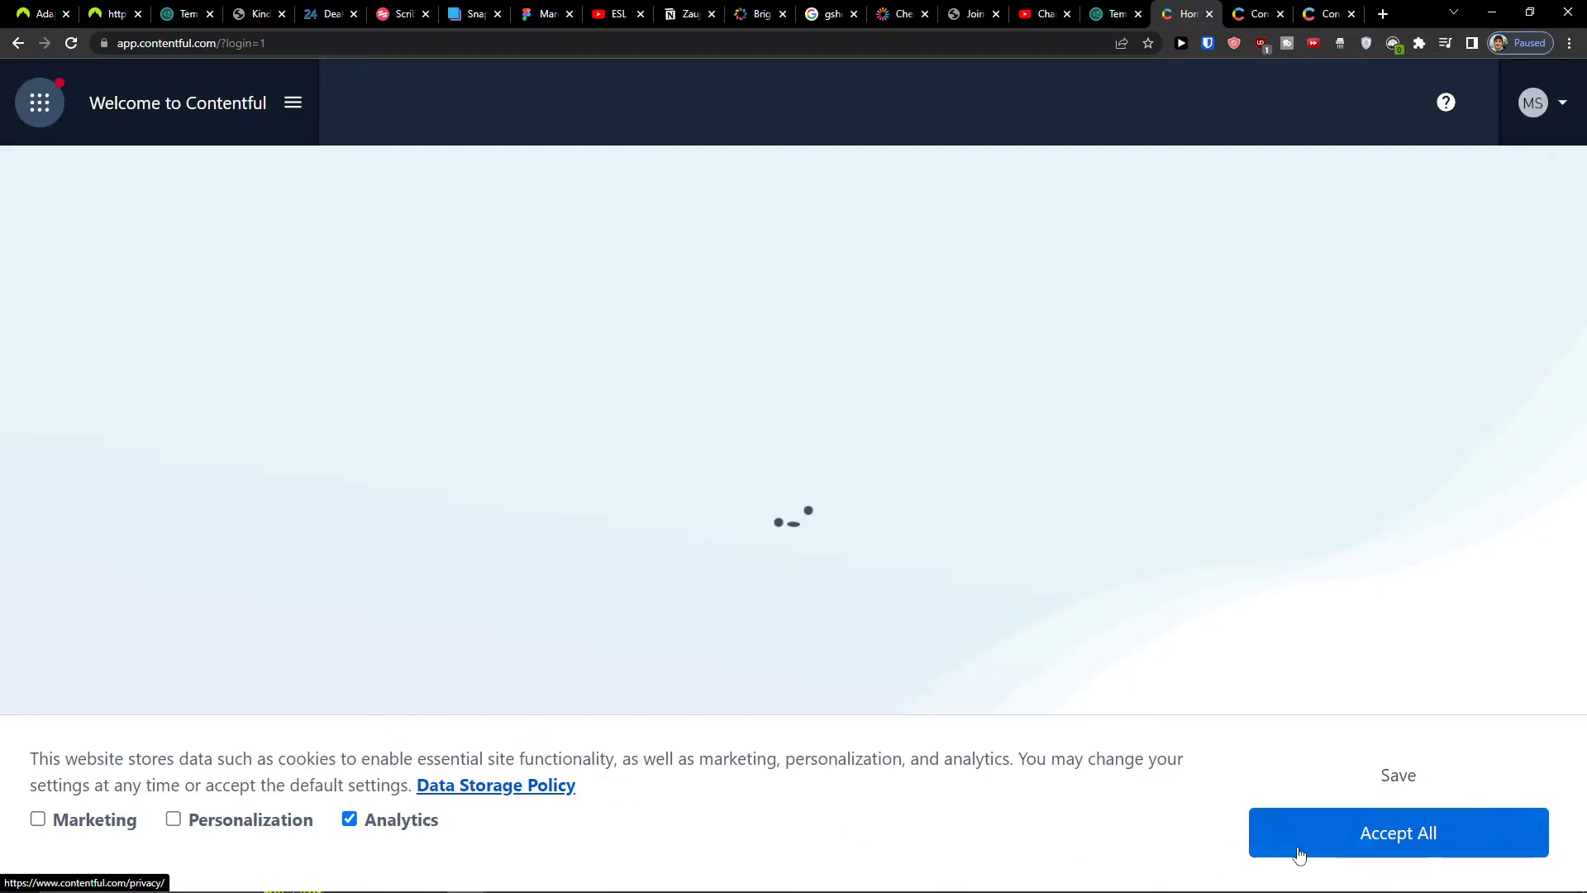
- Accept all cookies and answer that the project is for Work and is new
{"action": "left_click", "coordinate": [1328, 846]}
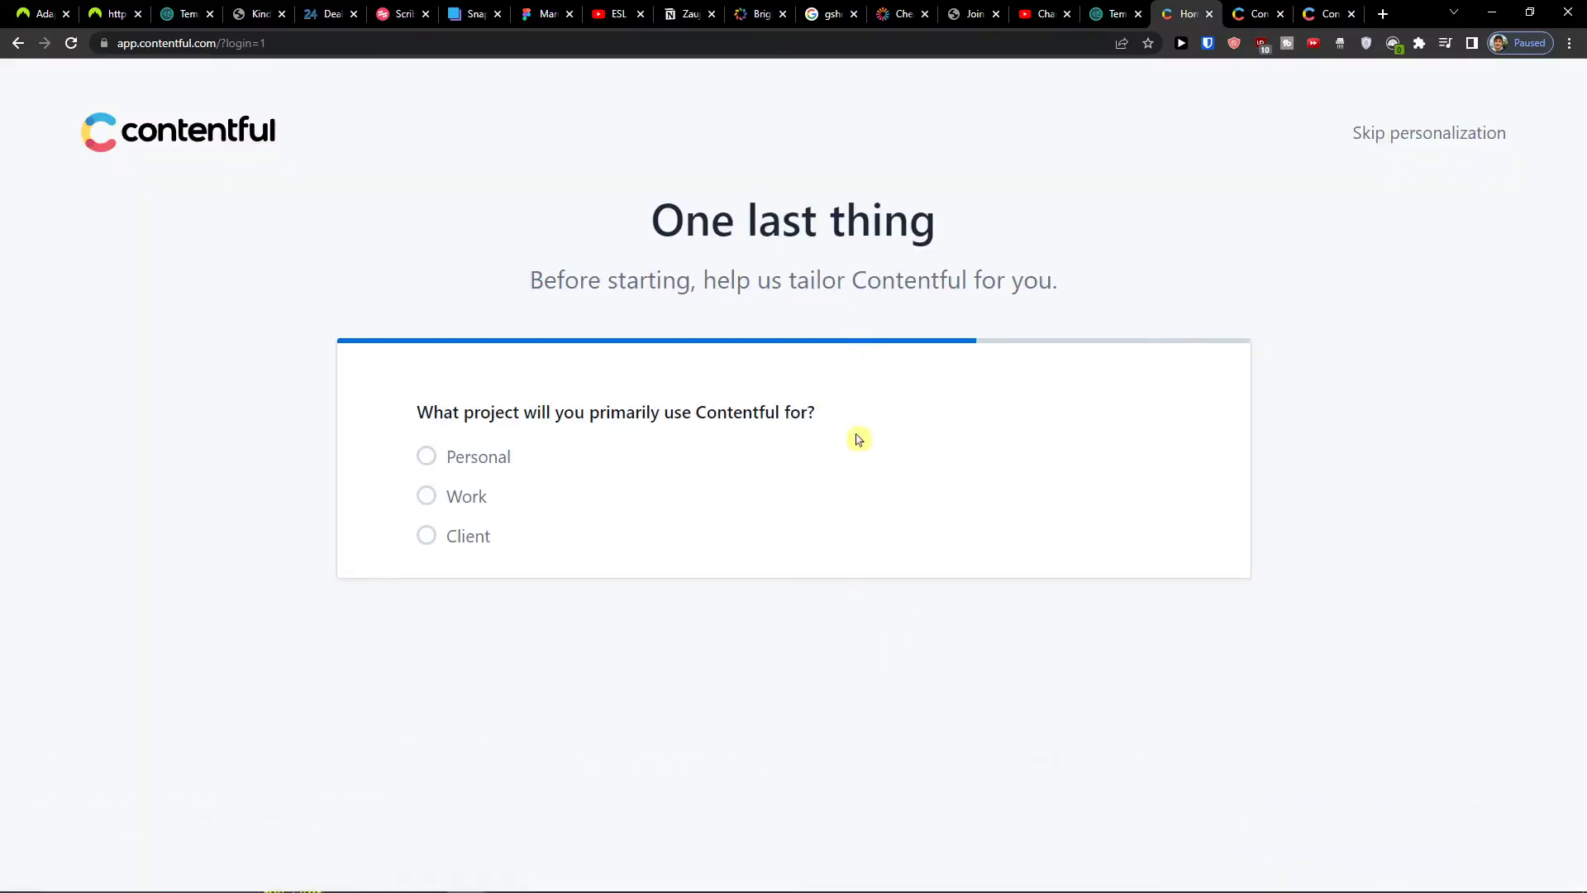
{"action": "mouse_move", "coordinate": [986, 890]}
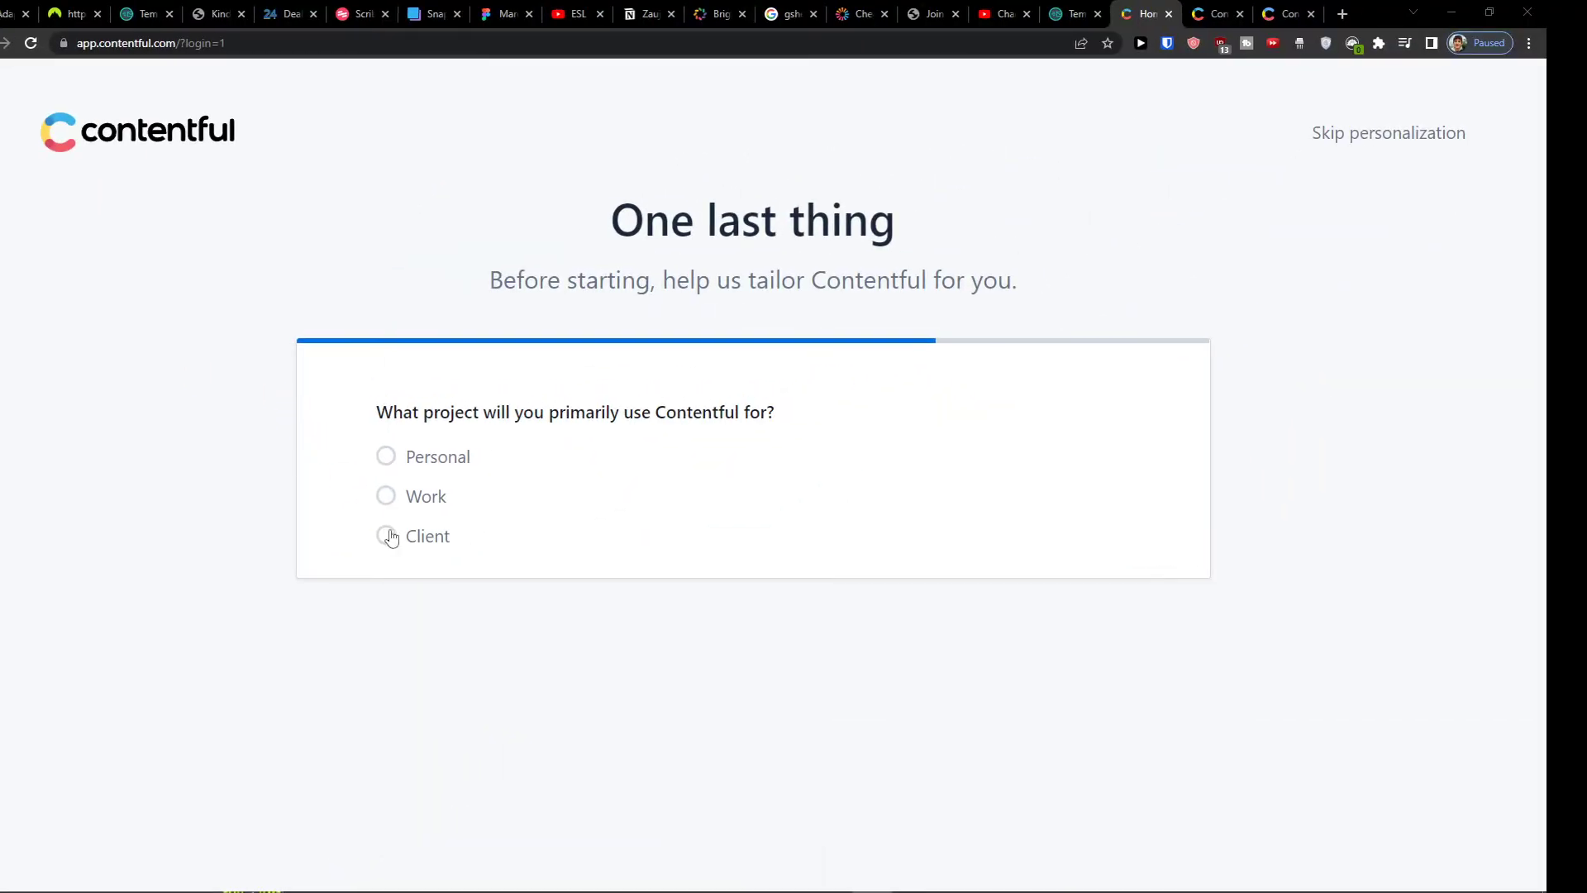
{"action": "left_click", "coordinate": [388, 496]}
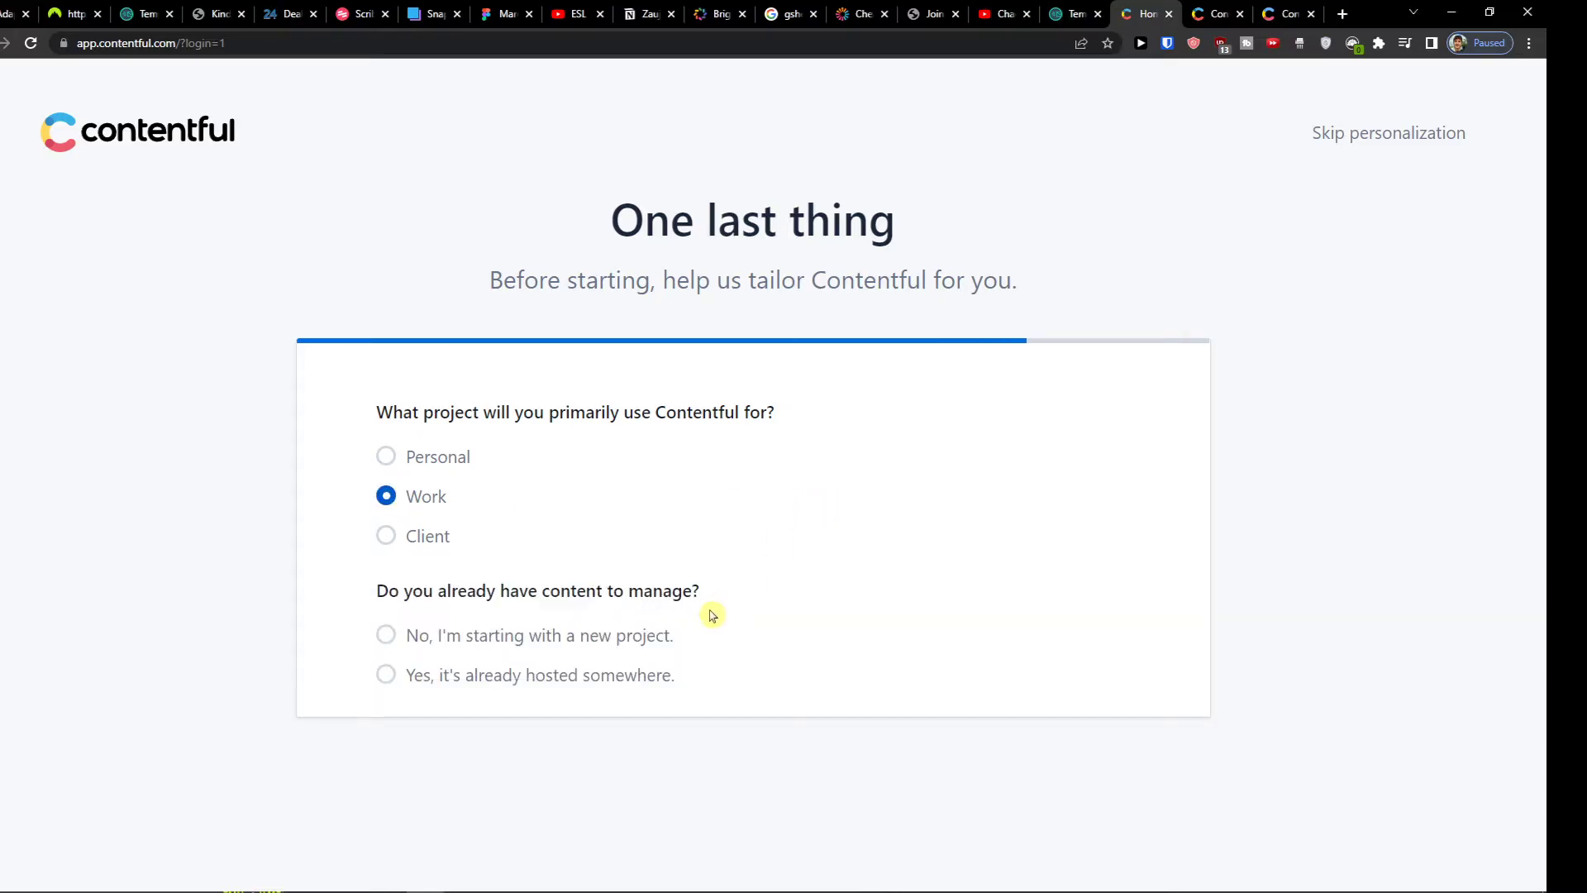
{"action": "left_click", "coordinate": [618, 645]}
{"action": "scroll", "coordinate": [612, 641], "scroll_direction": "down", "scroll_amount": 2}
- Set familiarity to 'Used it before, but not an expert' and start with Contentful
{"action": "left_click", "coordinate": [581, 703]}
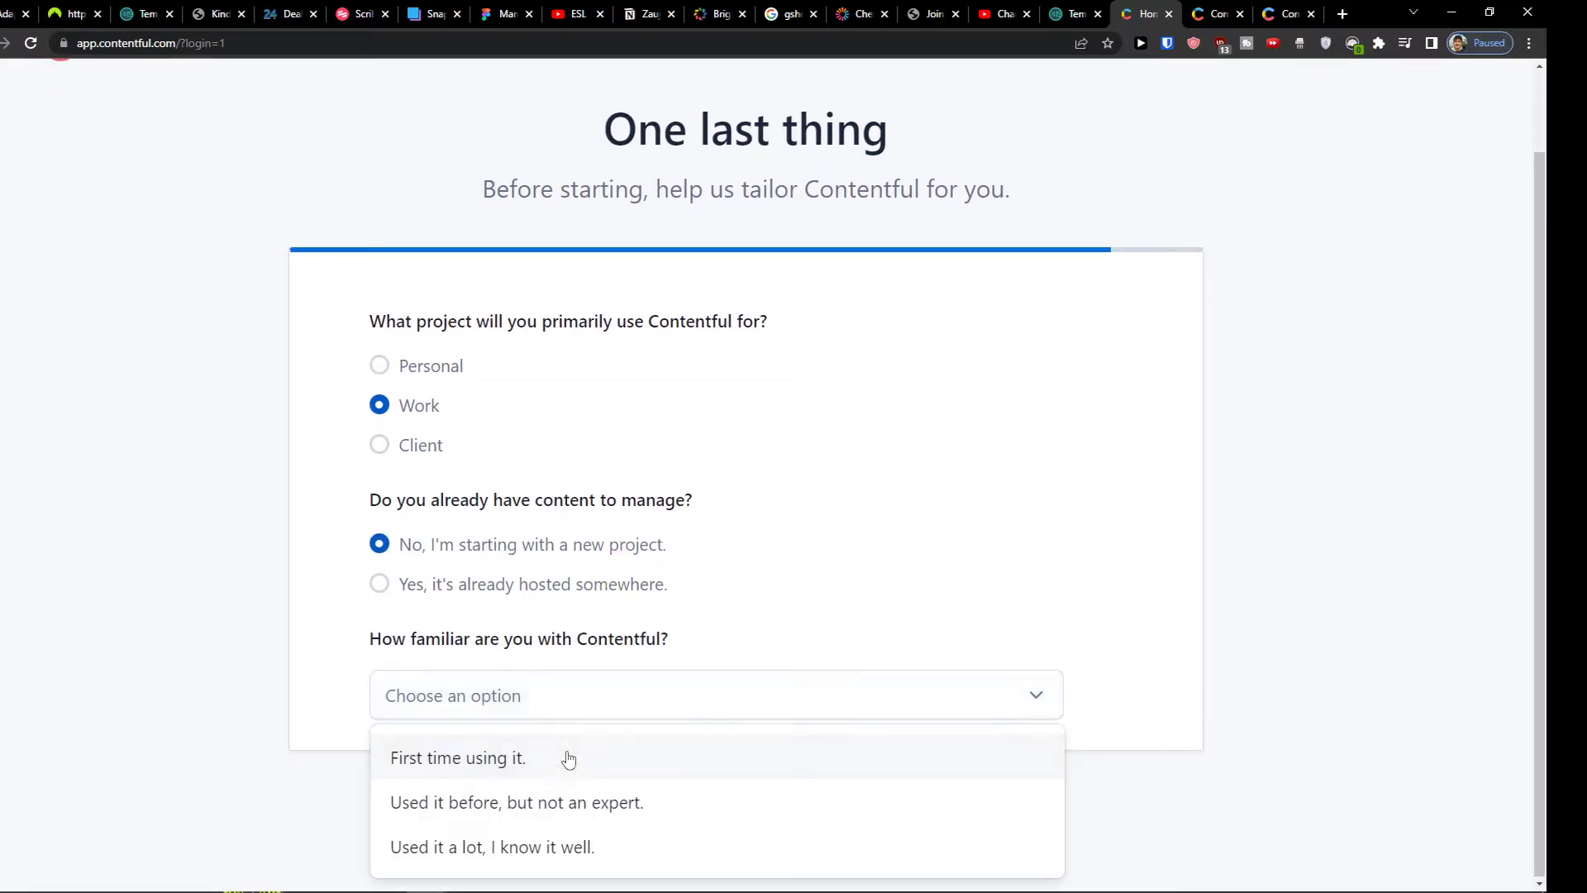
{"action": "left_click", "coordinate": [568, 759]}
{"action": "left_click", "coordinate": [586, 696]}
{"action": "scroll", "coordinate": [333, 630], "scroll_direction": "down", "scroll_amount": 1}
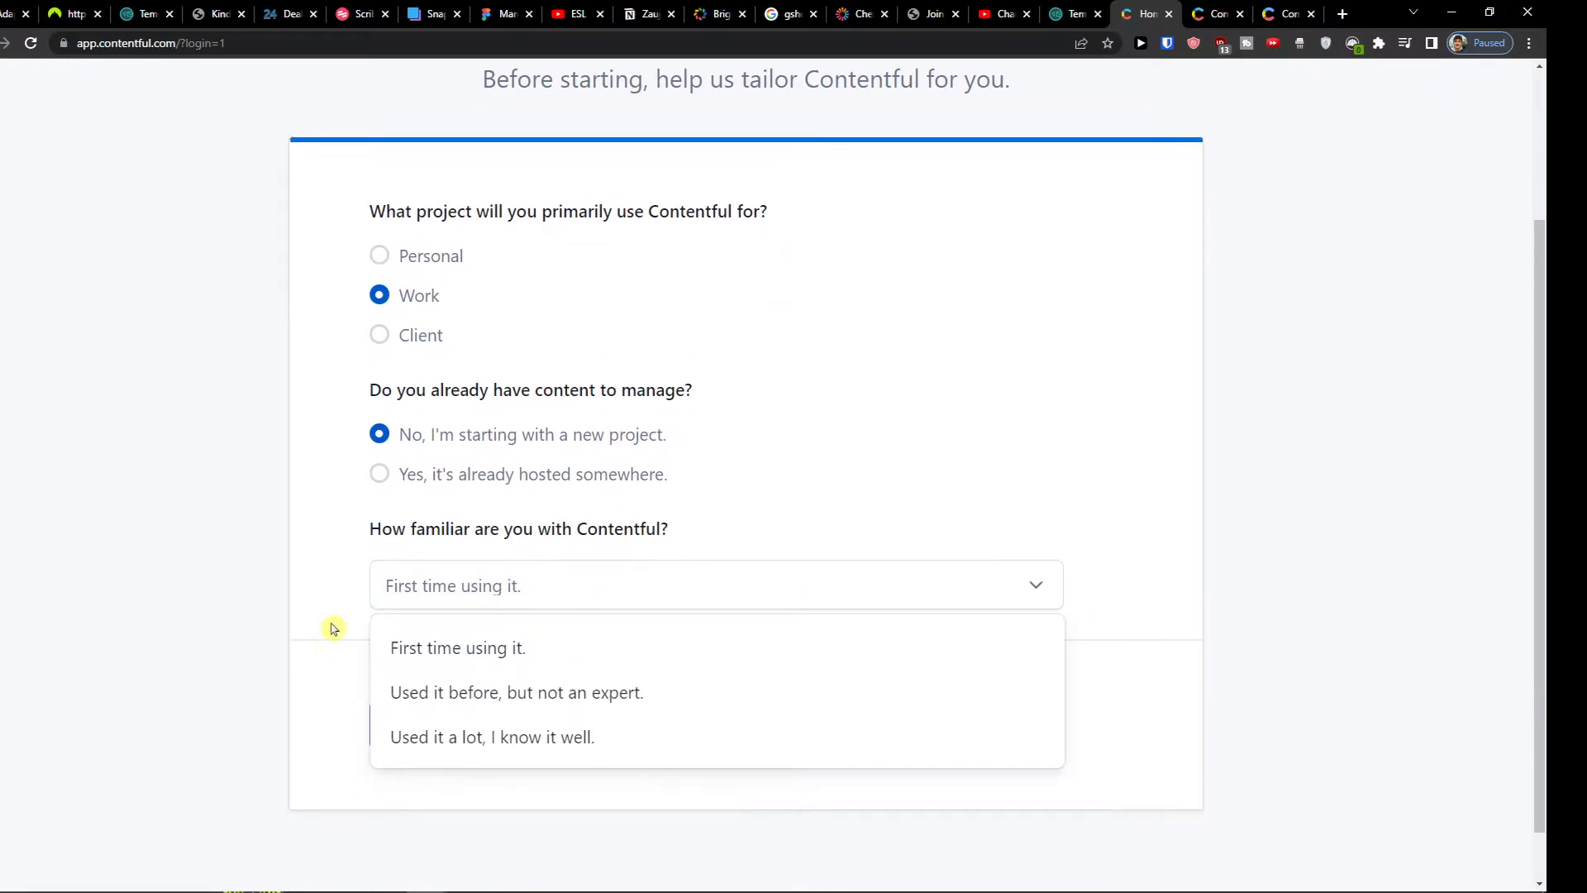
{"action": "left_click", "coordinate": [396, 694]}
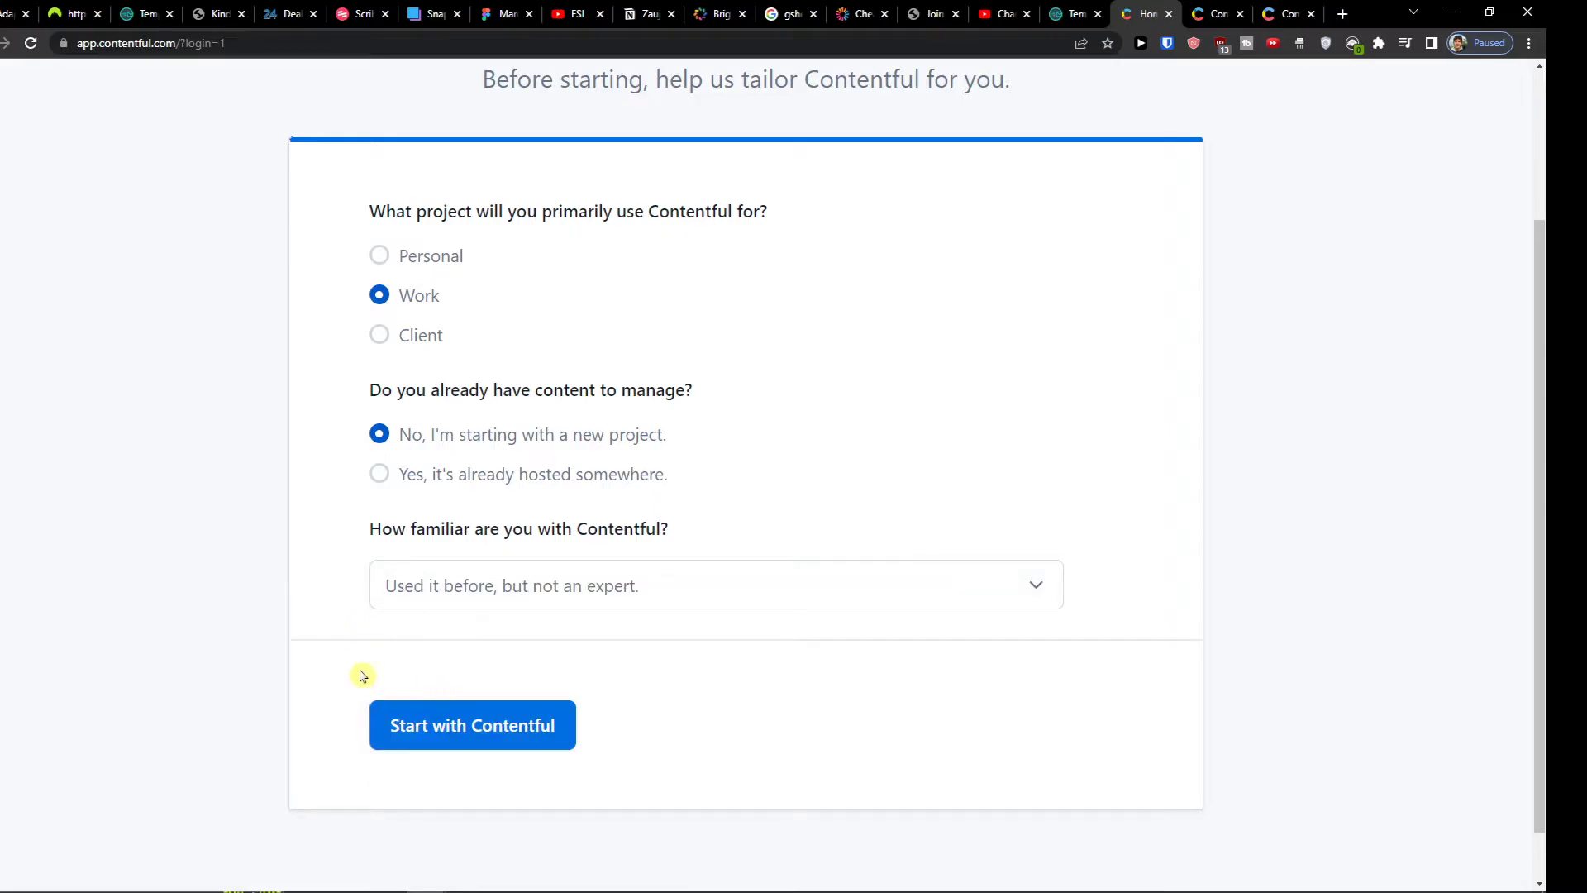
{"action": "left_click", "coordinate": [471, 733]}
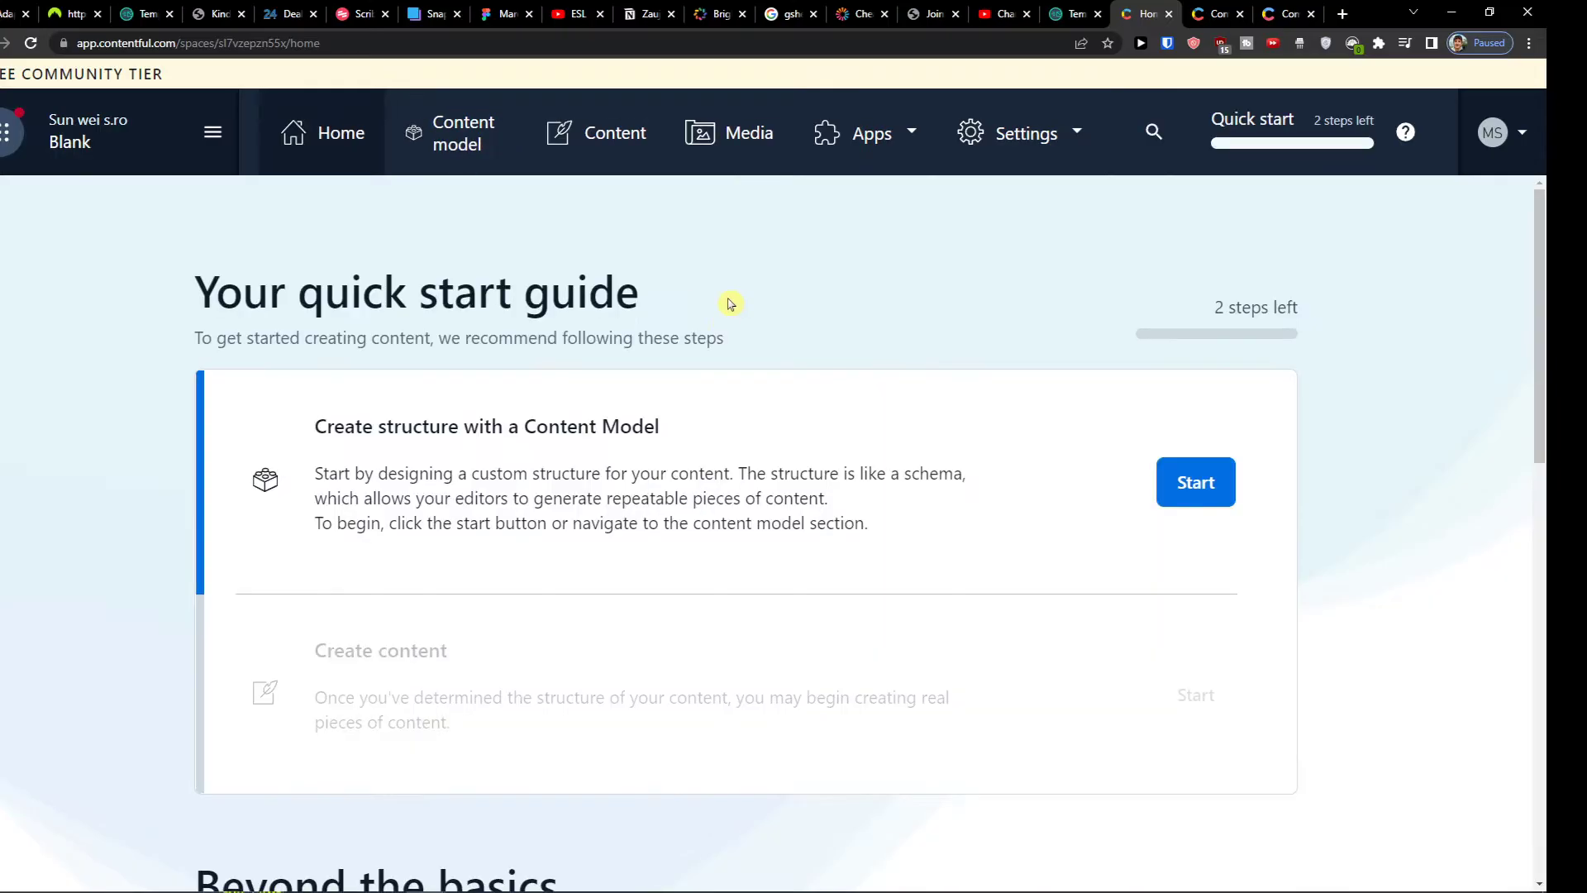
{"action": "scroll", "coordinate": [718, 301], "scroll_direction": "down", "scroll_amount": 1}
{"action": "scroll", "coordinate": [718, 301], "scroll_direction": "up", "scroll_amount": 1}
{"action": "left_click_drag", "start_coordinate": [305, 450], "coordinate": [478, 444]}
{"action": "left_click_drag", "start_coordinate": [319, 475], "coordinate": [842, 497]}
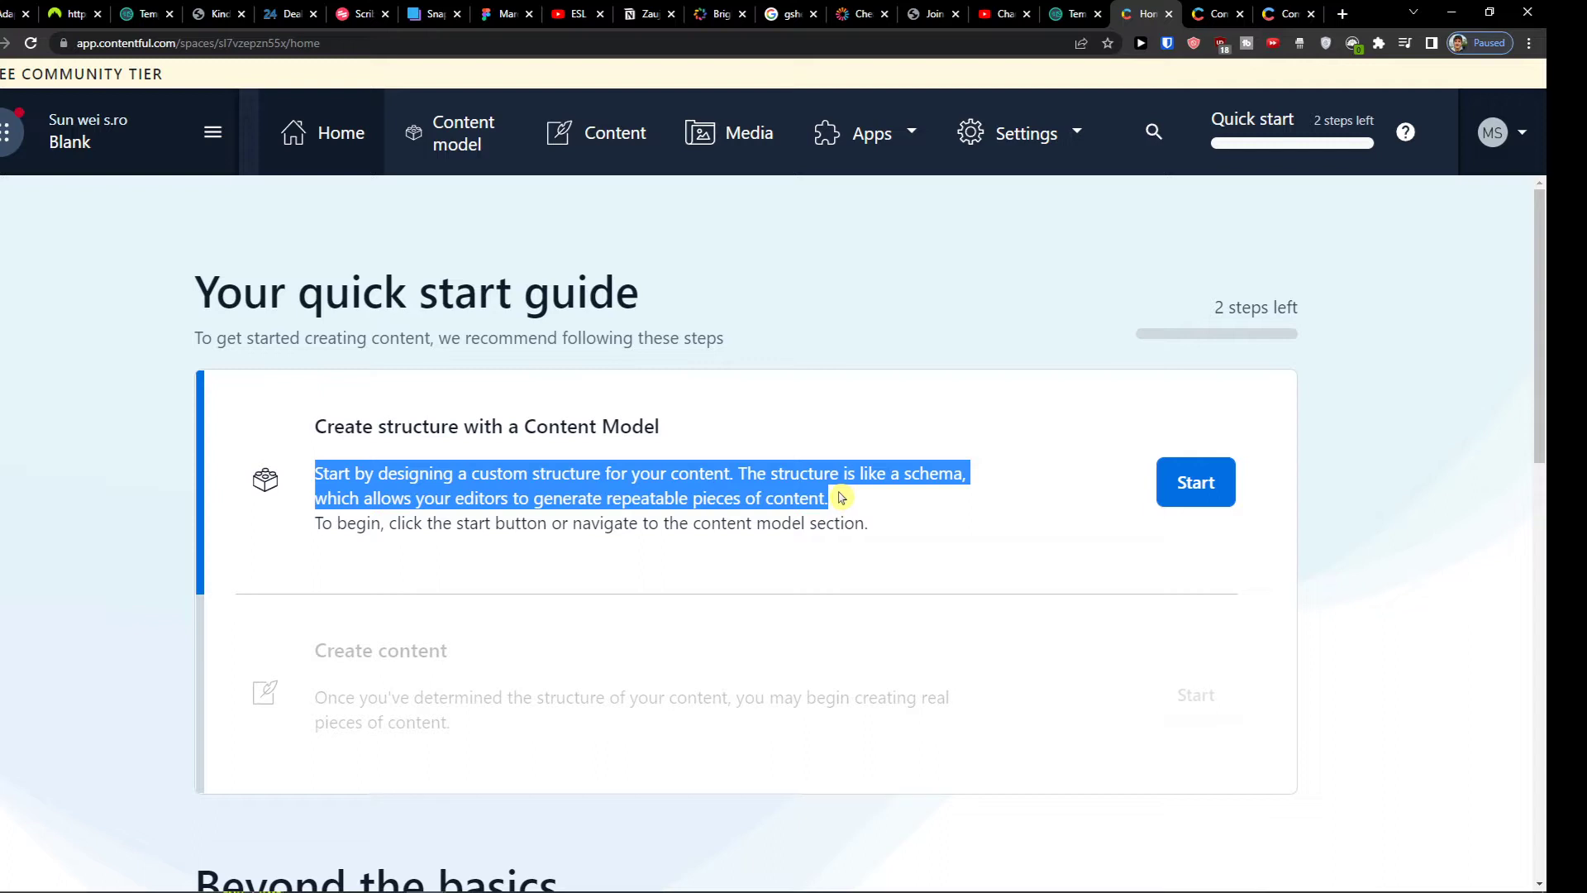
{"action": "scroll", "coordinate": [835, 495], "scroll_direction": "down", "scroll_amount": 5}
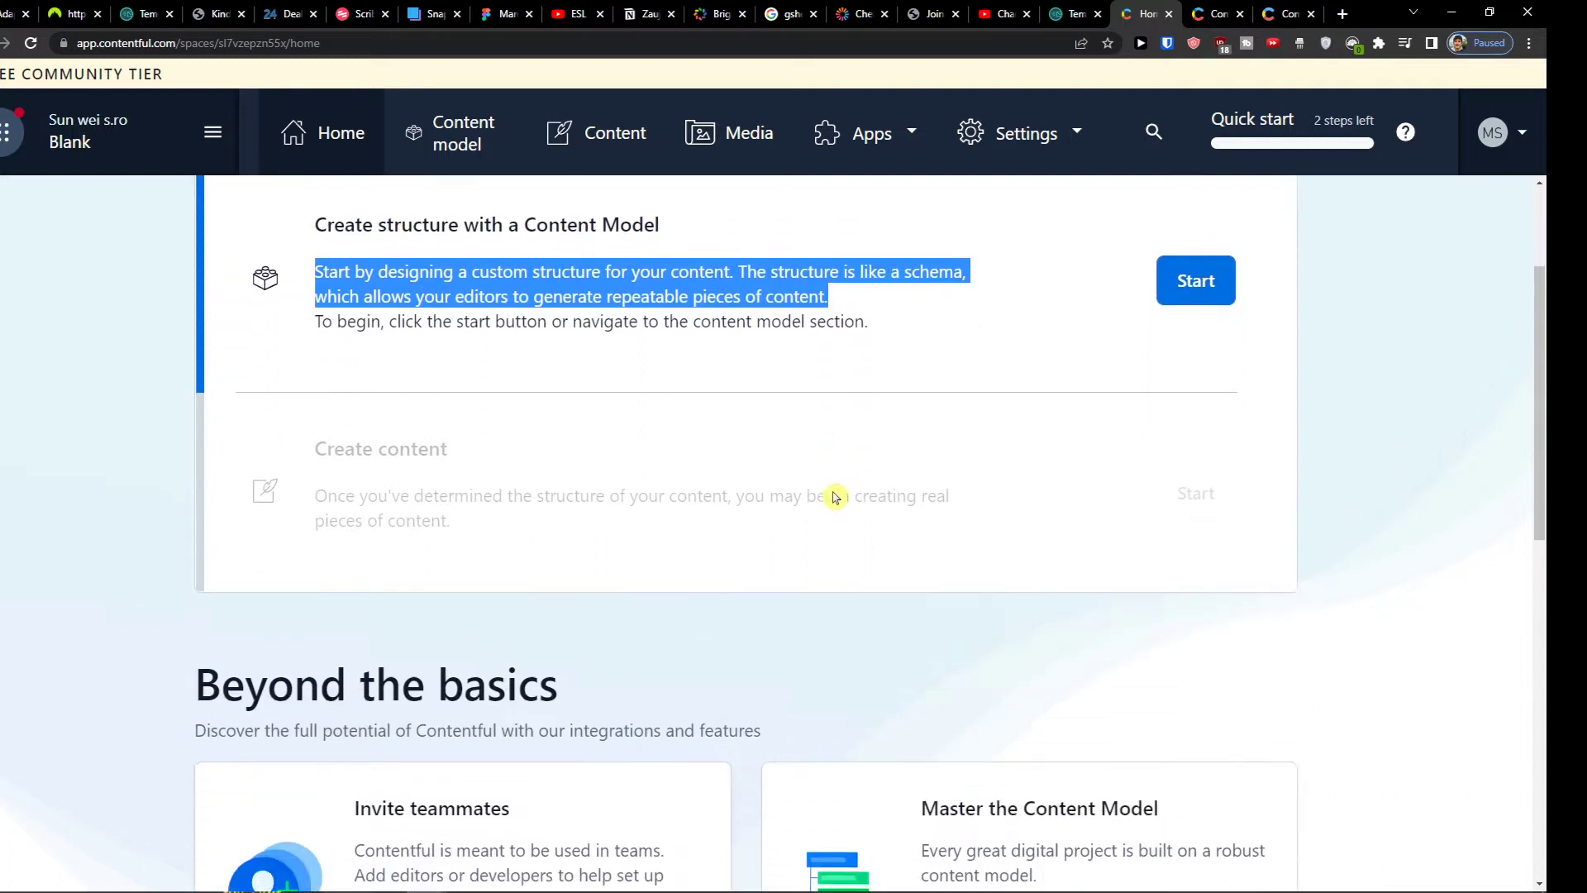
{"action": "scroll", "coordinate": [825, 496], "scroll_direction": "down", "scroll_amount": 2}
{"action": "scroll", "coordinate": [621, 481], "scroll_direction": "up", "scroll_amount": 1}
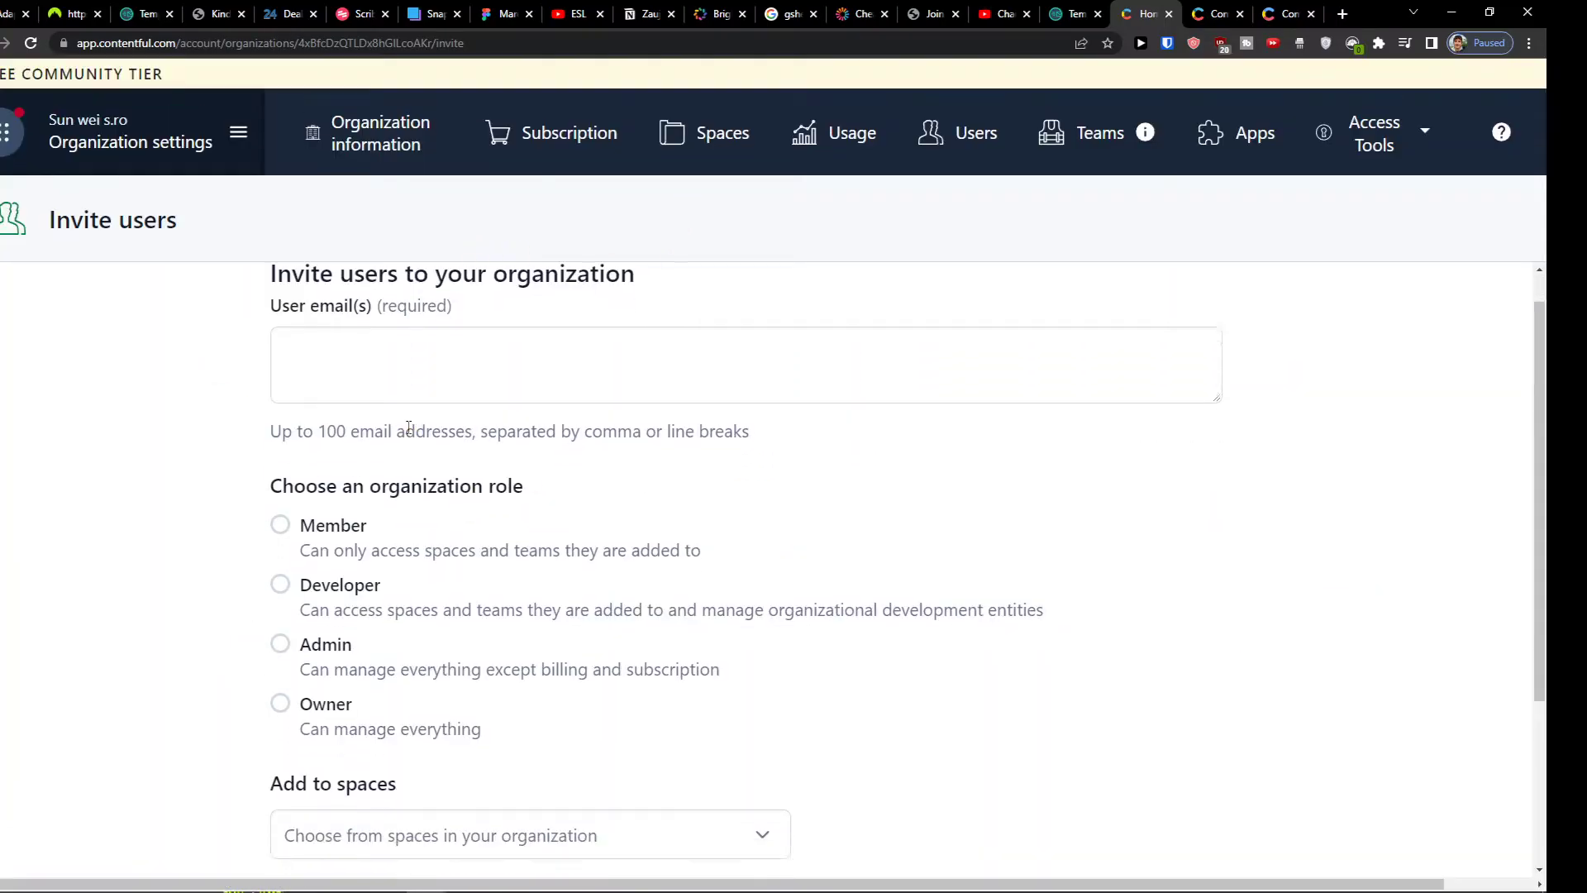
- Look over the Invite users form, opening and closing Add to spaces without choosing one
{"action": "scroll", "coordinate": [409, 429], "scroll_direction": "down", "scroll_amount": 4}
{"action": "scroll", "coordinate": [409, 428], "scroll_direction": "up", "scroll_amount": 4}
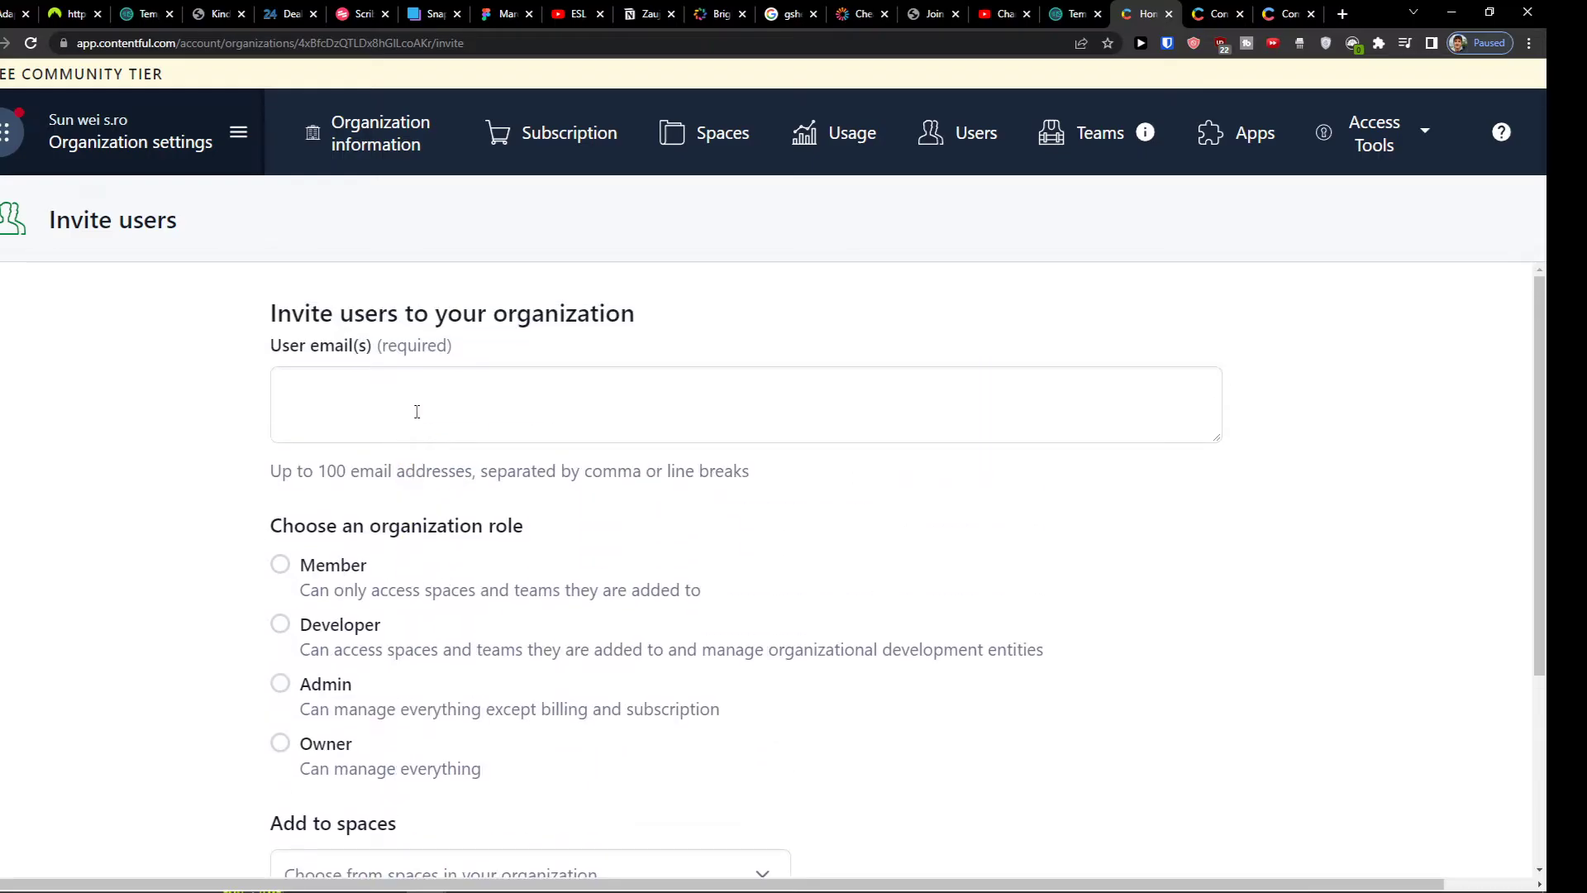
{"action": "left_click", "coordinate": [416, 402]}
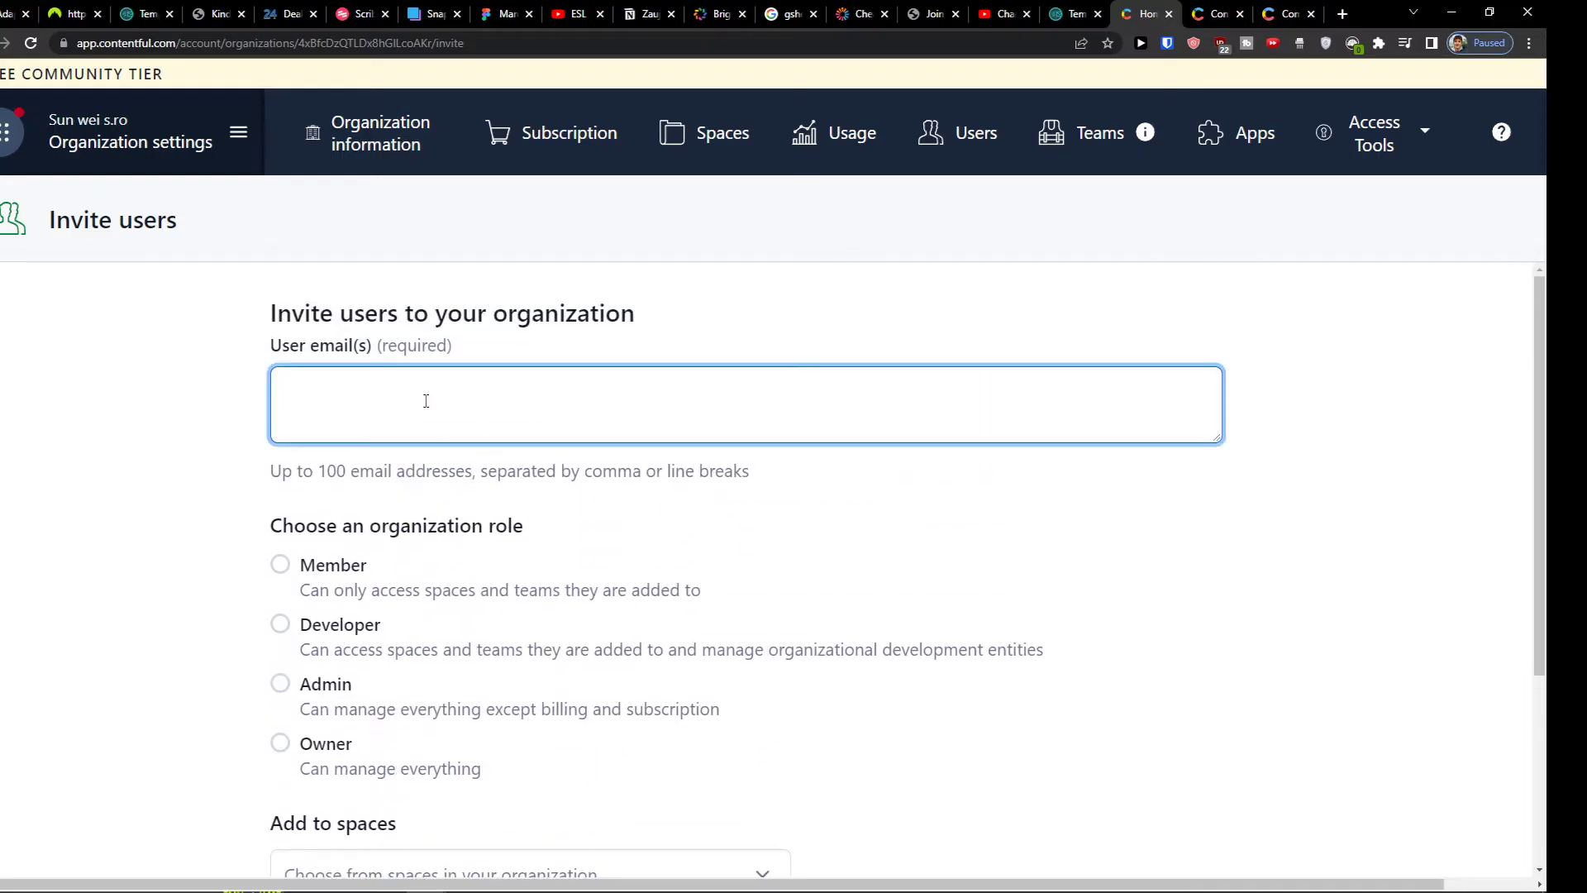
{"action": "scroll", "coordinate": [431, 404], "scroll_direction": "down", "scroll_amount": 1}
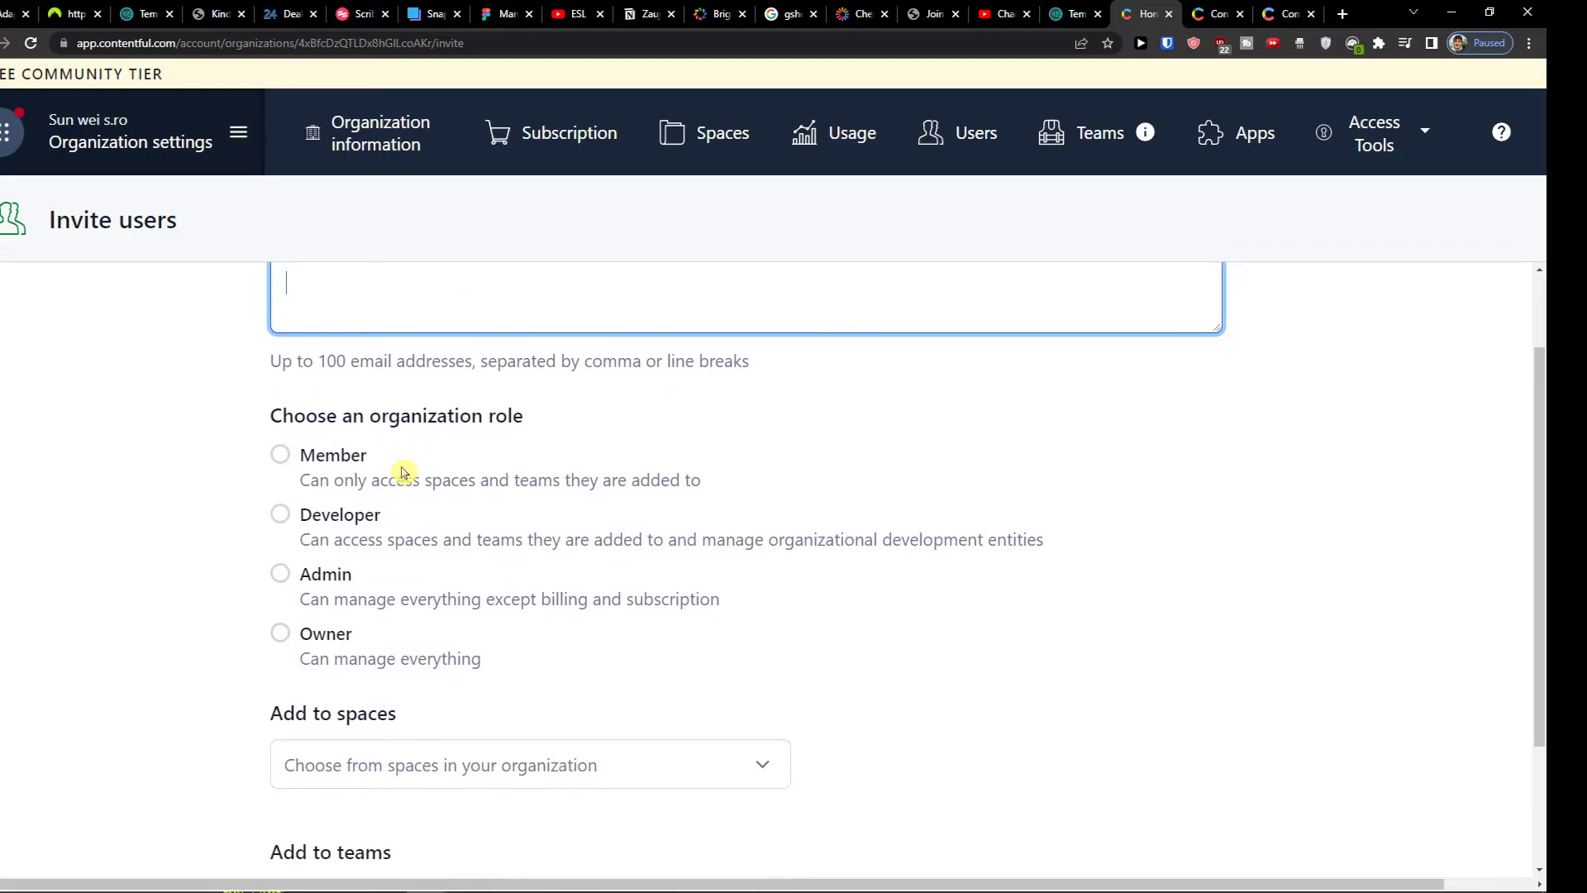
{"action": "scroll", "coordinate": [400, 535], "scroll_direction": "down", "scroll_amount": 2}
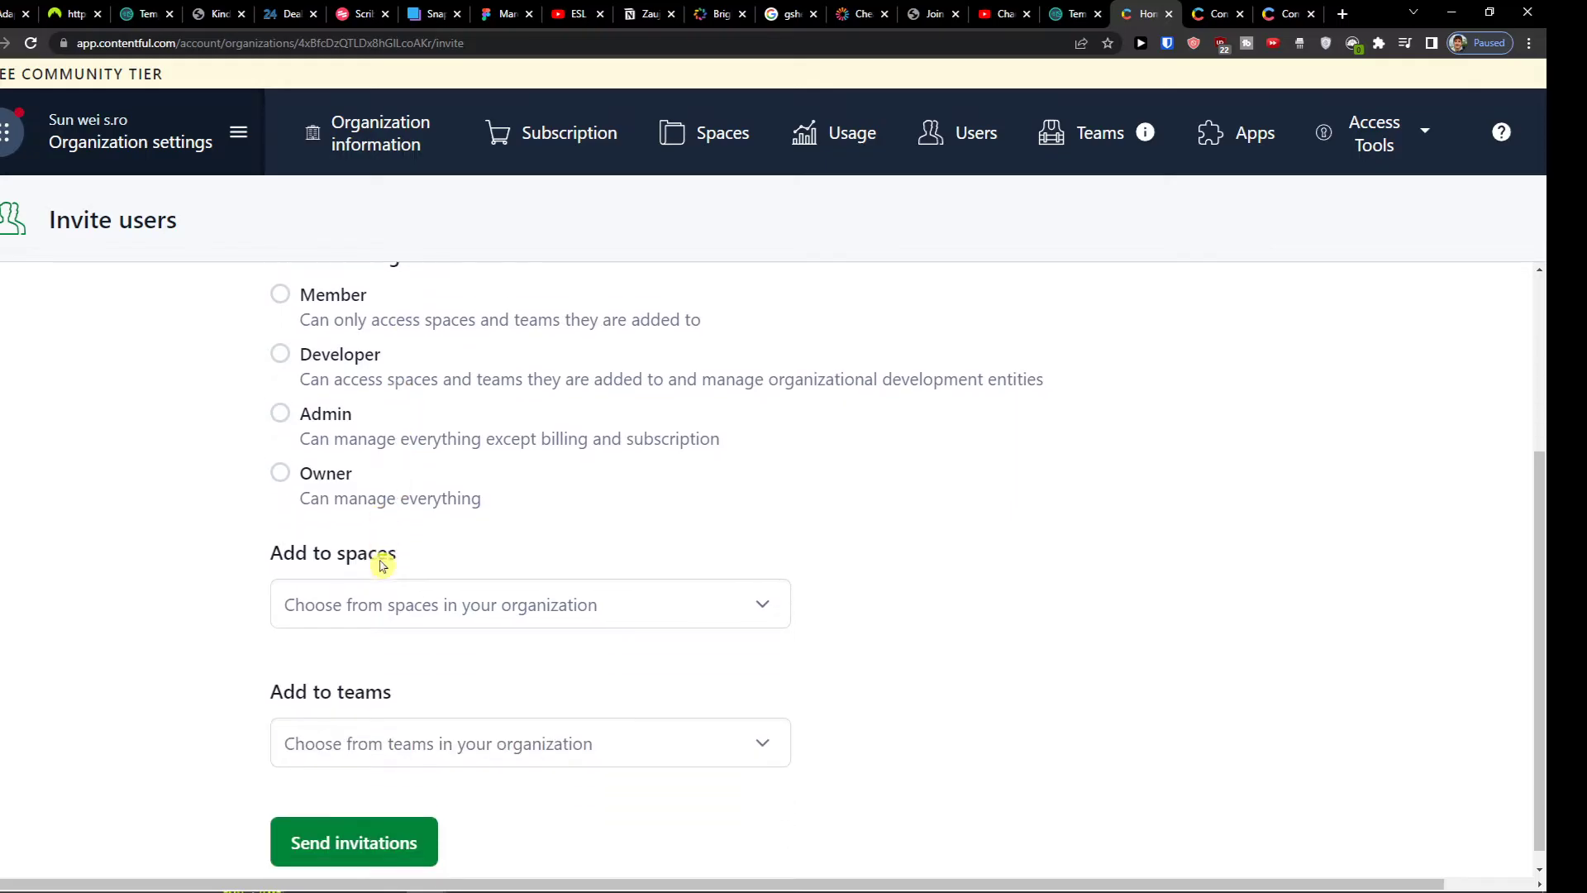
{"action": "left_click", "coordinate": [377, 585]}
{"action": "left_click", "coordinate": [180, 646]}
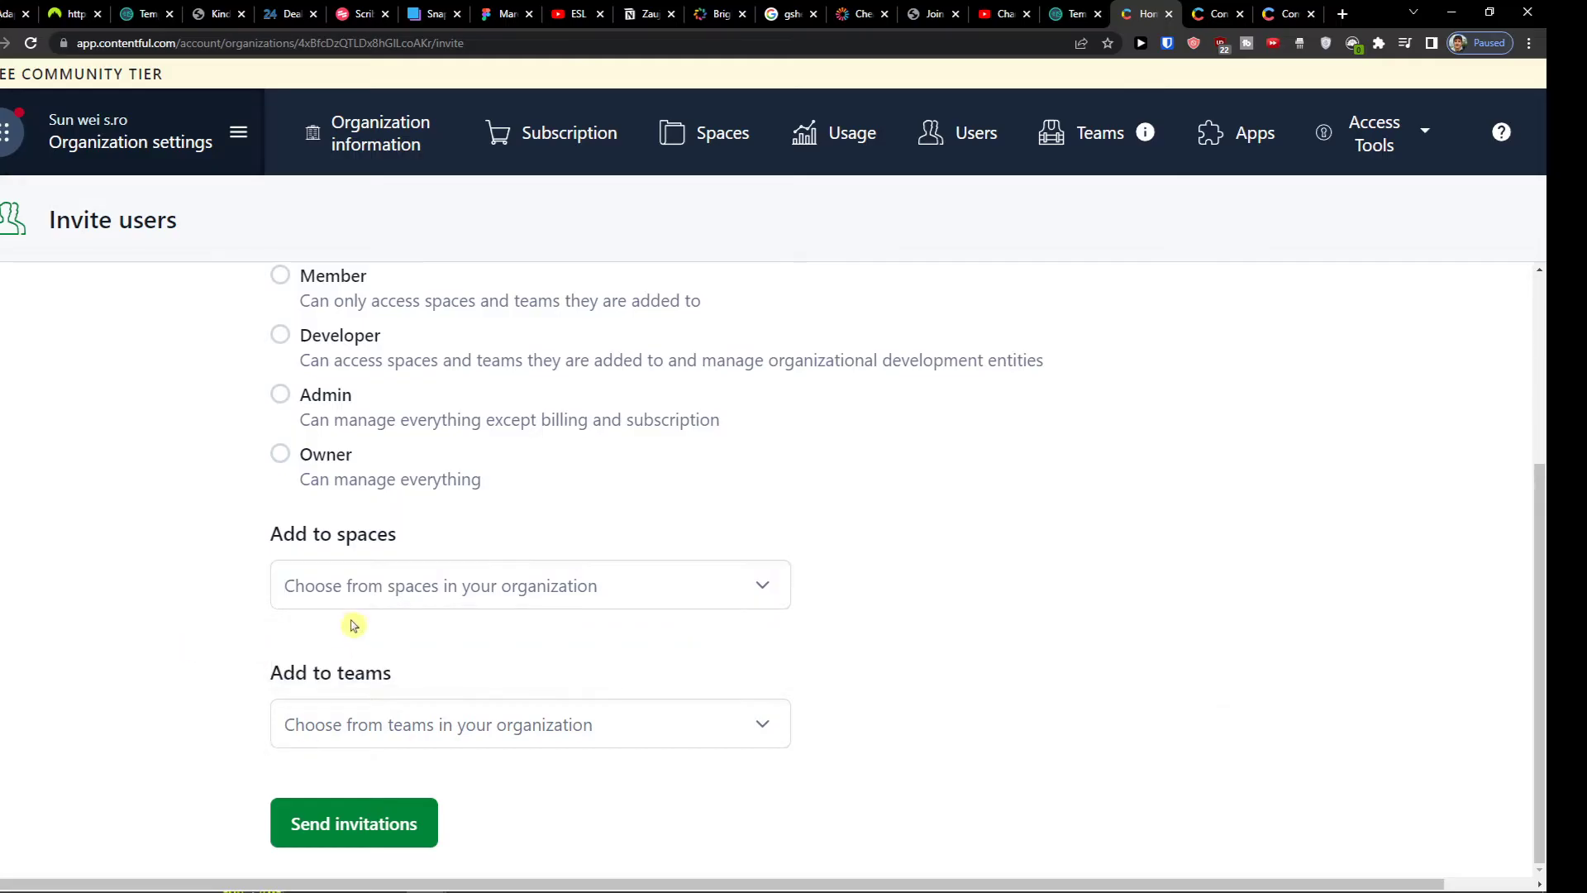
{"action": "left_click", "coordinate": [353, 625]}
{"action": "scroll", "coordinate": [500, 488], "scroll_direction": "up", "scroll_amount": 3}
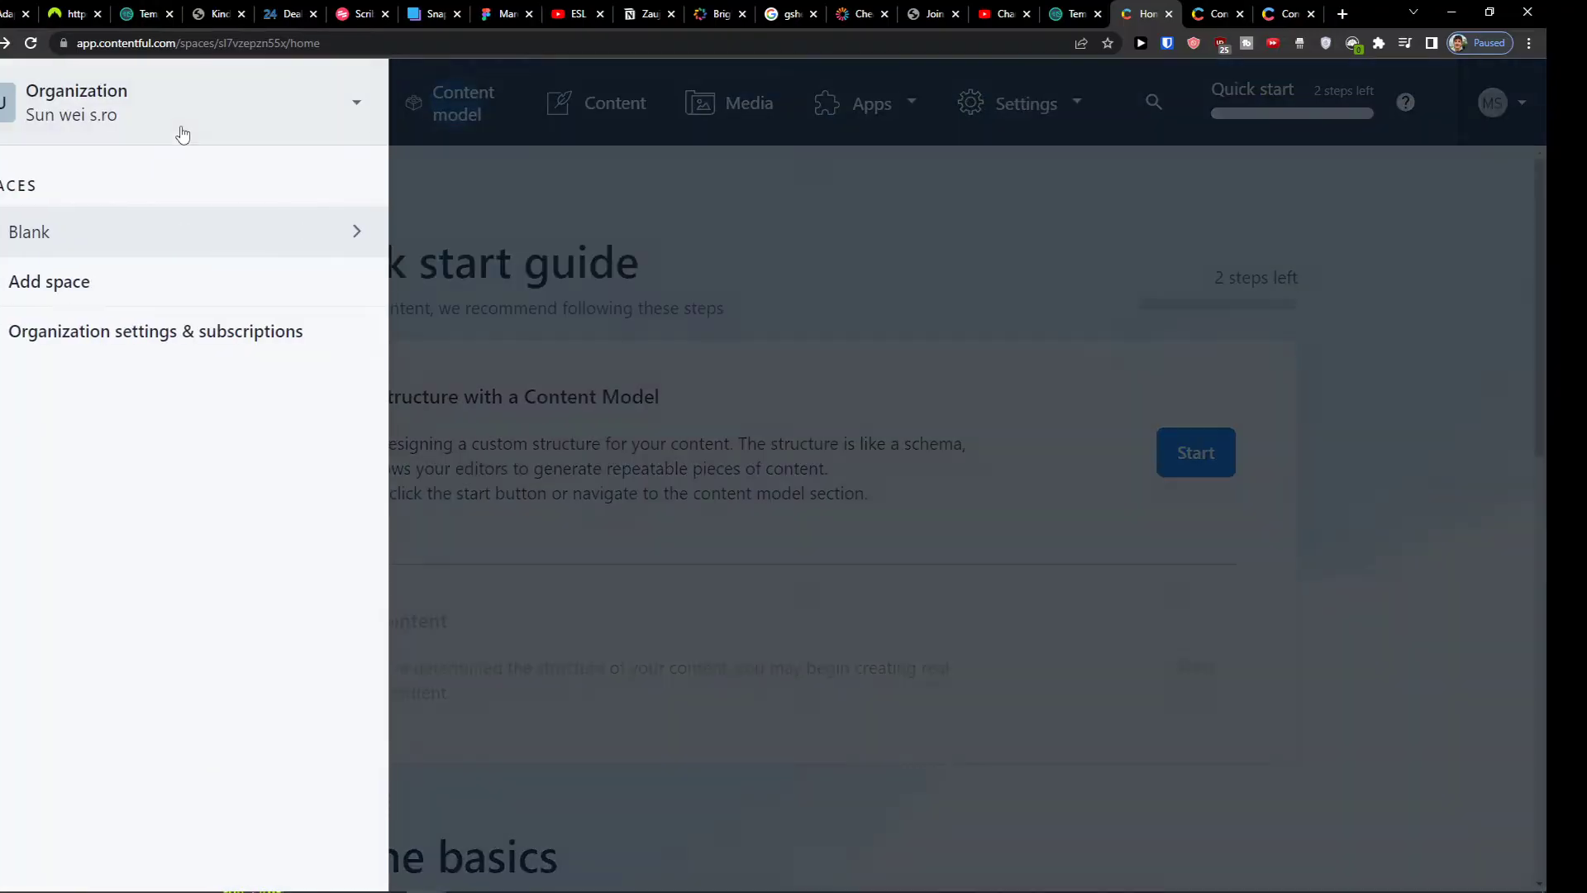
- Open Organization settings & subscriptions, glance at Teams, then show the Users list
{"action": "left_click", "coordinate": [492, 286]}
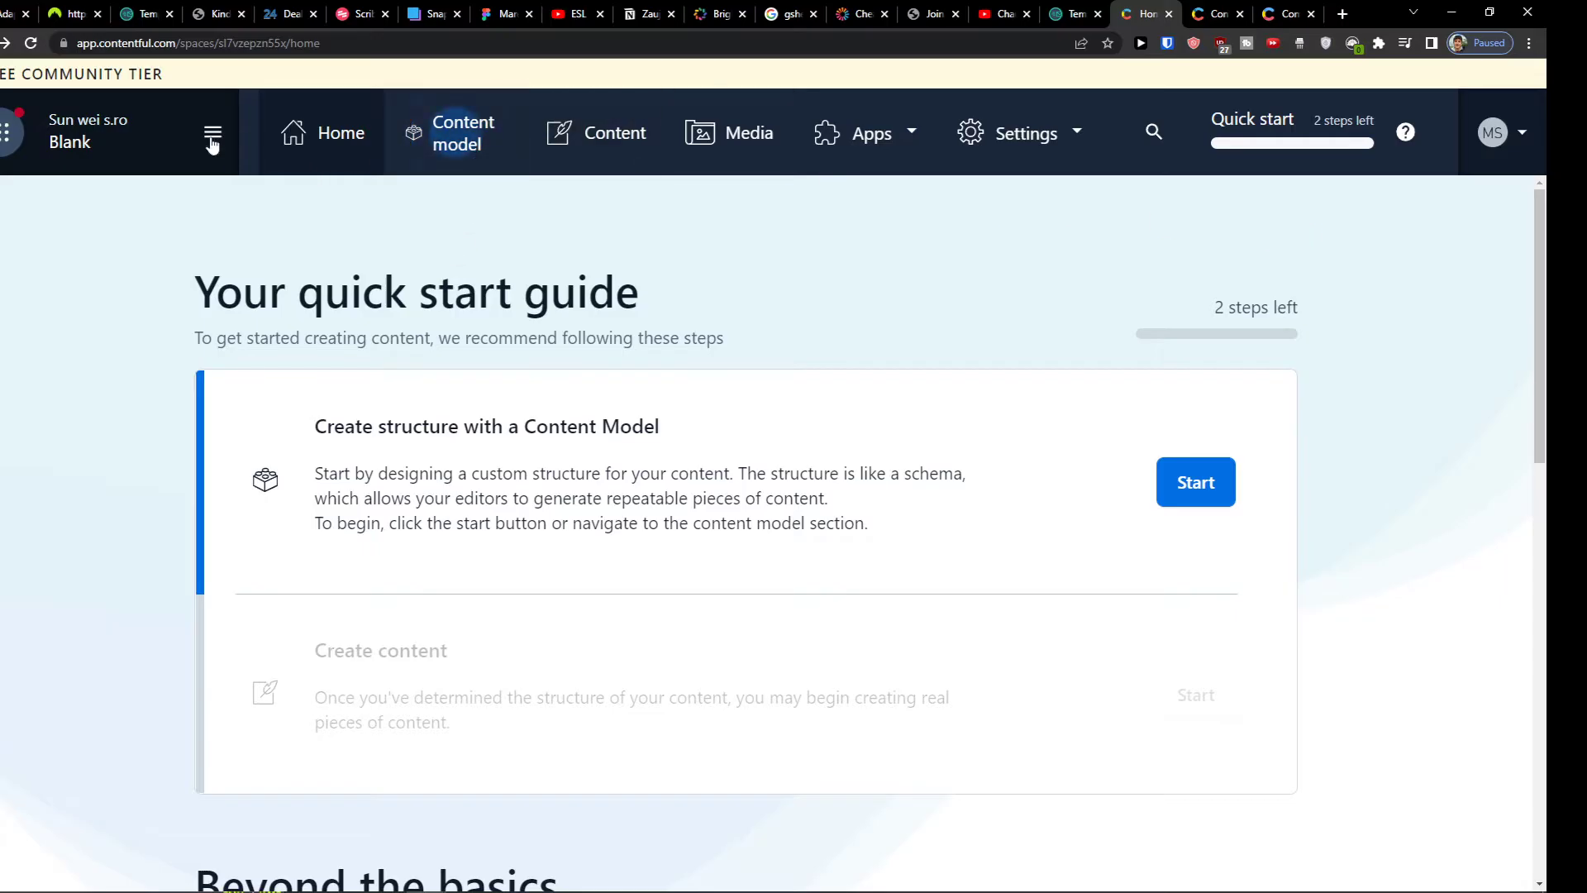
{"action": "left_click", "coordinate": [161, 138]}
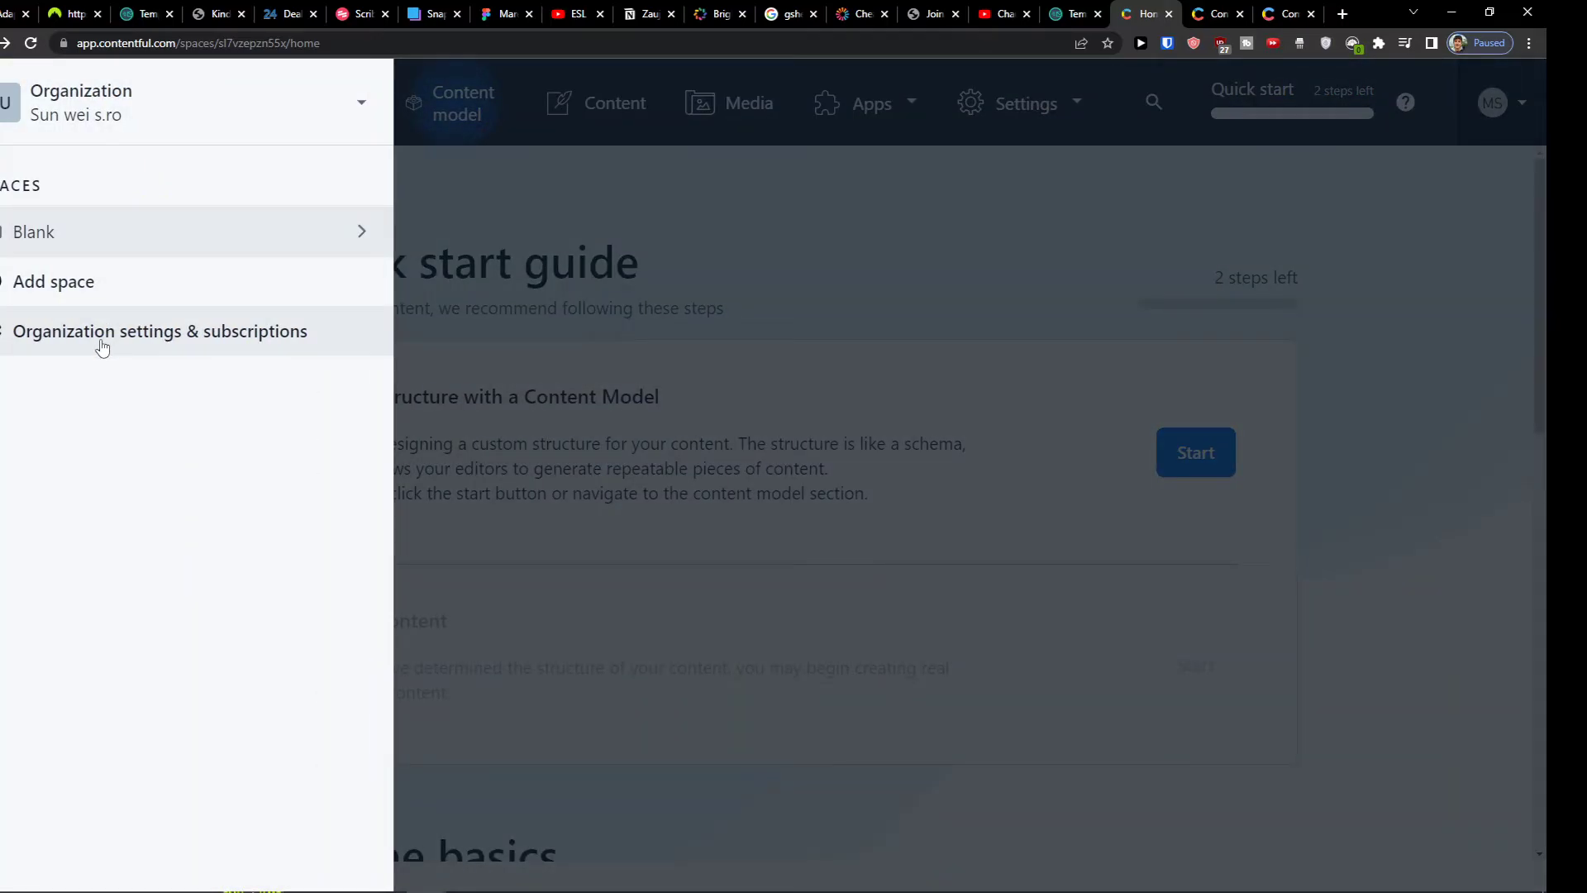
{"action": "left_click", "coordinate": [102, 333]}
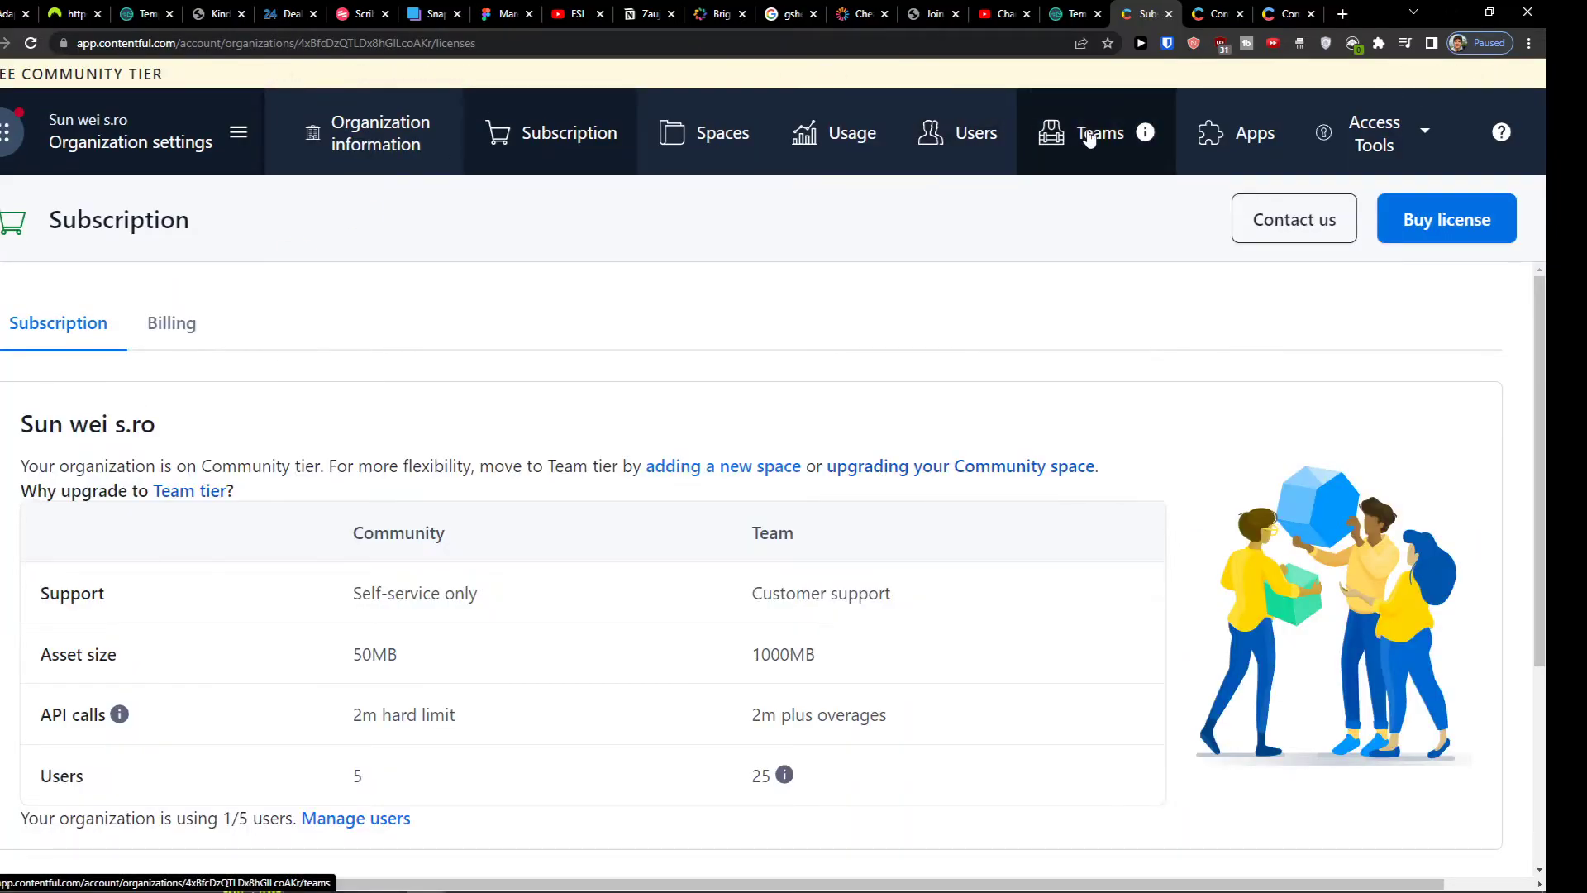
{"action": "left_click", "coordinate": [1090, 136]}
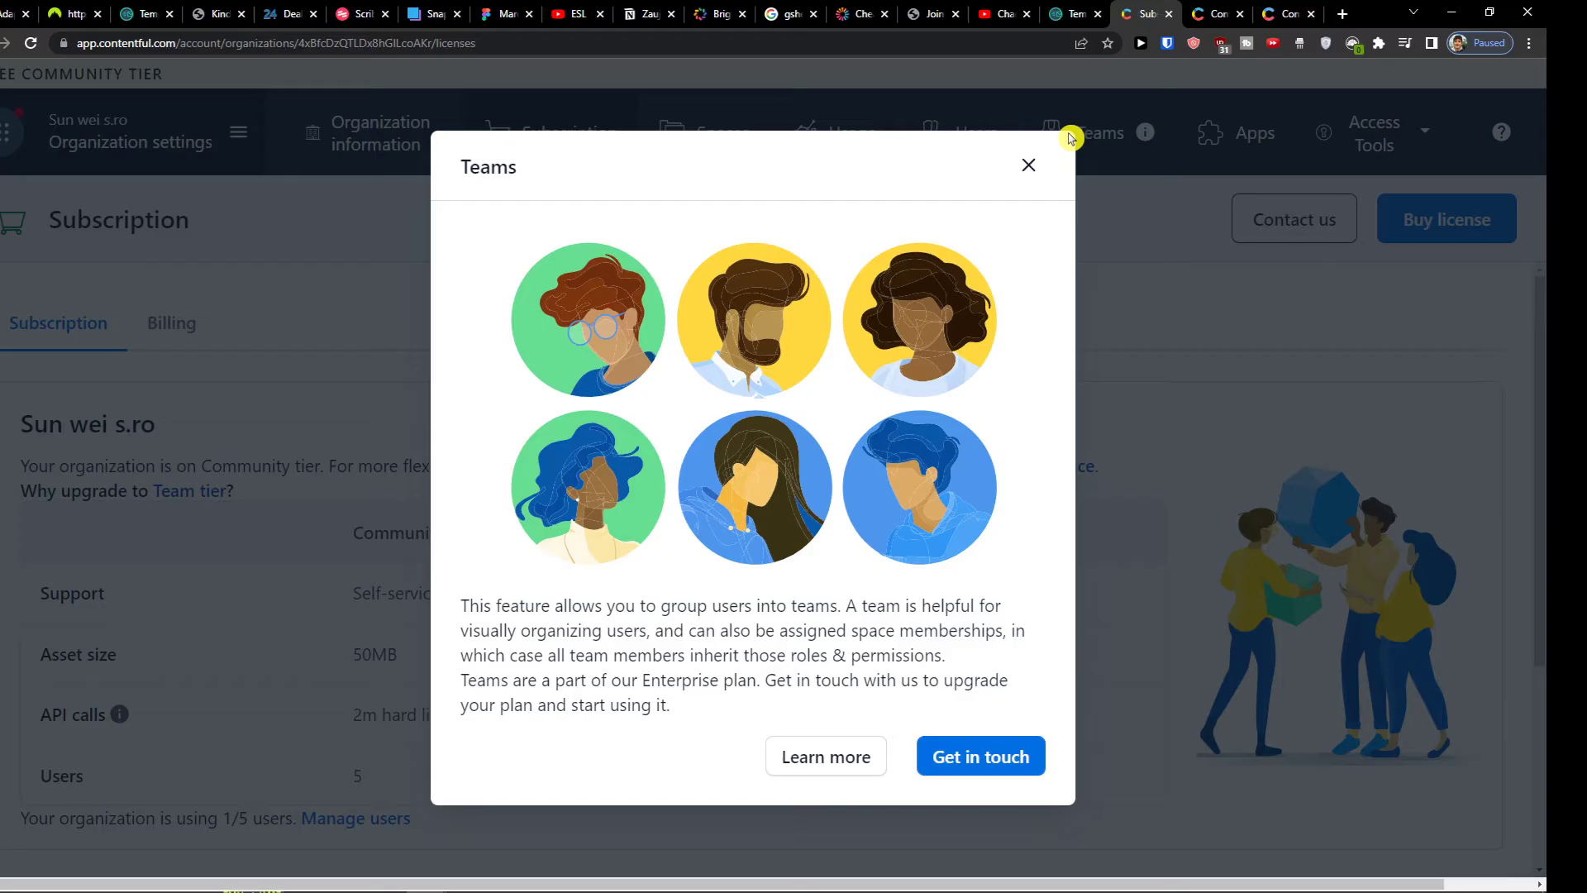
{"action": "left_click", "coordinate": [1027, 168]}
{"action": "left_click", "coordinate": [950, 134]}
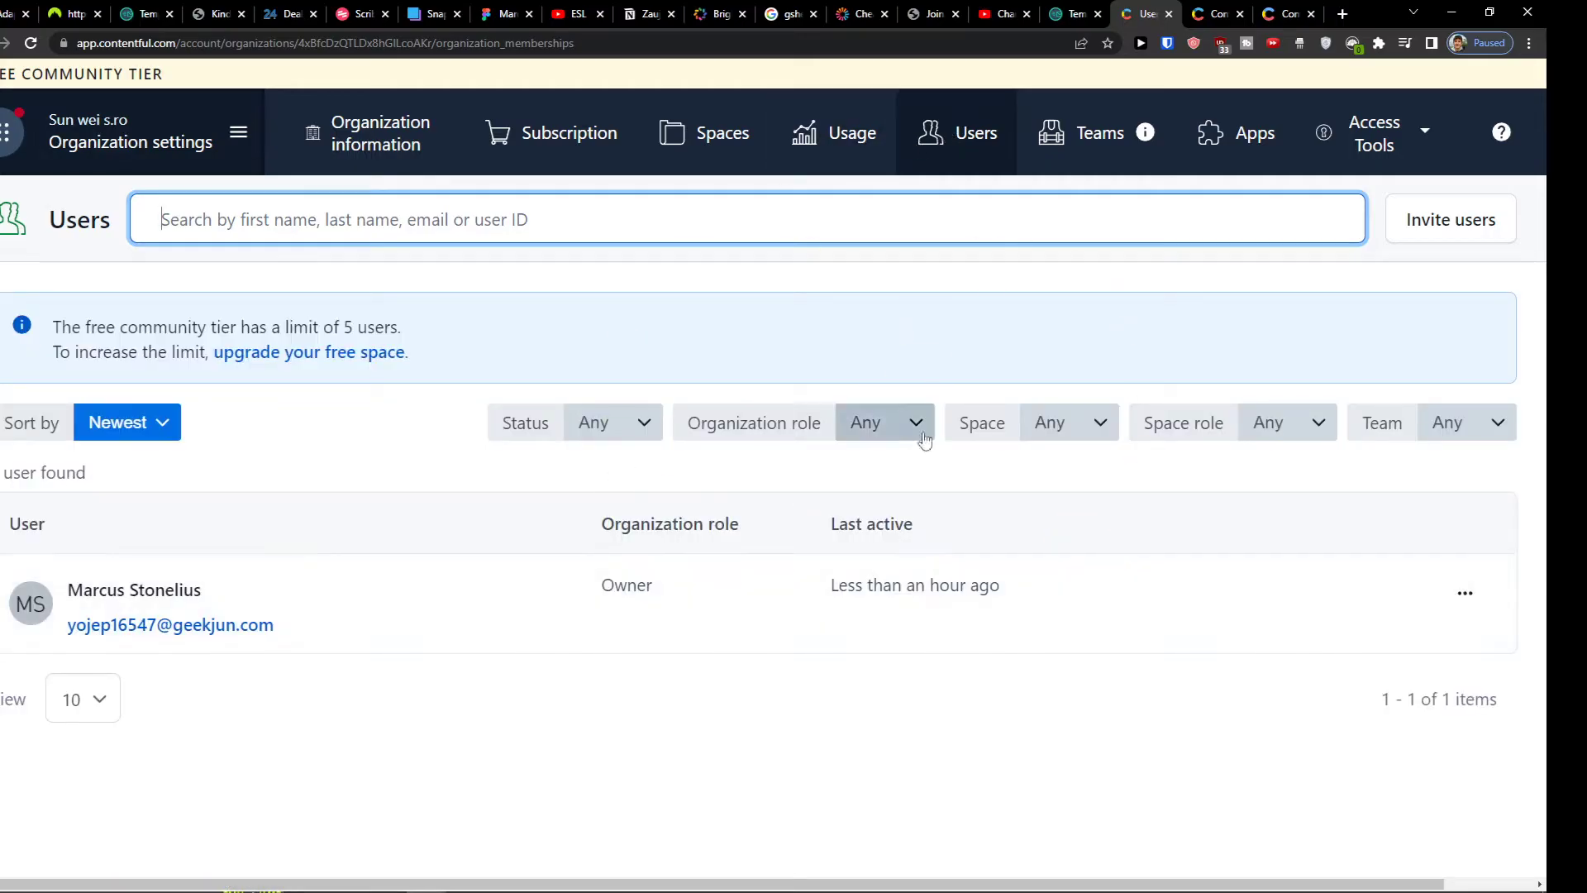
- Glance at Spaces and the app switcher, then return to the Blank space's Content model
{"action": "left_click", "coordinate": [726, 132]}
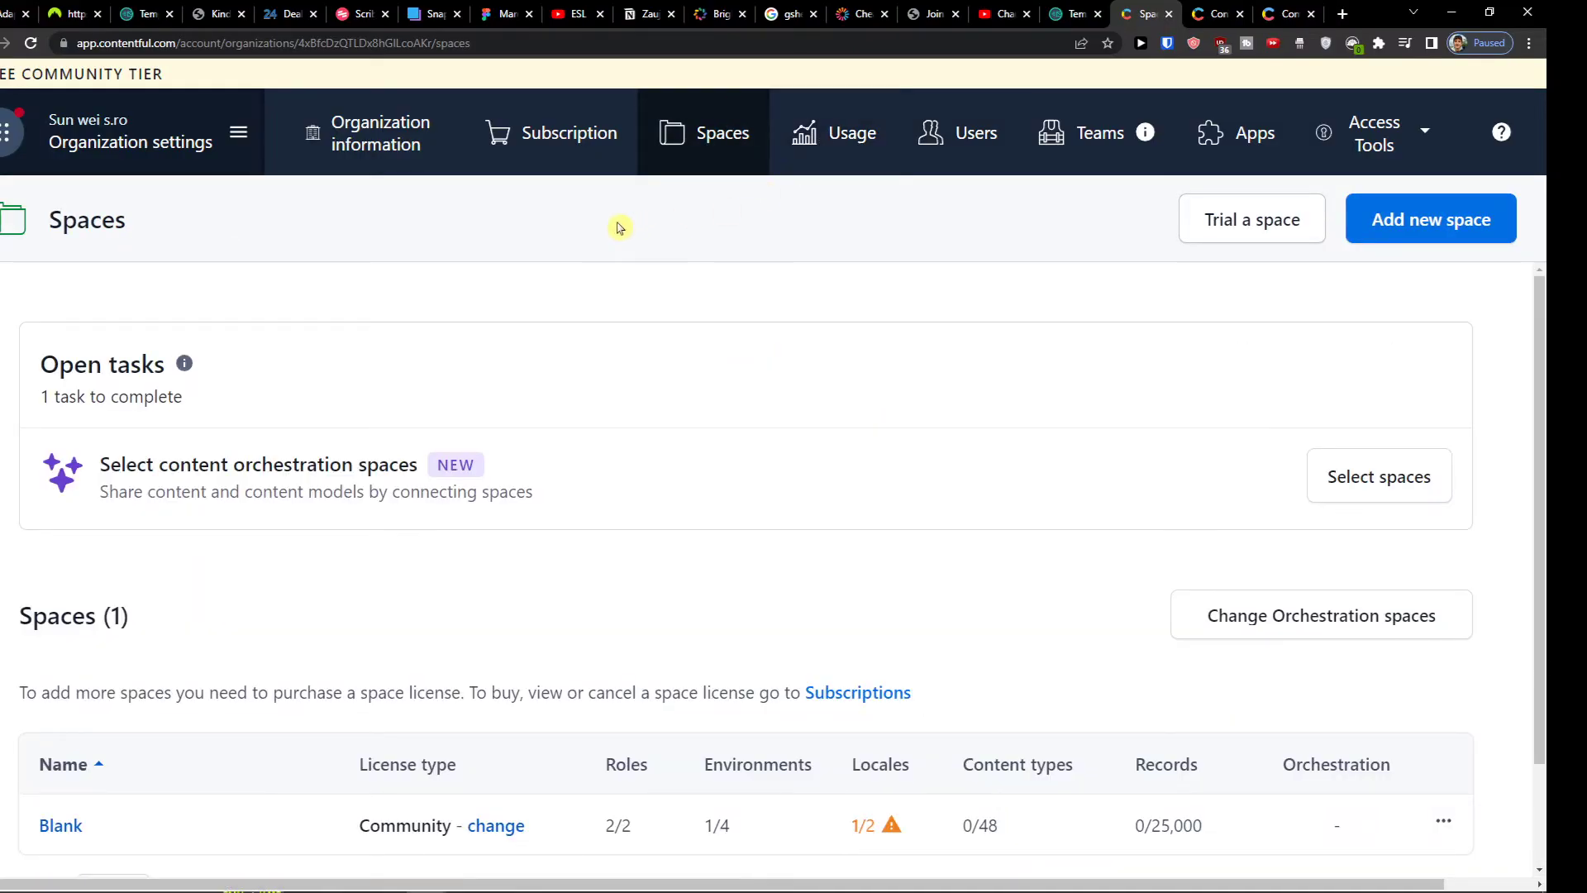
{"action": "left_click", "coordinate": [13, 137]}
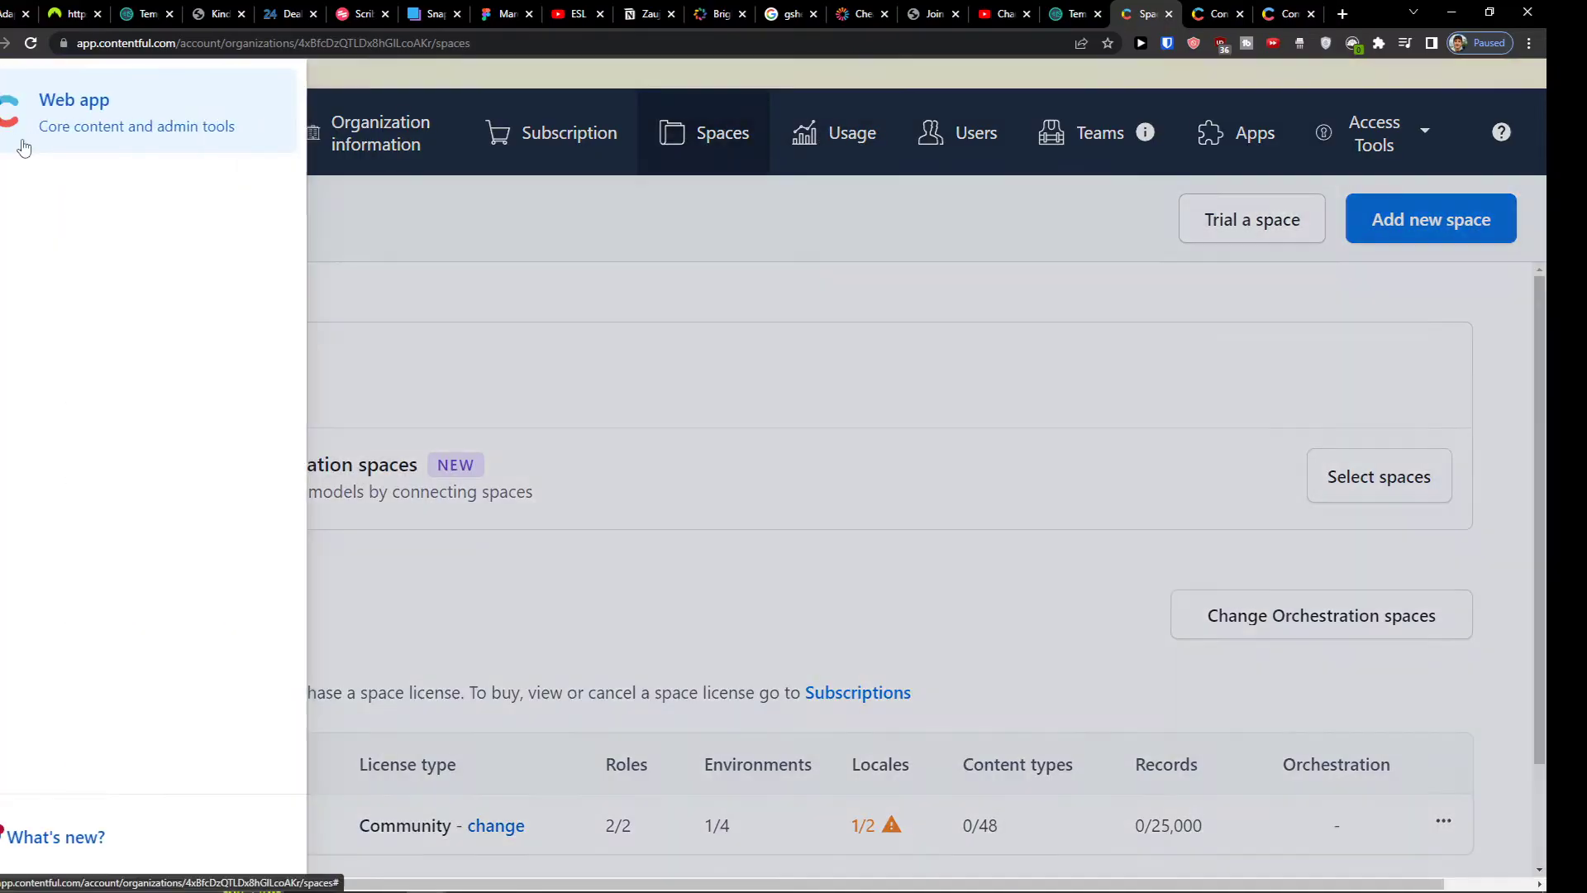
{"action": "left_click", "coordinate": [640, 298]}
{"action": "left_click", "coordinate": [206, 132]}
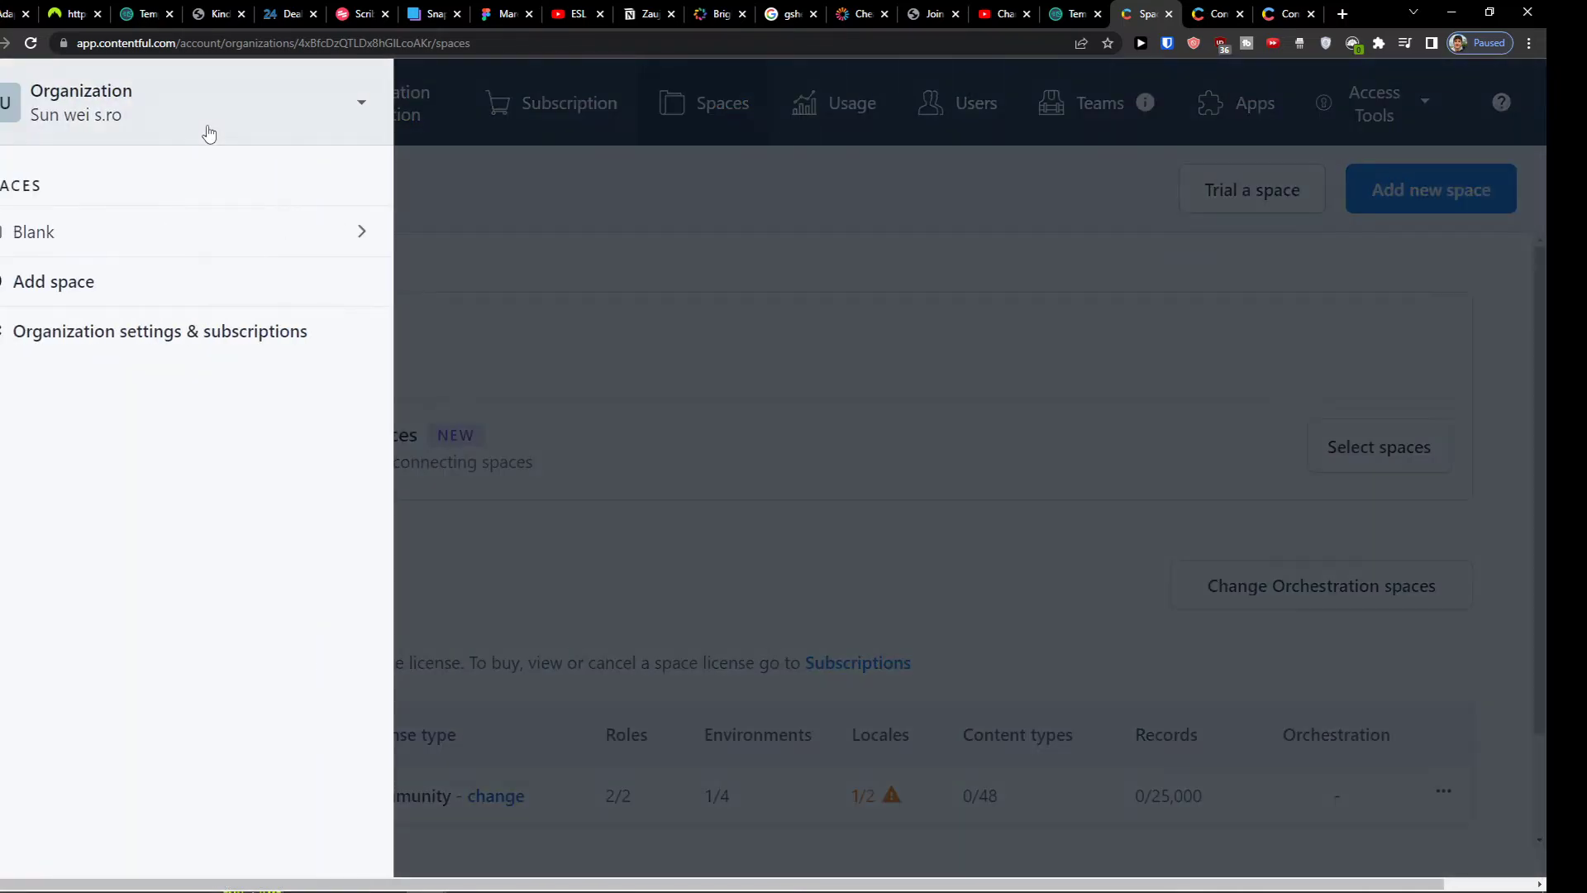
{"action": "left_click", "coordinate": [125, 251]}
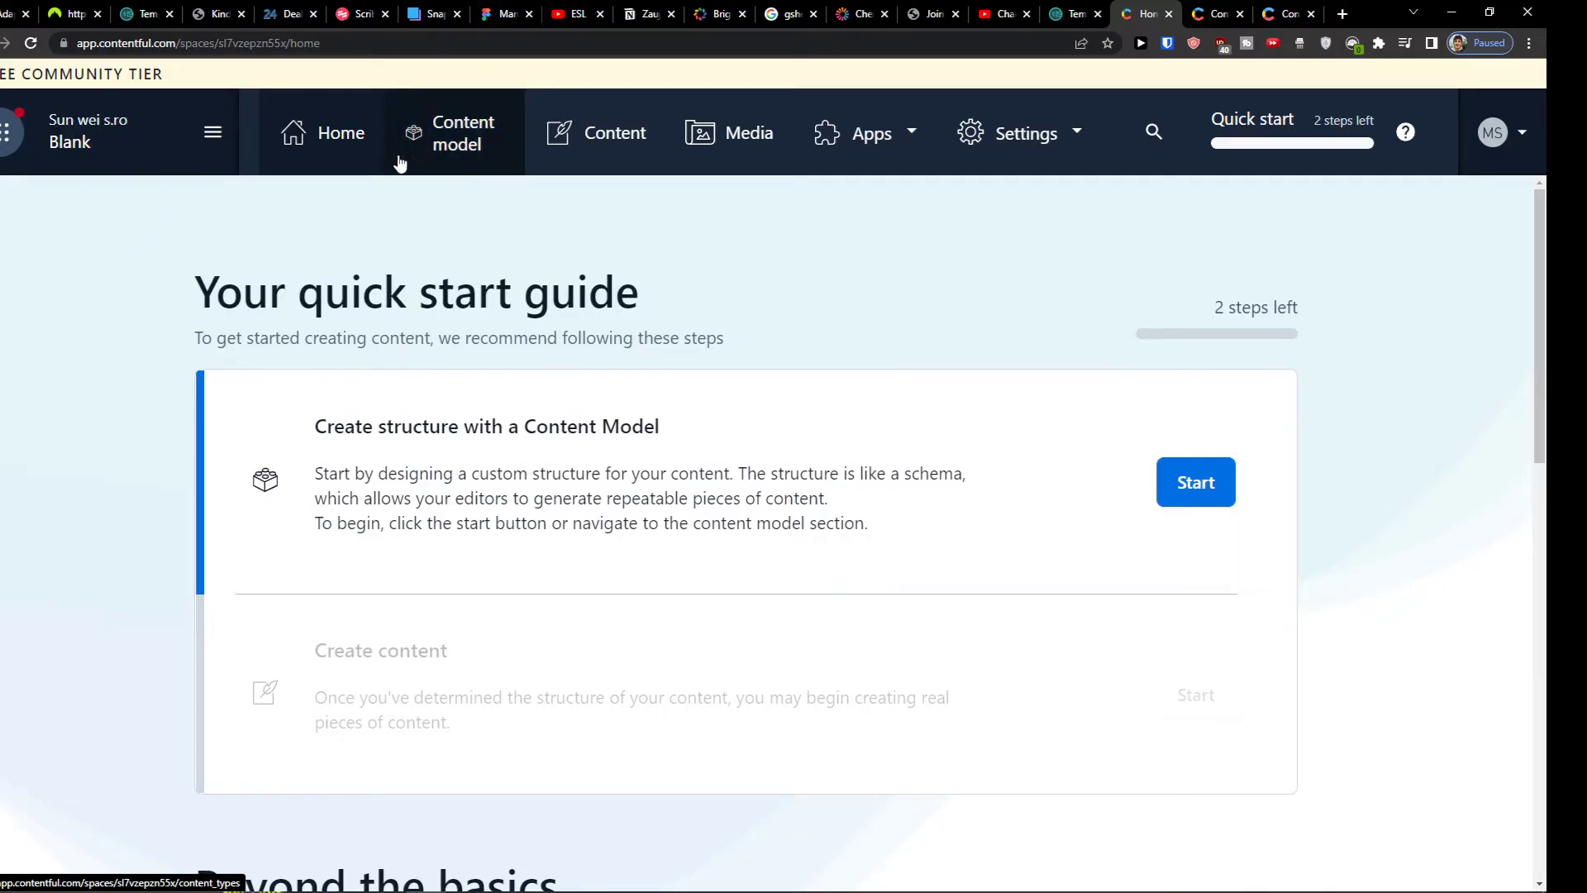
{"action": "left_click", "coordinate": [438, 157]}
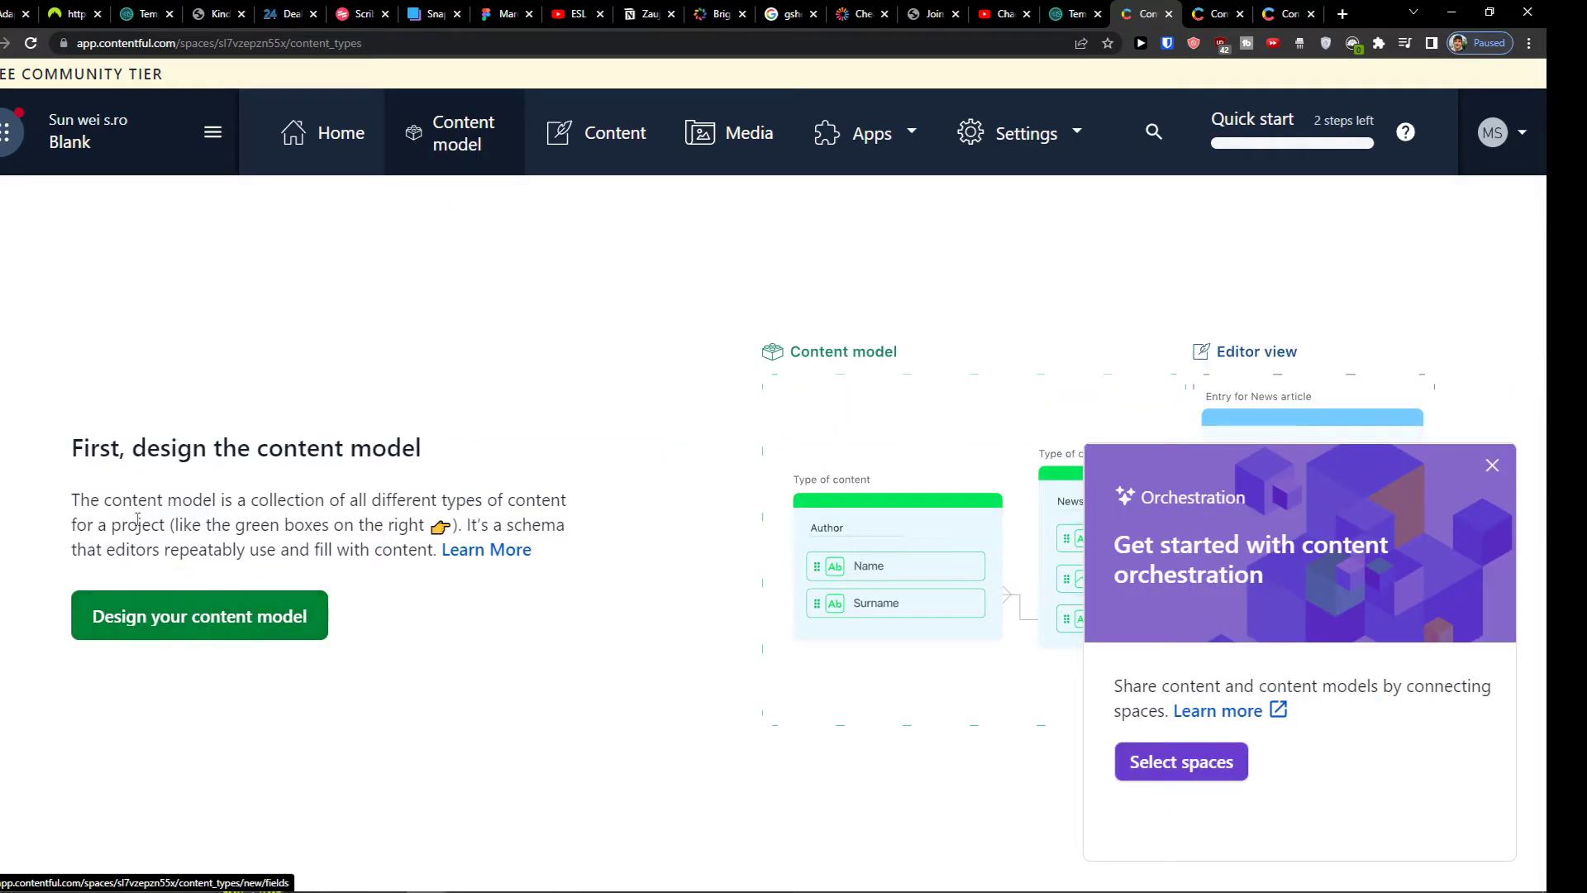
- Begin designing the content model and highlight the introduction's sentence about article authors
{"action": "left_click_drag", "start_coordinate": [132, 500], "coordinate": [347, 533]}
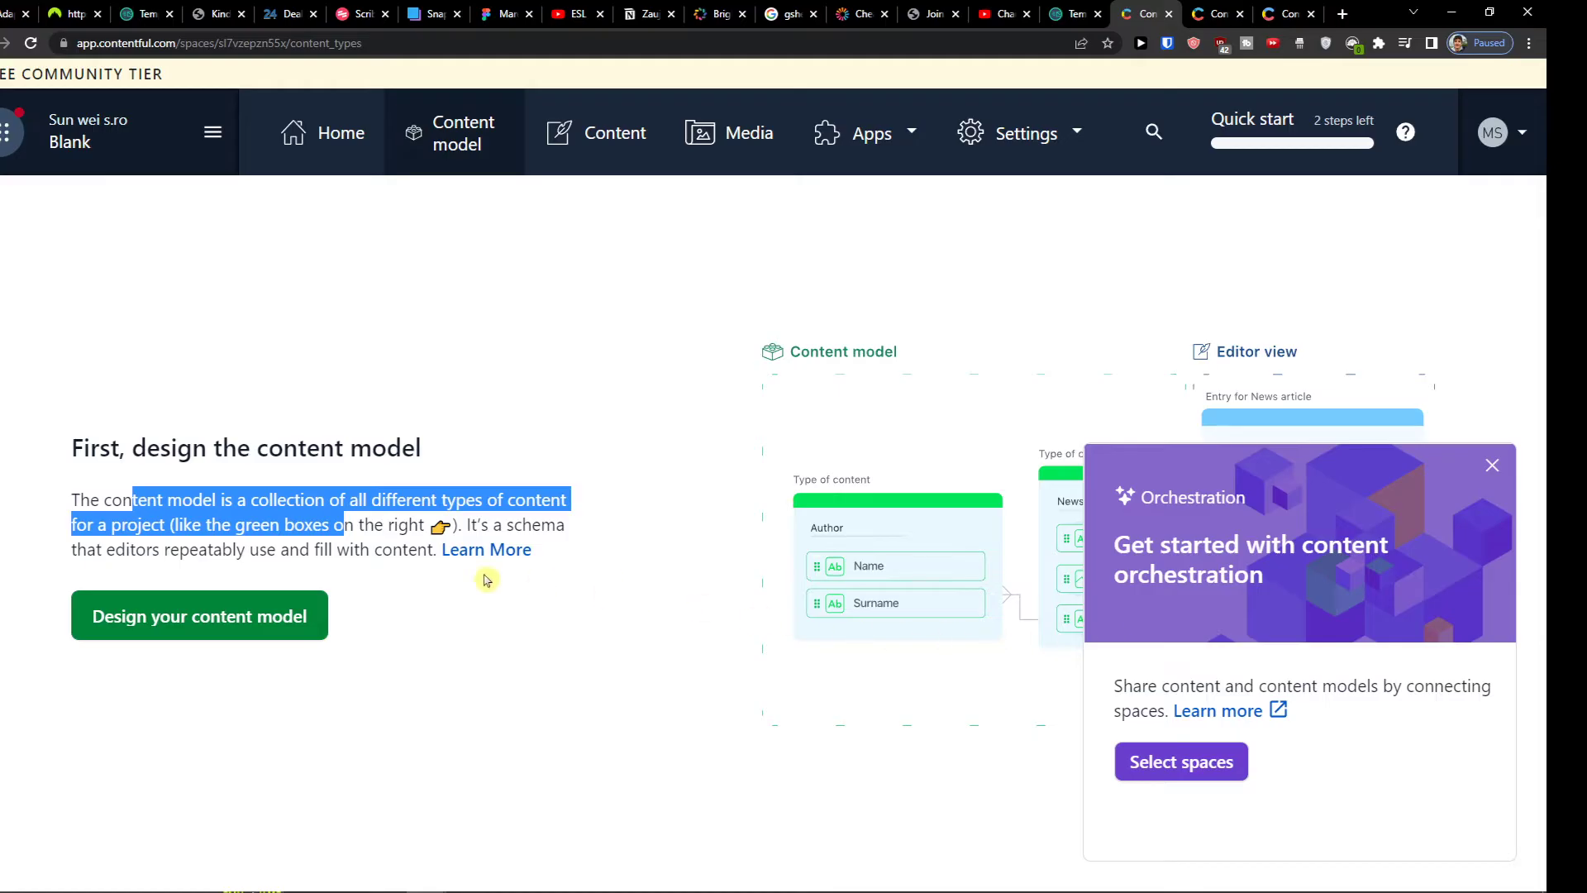
{"action": "left_click", "coordinate": [223, 618]}
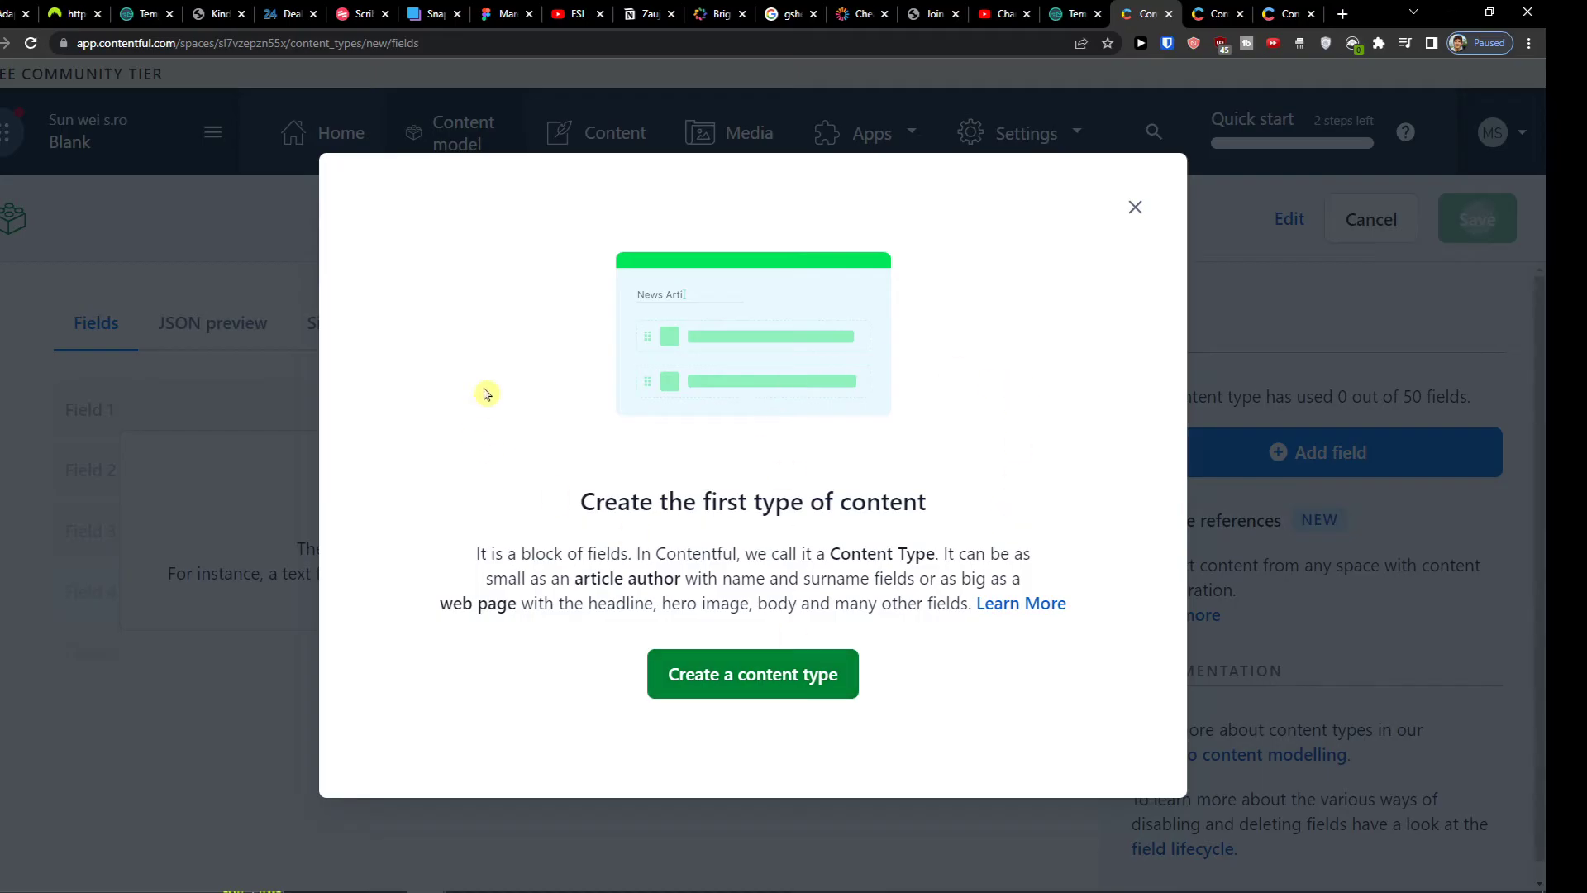
{"action": "left_click_drag", "start_coordinate": [530, 517], "coordinate": [727, 574]}
{"action": "left_click", "coordinate": [753, 565]}
{"action": "left_click_drag", "start_coordinate": [486, 579], "coordinate": [792, 602]}
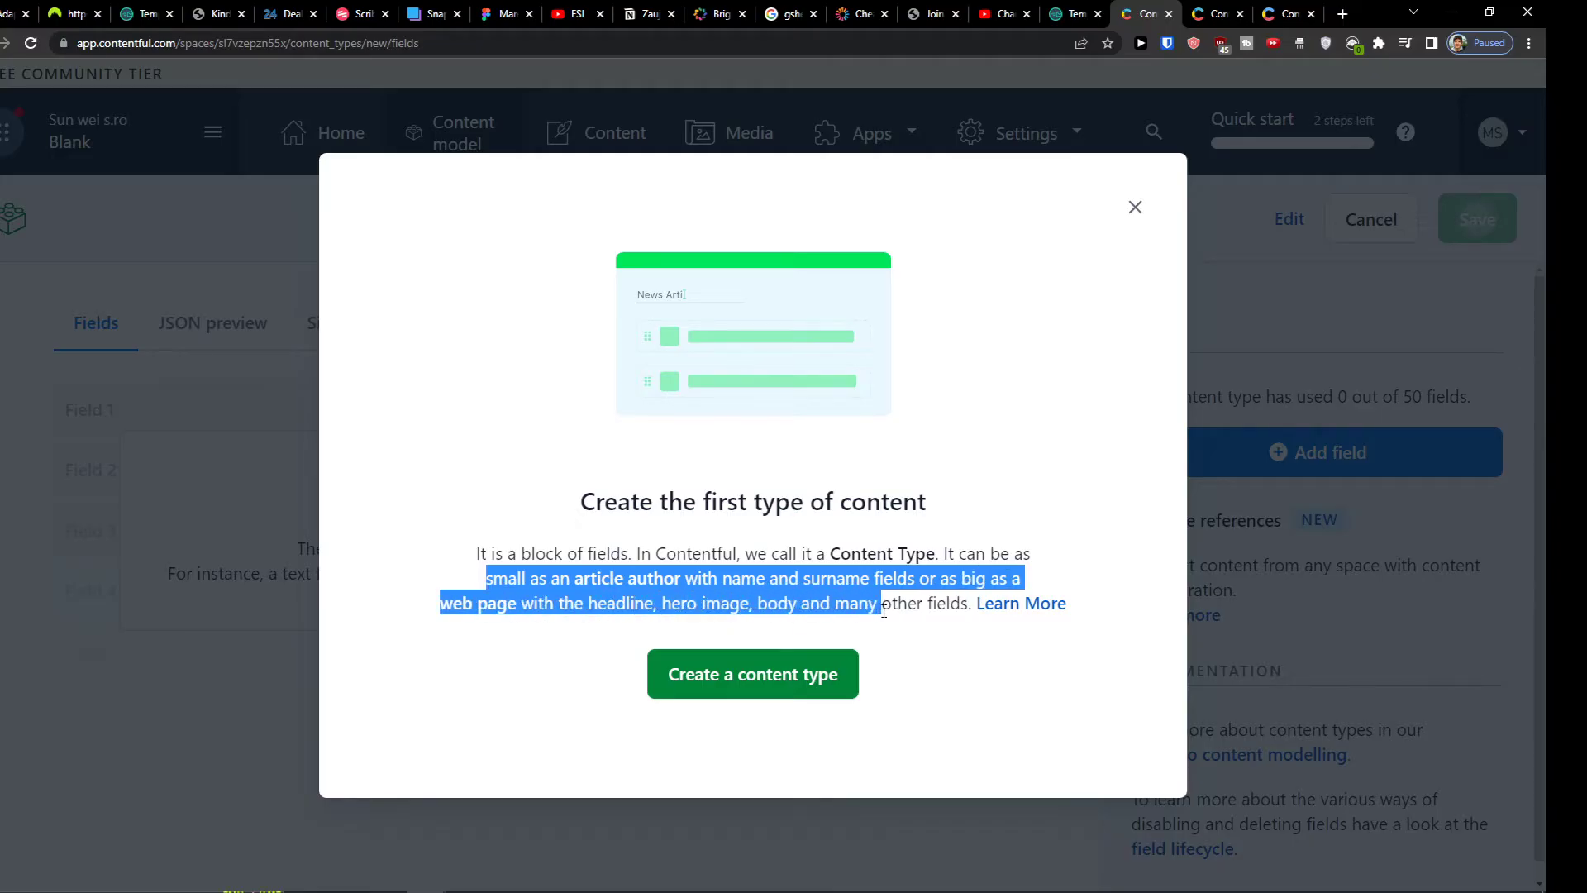
{"action": "left_click_drag", "start_coordinate": [883, 610], "coordinate": [961, 606]}
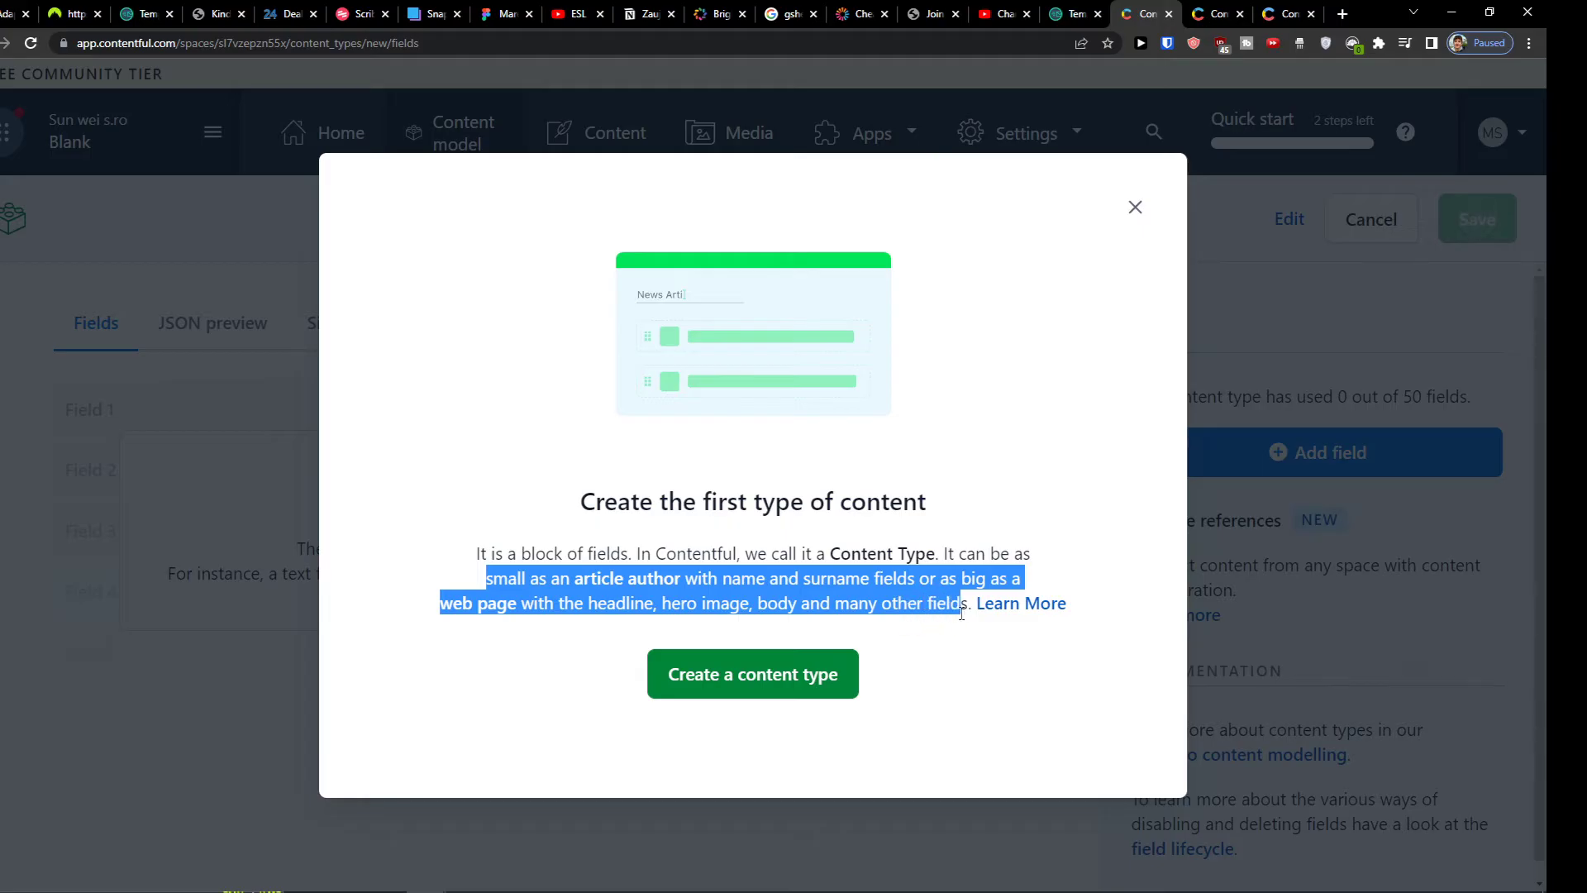
- Create the Author content type and begin adding its first field
{"action": "left_click", "coordinate": [707, 673]}
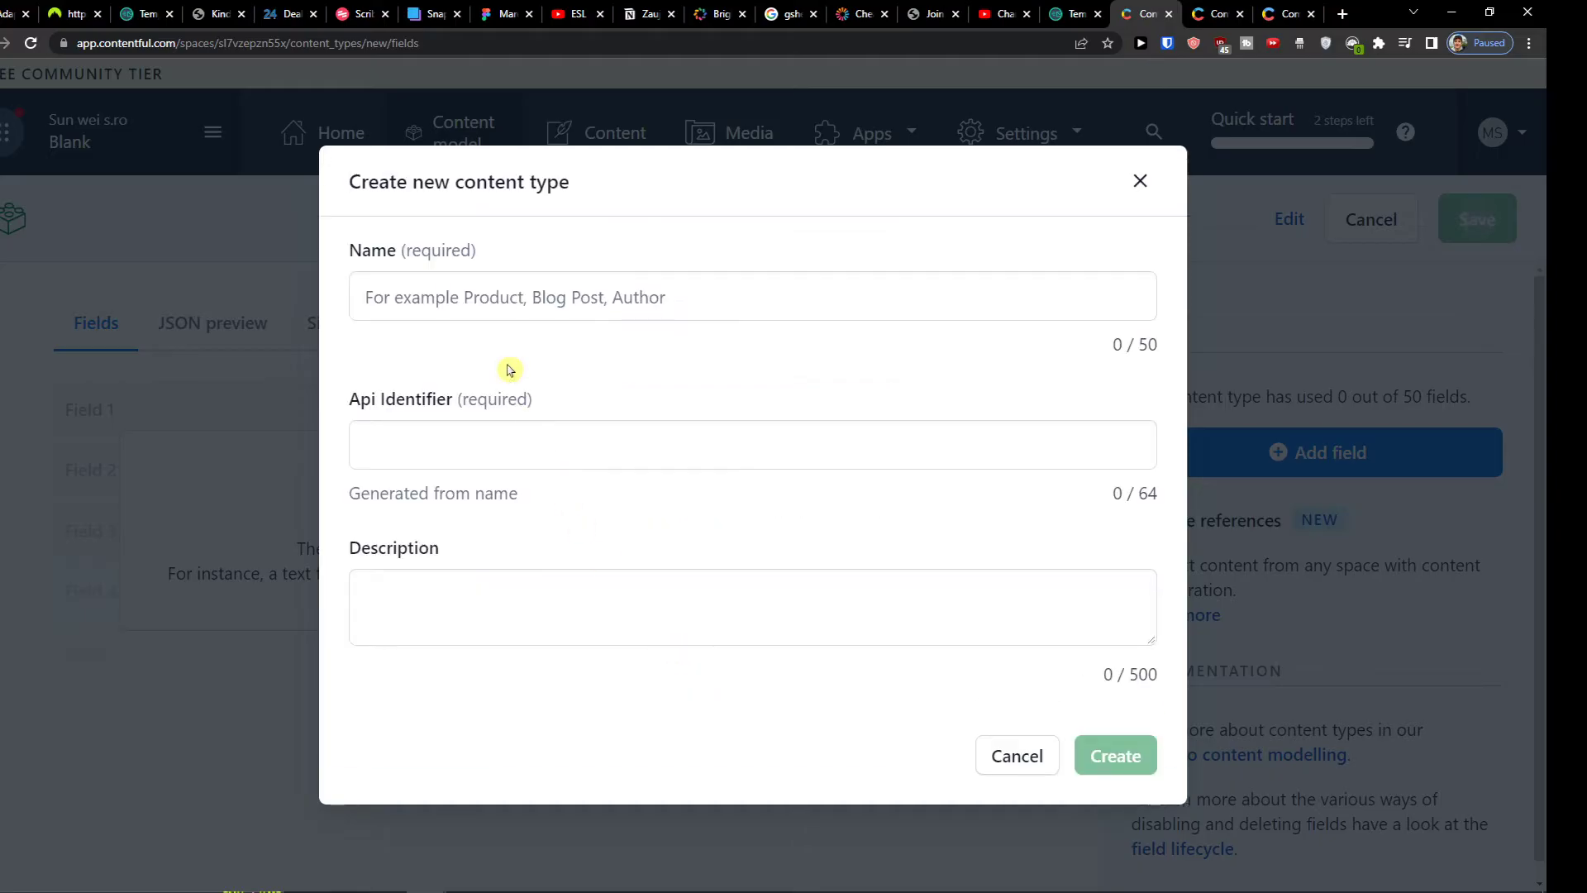
{"action": "left_click", "coordinate": [462, 305]}
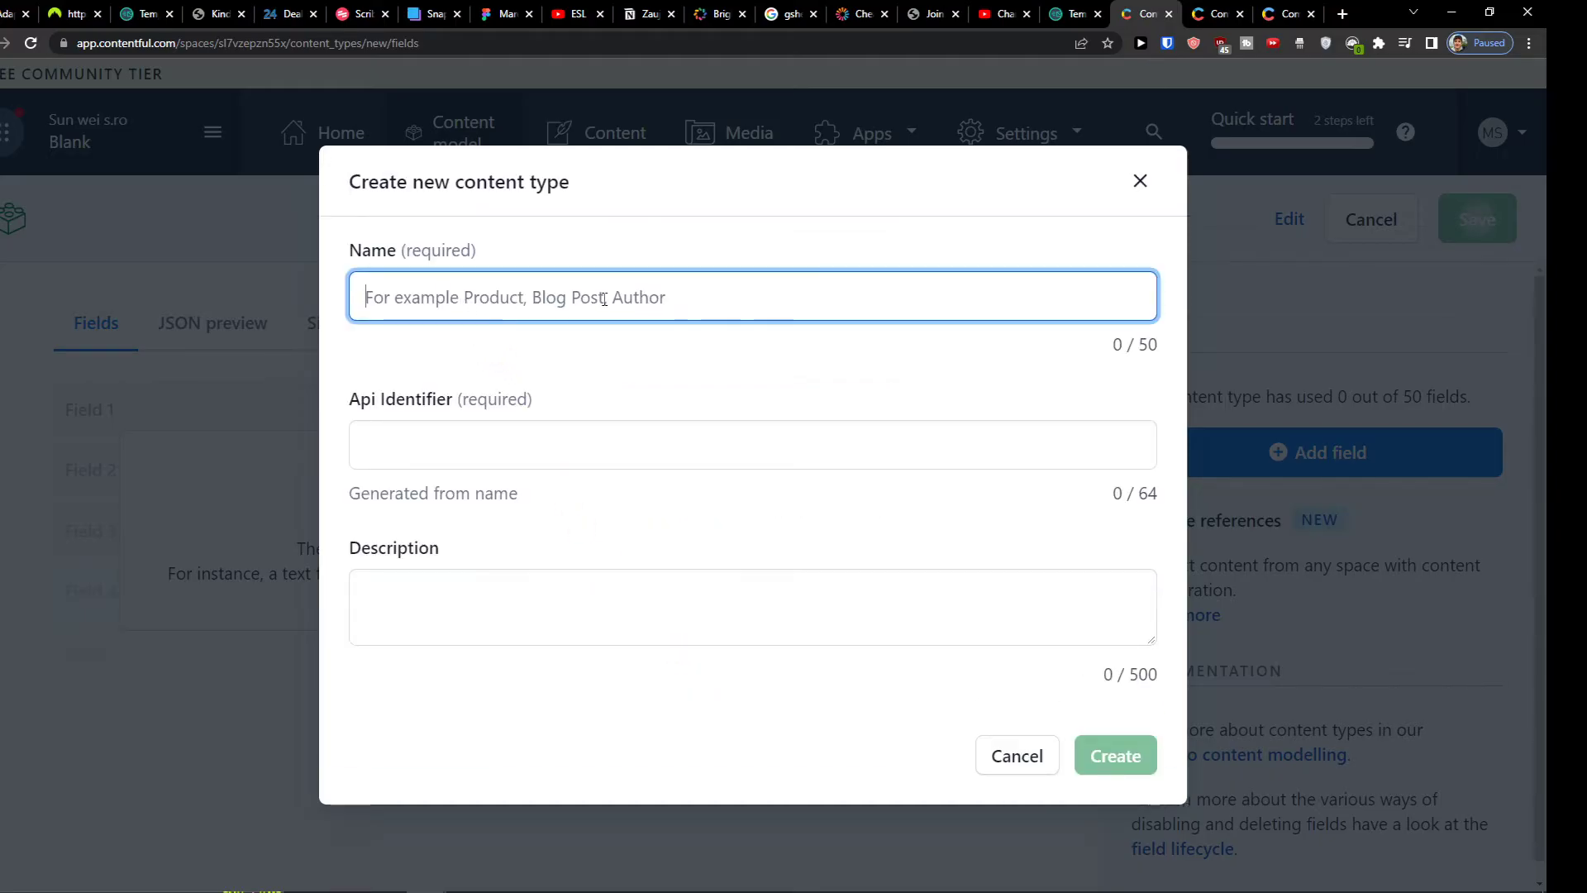
{"action": "type", "text": "Auto"}
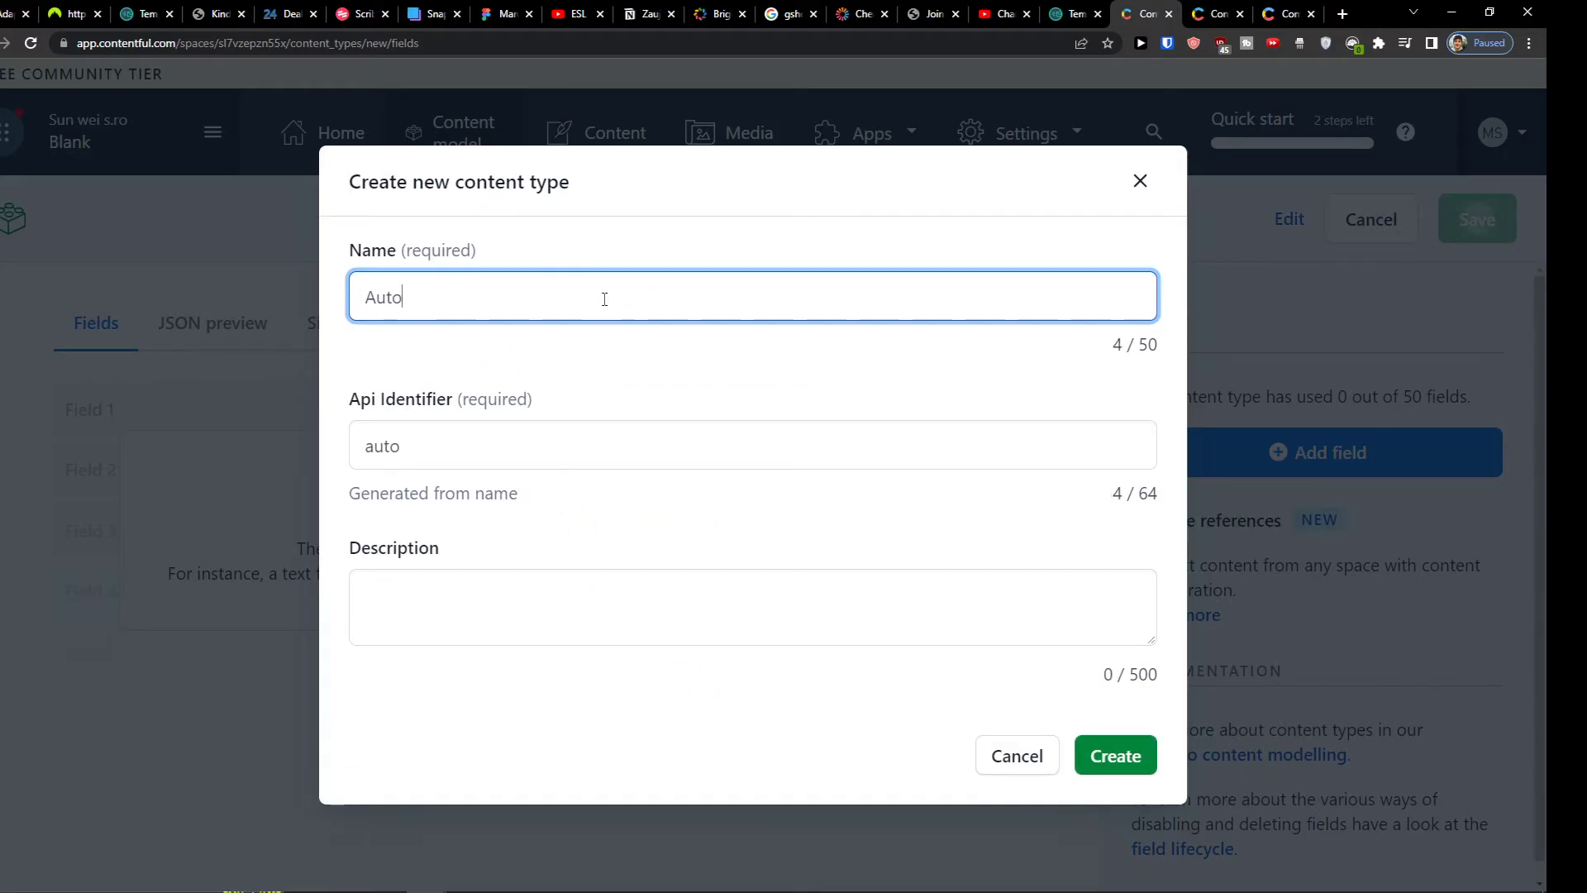
{"action": "key", "text": "BackSpace"}
{"action": "type", "text": "hor"}
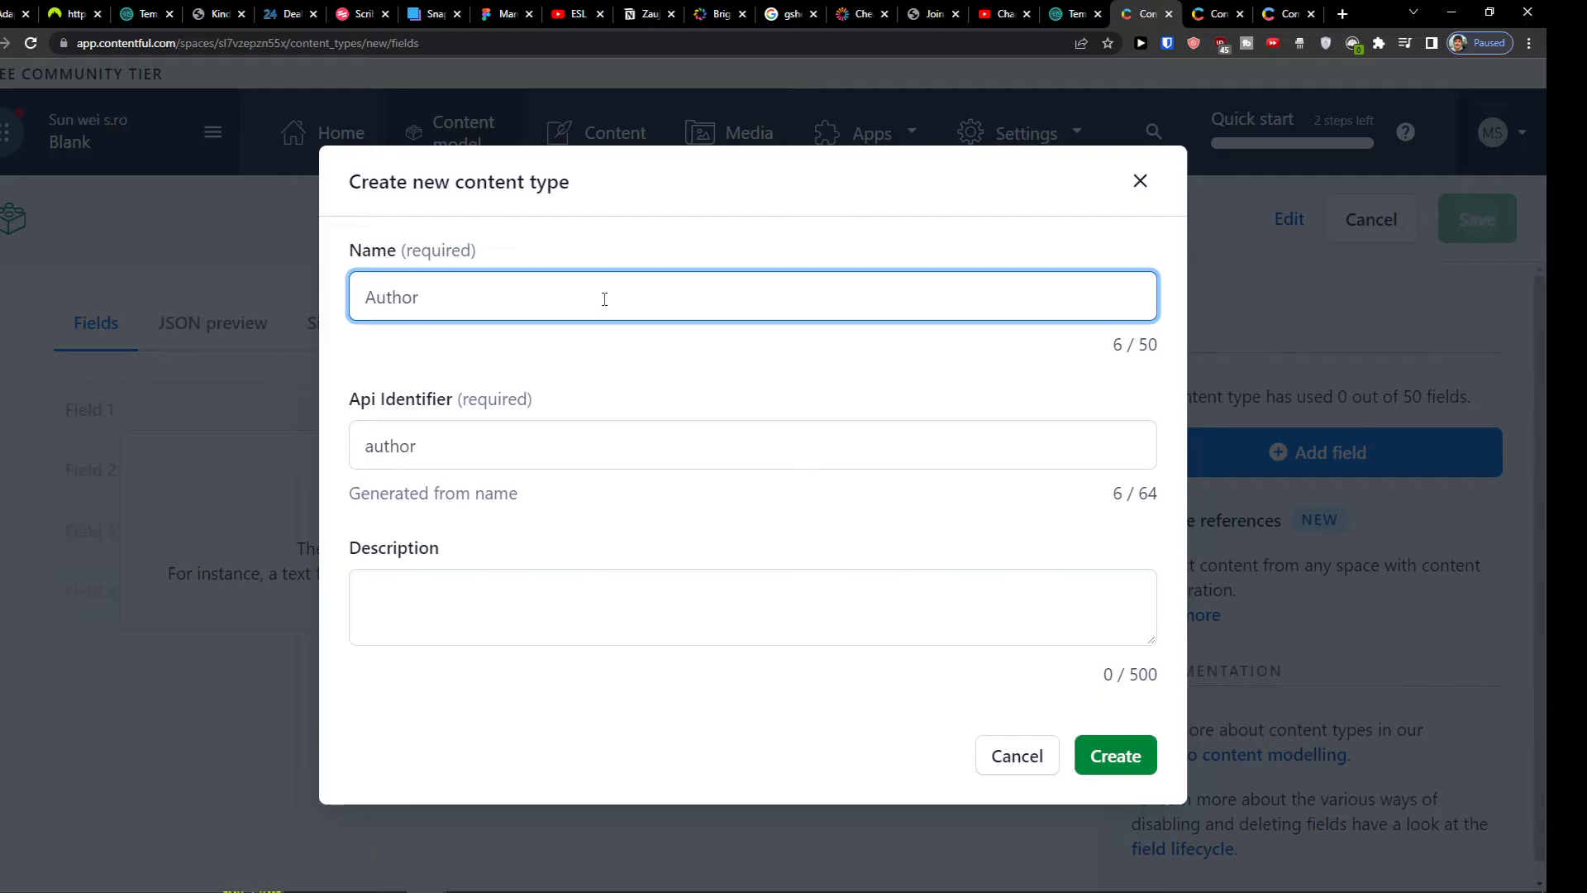
{"action": "left_click", "coordinate": [458, 608]}
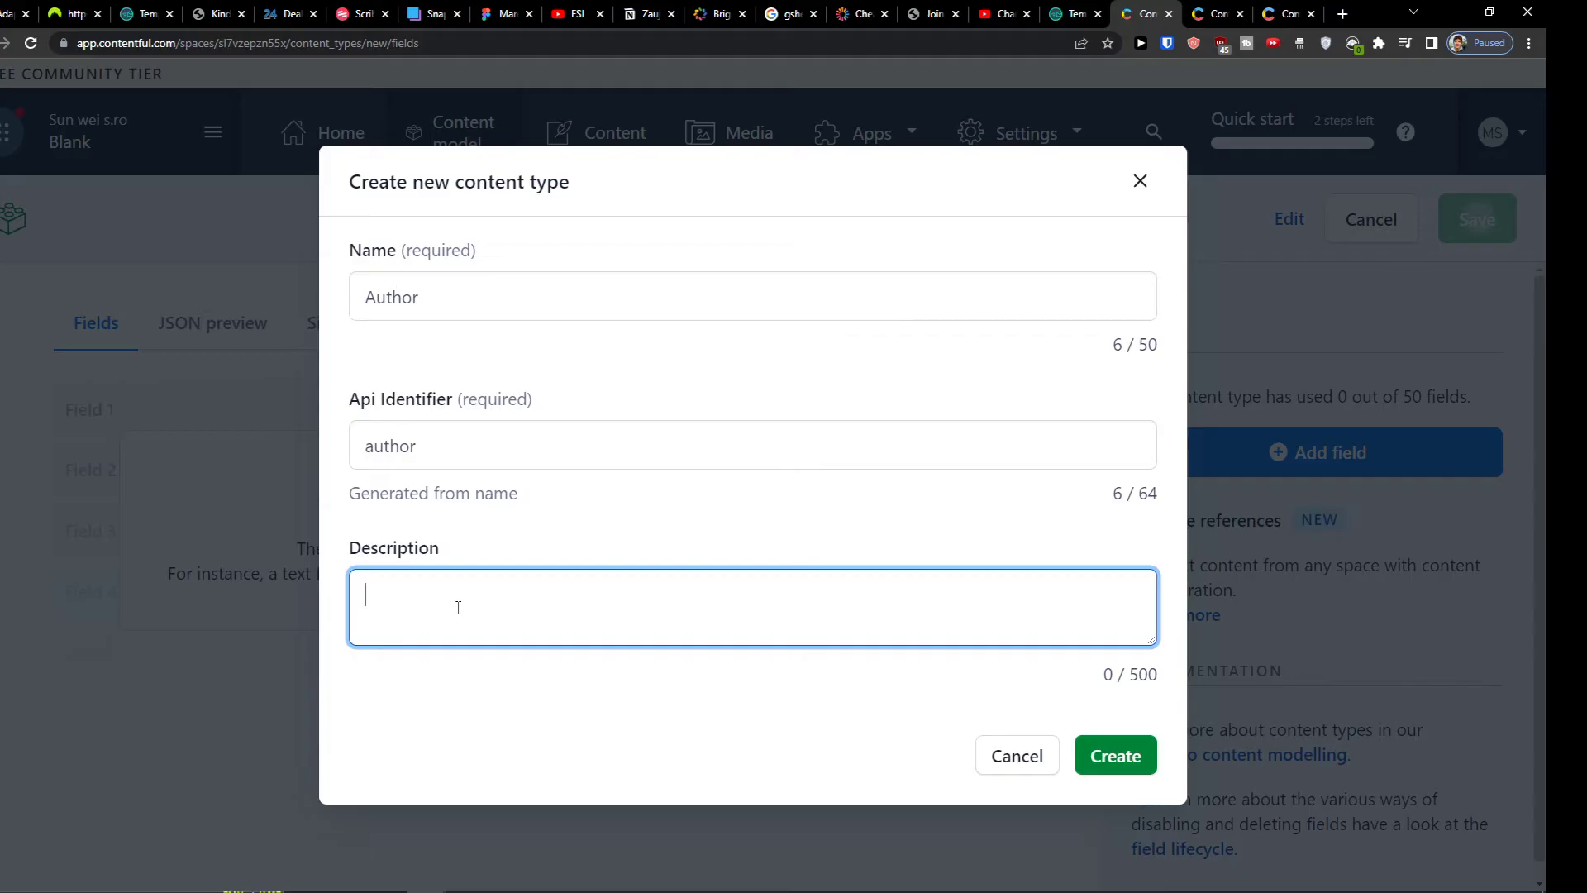
{"action": "left_click", "coordinate": [1108, 760]}
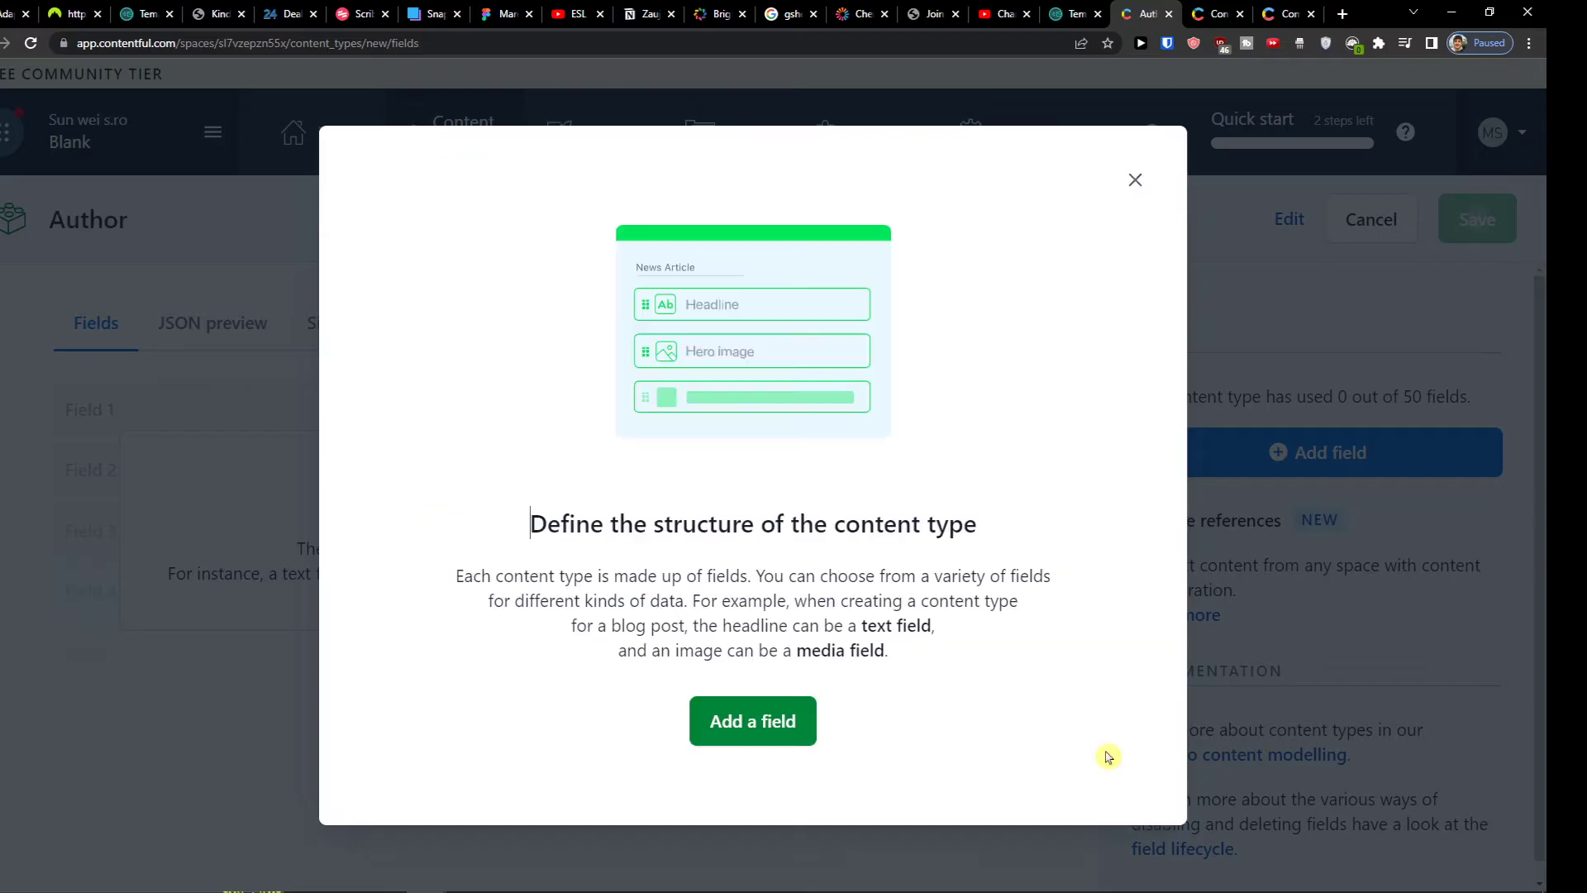
{"action": "left_click", "coordinate": [776, 719]}
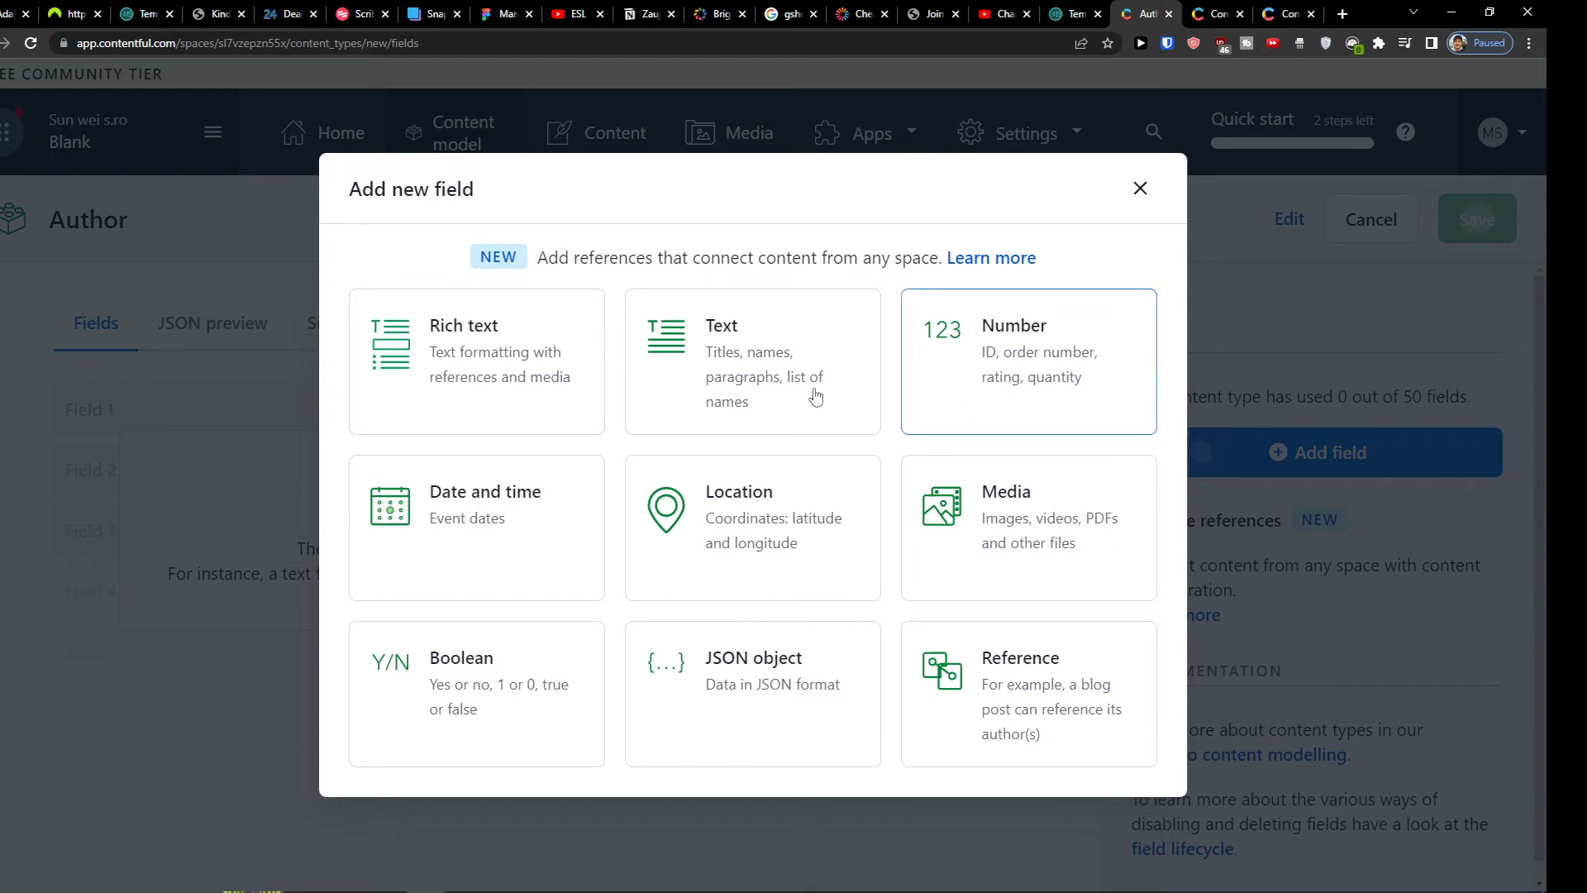
- Create a 'Name of Author' Text field as Short text with exact search
{"action": "left_click", "coordinate": [766, 379]}
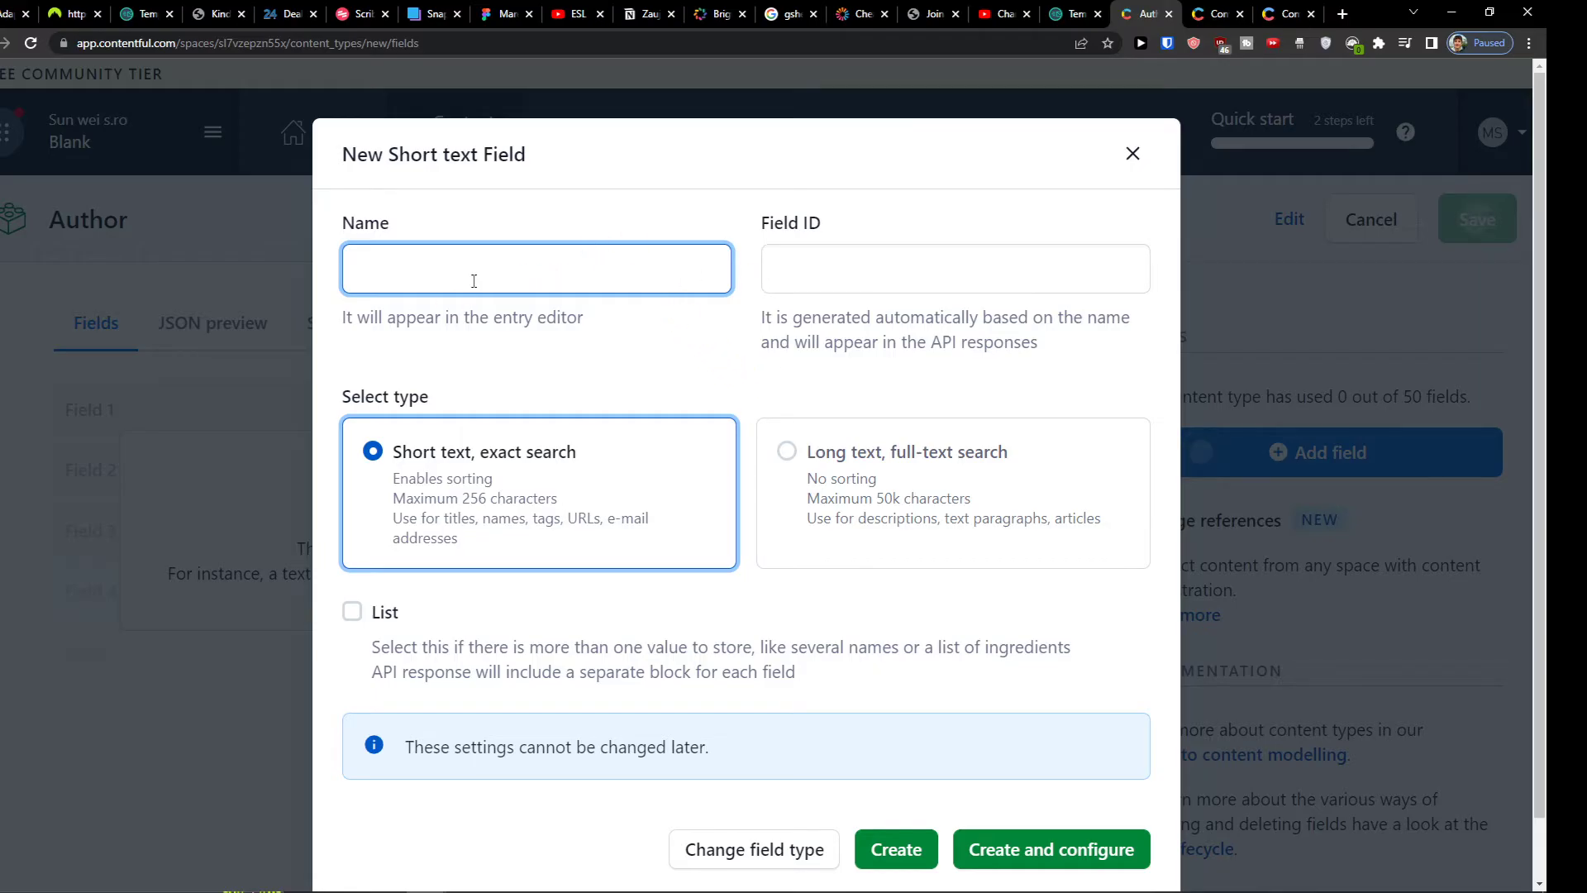
{"action": "type", "text": "Name of Author"}
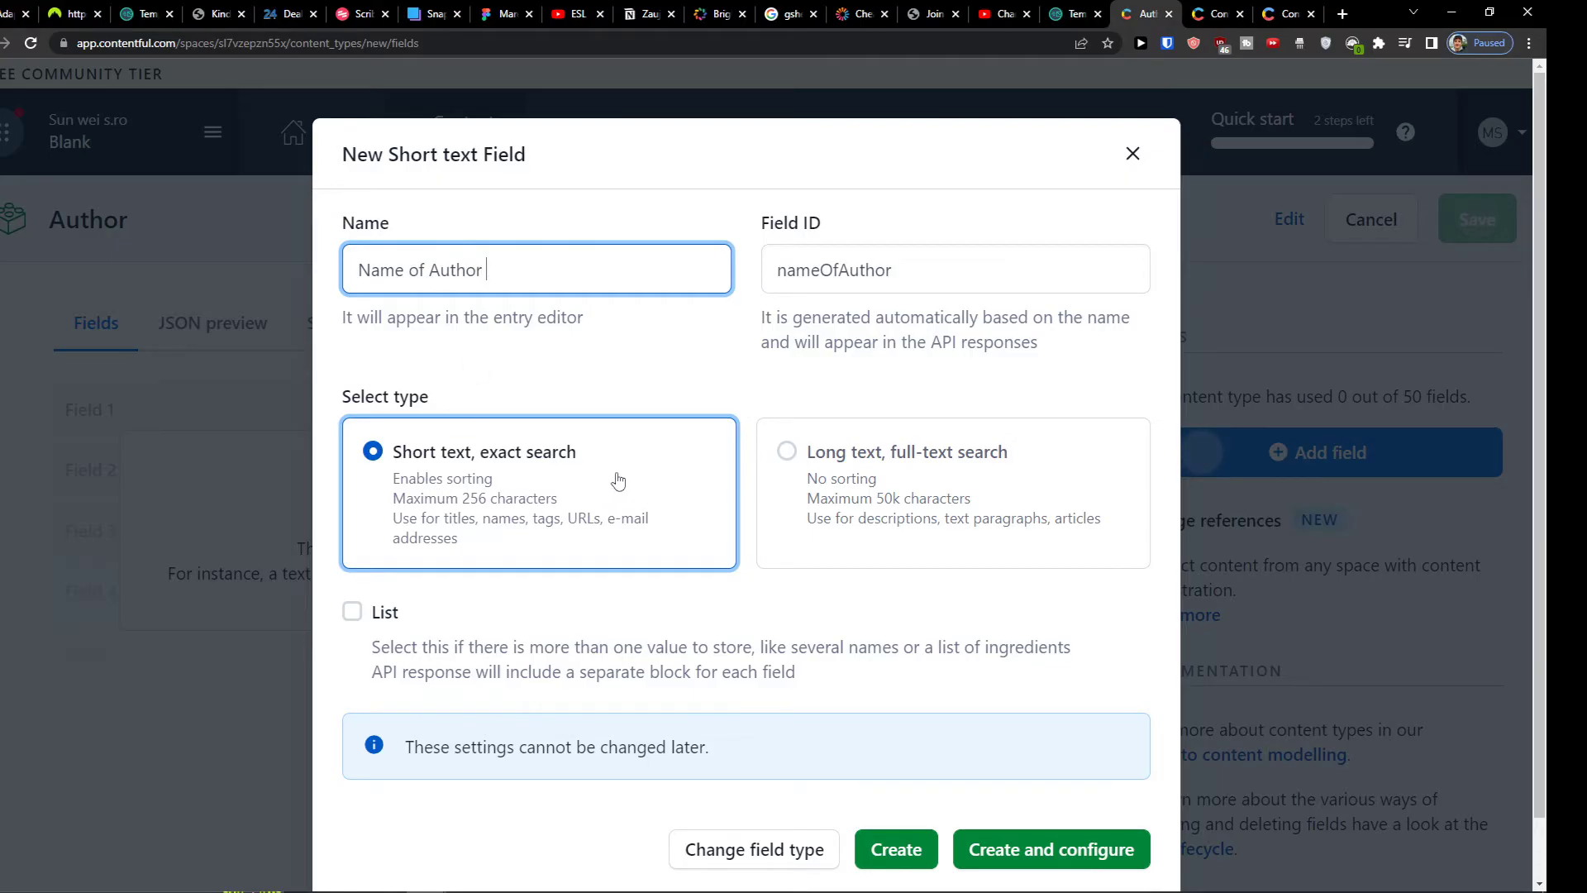
{"action": "left_click", "coordinate": [964, 471]}
{"action": "left_click", "coordinate": [700, 513]}
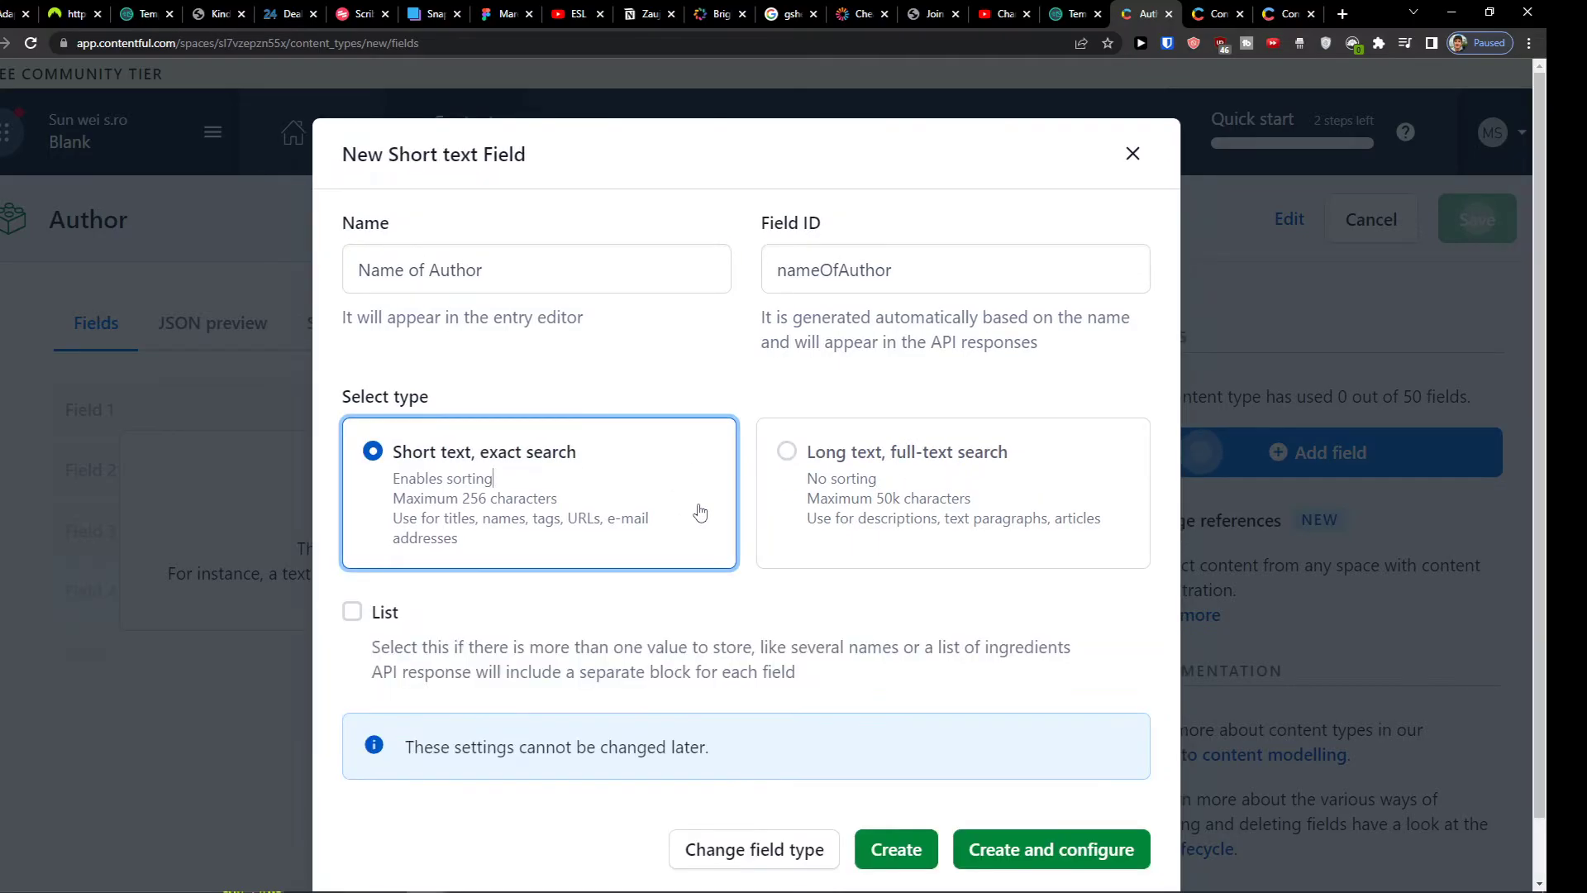
{"action": "left_click", "coordinate": [896, 849]}
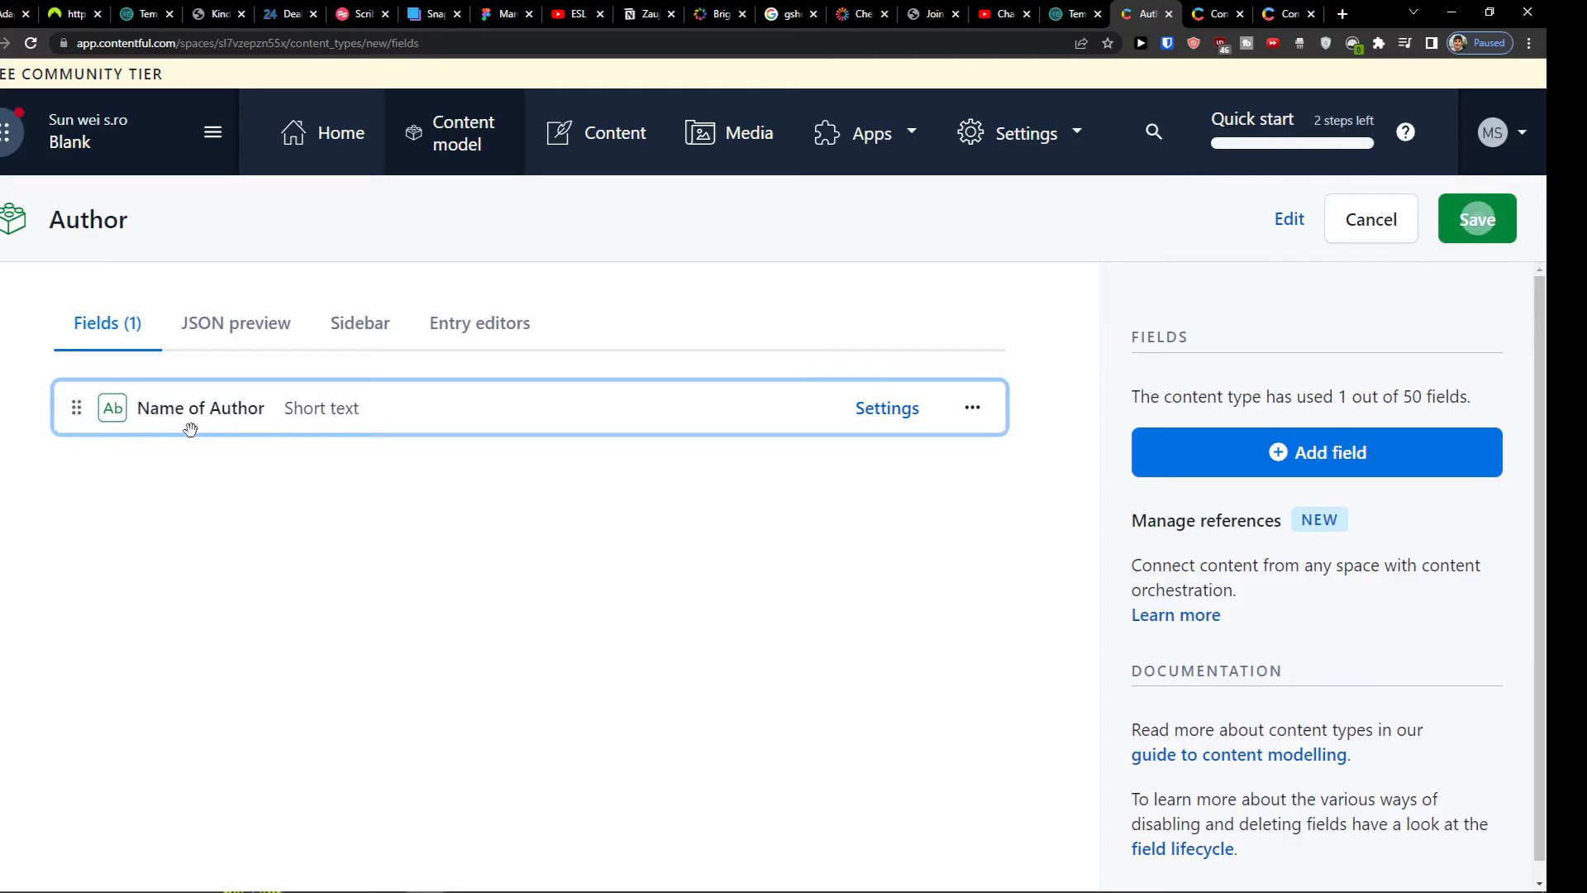
- Add a single-reference 'Blog post' field, check its Validation tab, and confirm it
{"action": "left_click", "coordinate": [1323, 465]}
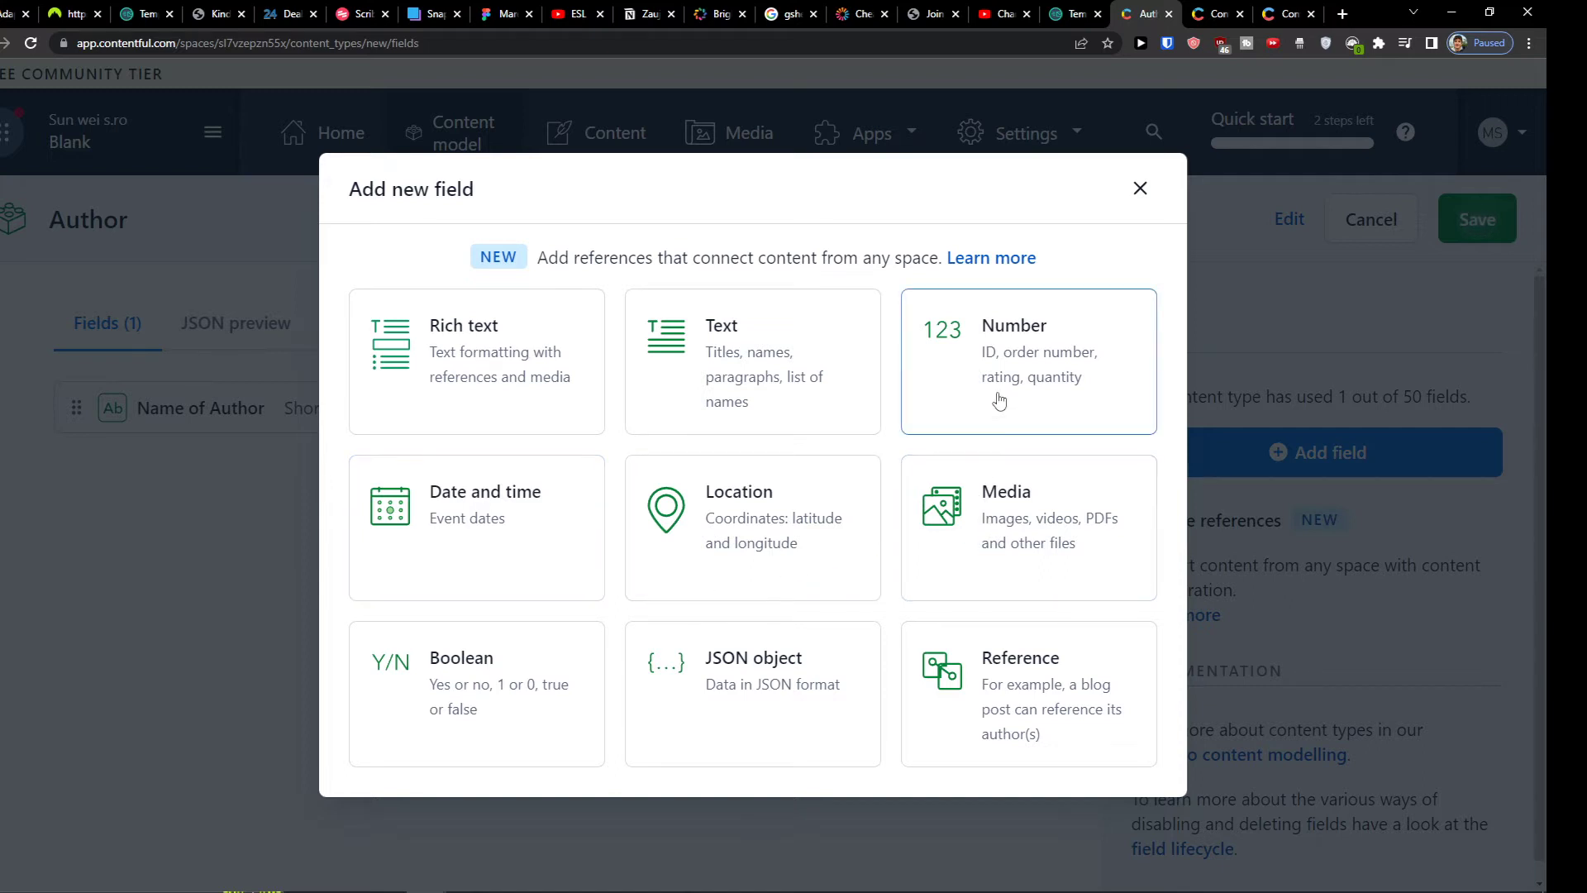
{"action": "left_click", "coordinate": [993, 729]}
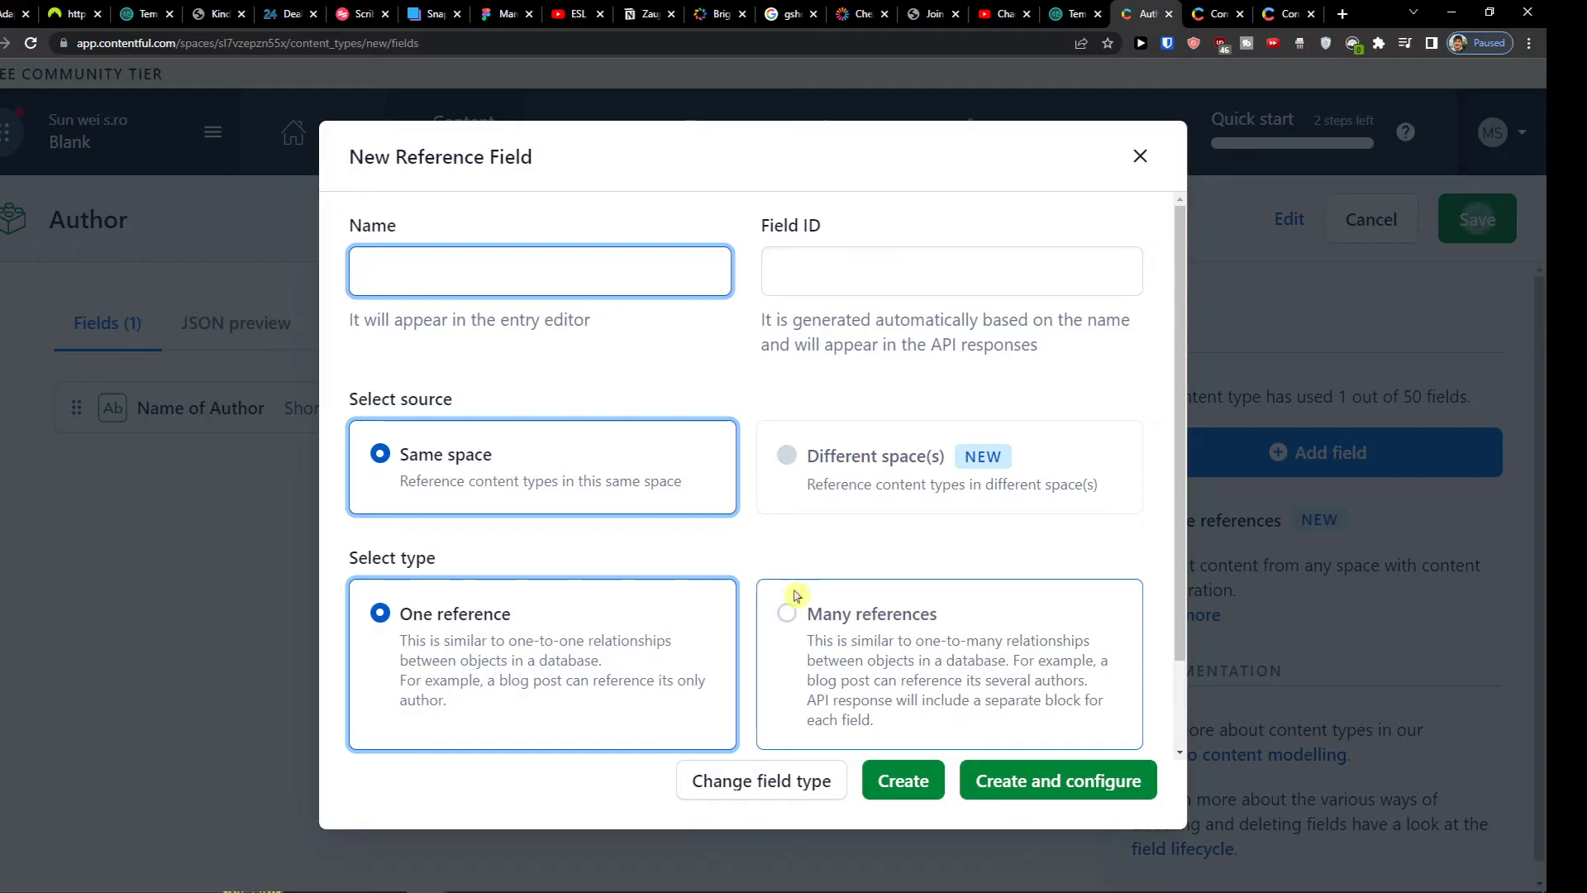
{"action": "type", "text": "Blog post"}
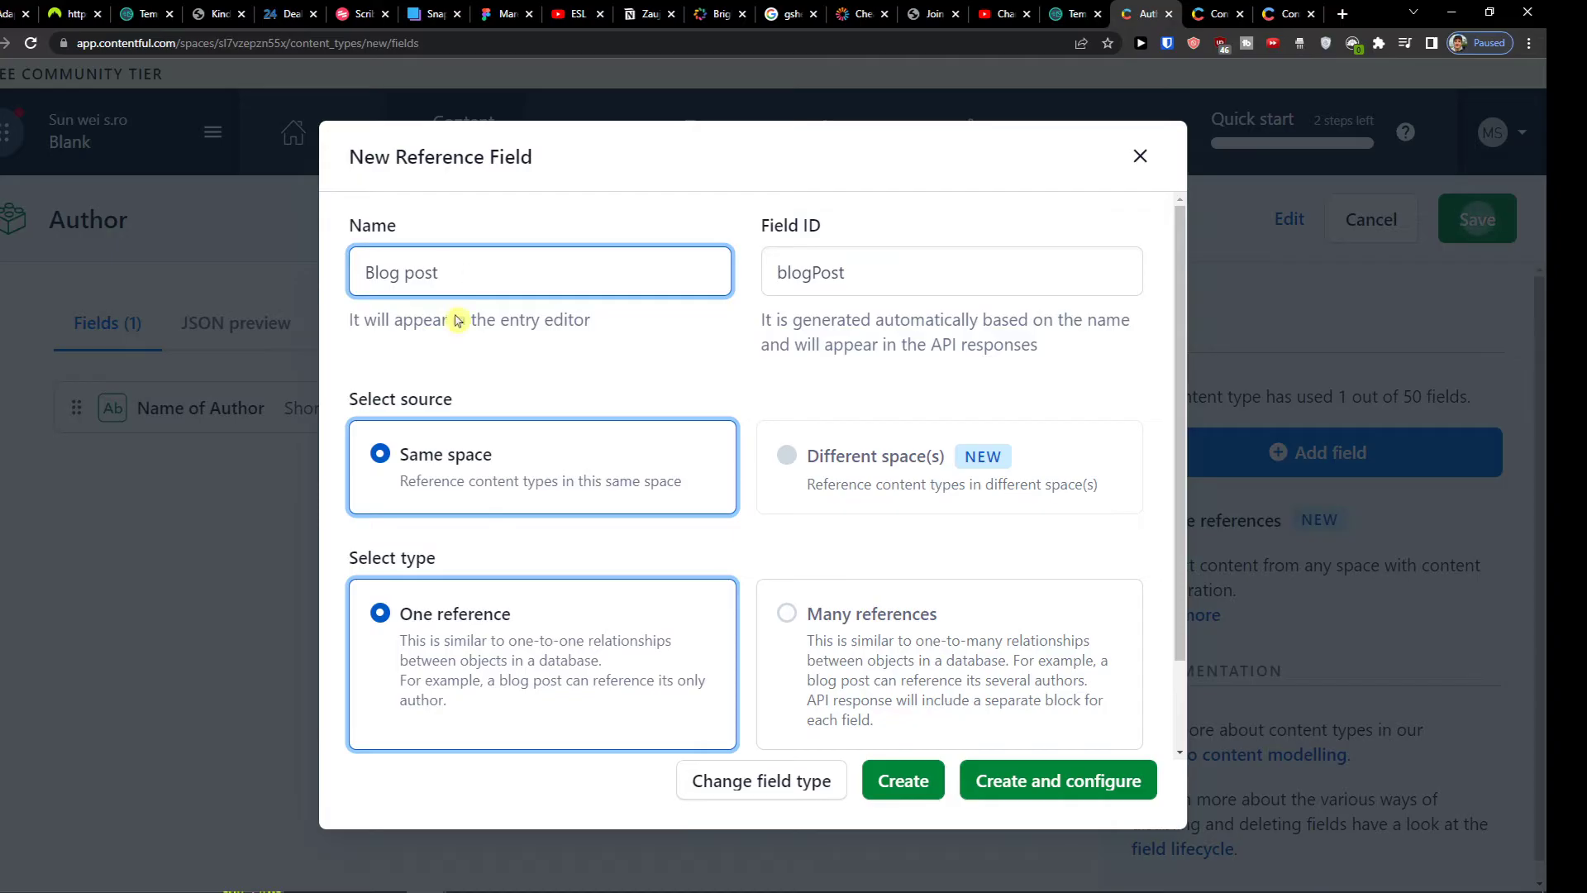
{"action": "left_click", "coordinate": [863, 707]}
{"action": "left_click", "coordinate": [556, 683]}
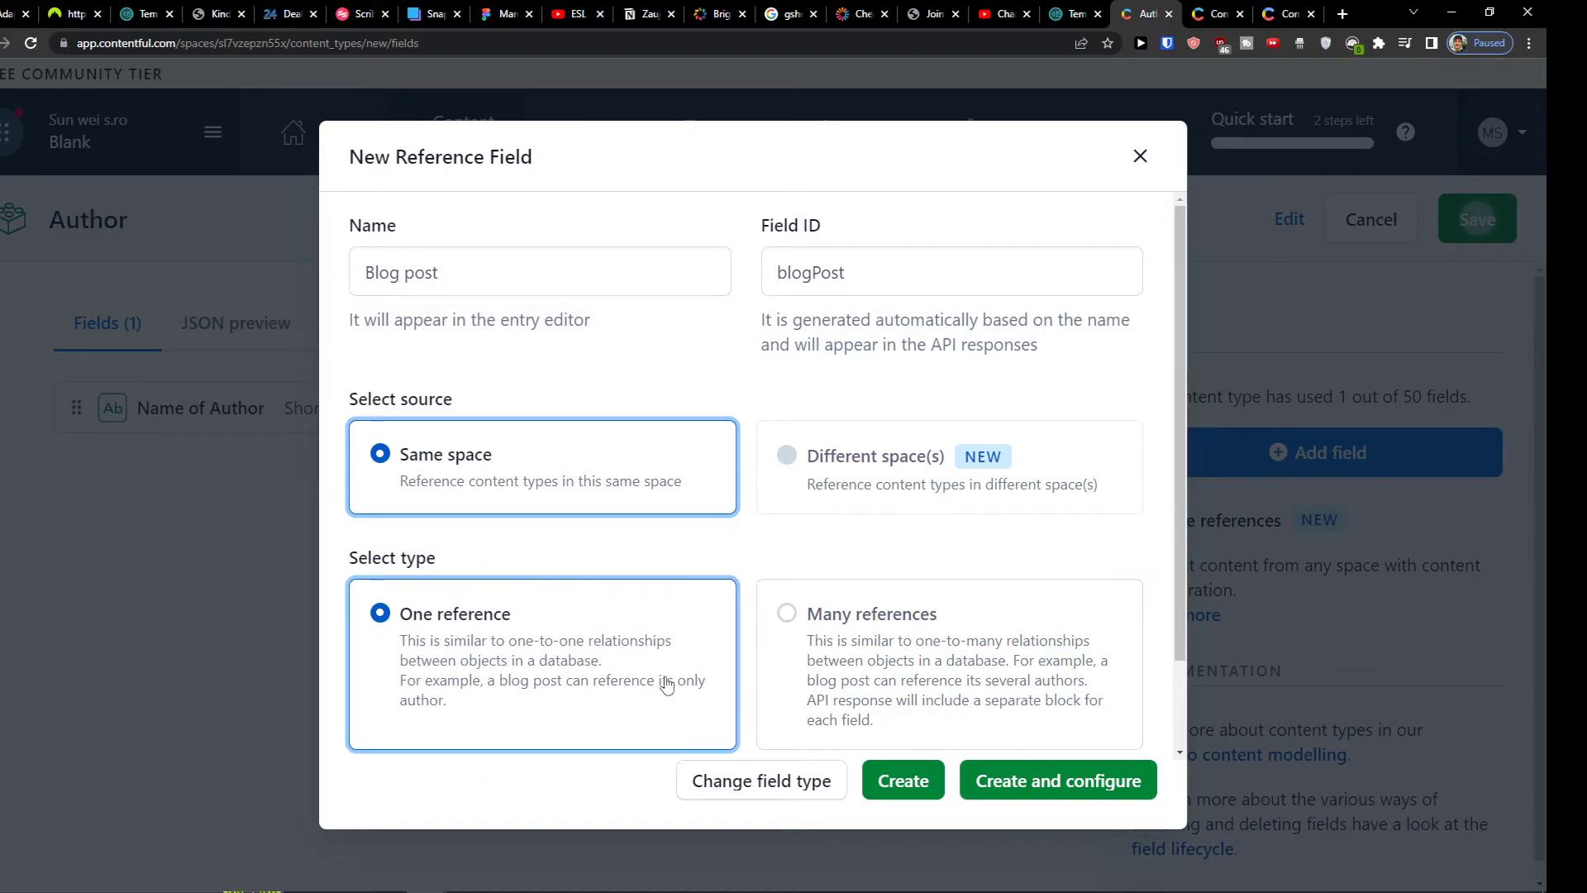
{"action": "left_click", "coordinate": [1018, 793]}
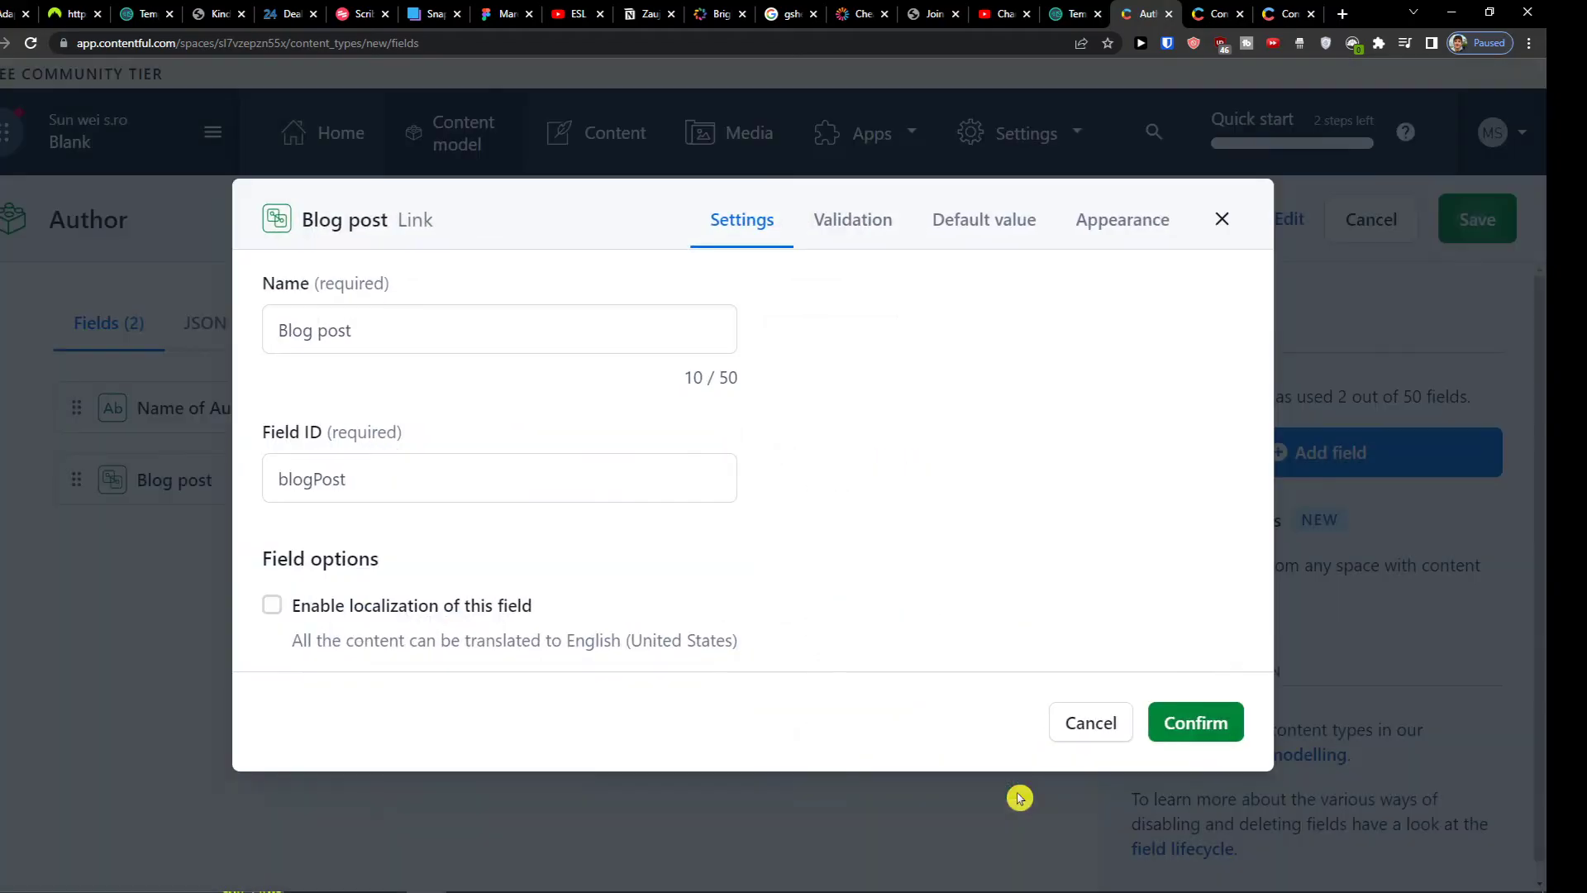
{"action": "left_click", "coordinate": [879, 220]}
{"action": "left_click", "coordinate": [742, 220]}
{"action": "left_click", "coordinate": [1190, 724]}
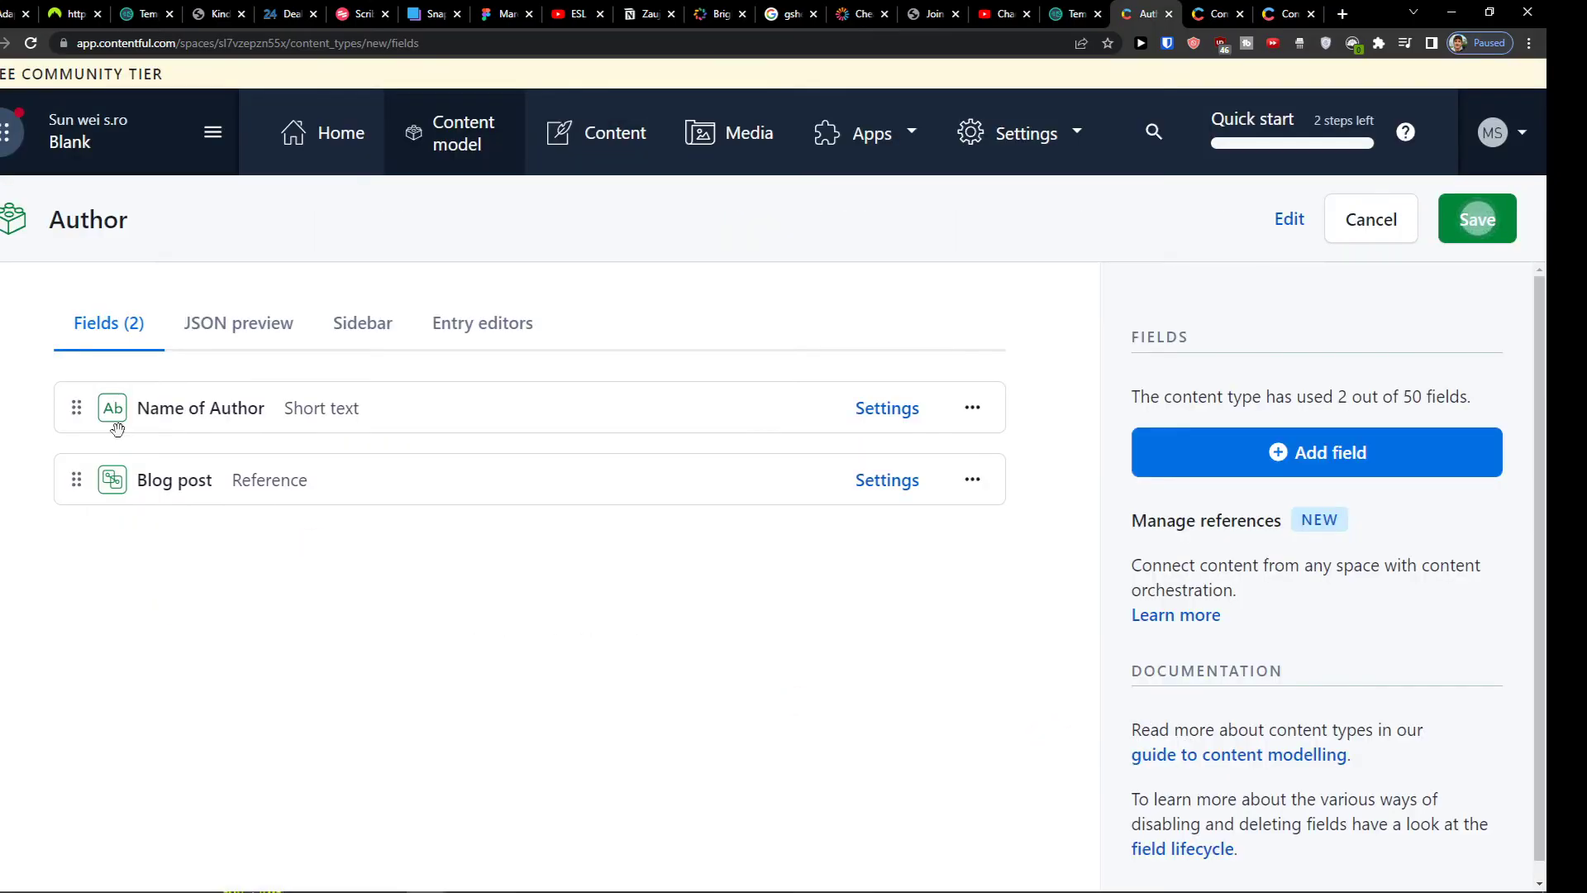
- In Name of Author settings, try then clear entry-title and localization, and view Validation rules
{"action": "left_click", "coordinate": [913, 418]}
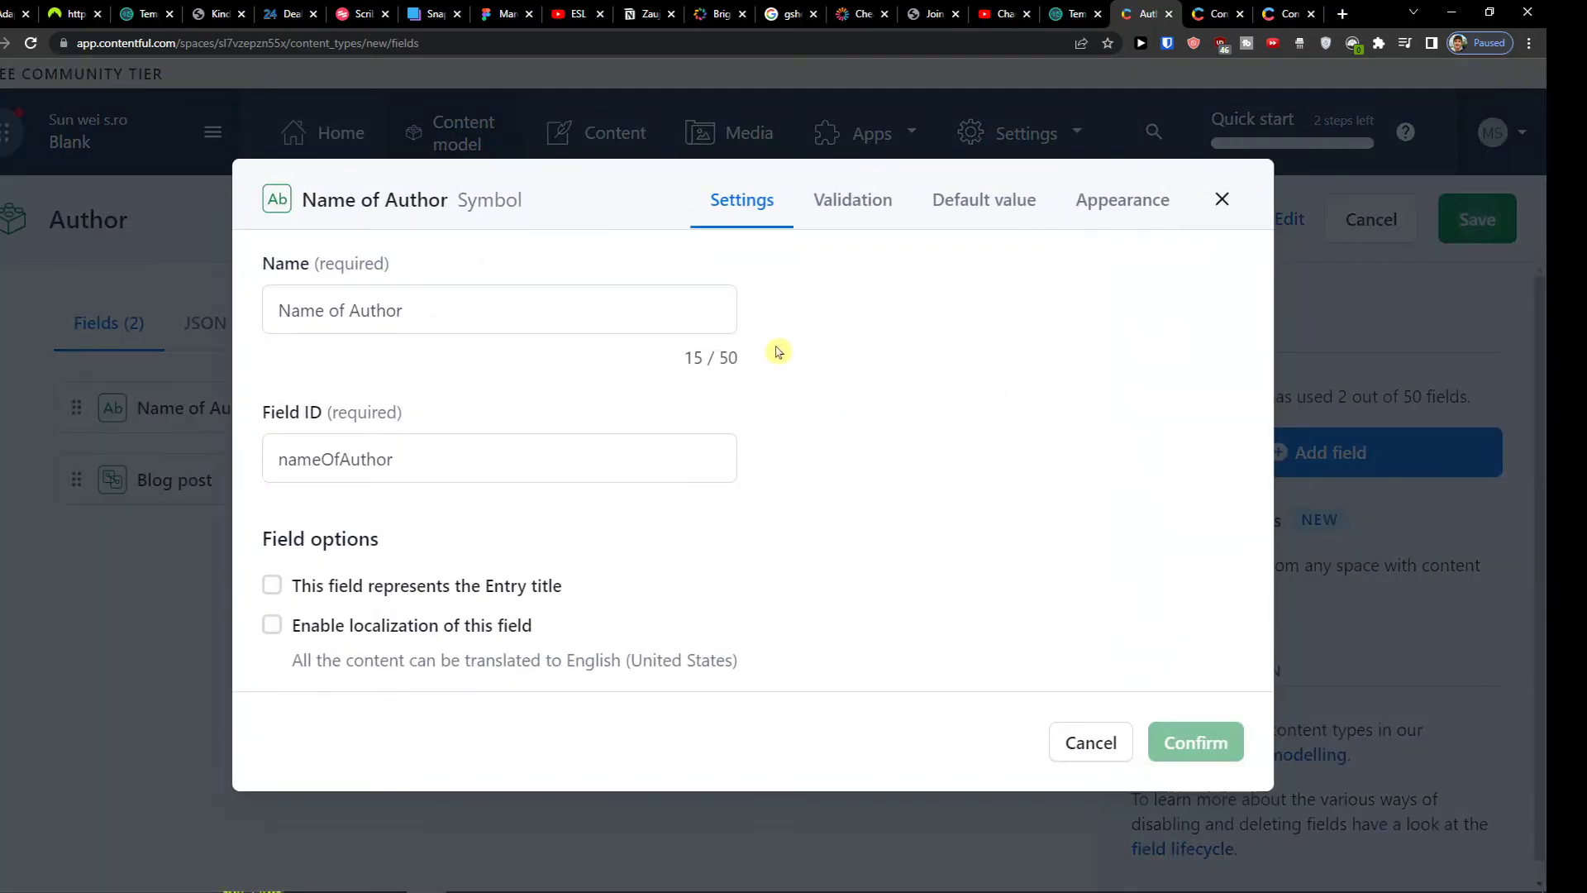
{"action": "left_click", "coordinate": [345, 592]}
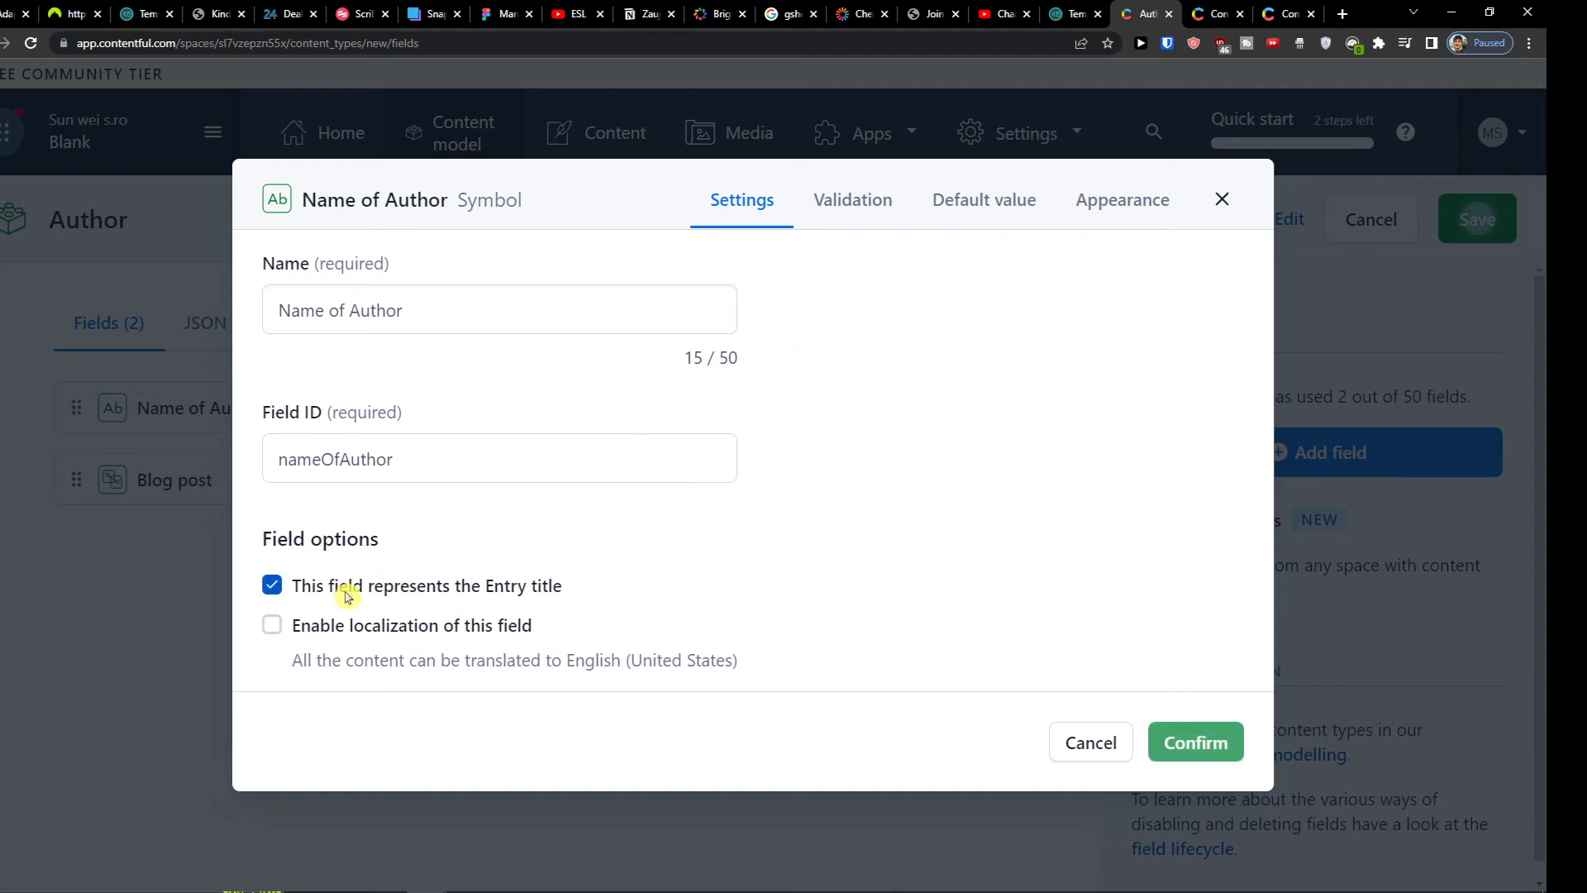
{"action": "left_click", "coordinate": [346, 592]}
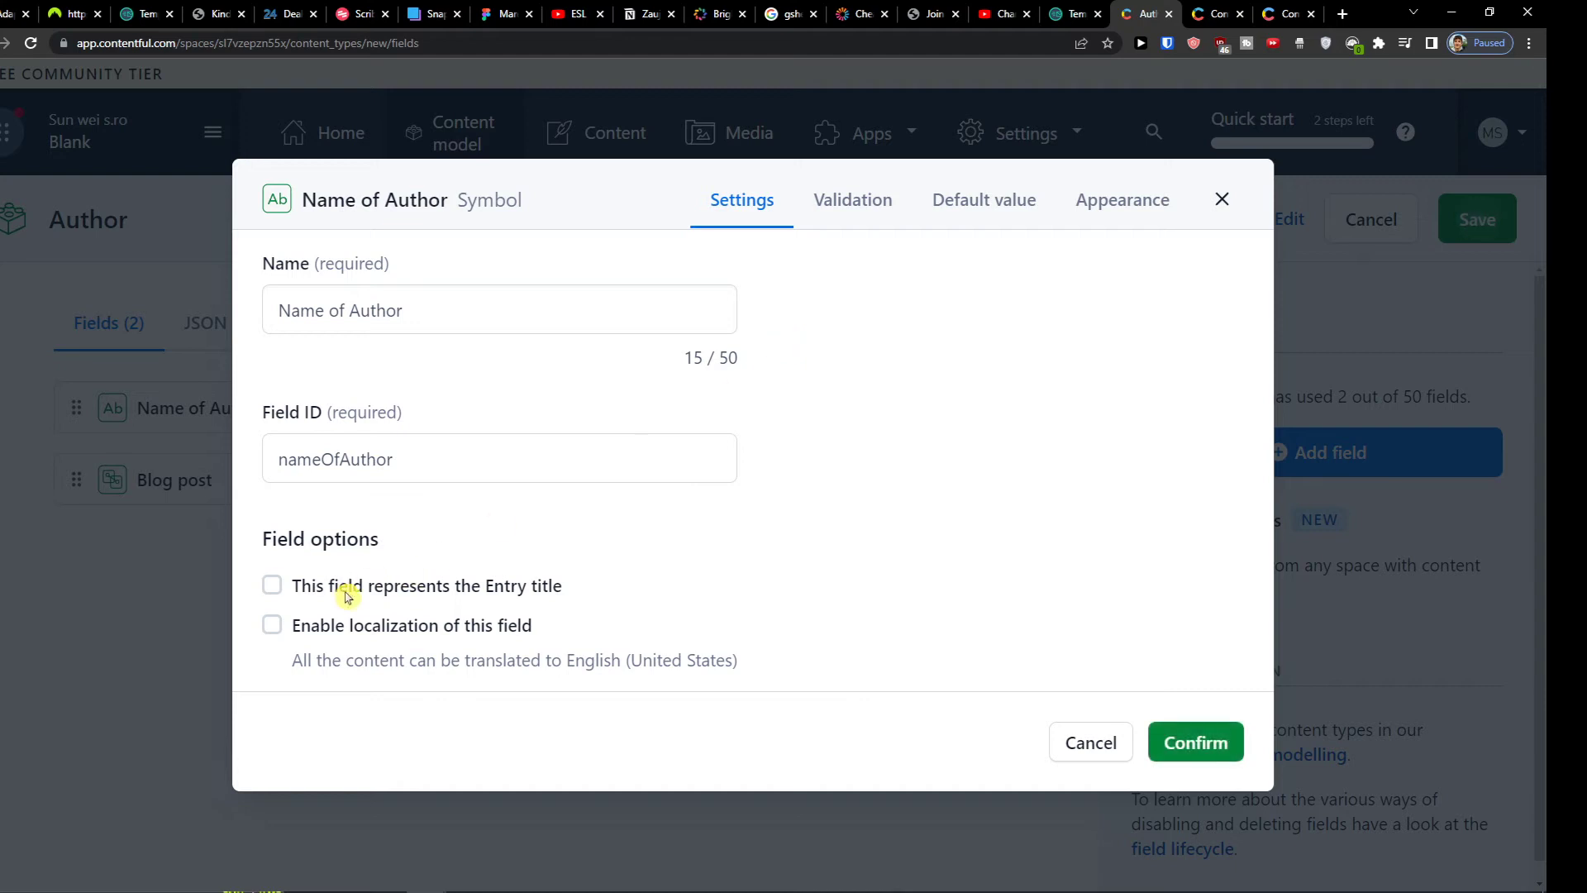
{"action": "left_click", "coordinate": [393, 632]}
{"action": "left_click", "coordinate": [393, 632]}
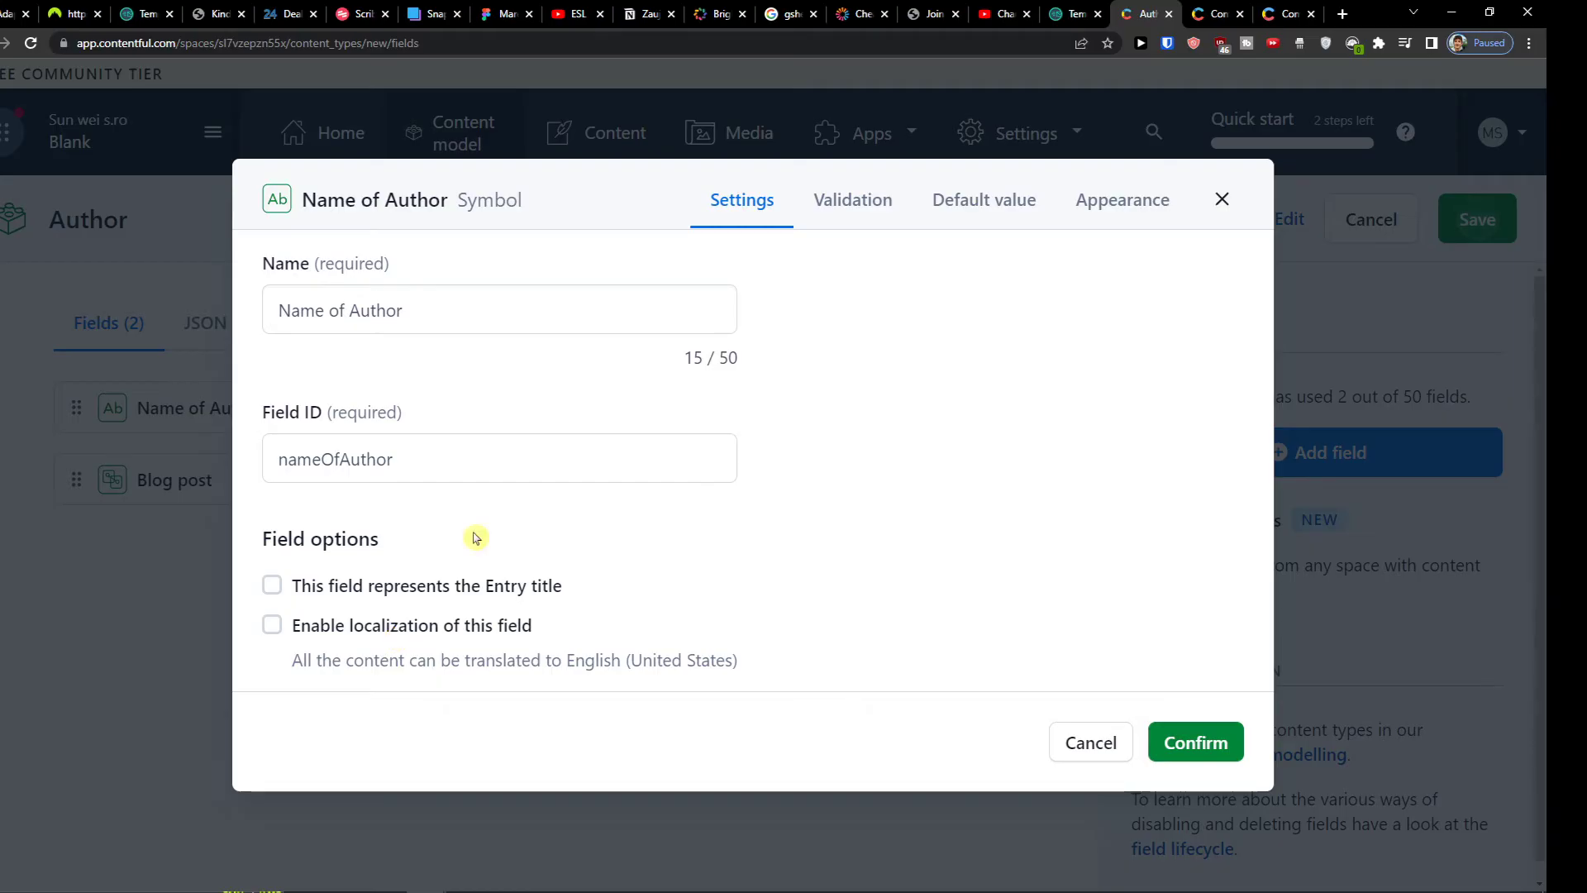
{"action": "left_click", "coordinate": [864, 217]}
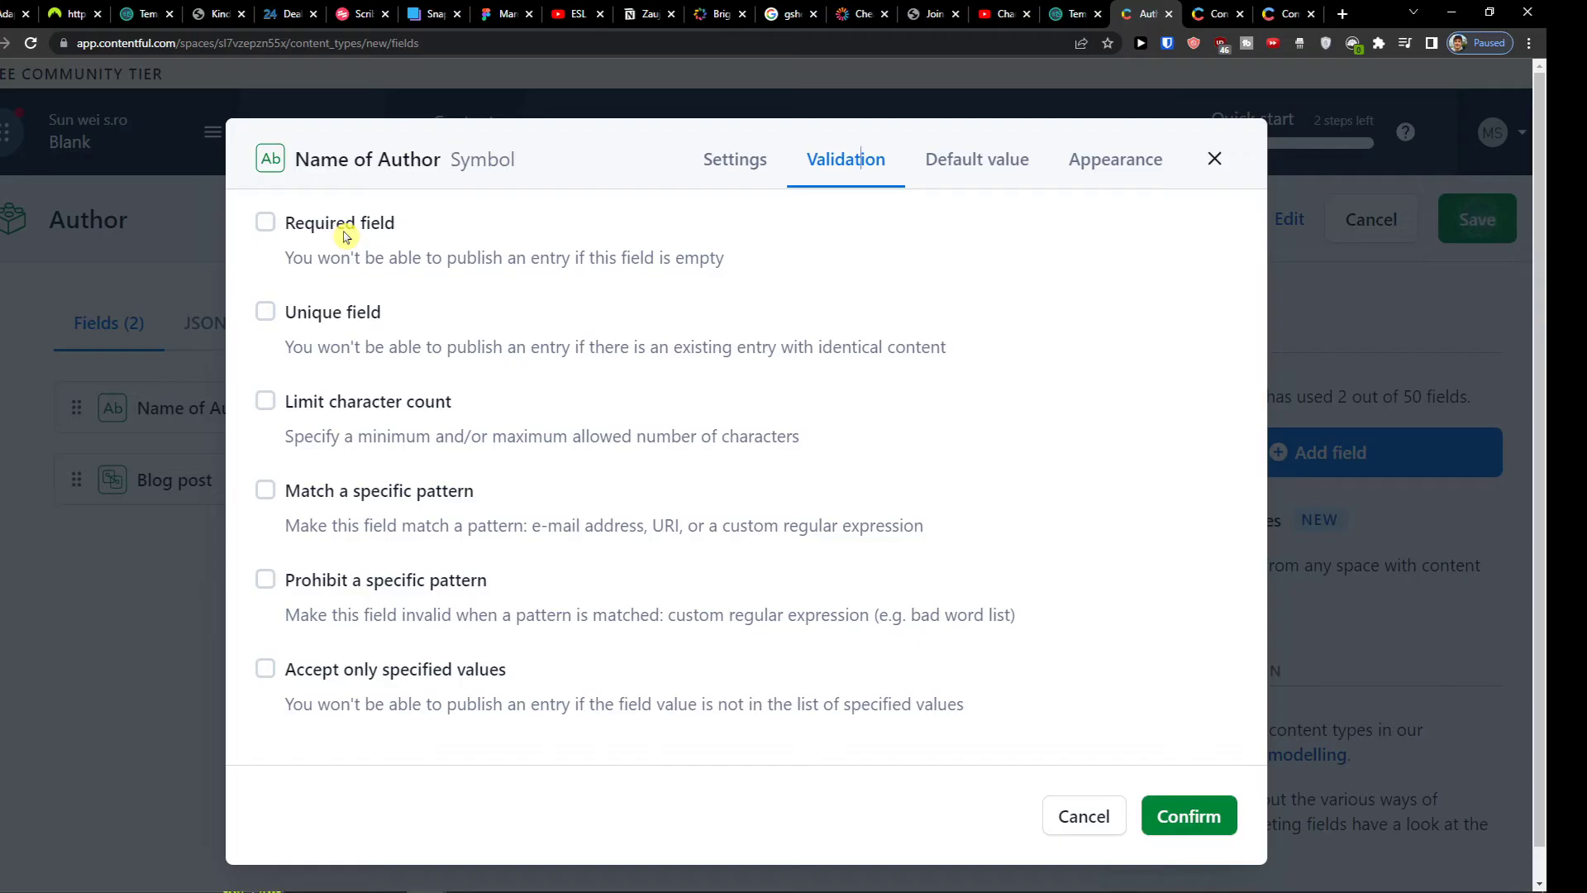
- Toggle 'Accept only specified values', check the Default value tab, then view Appearance options
{"action": "double_click", "coordinate": [373, 679]}
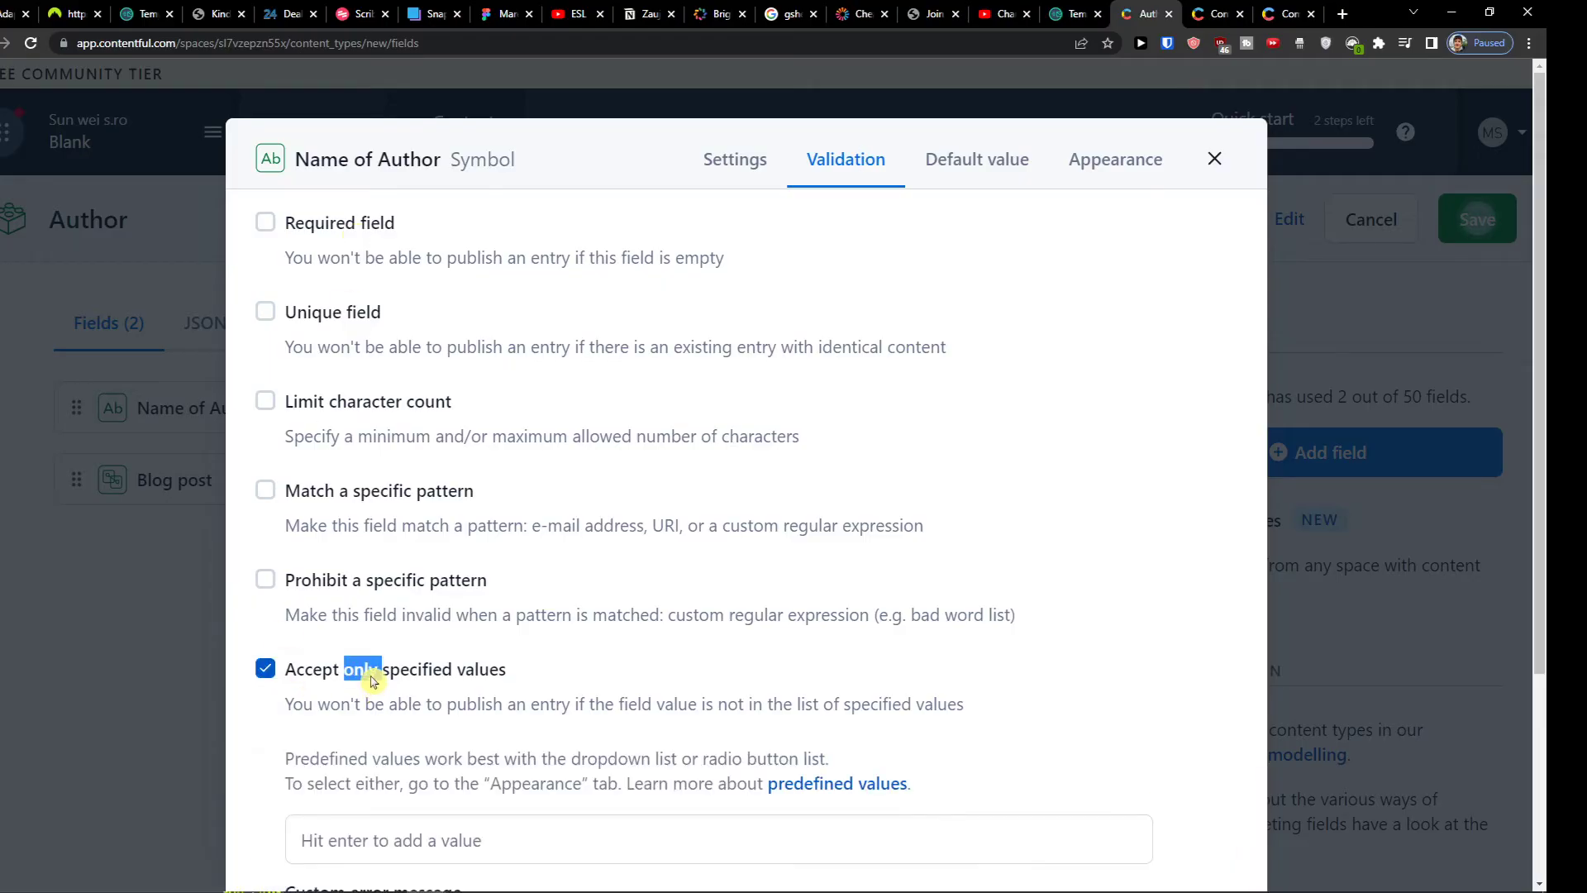
{"action": "scroll", "coordinate": [422, 686], "scroll_direction": "down", "scroll_amount": 3}
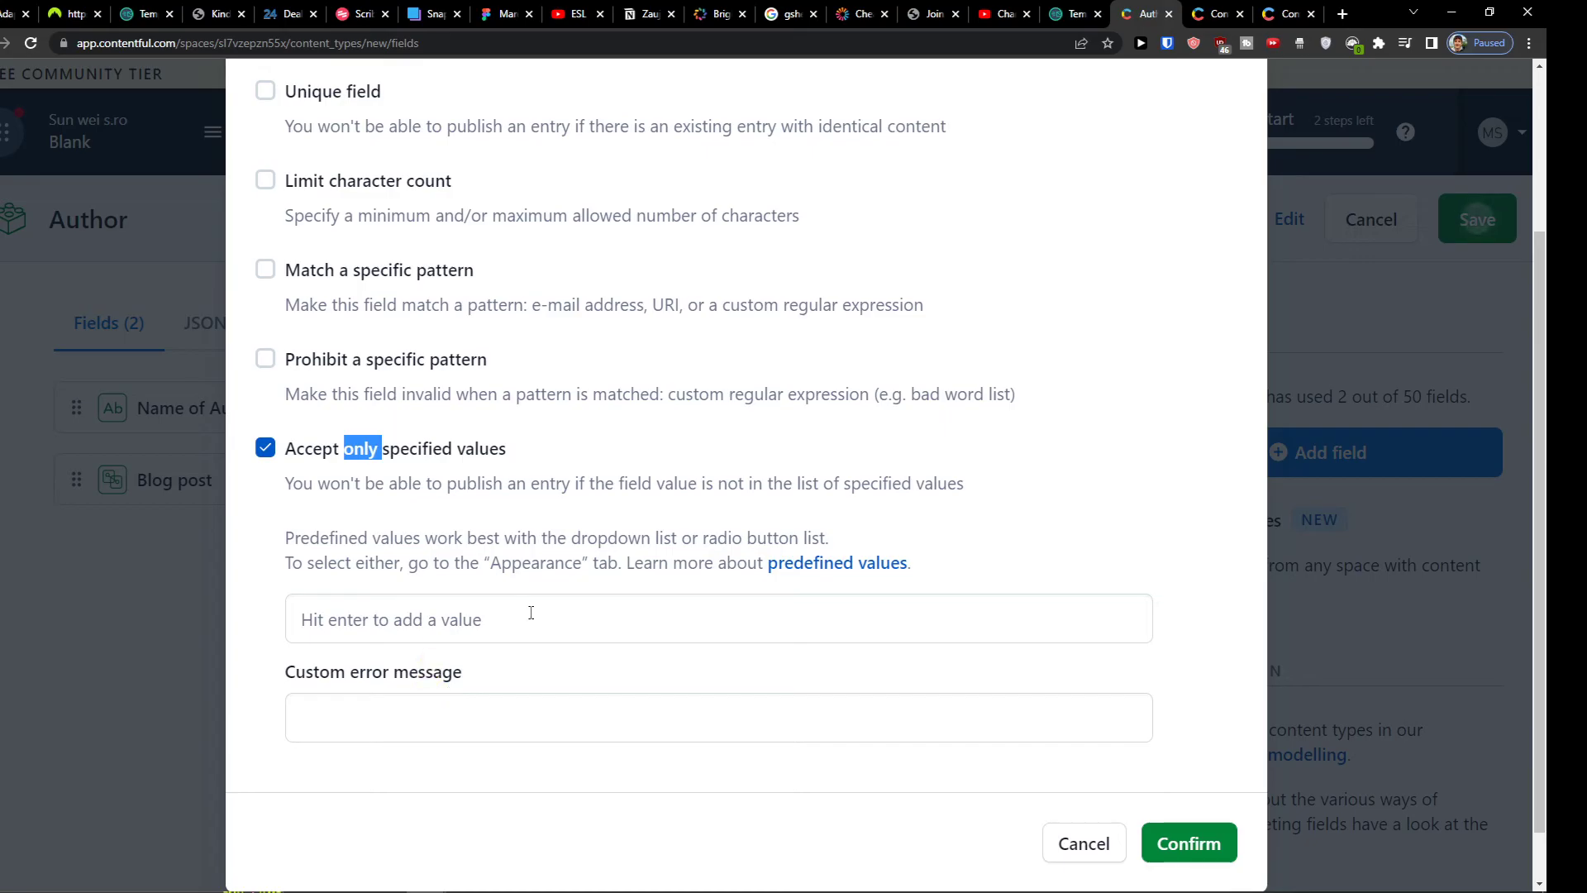
{"action": "left_click", "coordinate": [398, 473]}
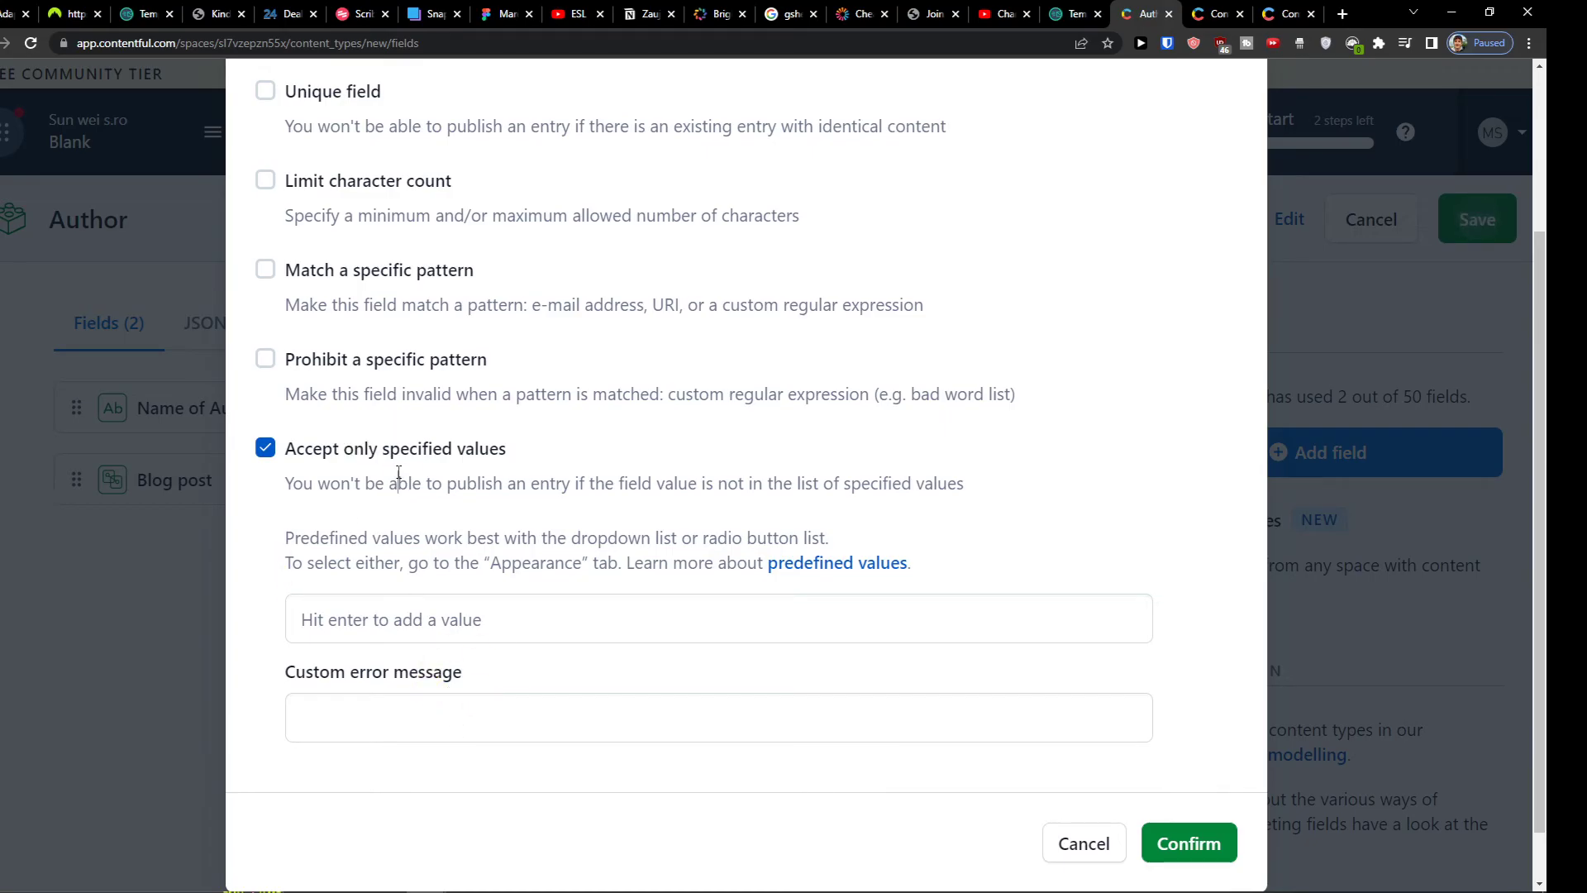
{"action": "left_click", "coordinate": [388, 449]}
{"action": "left_click", "coordinate": [954, 149]}
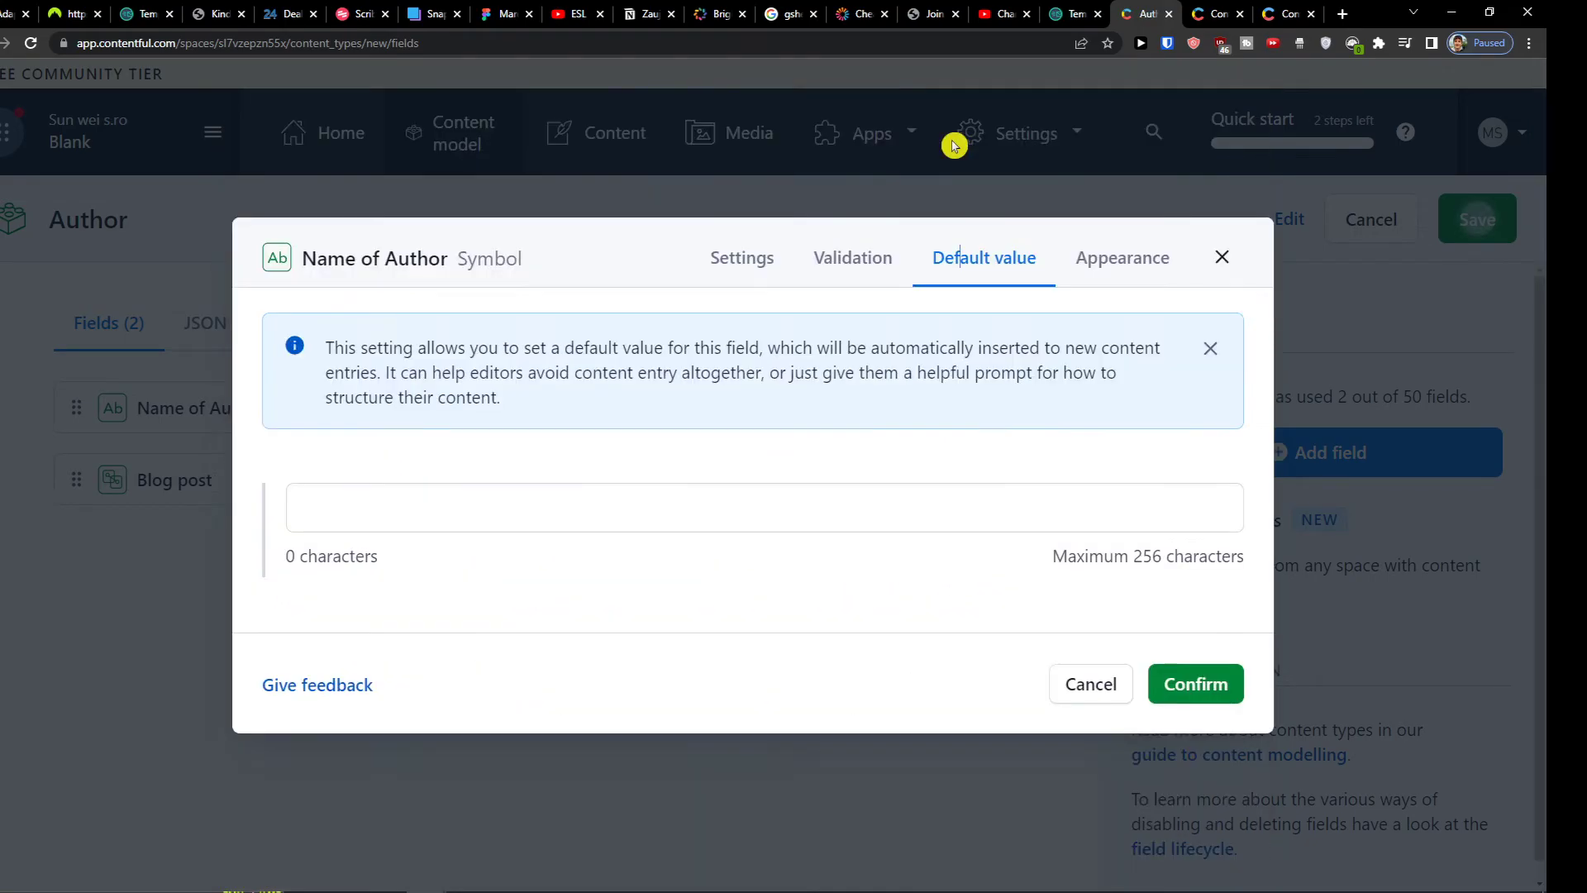
{"action": "left_click", "coordinate": [530, 517]}
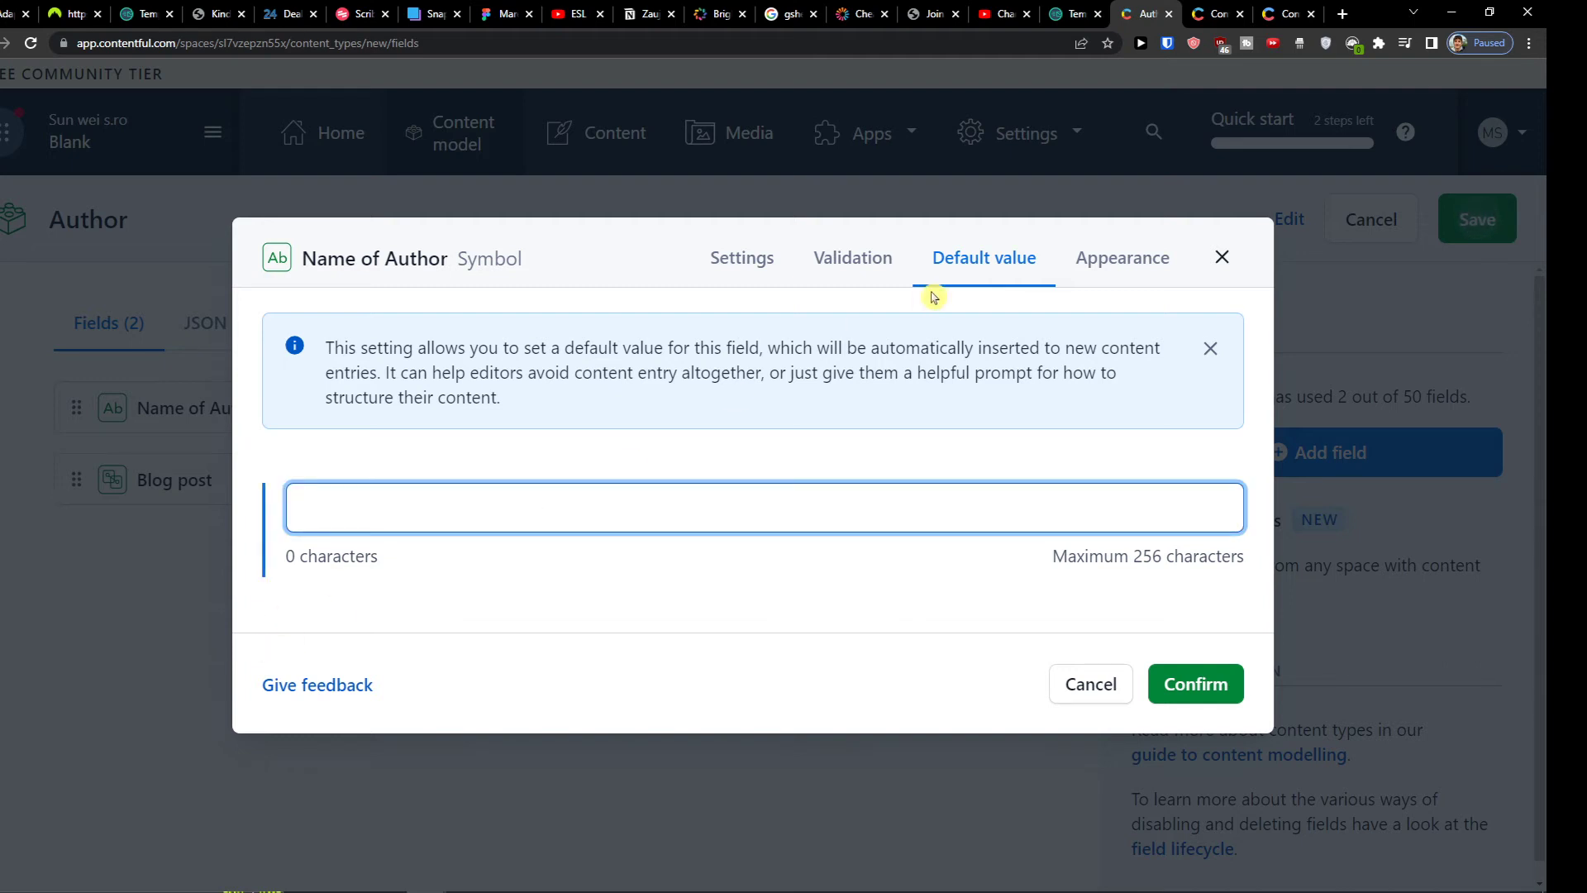
{"action": "left_click", "coordinate": [1066, 263]}
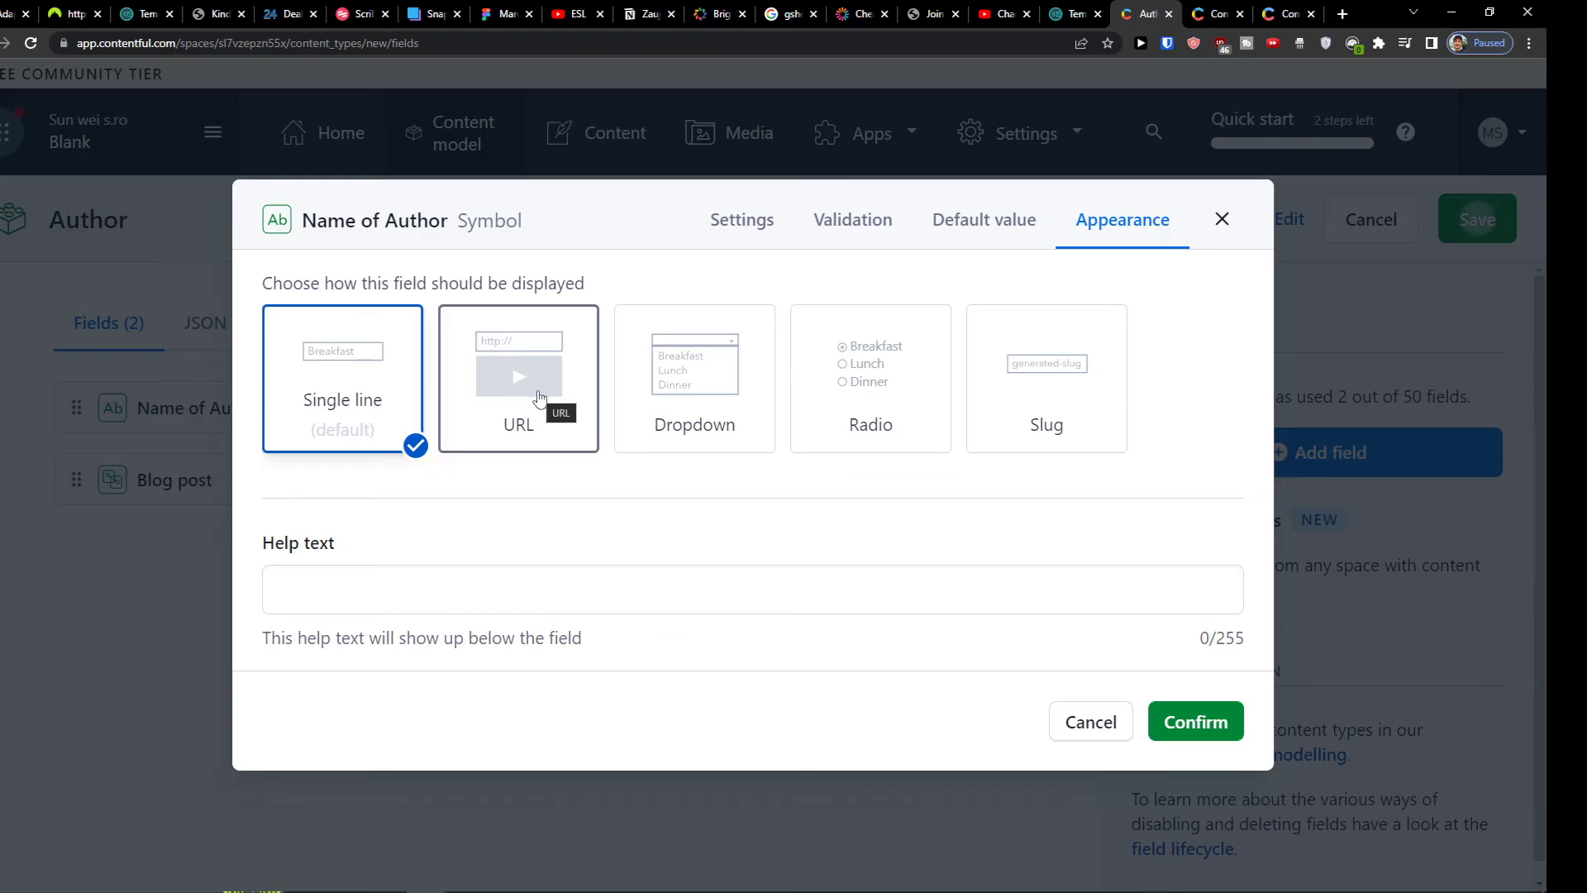
{"action": "left_click", "coordinate": [538, 397]}
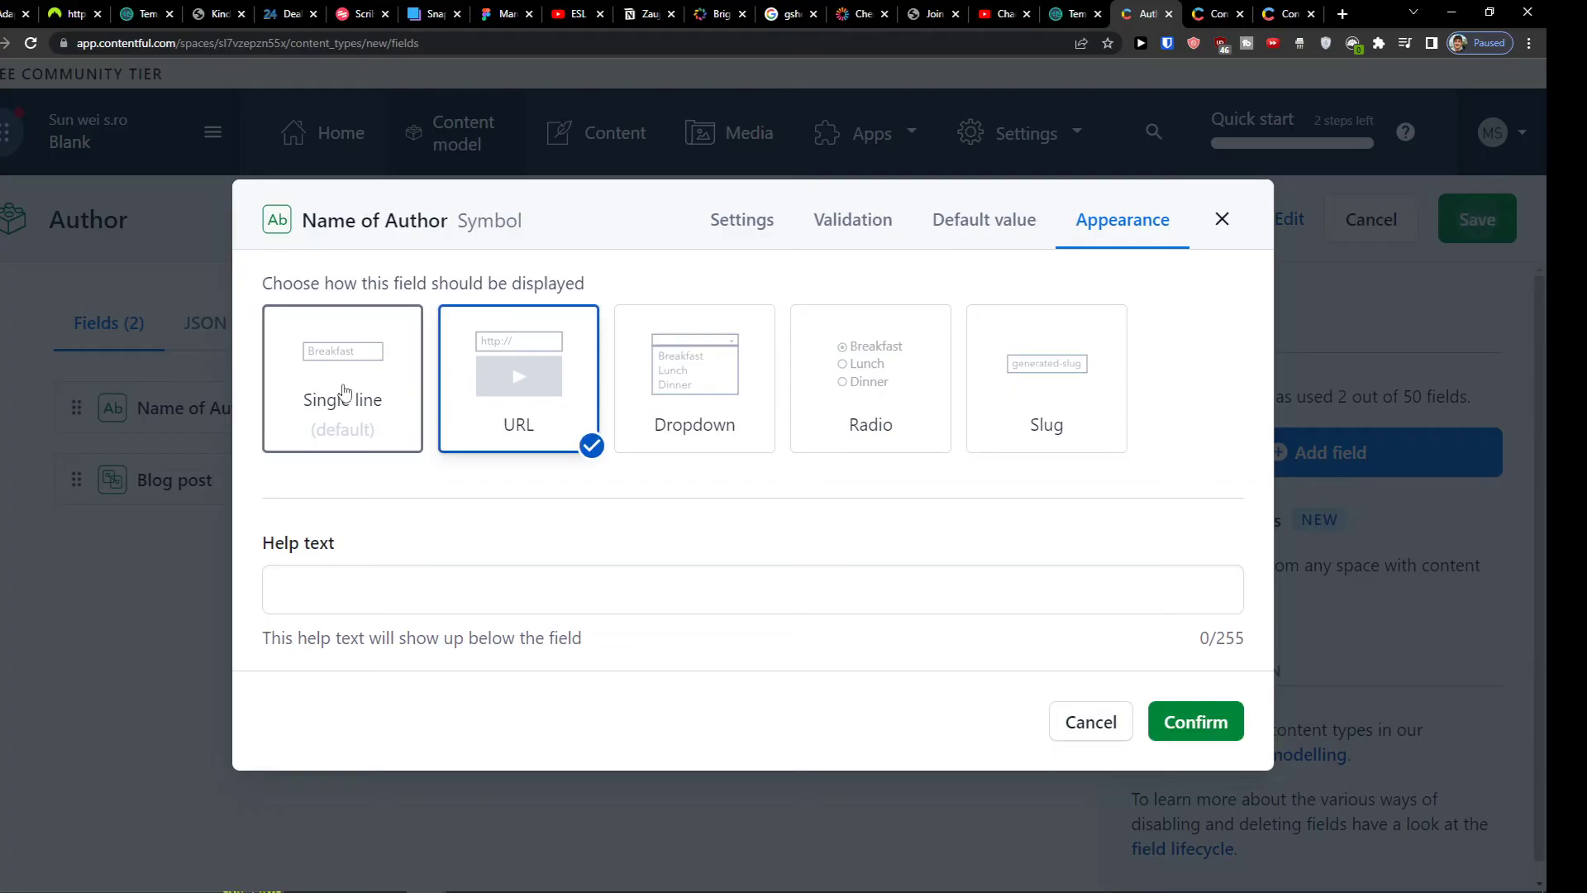
{"action": "left_click", "coordinate": [340, 388]}
{"action": "left_click", "coordinate": [716, 379]}
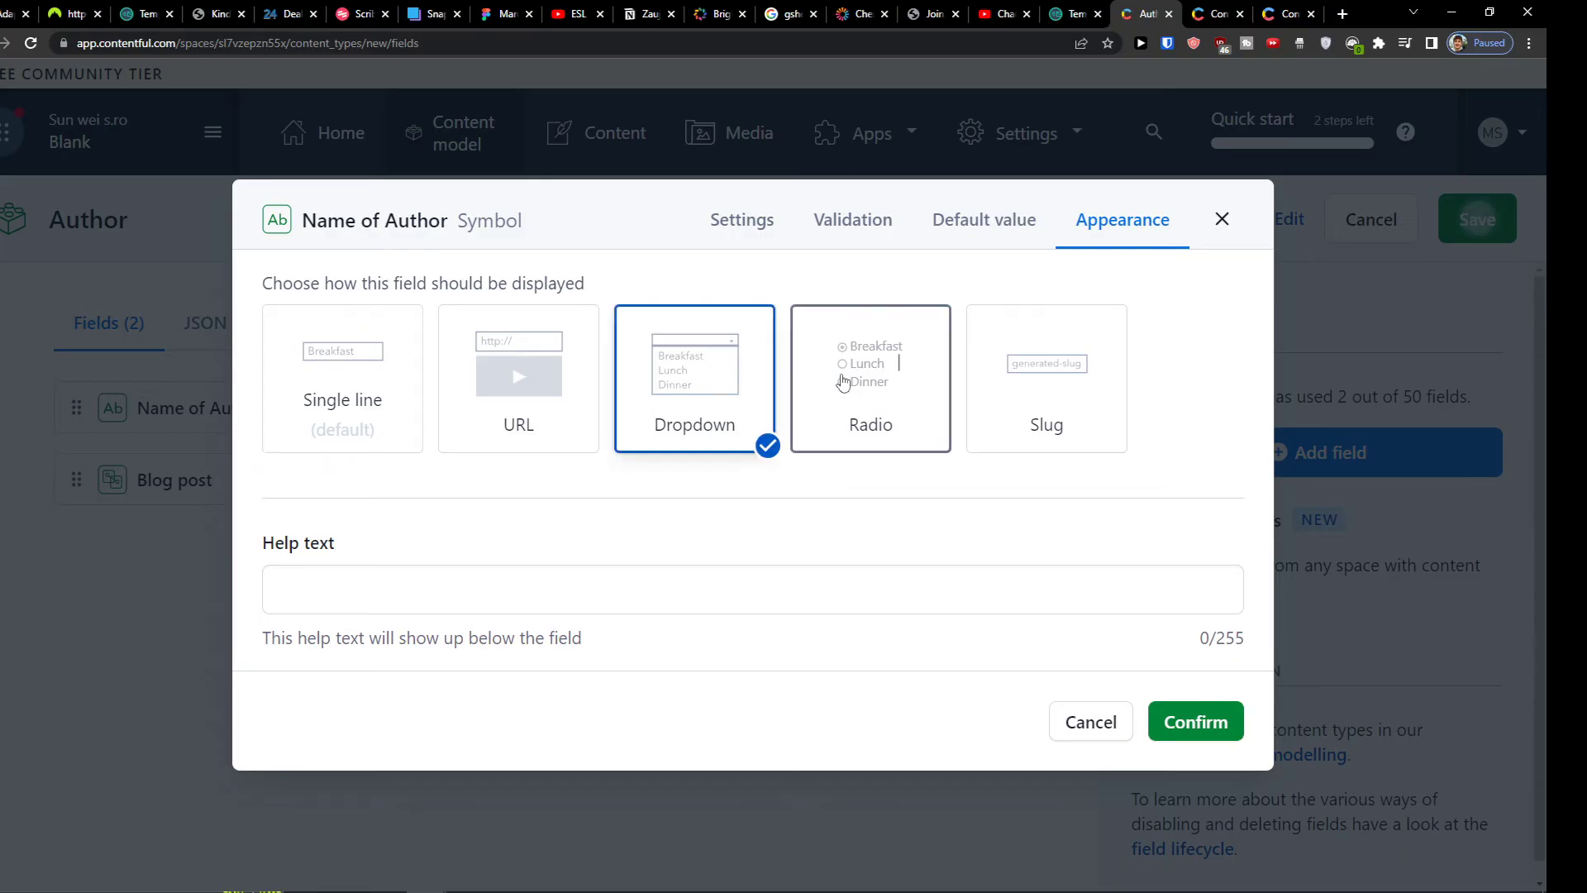
{"action": "left_click", "coordinate": [826, 378]}
{"action": "left_click", "coordinate": [305, 360]}
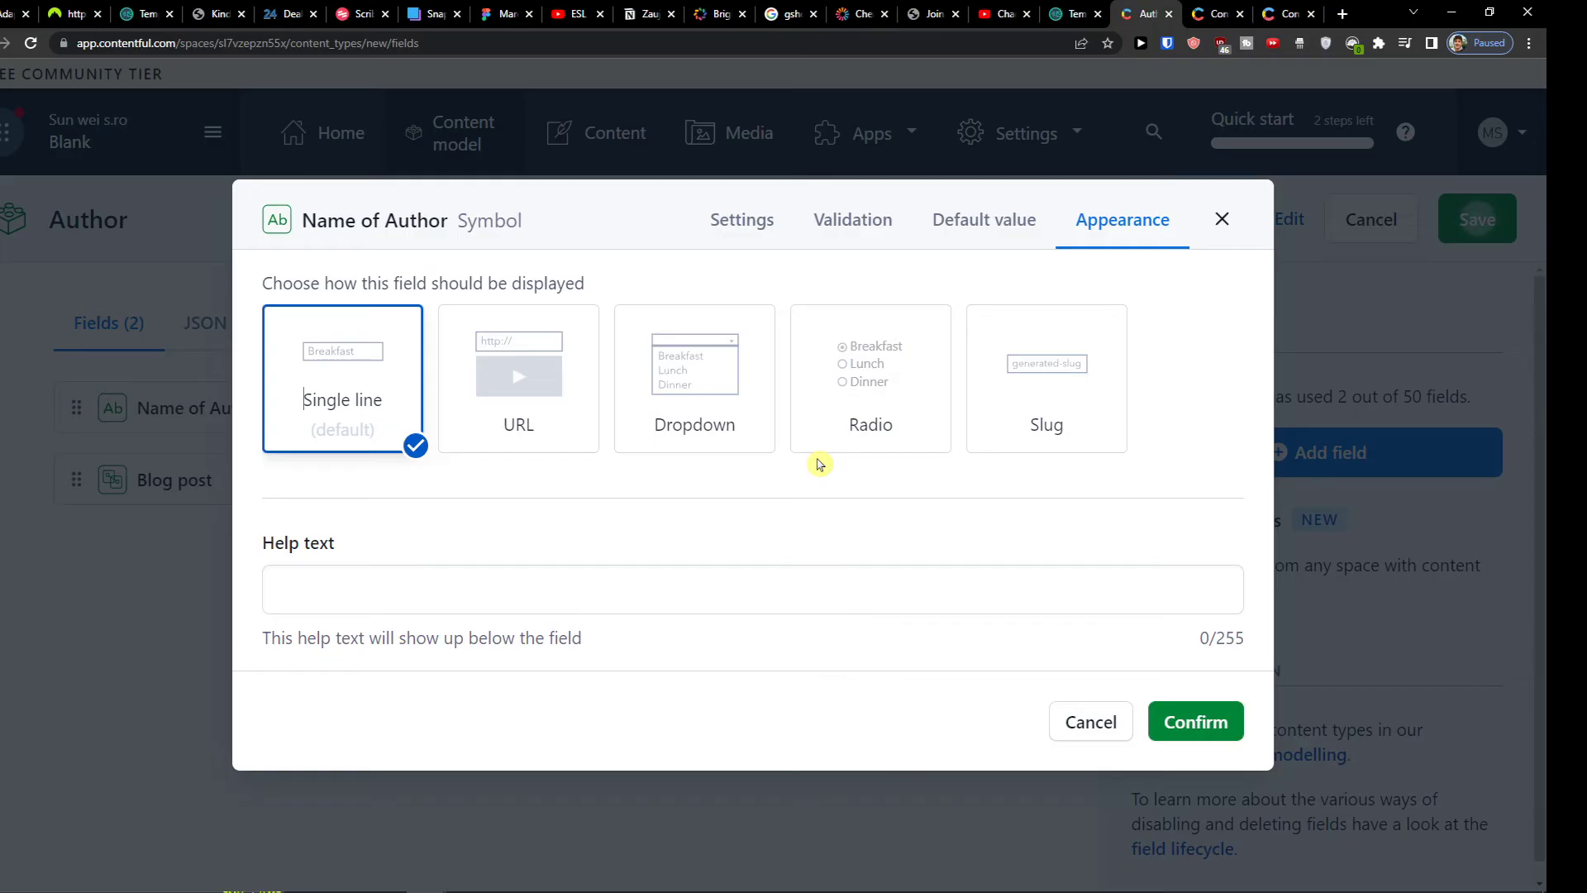
{"action": "left_click", "coordinate": [1203, 711]}
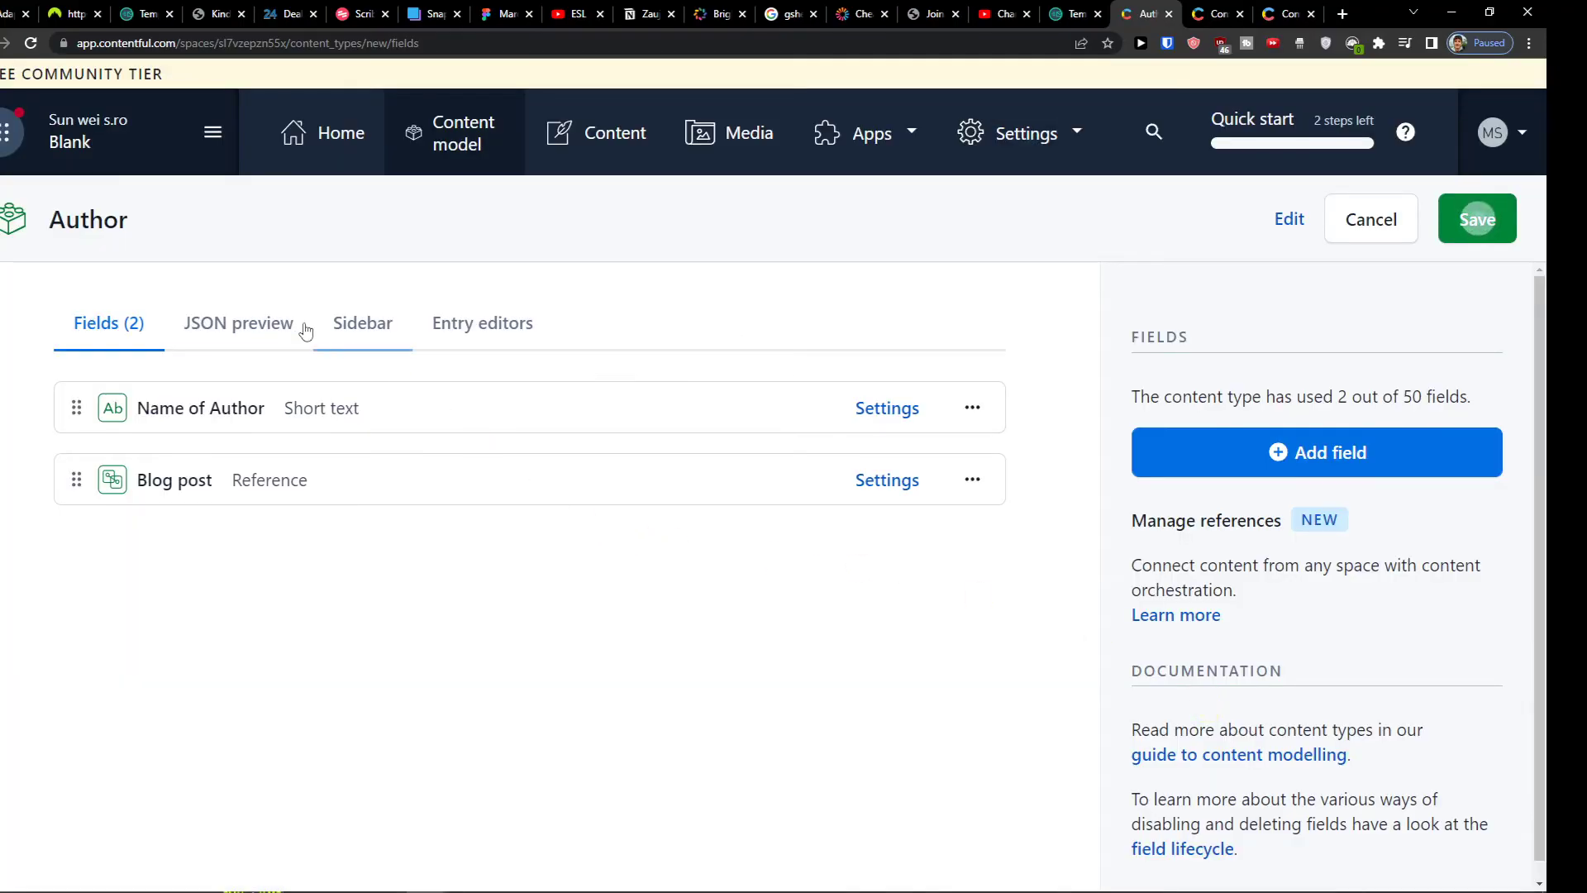
- Review the Author type's JSON preview and Sidebar tabs, then start adding another field
{"action": "left_click", "coordinate": [244, 328]}
{"action": "left_click", "coordinate": [116, 351]}
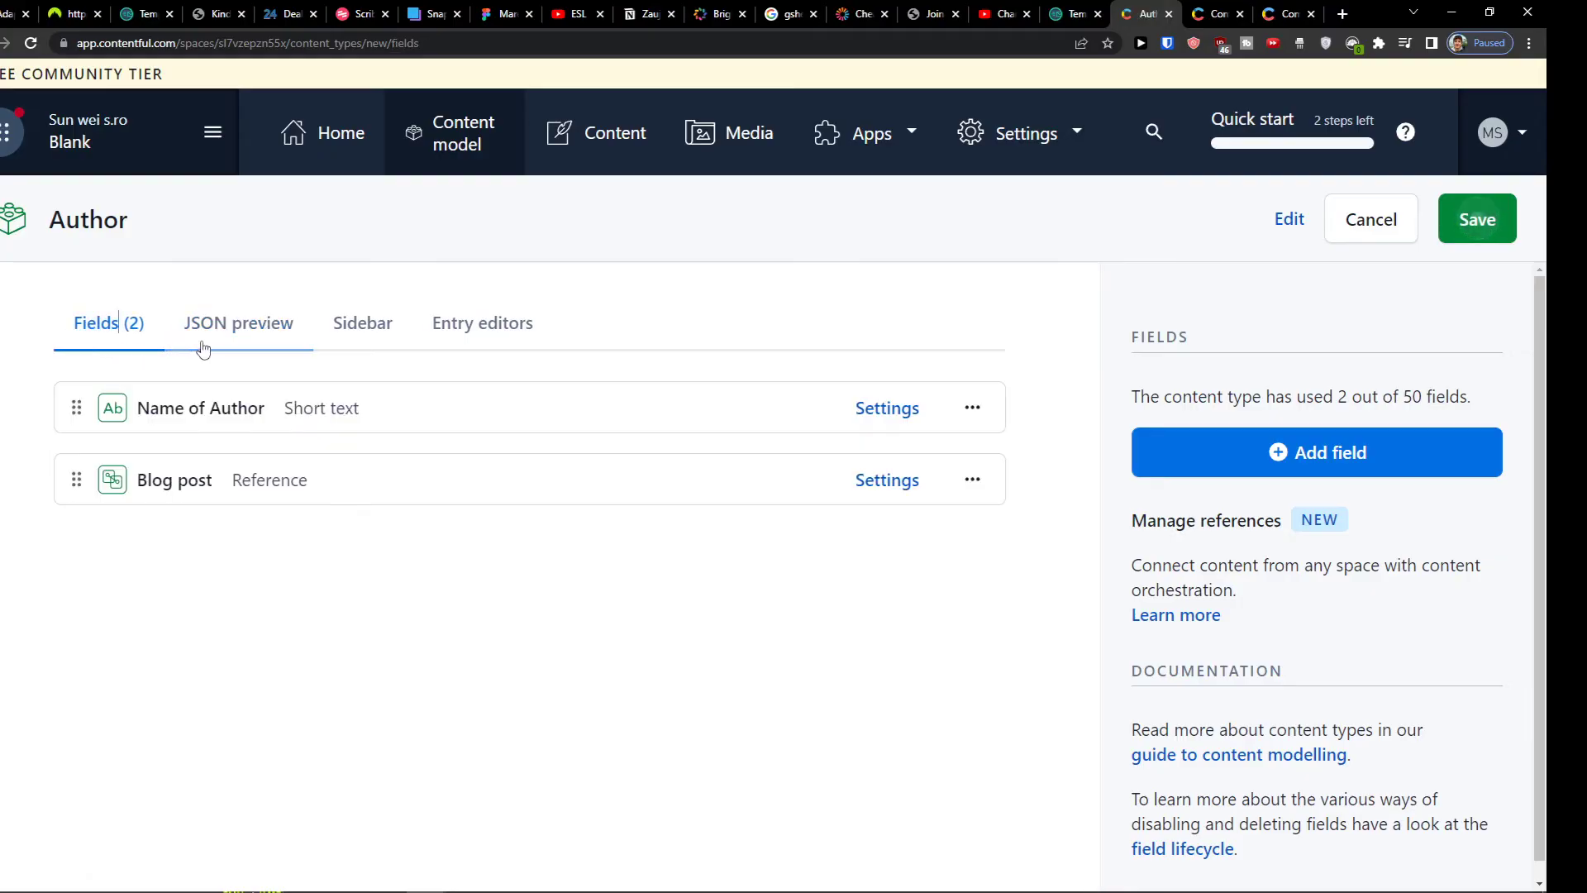
{"action": "left_click", "coordinate": [202, 345]}
{"action": "scroll", "coordinate": [312, 496], "scroll_direction": "down", "scroll_amount": 1}
{"action": "scroll", "coordinate": [311, 496], "scroll_direction": "up", "scroll_amount": 1}
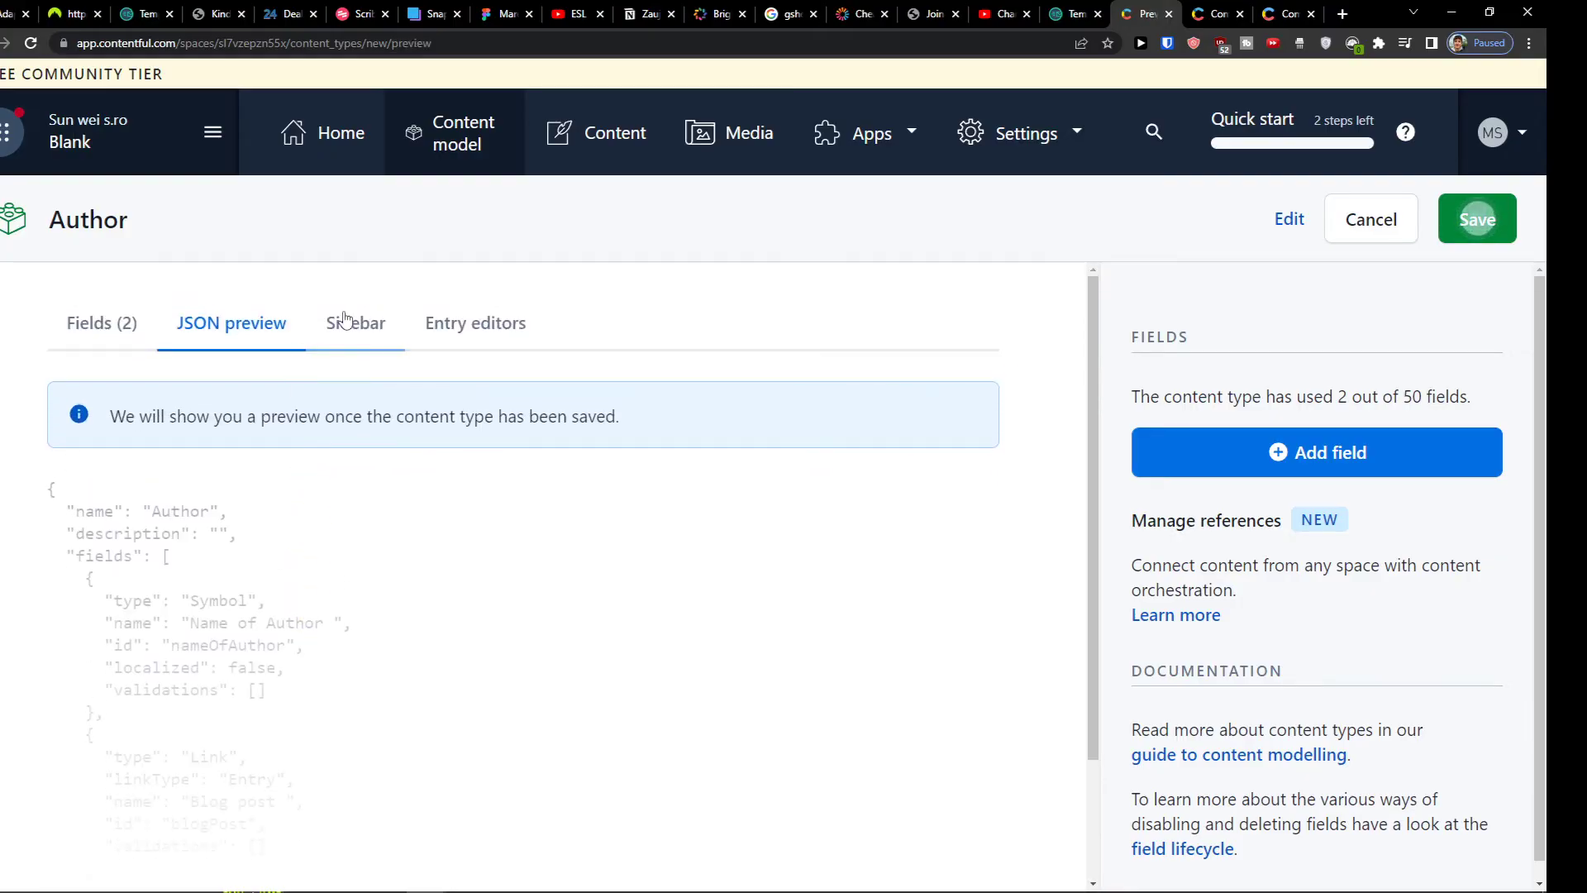
{"action": "left_click", "coordinate": [338, 322]}
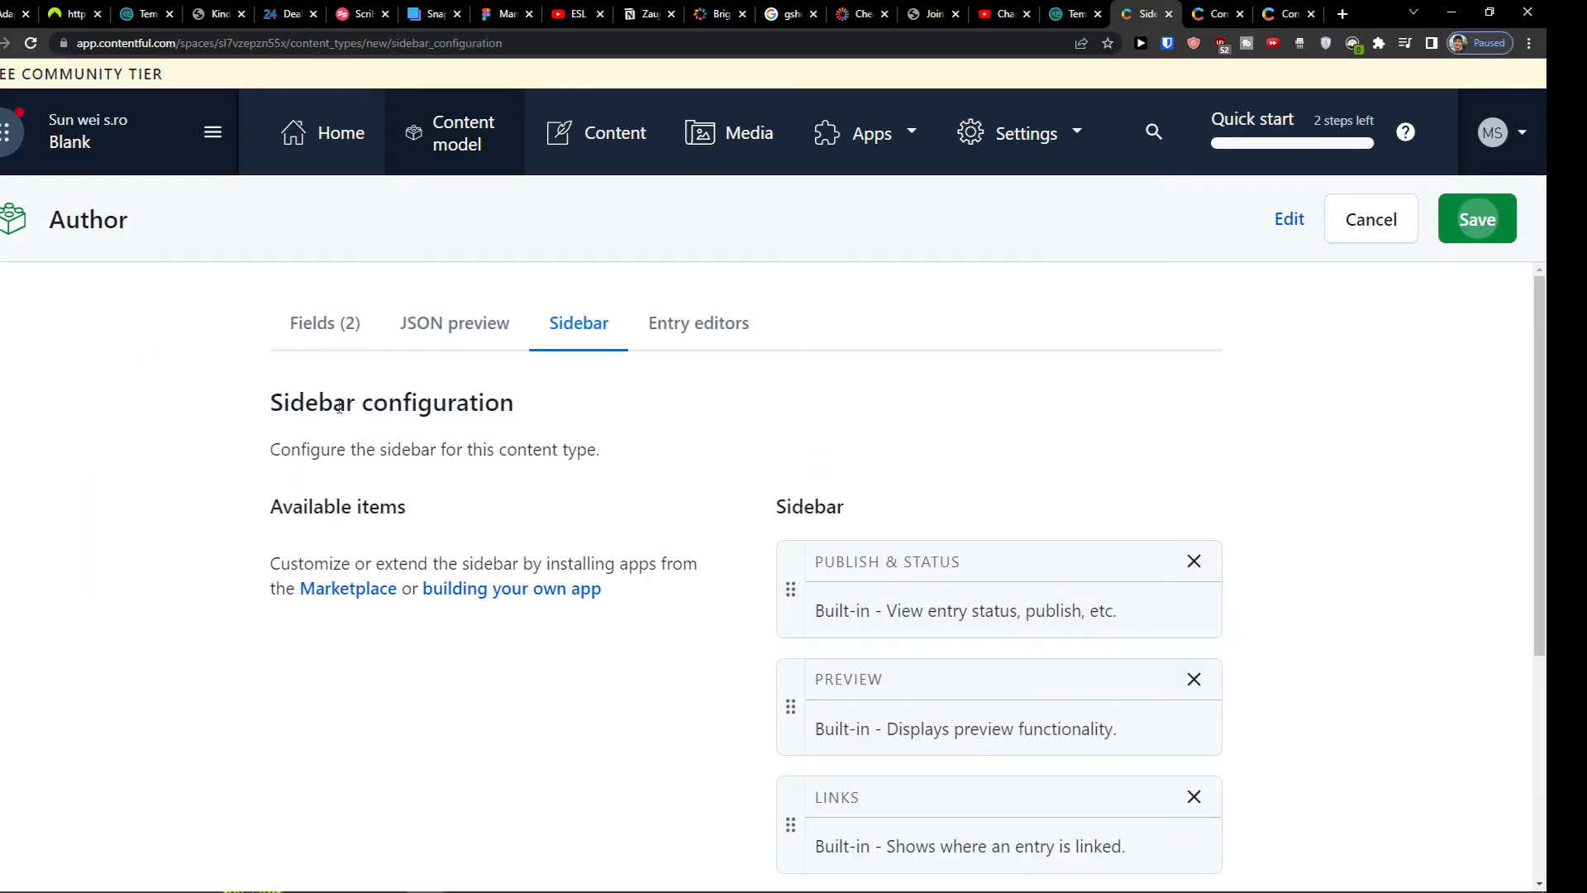
{"action": "left_click", "coordinate": [312, 340]}
{"action": "left_click", "coordinate": [1233, 469]}
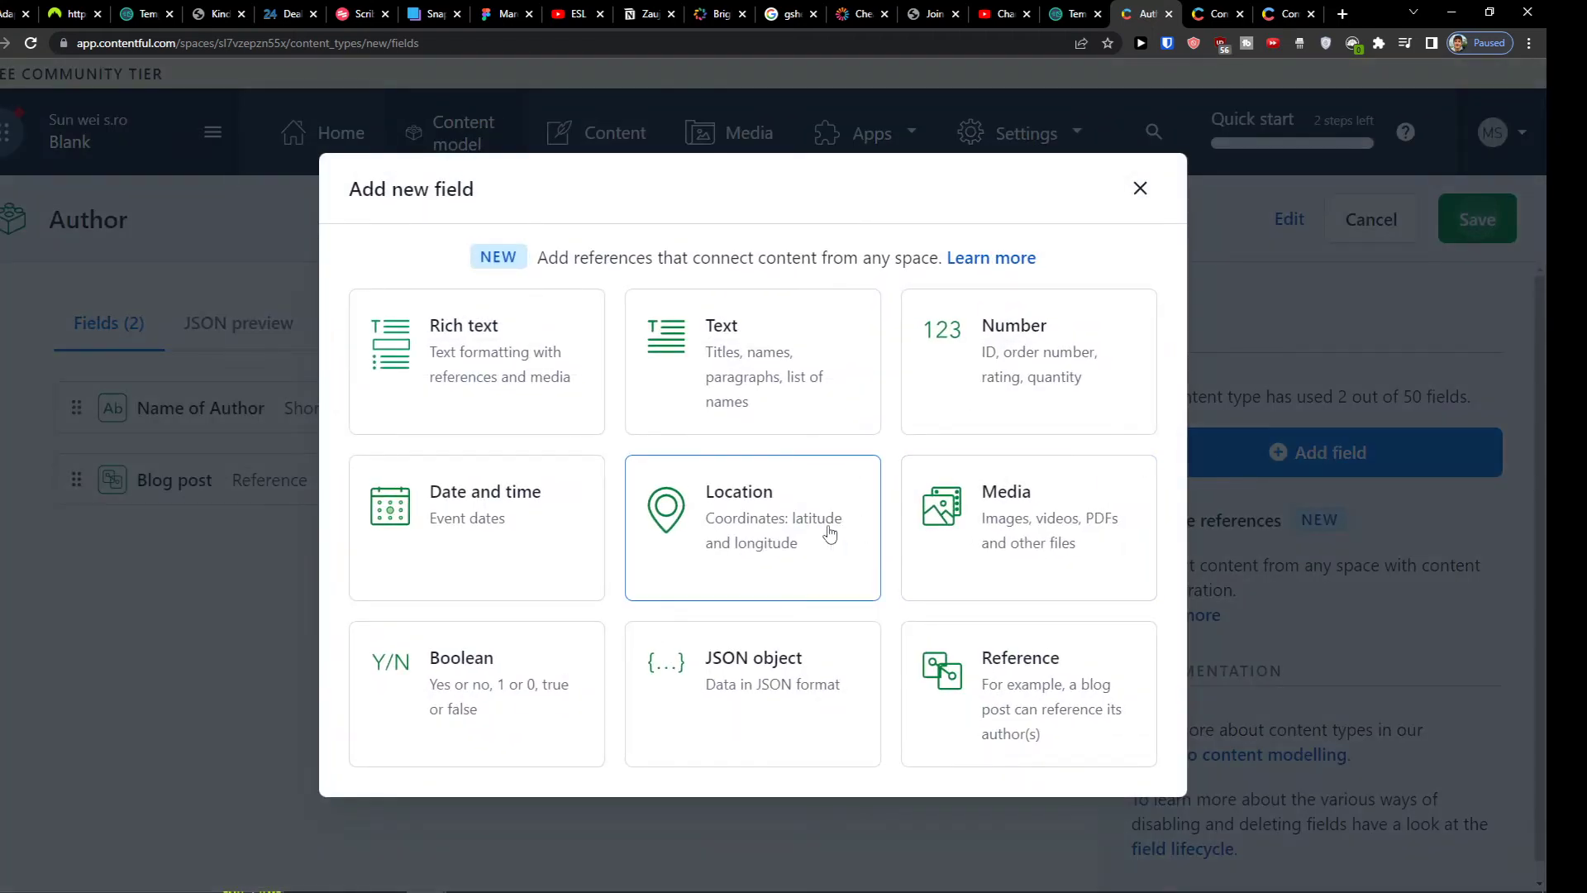
- Create a one-file Media field named 'Picture of Author' (ID pictureOfAuthor)
{"action": "left_click", "coordinate": [1000, 547]}
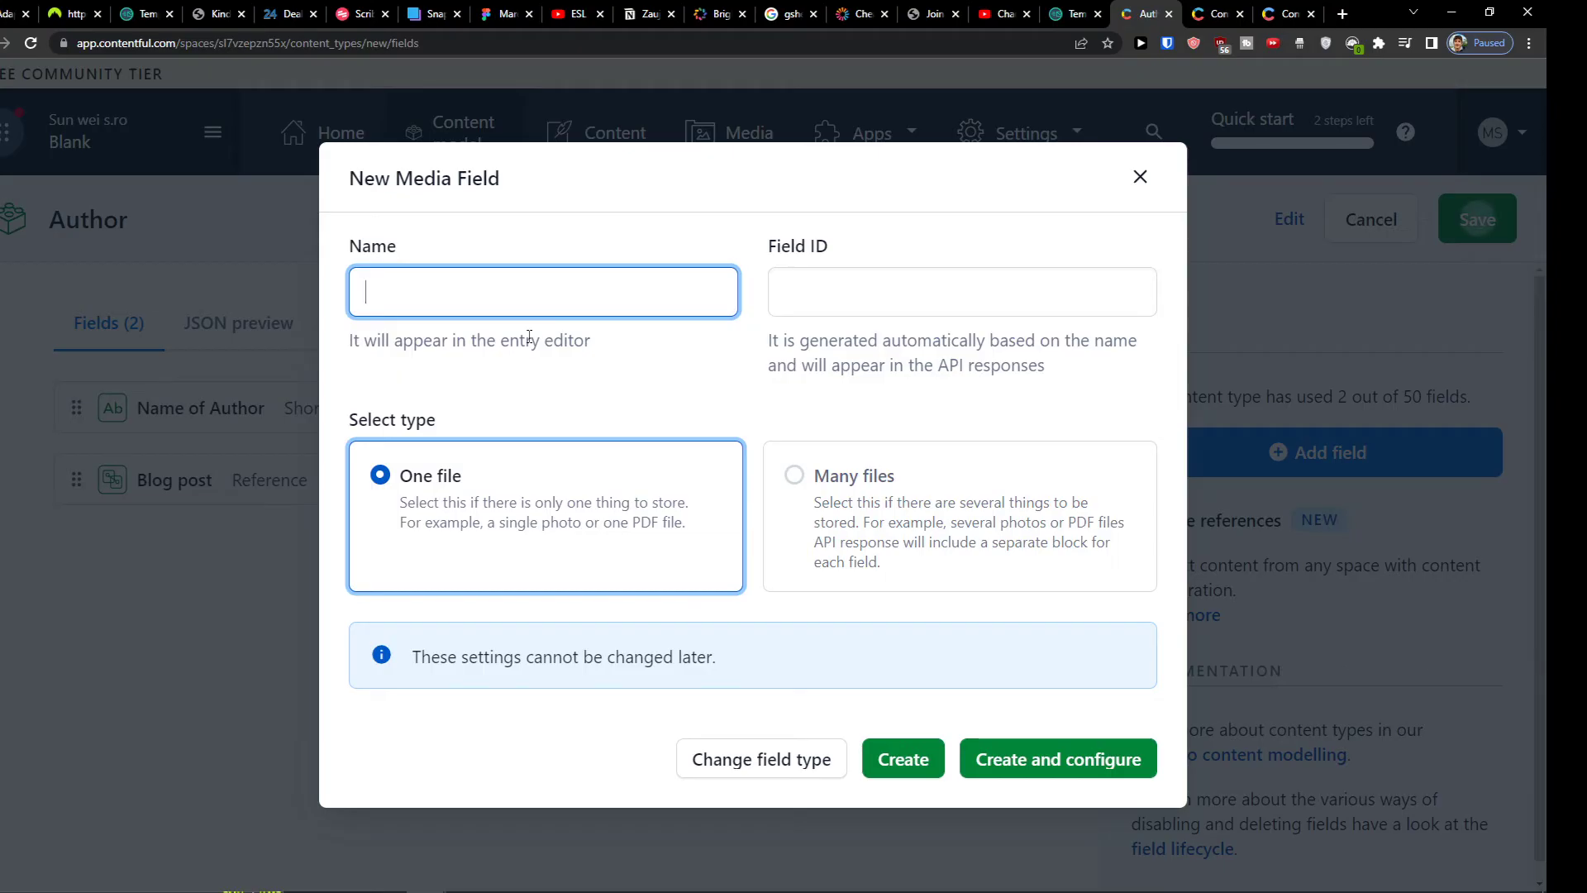
{"action": "type", "text": "Picture of Au"}
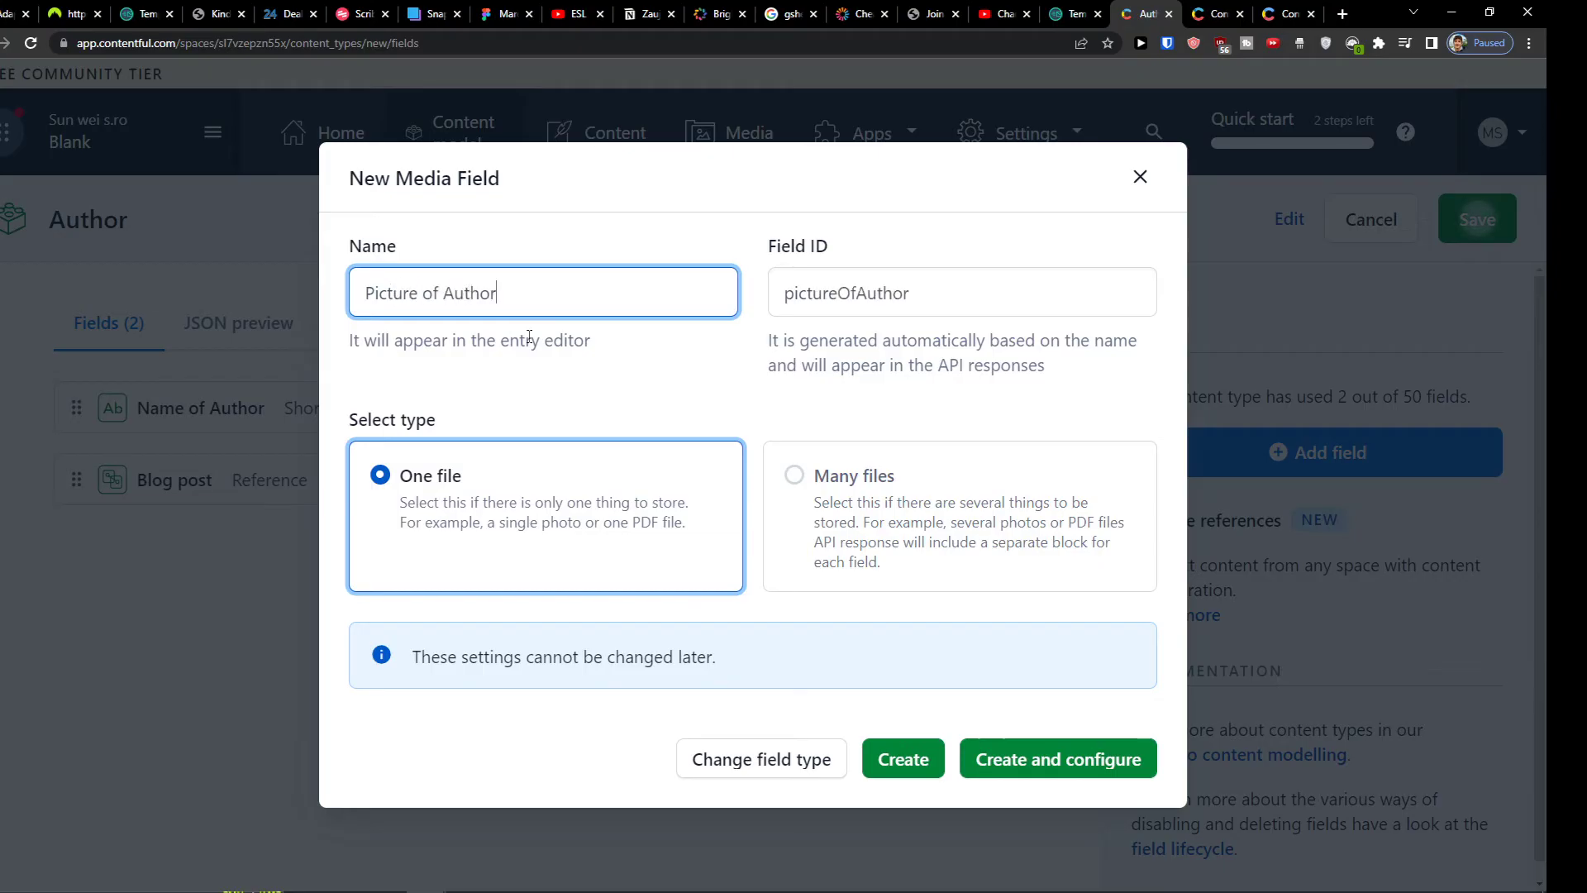
{"action": "type", "text": "thor"}
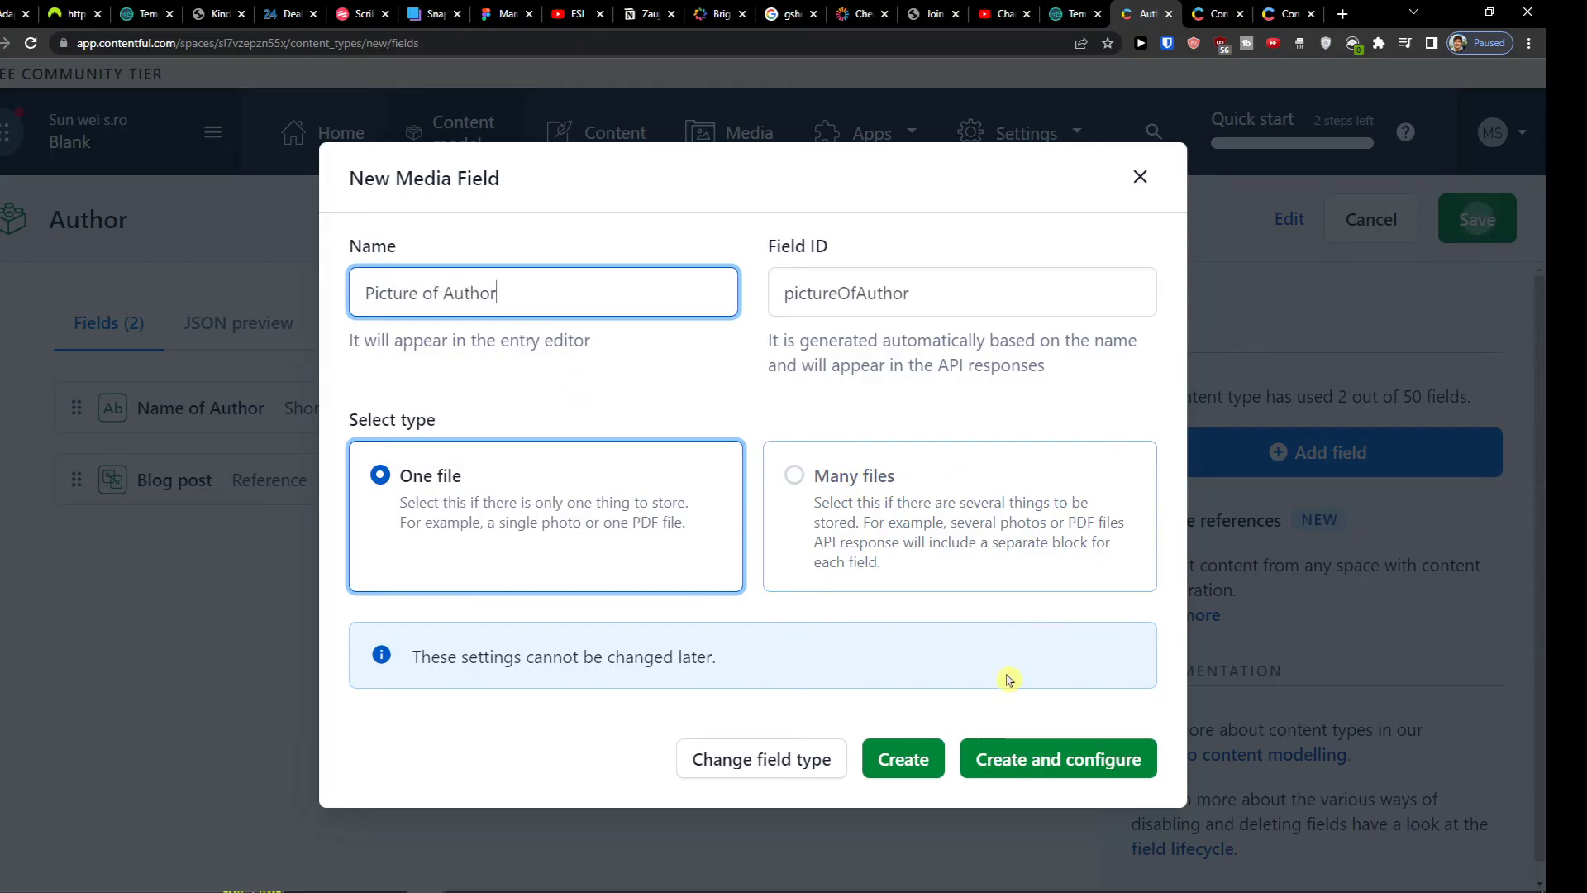
{"action": "left_click", "coordinate": [883, 773]}
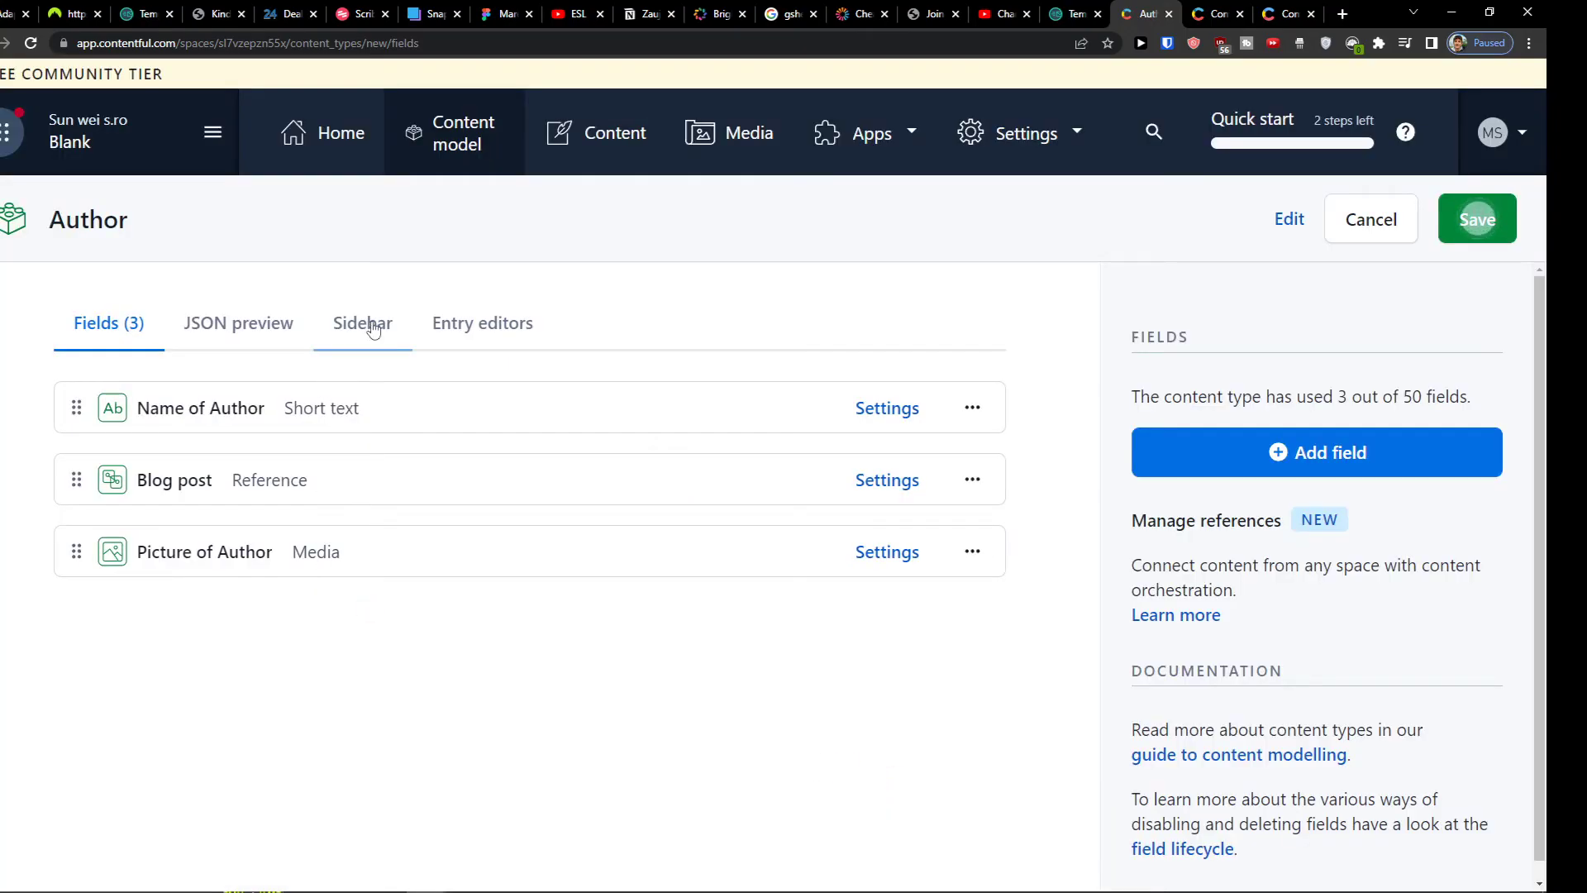
- Check the Entry editors and Sidebar tabs, then return to the three-field list
{"action": "scroll", "coordinate": [1273, 541], "scroll_direction": "down", "scroll_amount": 1}
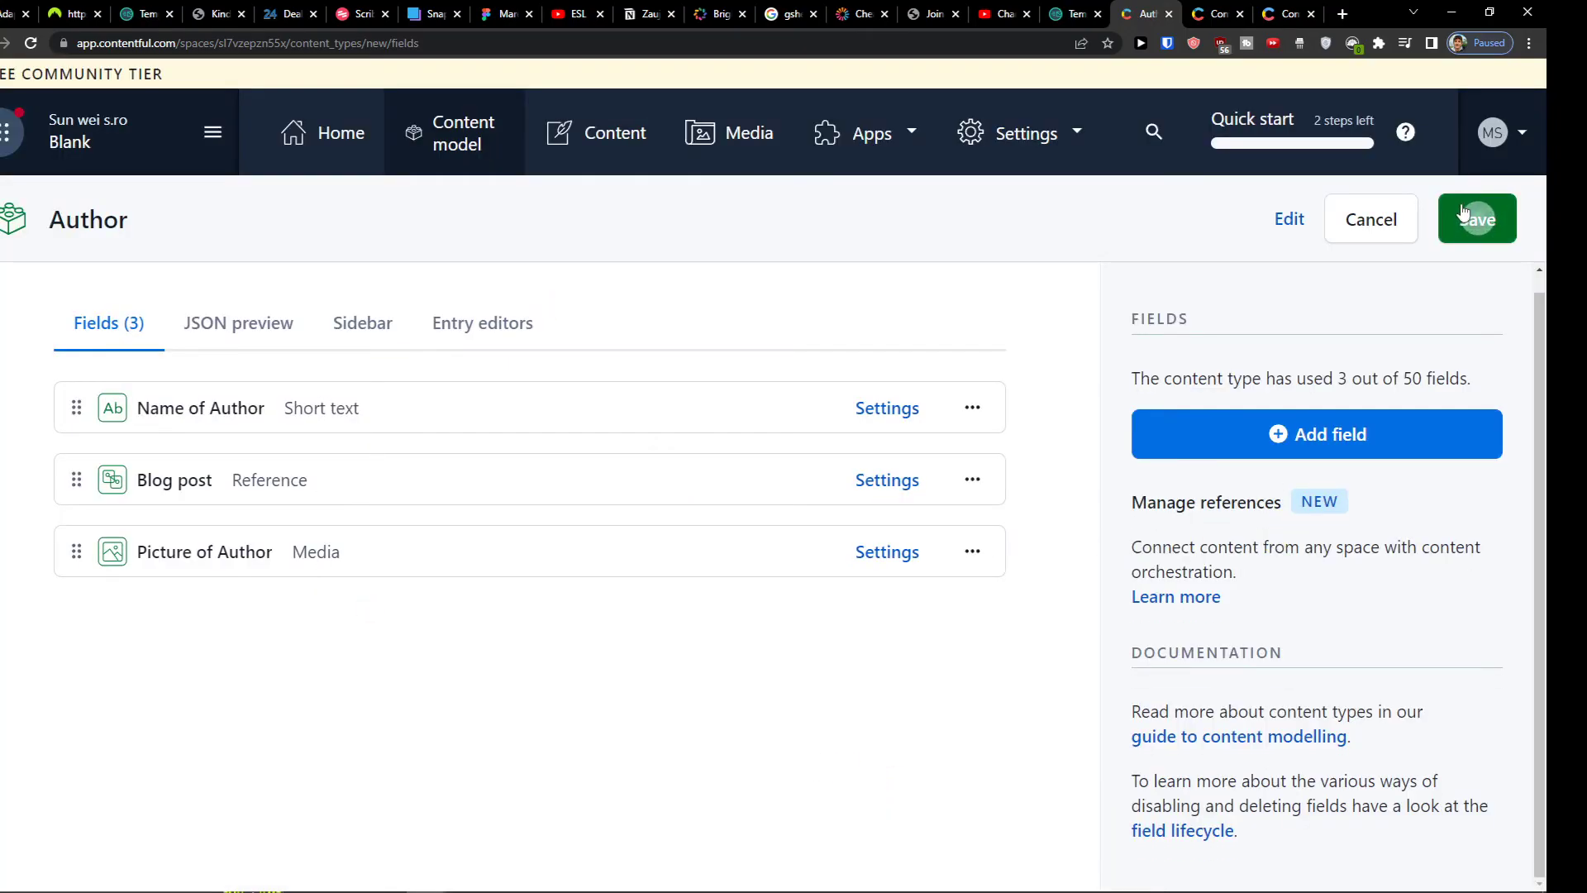
{"action": "left_click", "coordinate": [451, 324]}
{"action": "left_click", "coordinate": [595, 335]}
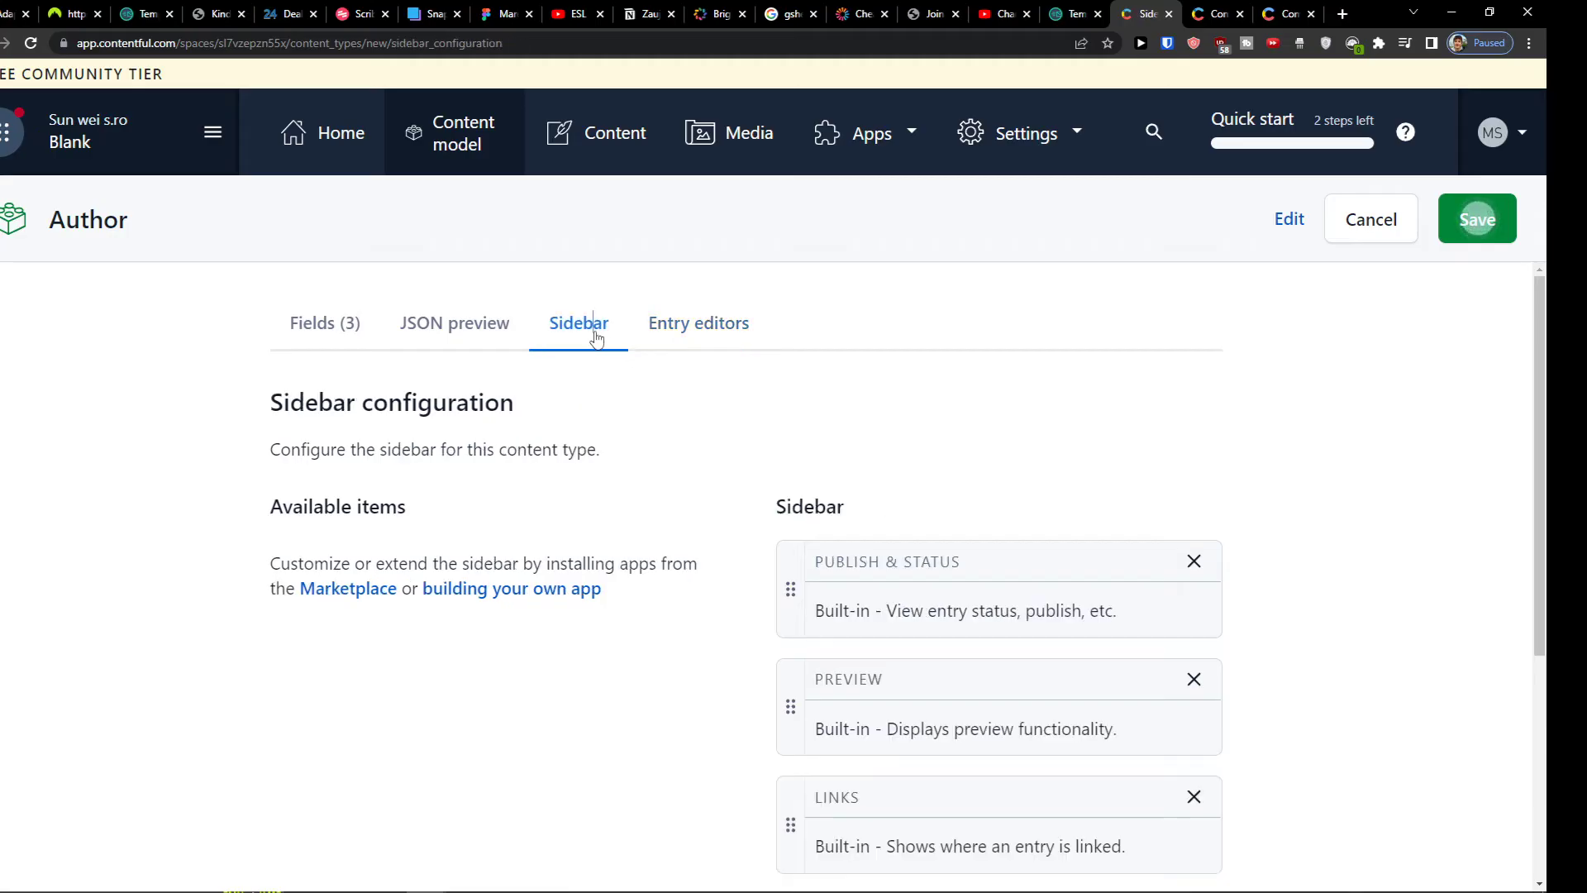
{"action": "scroll", "coordinate": [686, 504], "scroll_direction": "down", "scroll_amount": 4}
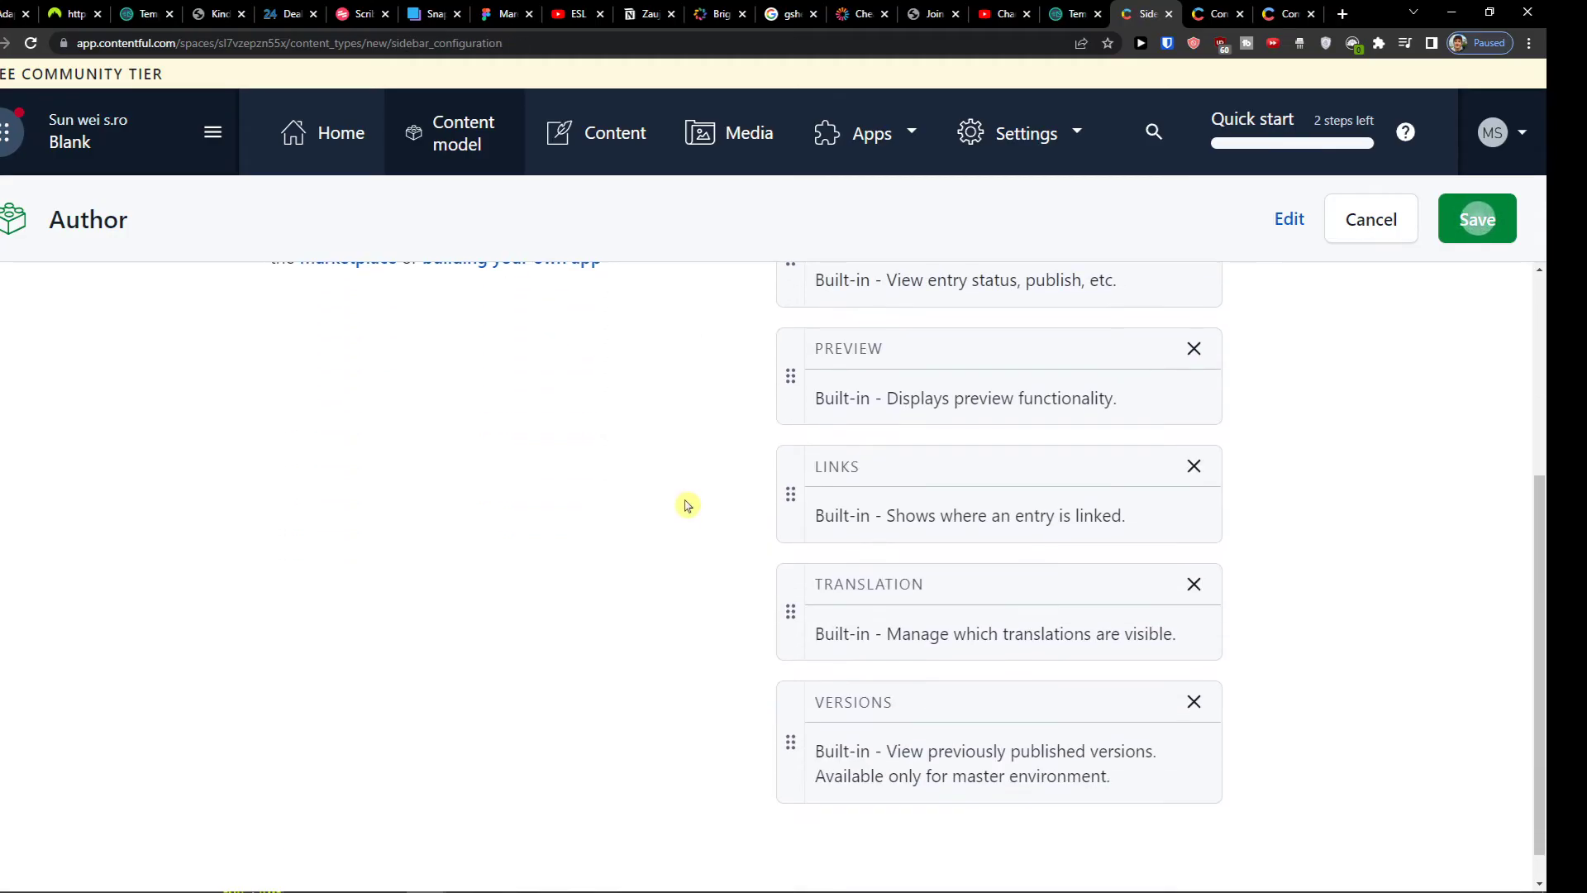
{"action": "scroll", "coordinate": [686, 504], "scroll_direction": "up", "scroll_amount": 1}
{"action": "scroll", "coordinate": [686, 504], "scroll_direction": "up", "scroll_amount": 3}
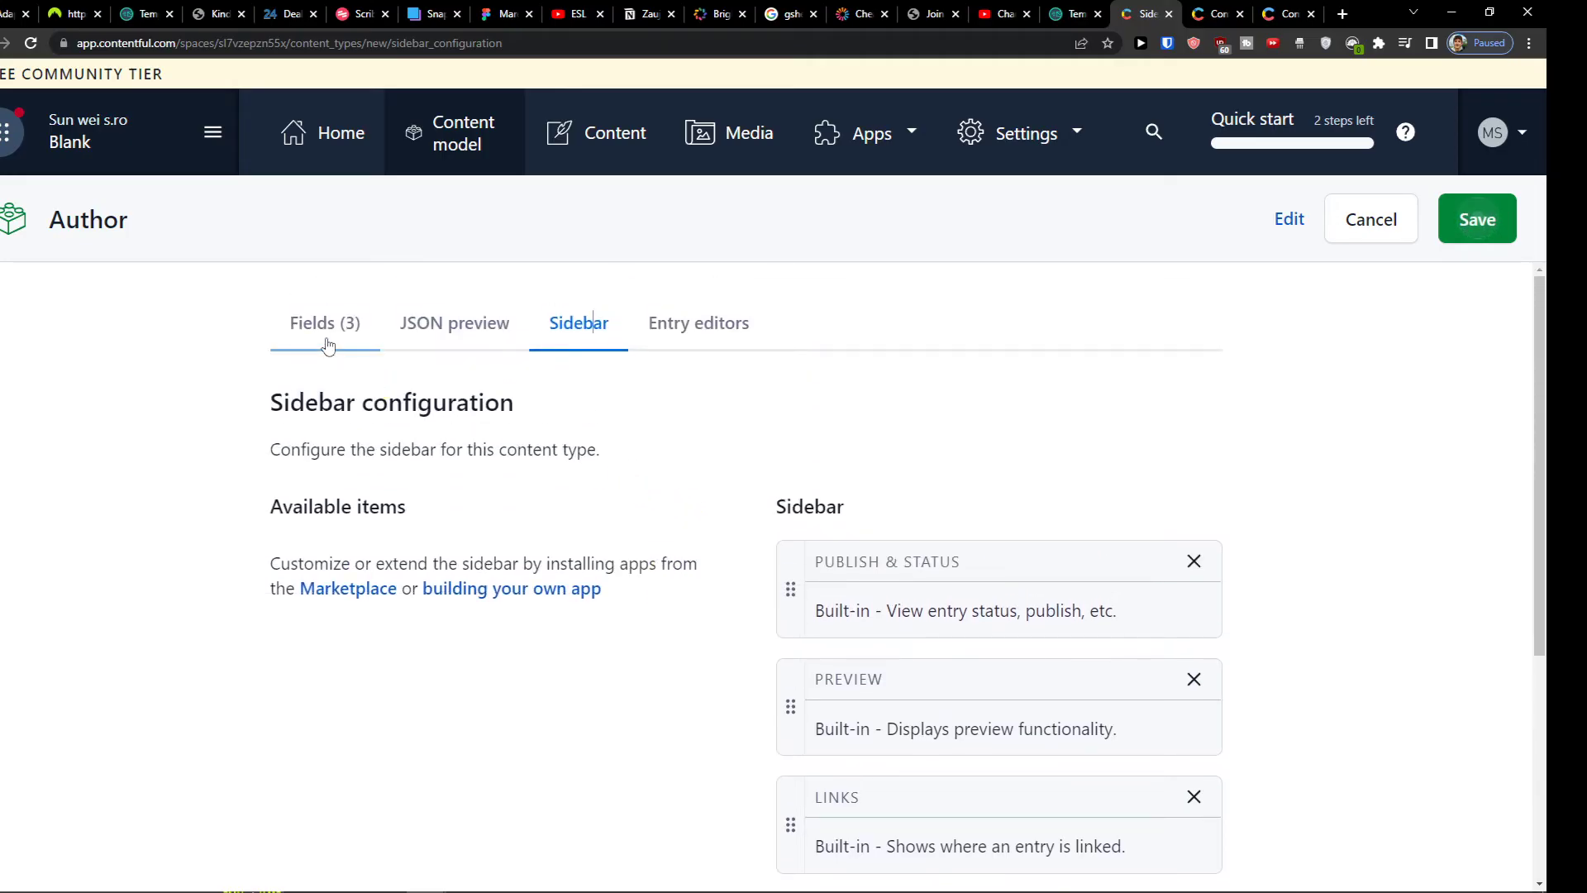
{"action": "left_click", "coordinate": [328, 341]}
- Save the Author content type and dismiss the saved confirmation
{"action": "left_click", "coordinate": [1477, 219]}
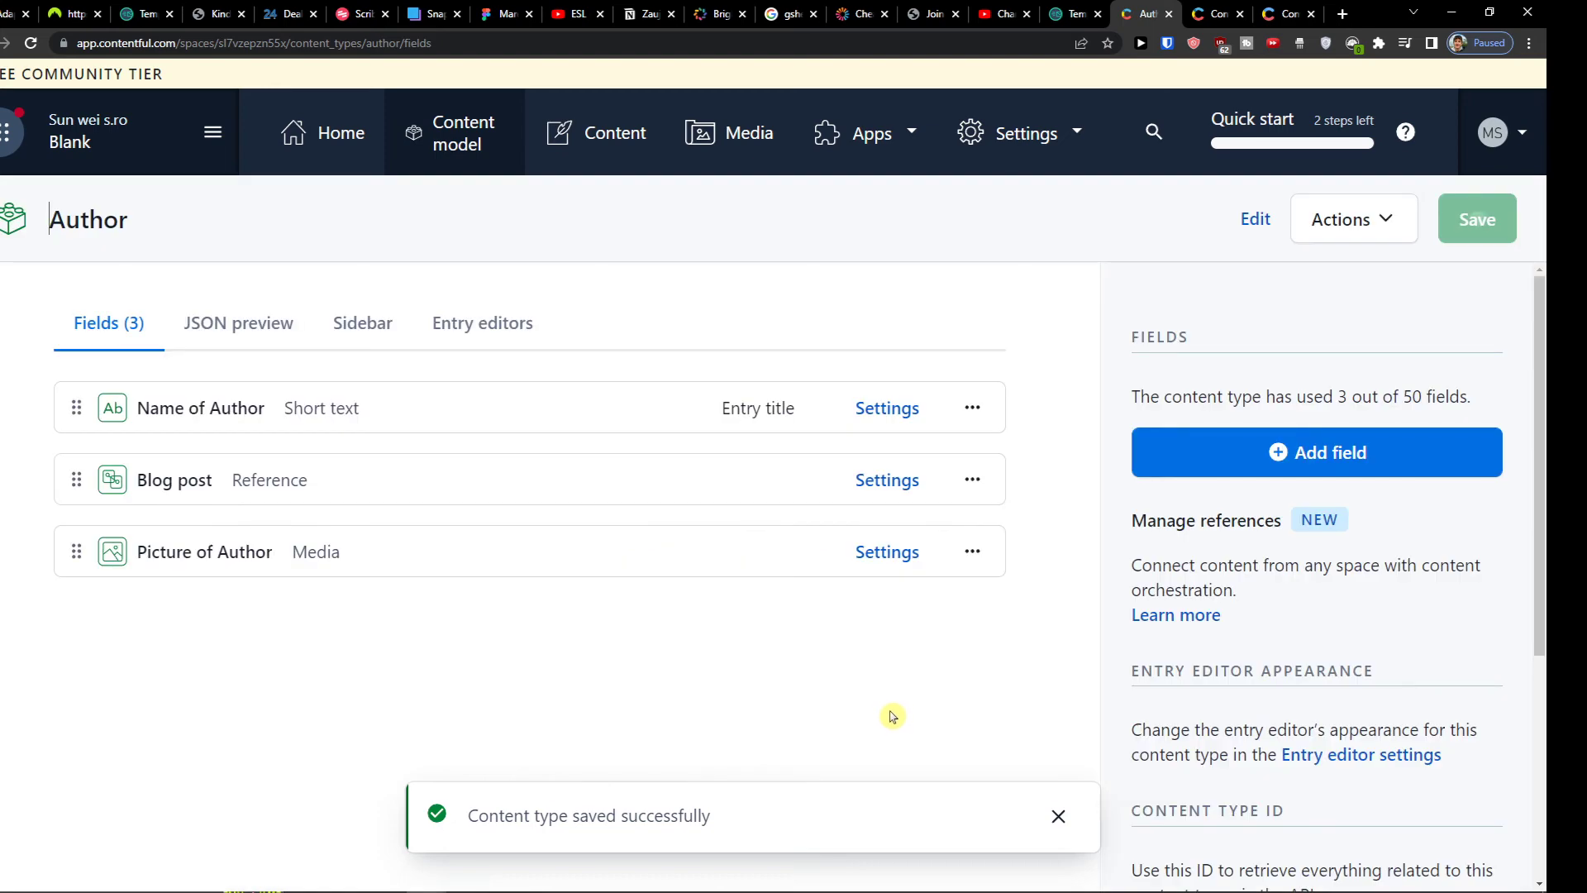
{"action": "left_click", "coordinate": [1058, 816]}
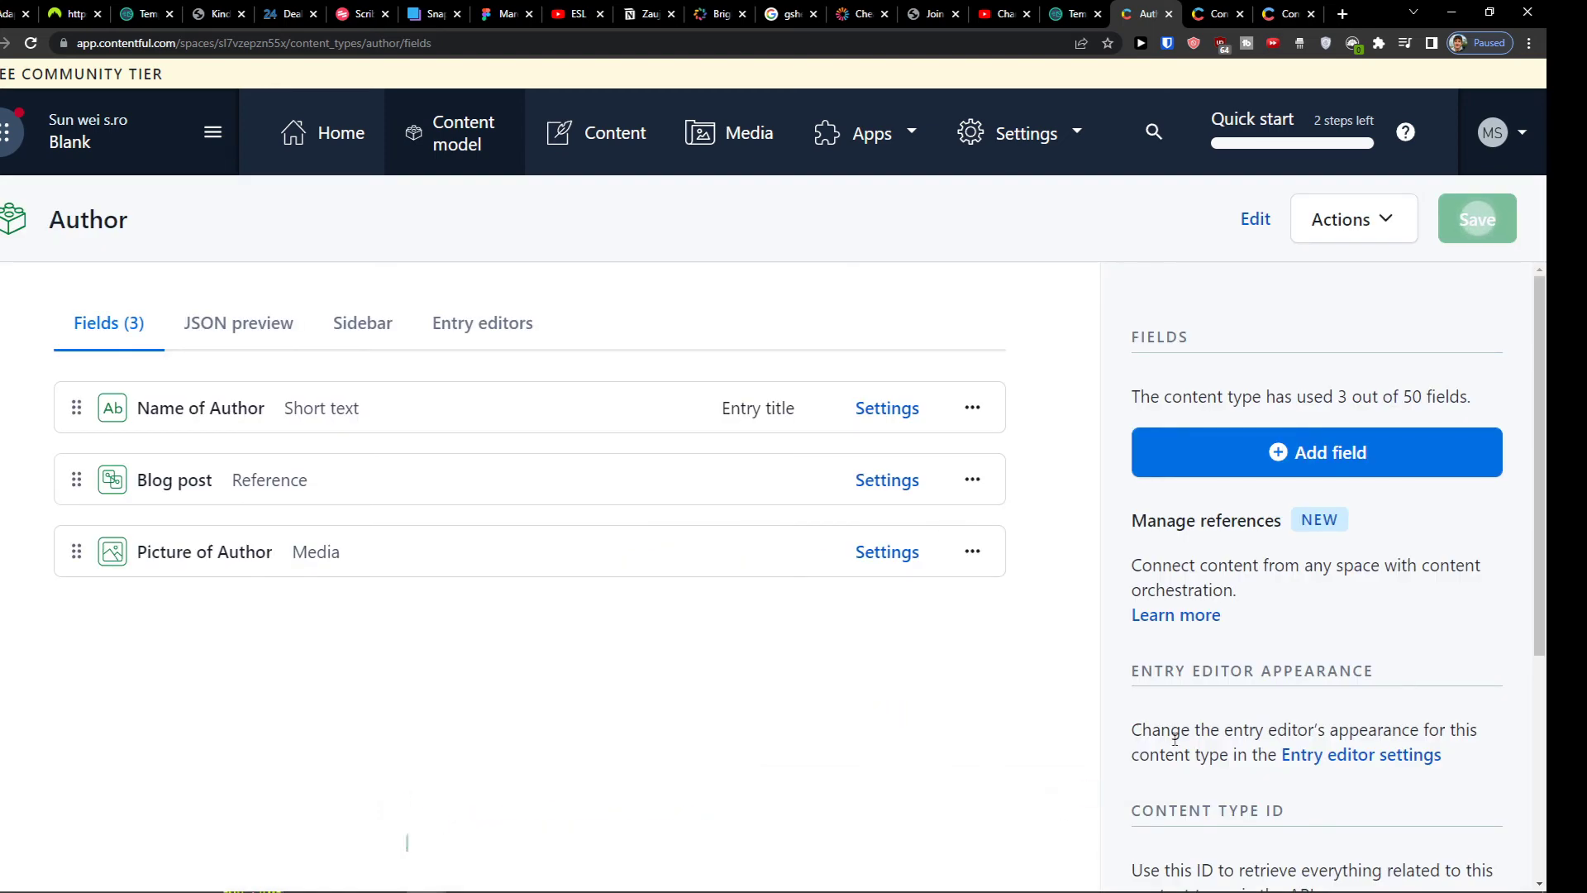
{"action": "scroll", "coordinate": [1290, 383], "scroll_direction": "down", "scroll_amount": 2}
{"action": "scroll", "coordinate": [1291, 384], "scroll_direction": "down", "scroll_amount": 2}
{"action": "scroll", "coordinate": [1291, 387], "scroll_direction": "up", "scroll_amount": 4}
{"action": "scroll", "coordinate": [1349, 312], "scroll_direction": "down", "scroll_amount": 1}
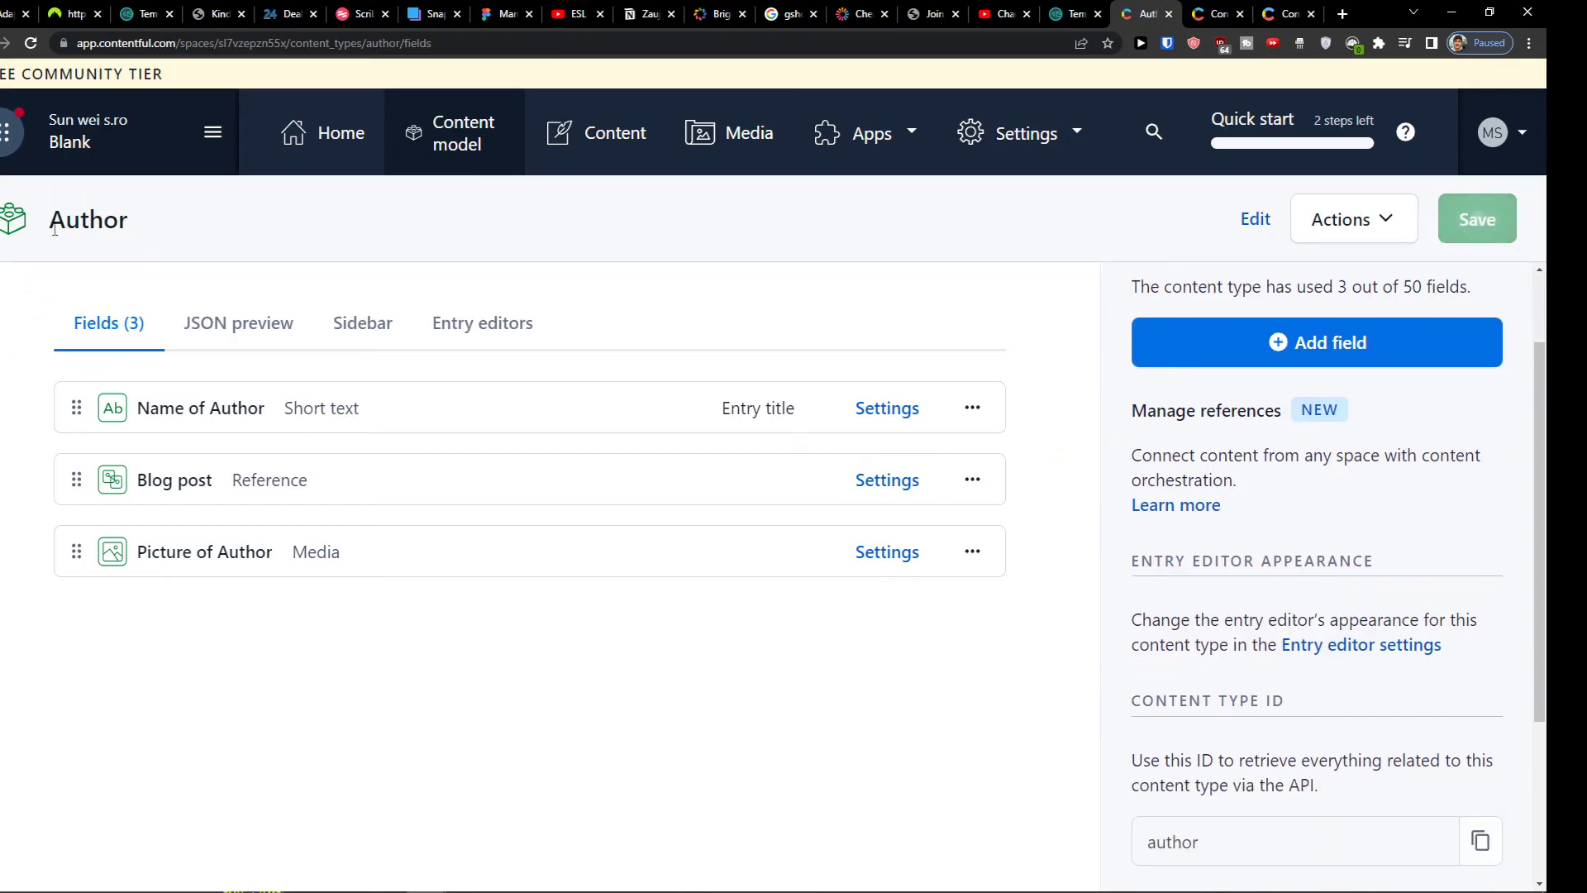
- Open the Author content type from Content model and glance at its actions menu
{"action": "left_click", "coordinate": [628, 142]}
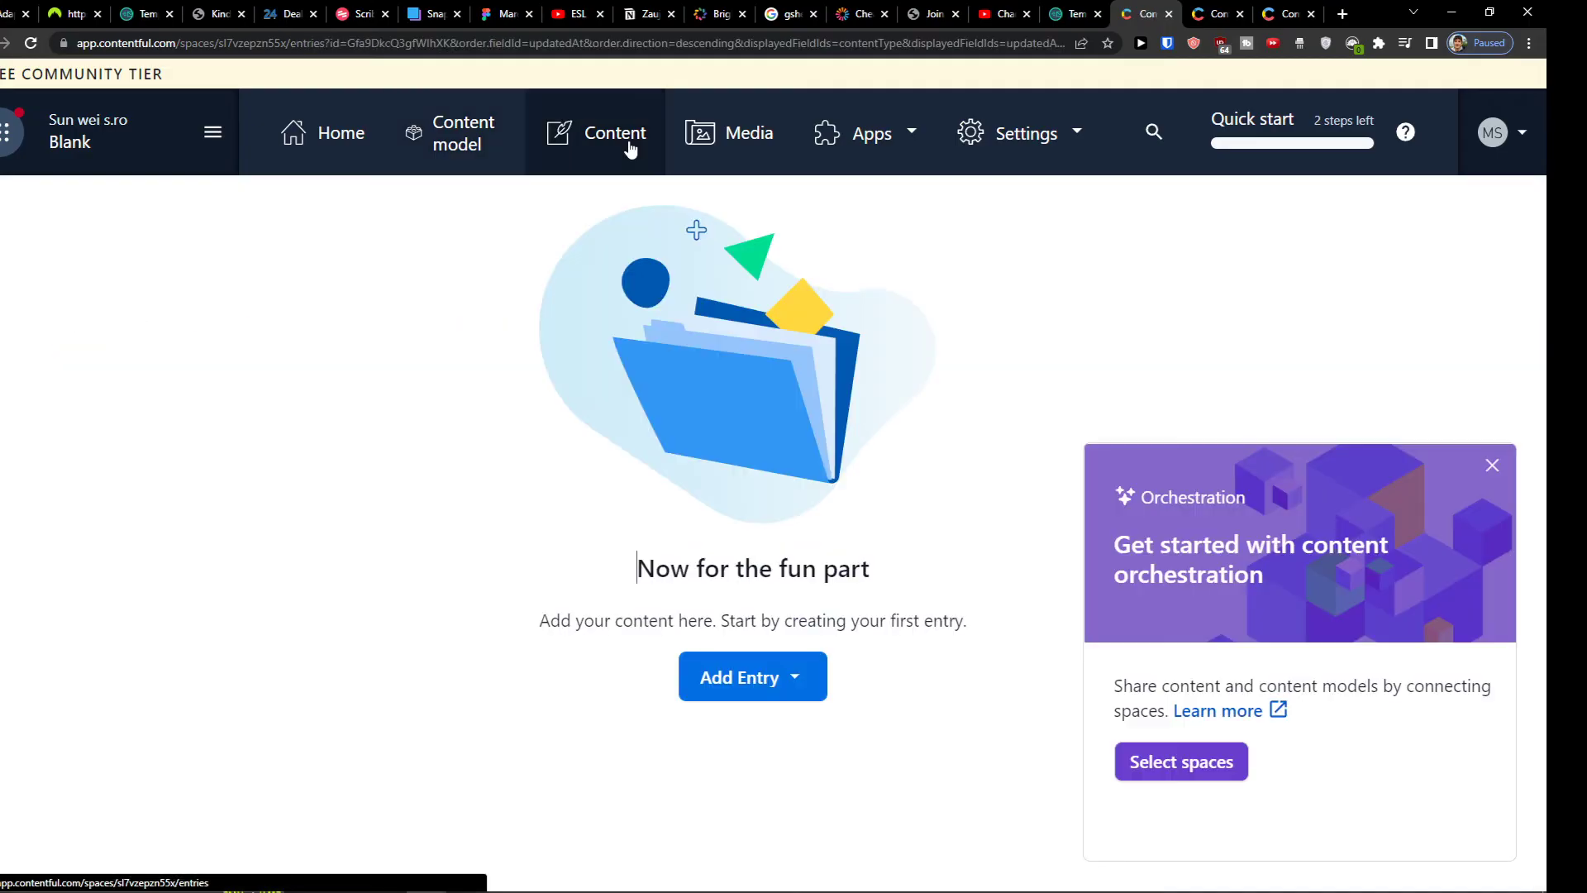
{"action": "left_click", "coordinate": [513, 135]}
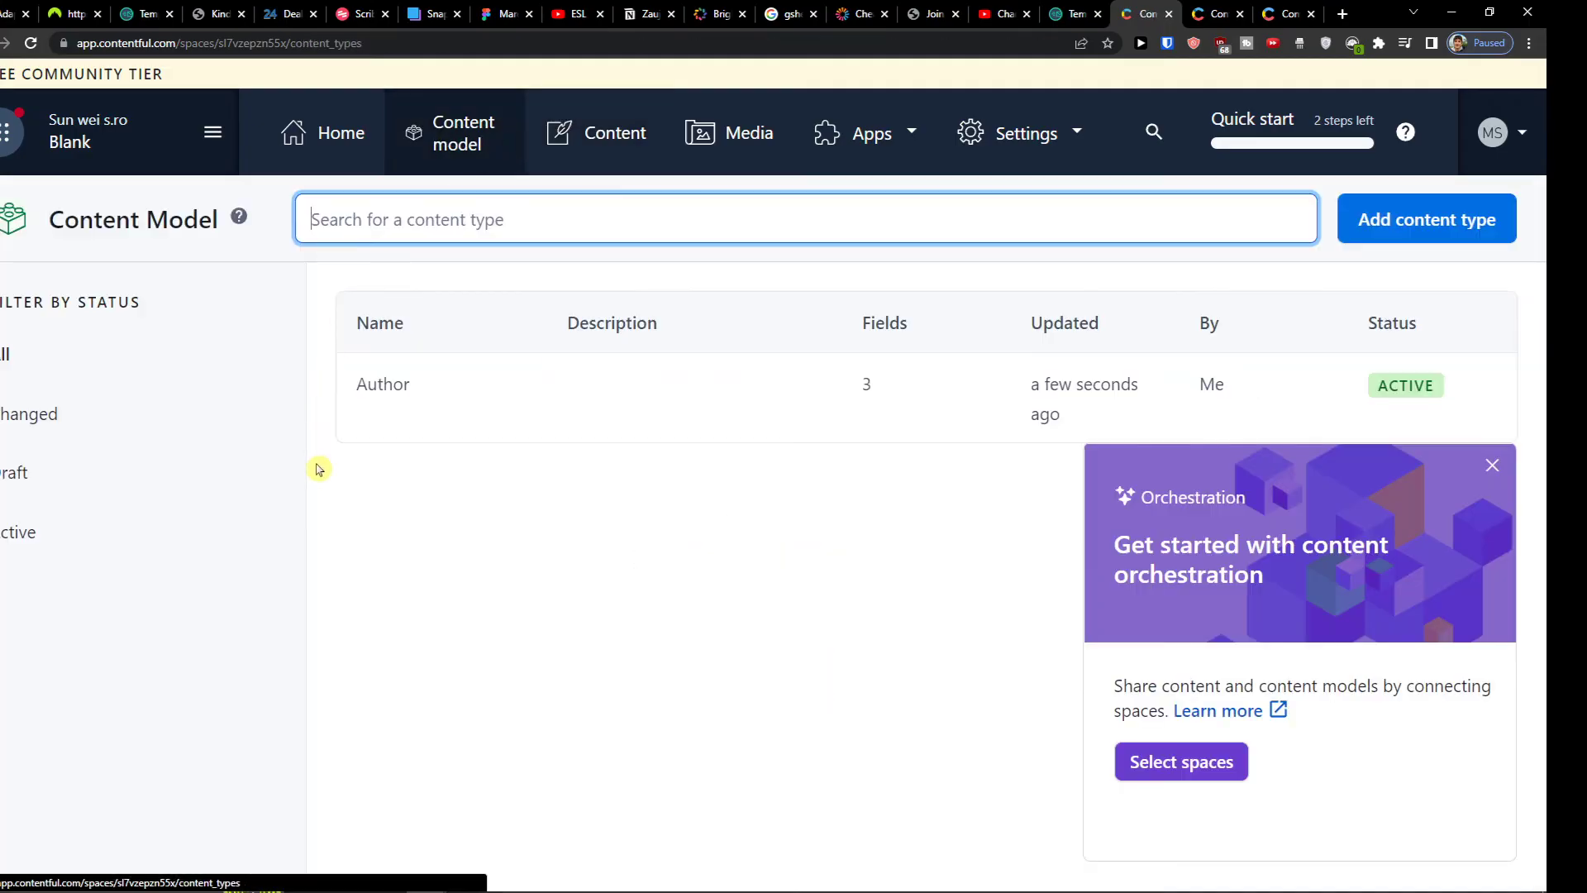
{"action": "left_click", "coordinate": [1014, 427]}
{"action": "left_click", "coordinate": [1395, 239]}
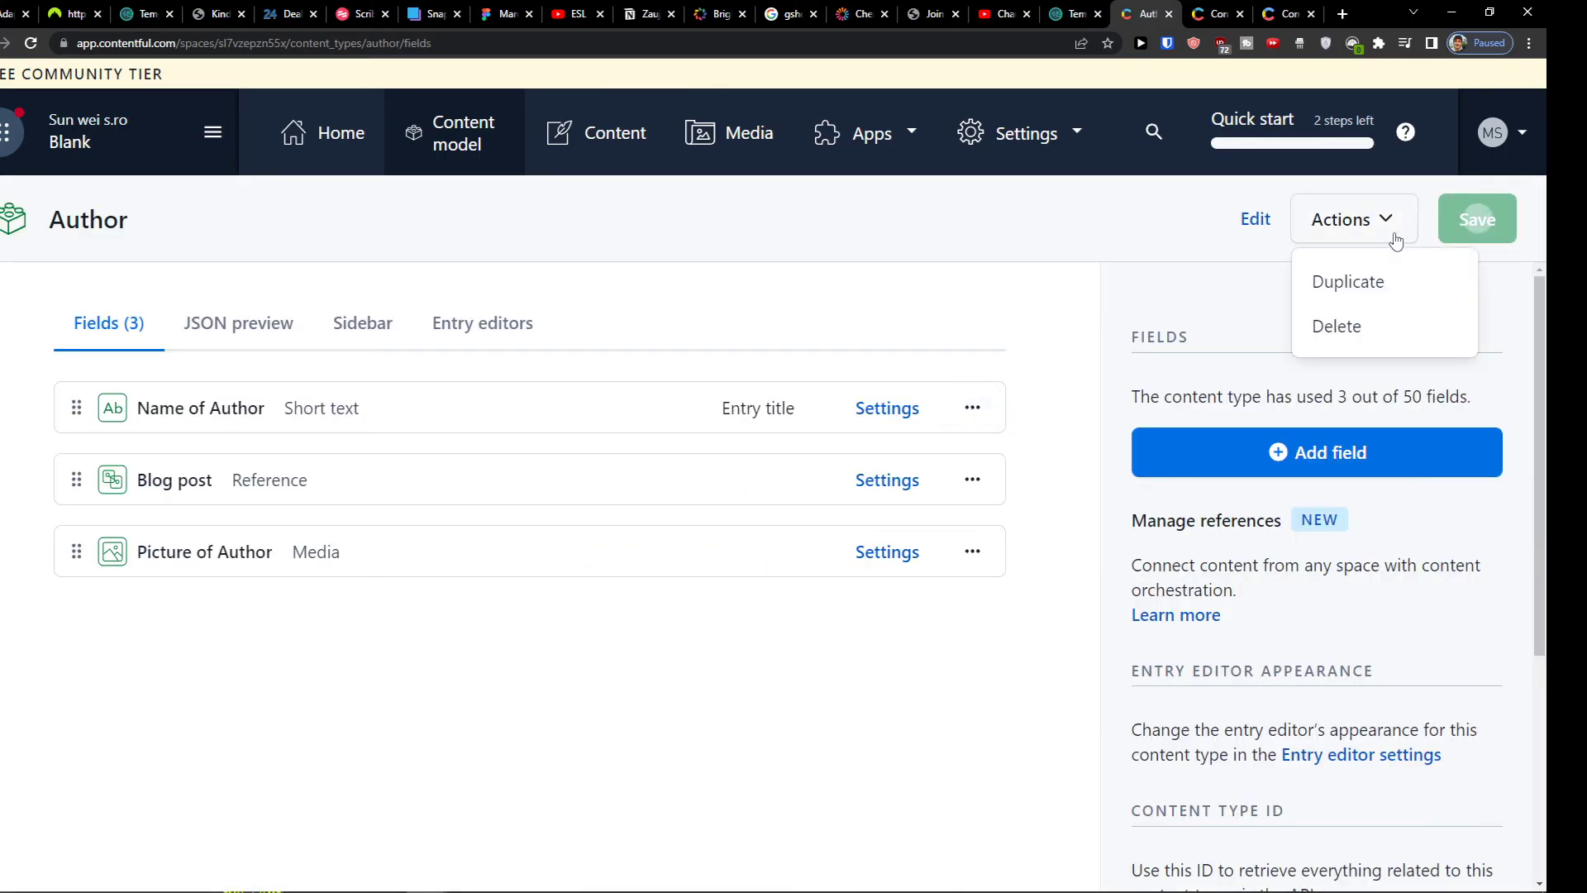
{"action": "left_click", "coordinate": [1221, 258]}
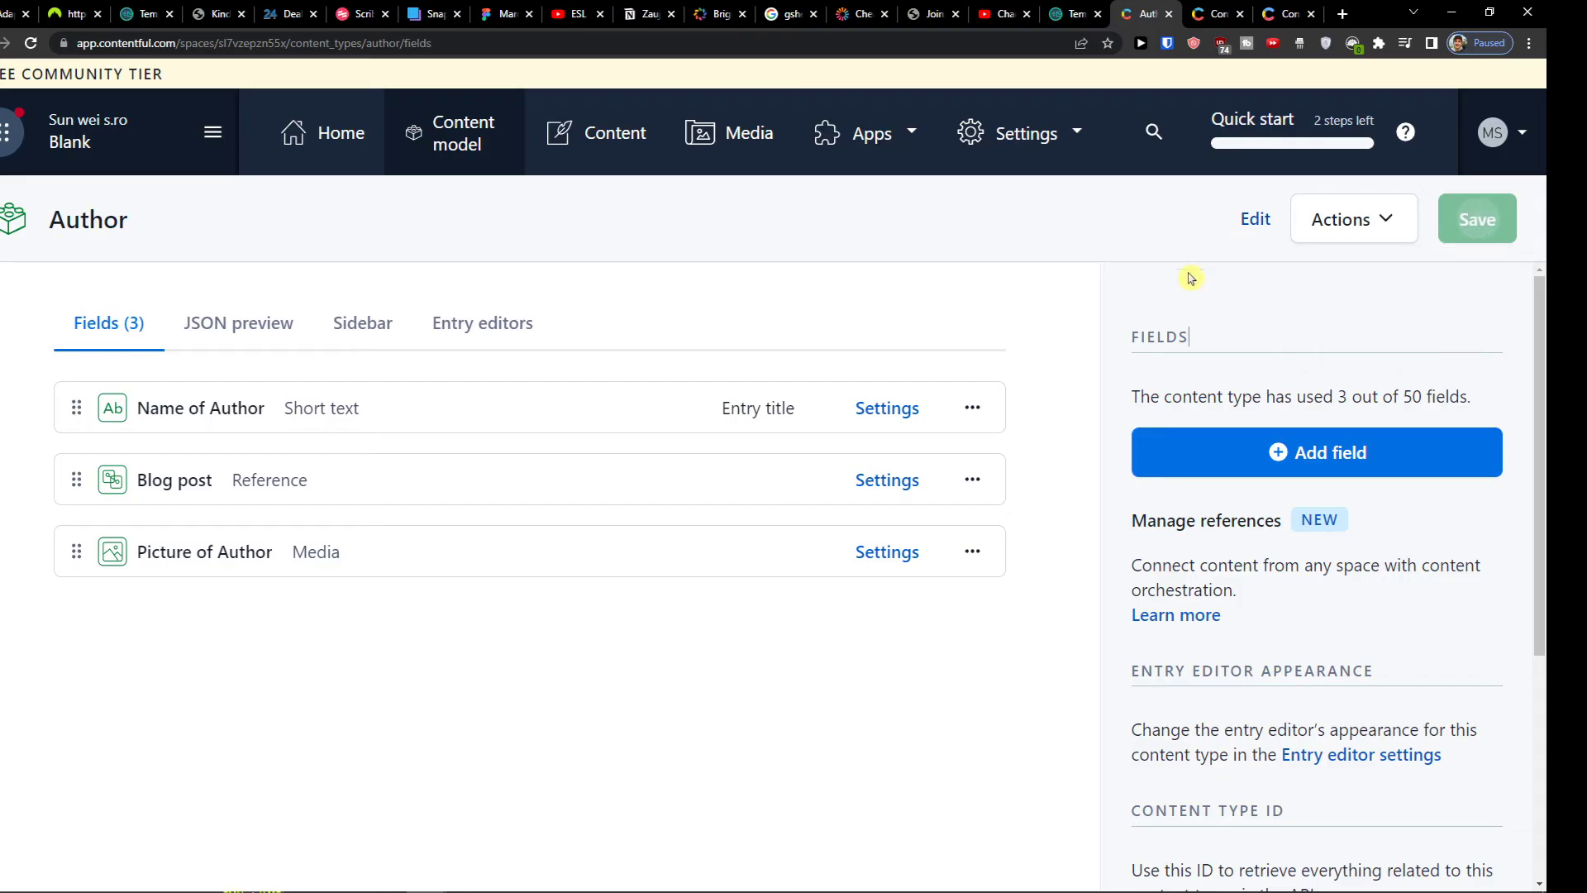
- Review the Author type's JSON definition, then return to its three fields
{"action": "scroll", "coordinate": [1093, 561], "scroll_direction": "down", "scroll_amount": 5}
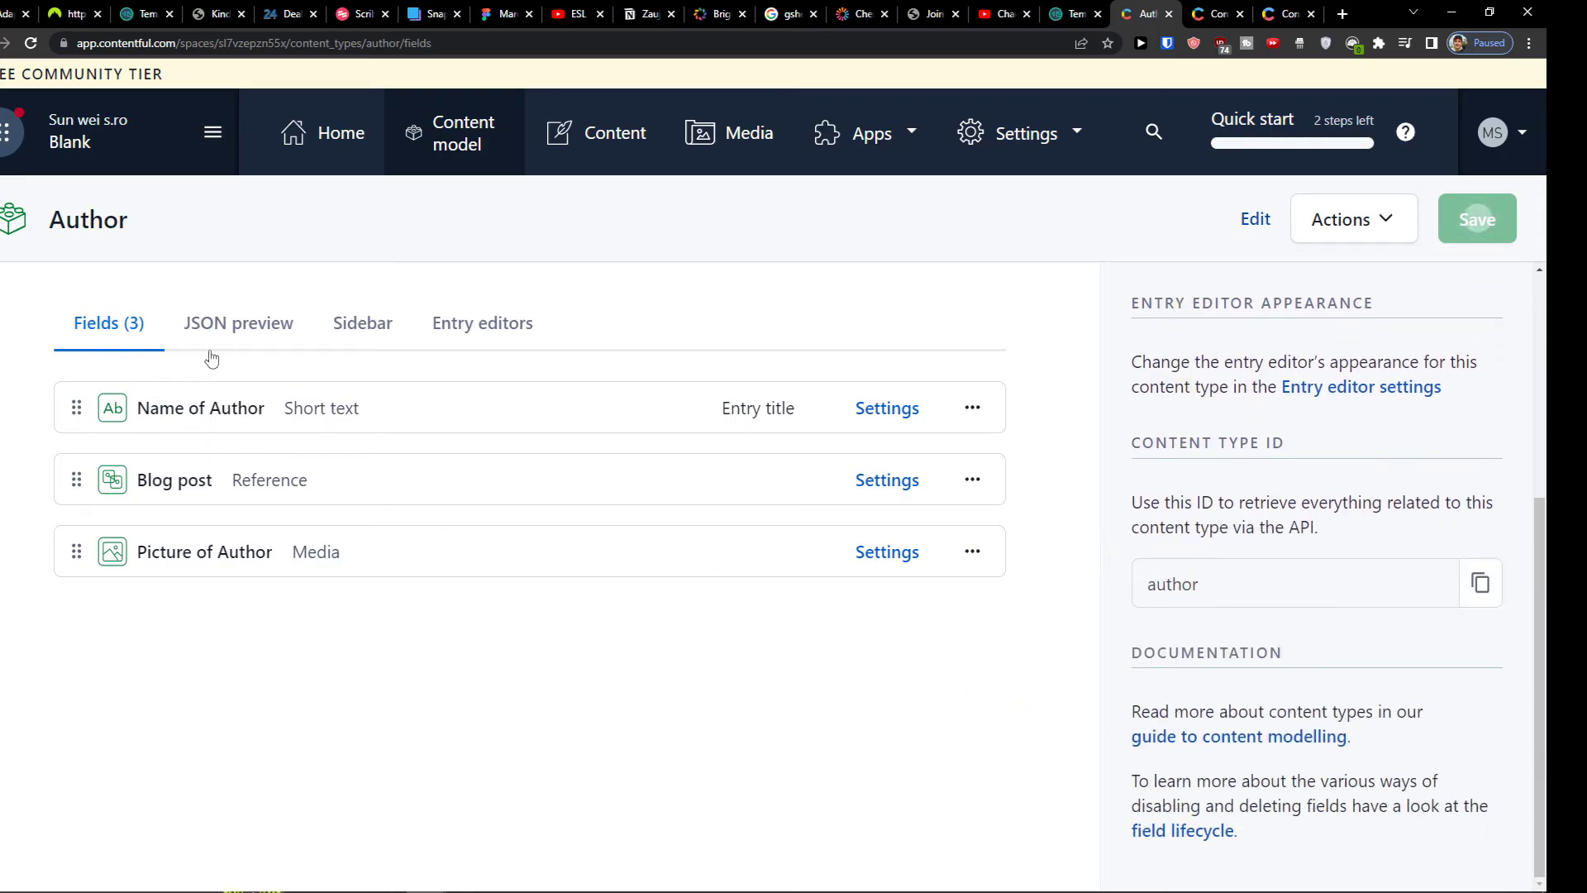
{"action": "left_click", "coordinate": [438, 323]}
{"action": "left_click", "coordinate": [411, 321]}
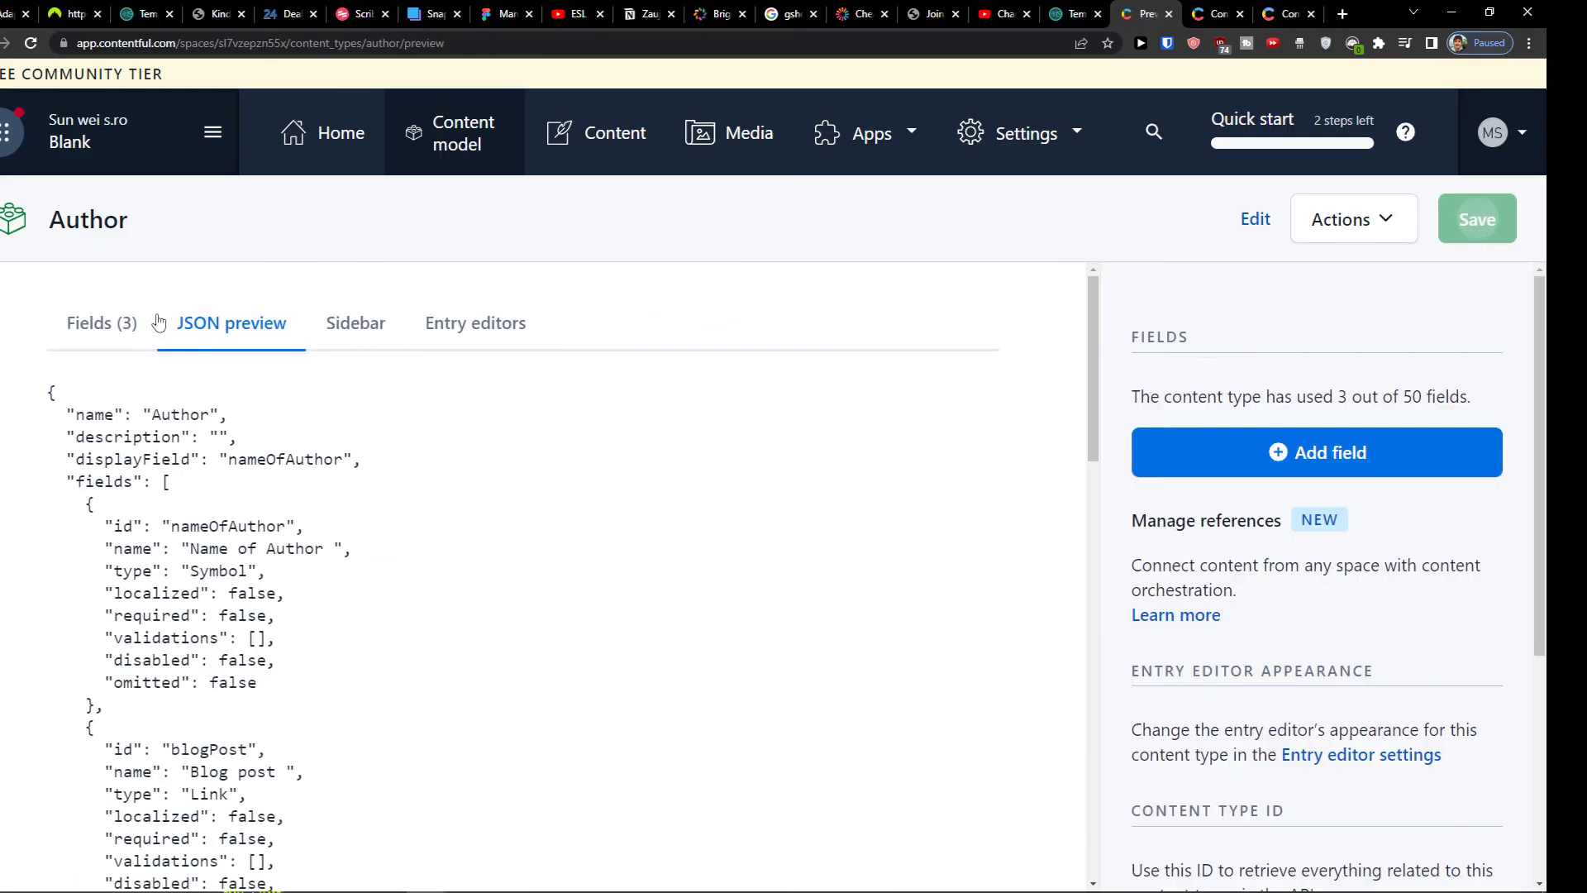
{"action": "scroll", "coordinate": [624, 421], "scroll_direction": "down", "scroll_amount": 10}
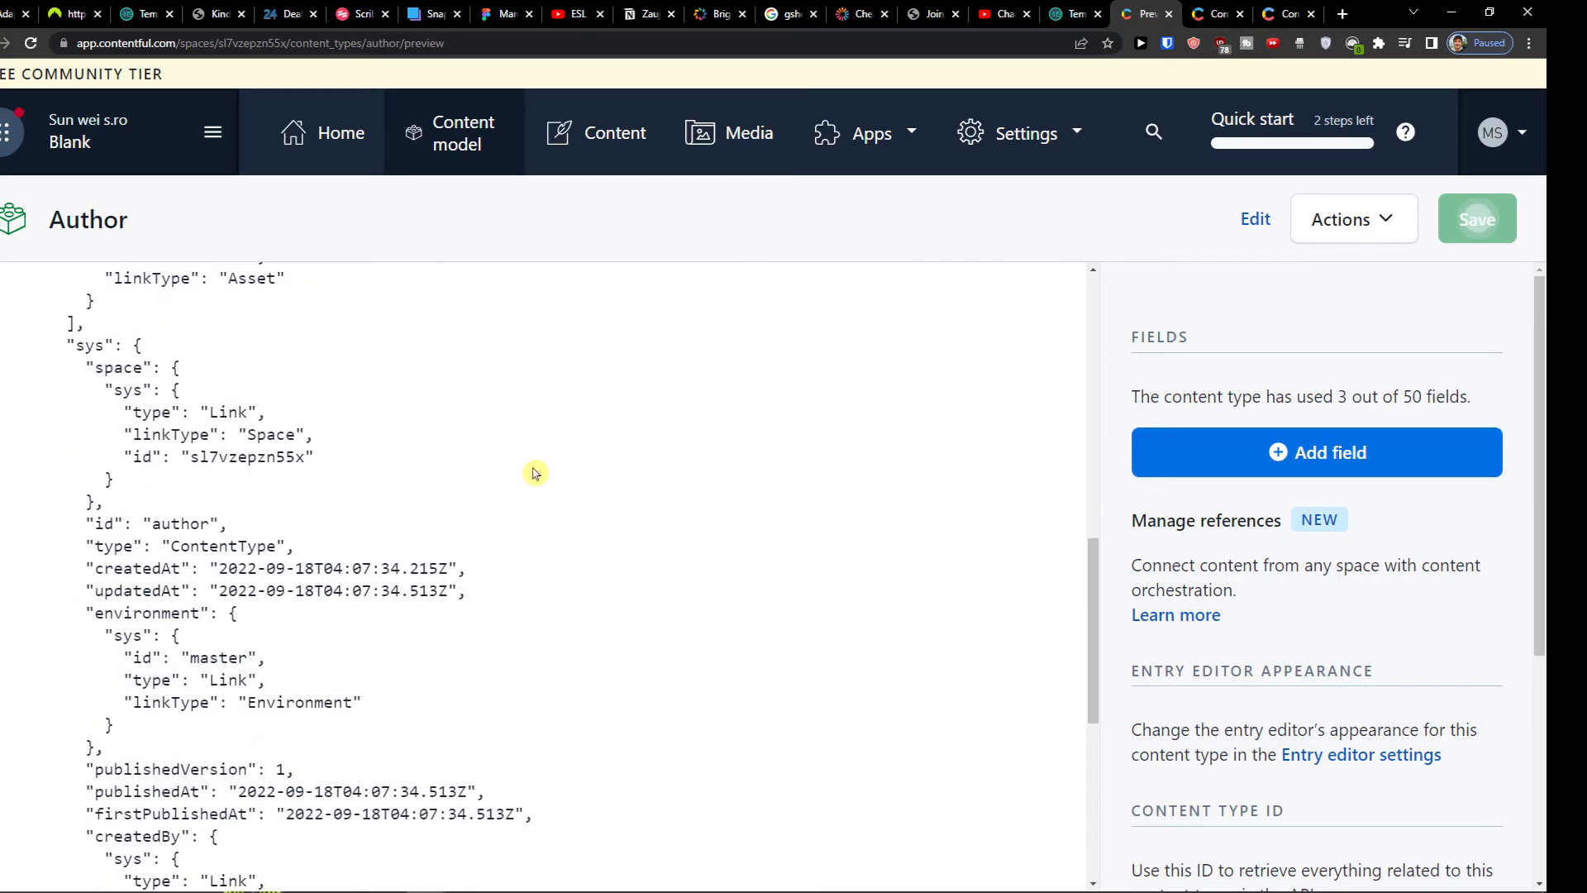
{"action": "scroll", "coordinate": [530, 472], "scroll_direction": "down", "scroll_amount": 2}
{"action": "scroll", "coordinate": [496, 467], "scroll_direction": "up", "scroll_amount": 15}
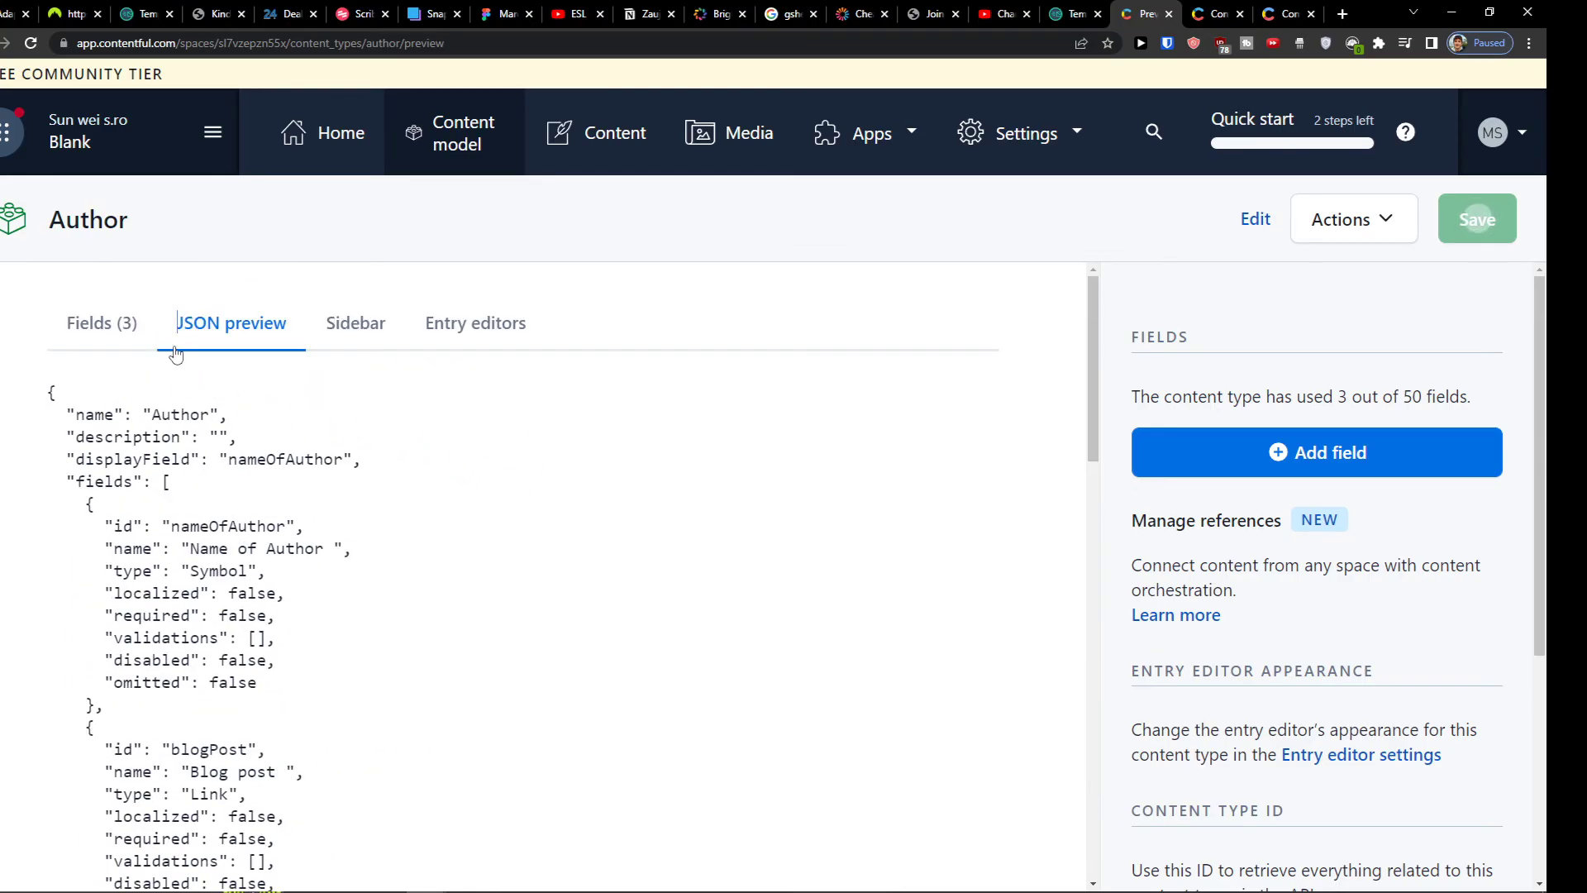
{"action": "left_click", "coordinate": [92, 324]}
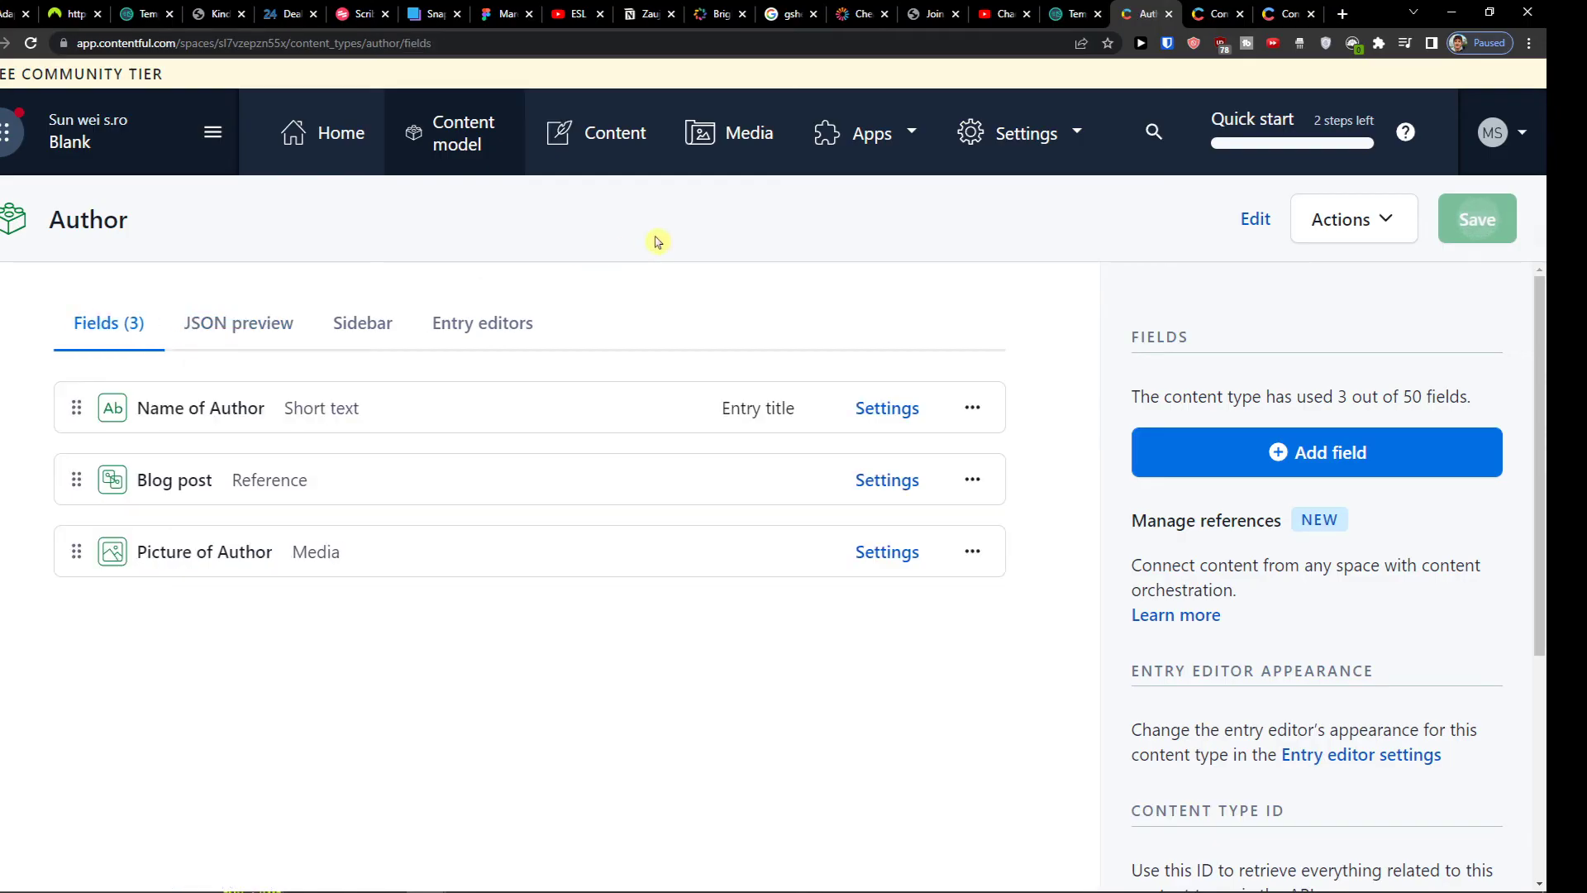
- Create a new Author entry and browse existing blog post entries without linking any
{"action": "left_click", "coordinate": [622, 154]}
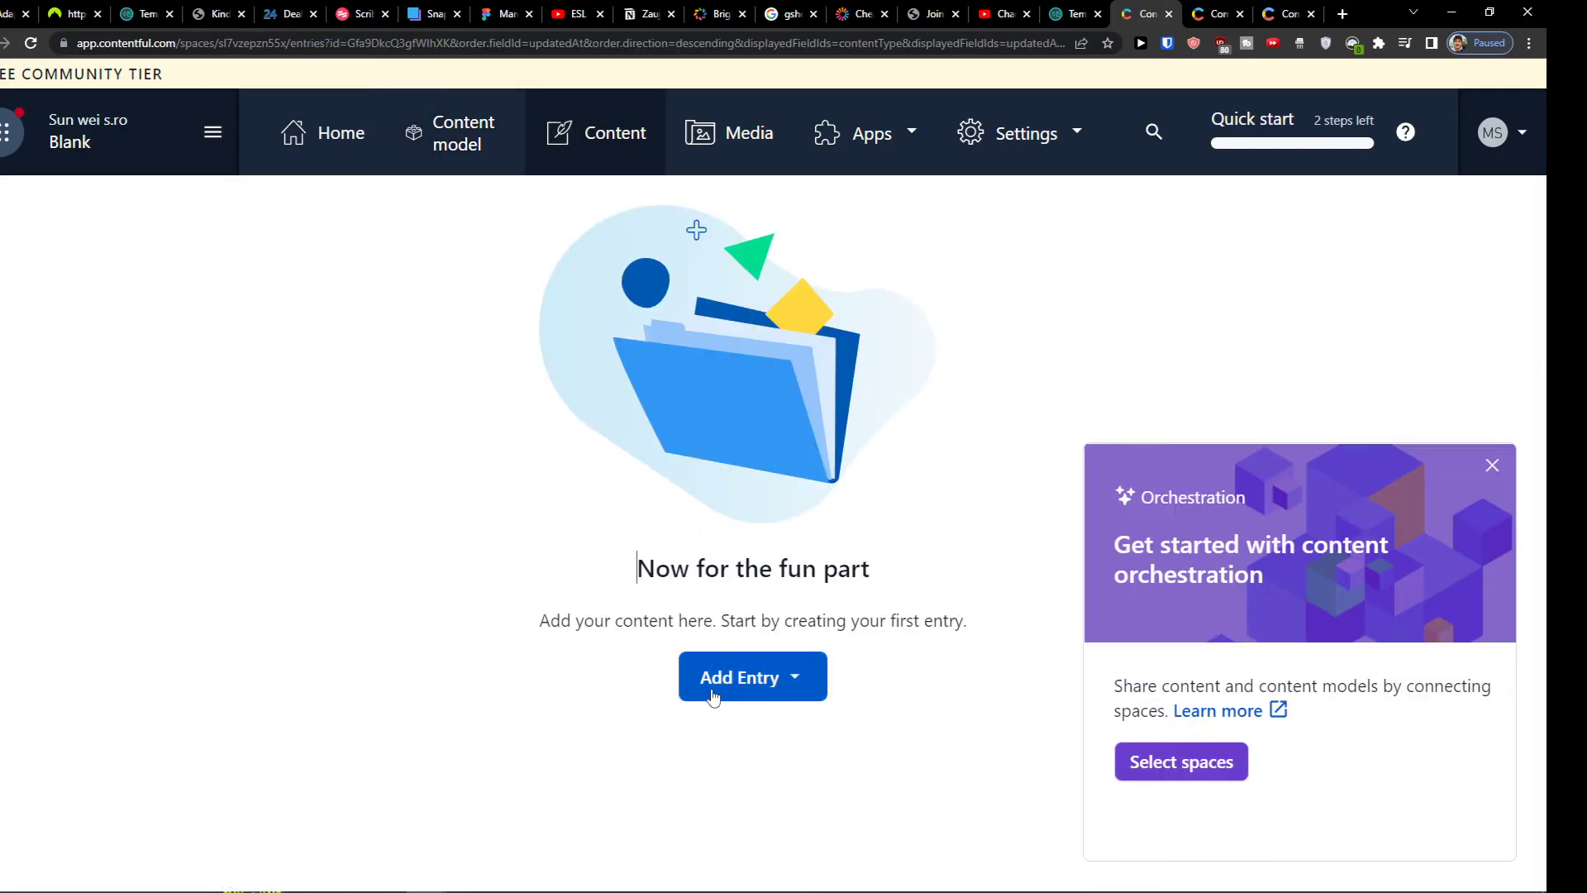
{"action": "left_click", "coordinate": [777, 687]}
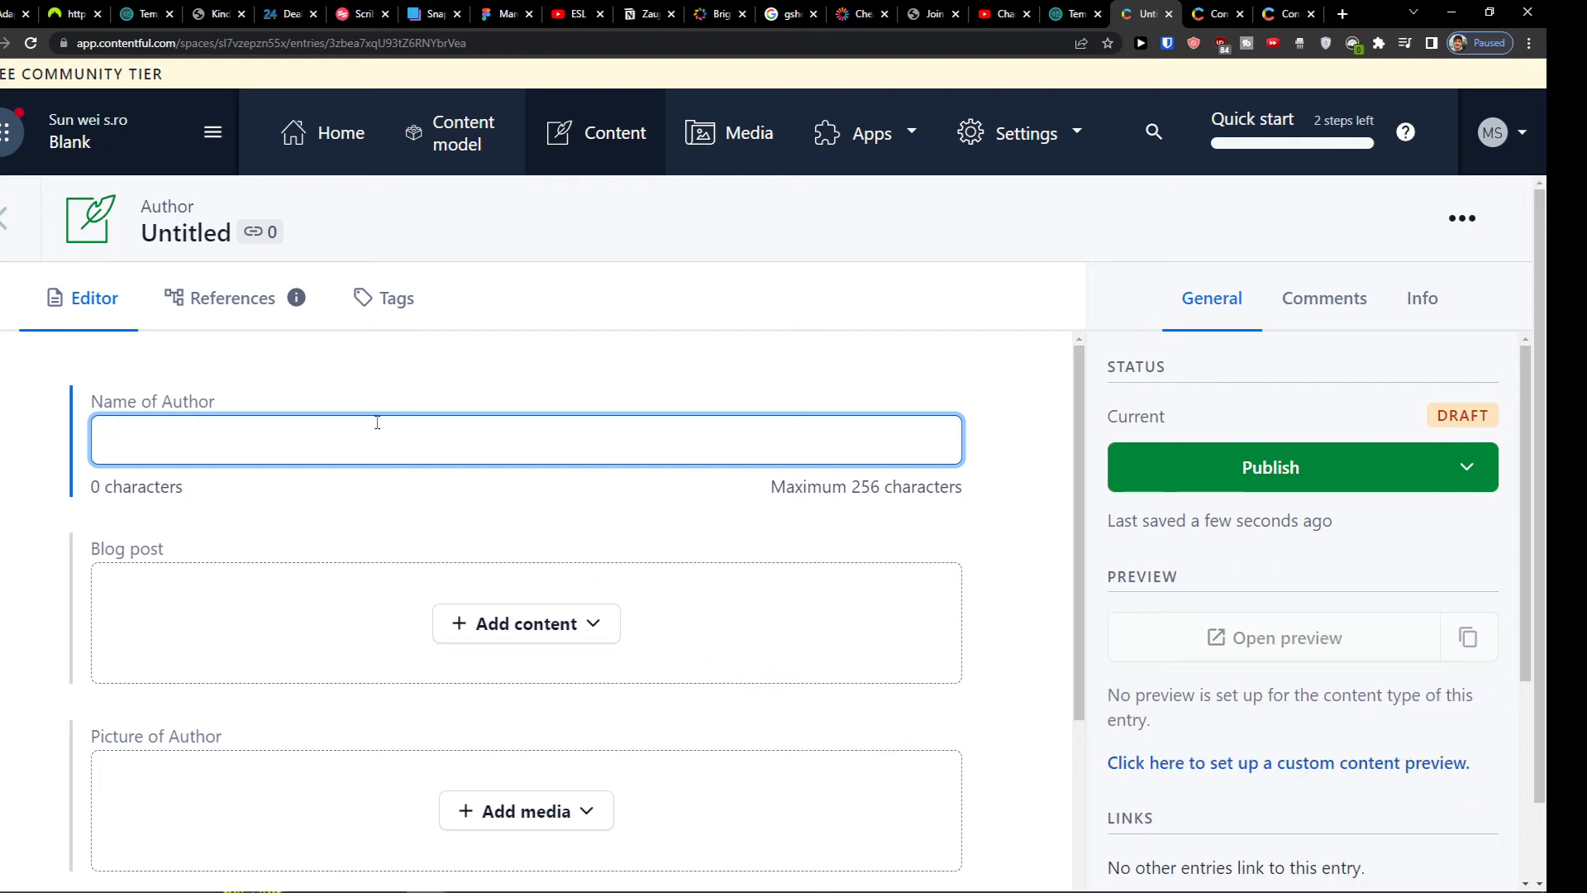
{"action": "scroll", "coordinate": [213, 369], "scroll_direction": "down", "scroll_amount": 1}
{"action": "scroll", "coordinate": [211, 367], "scroll_direction": "up", "scroll_amount": 1}
{"action": "scroll", "coordinate": [184, 537], "scroll_direction": "down", "scroll_amount": 1}
{"action": "scroll", "coordinate": [198, 496], "scroll_direction": "up", "scroll_amount": 1}
{"action": "left_click", "coordinate": [488, 624]}
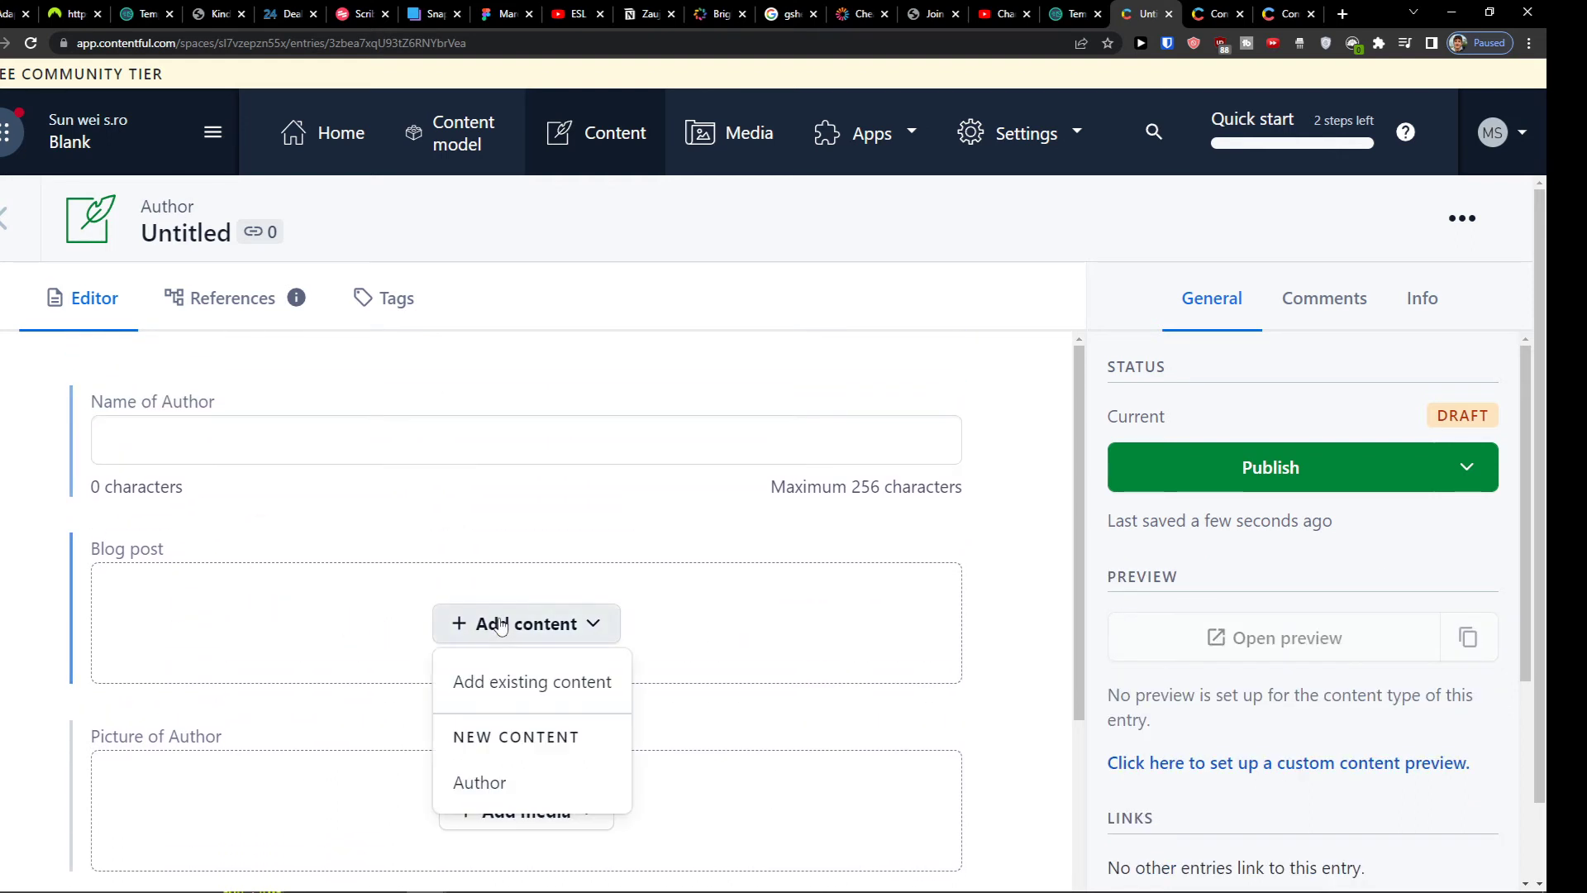
{"action": "left_click", "coordinate": [493, 677]}
{"action": "left_click", "coordinate": [1202, 156]}
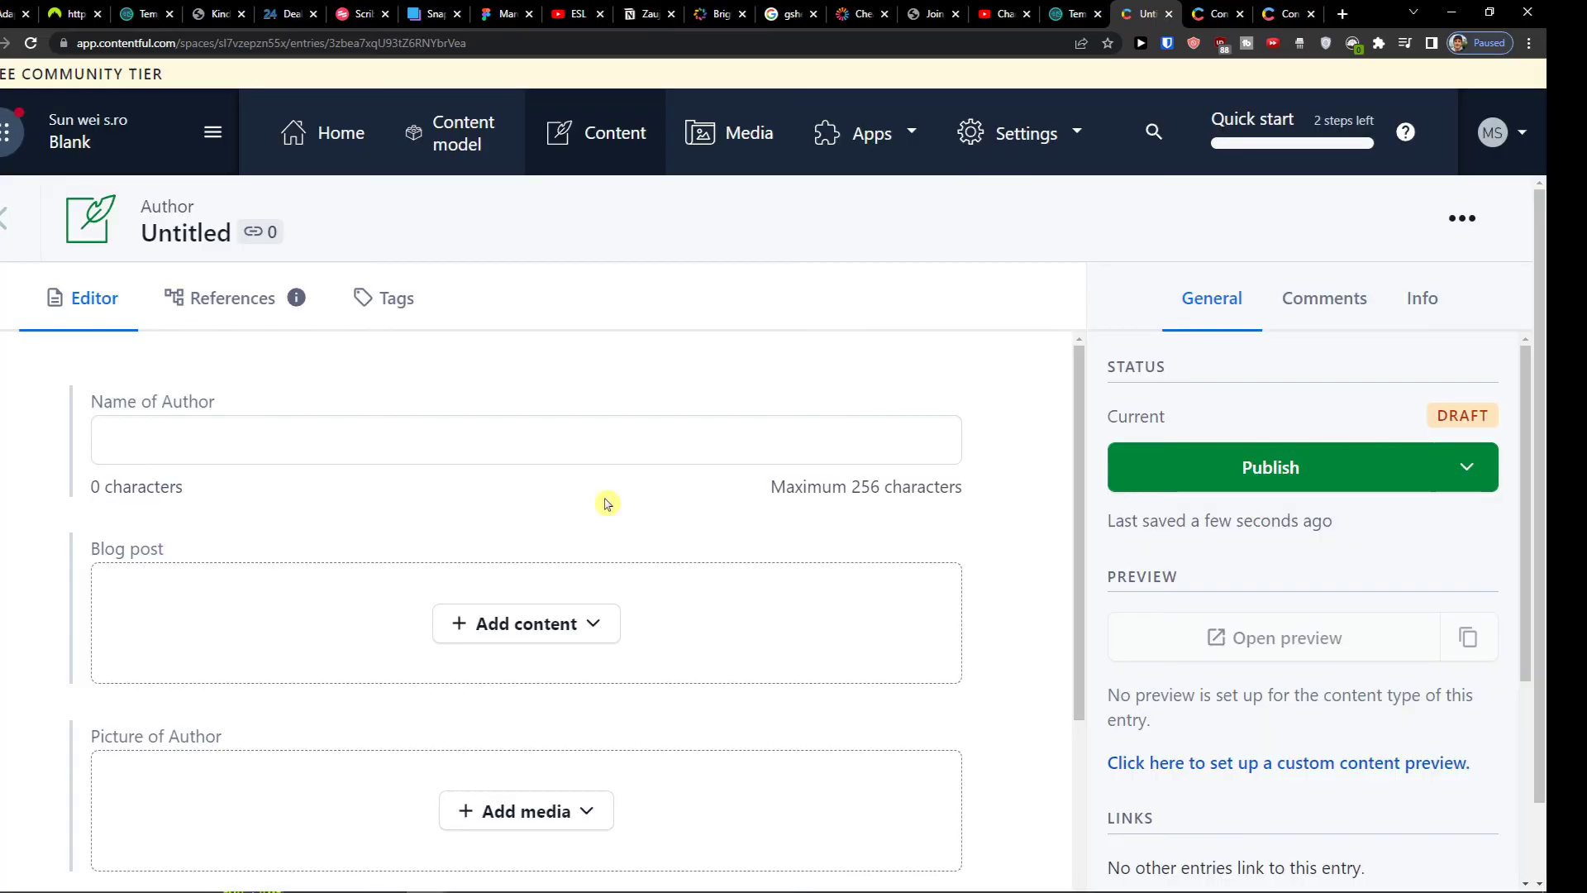
- Attach a new untitled media asset as Picture of Author and return to the entry
{"action": "scroll", "coordinate": [489, 733], "scroll_direction": "down", "scroll_amount": 1}
{"action": "left_click", "coordinate": [512, 726]}
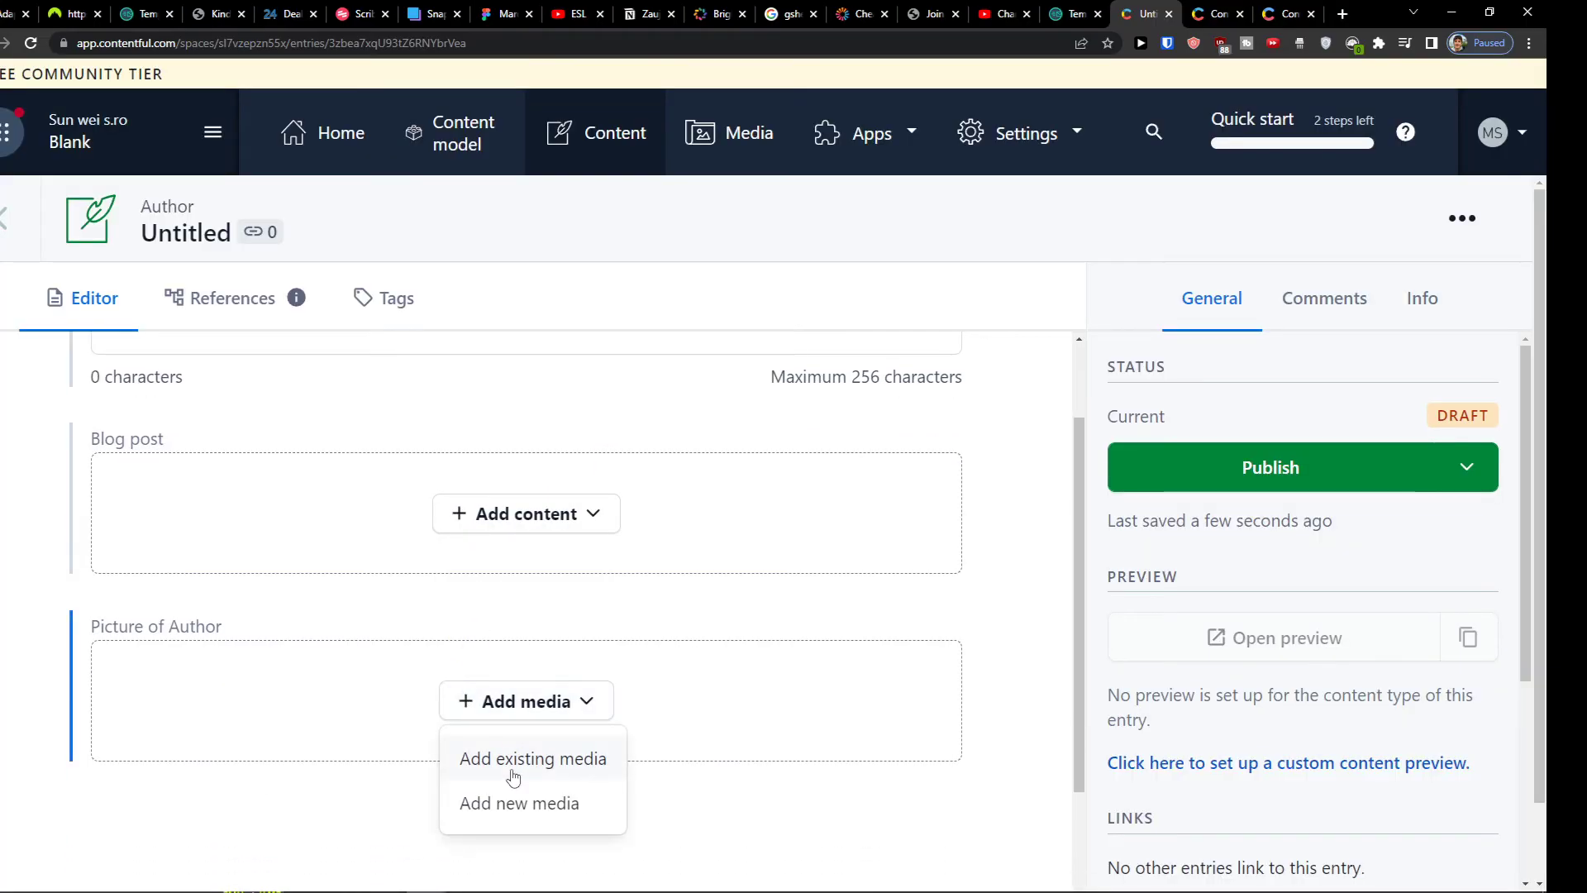
{"action": "left_click", "coordinate": [491, 829]}
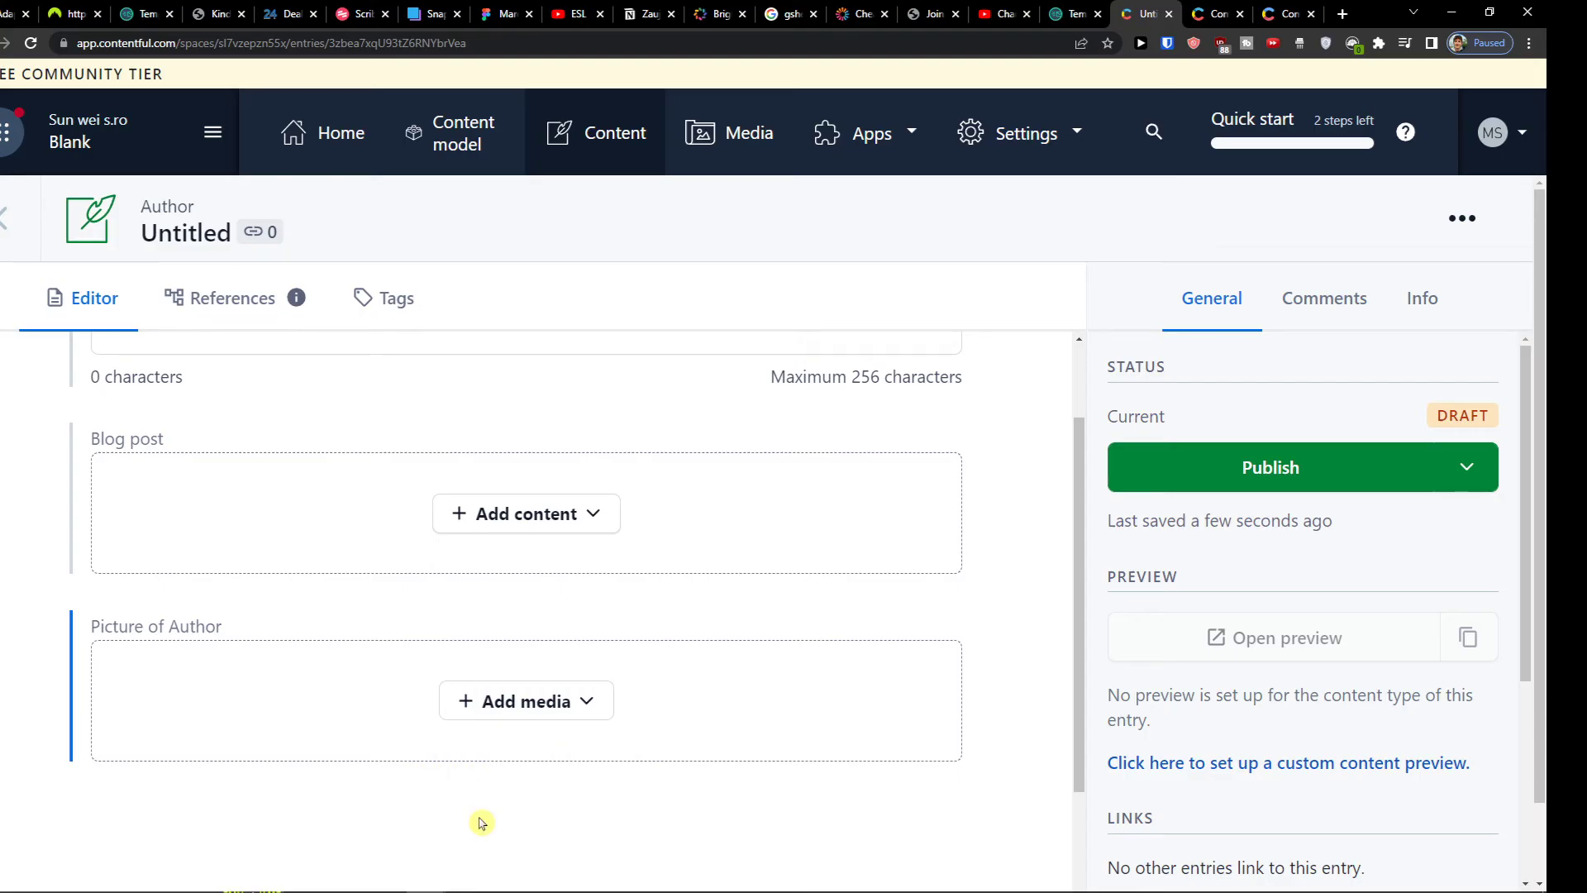
{"action": "scroll", "coordinate": [224, 448], "scroll_direction": "down", "scroll_amount": 4}
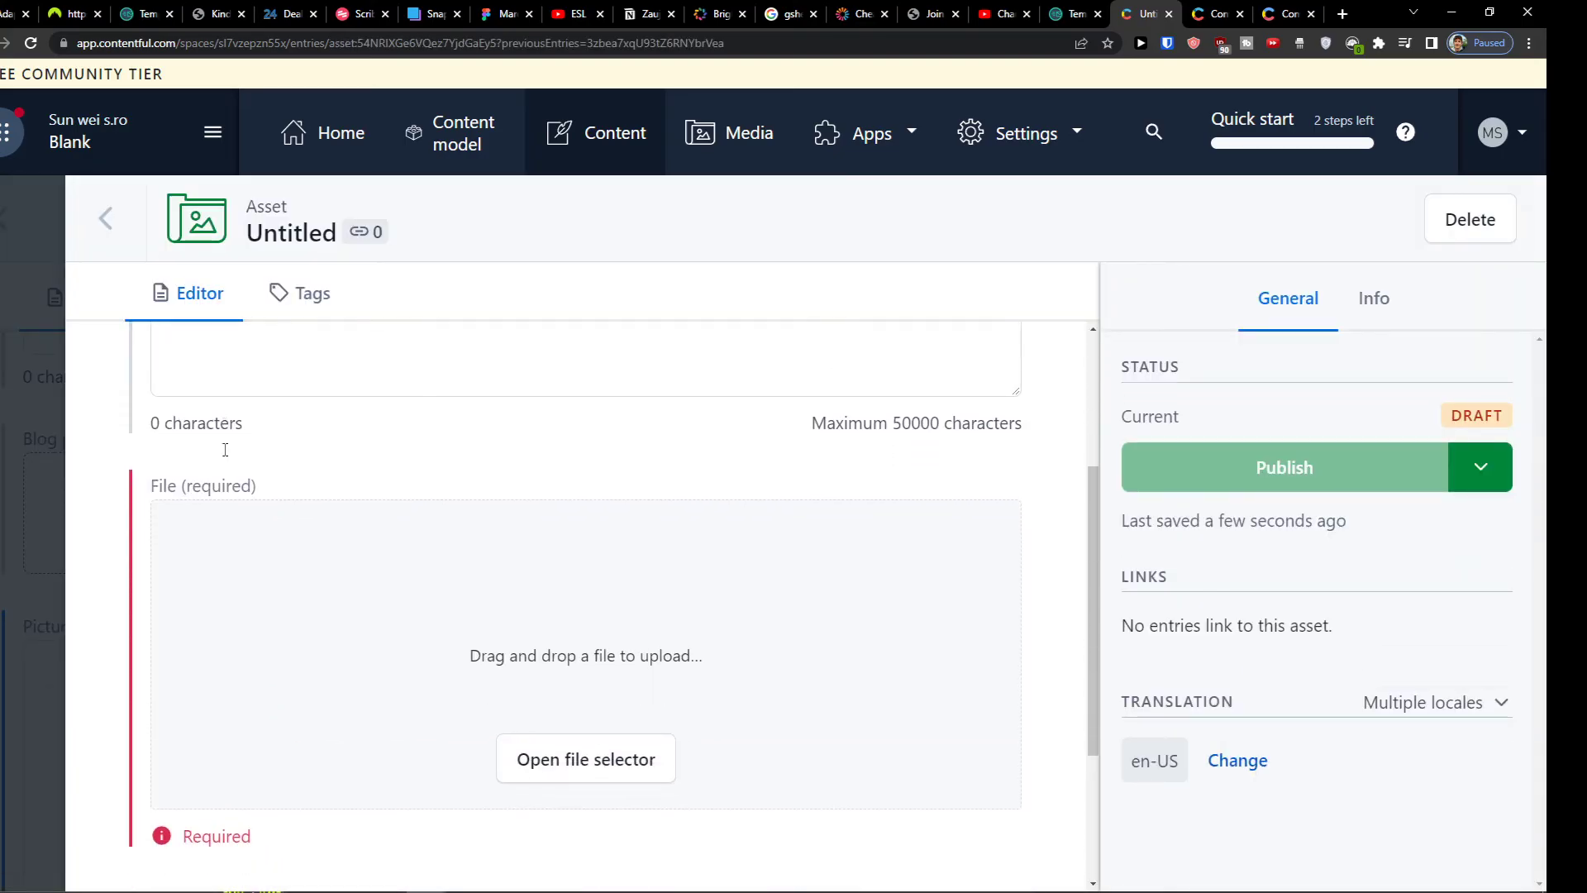
{"action": "left_click", "coordinate": [37, 347]}
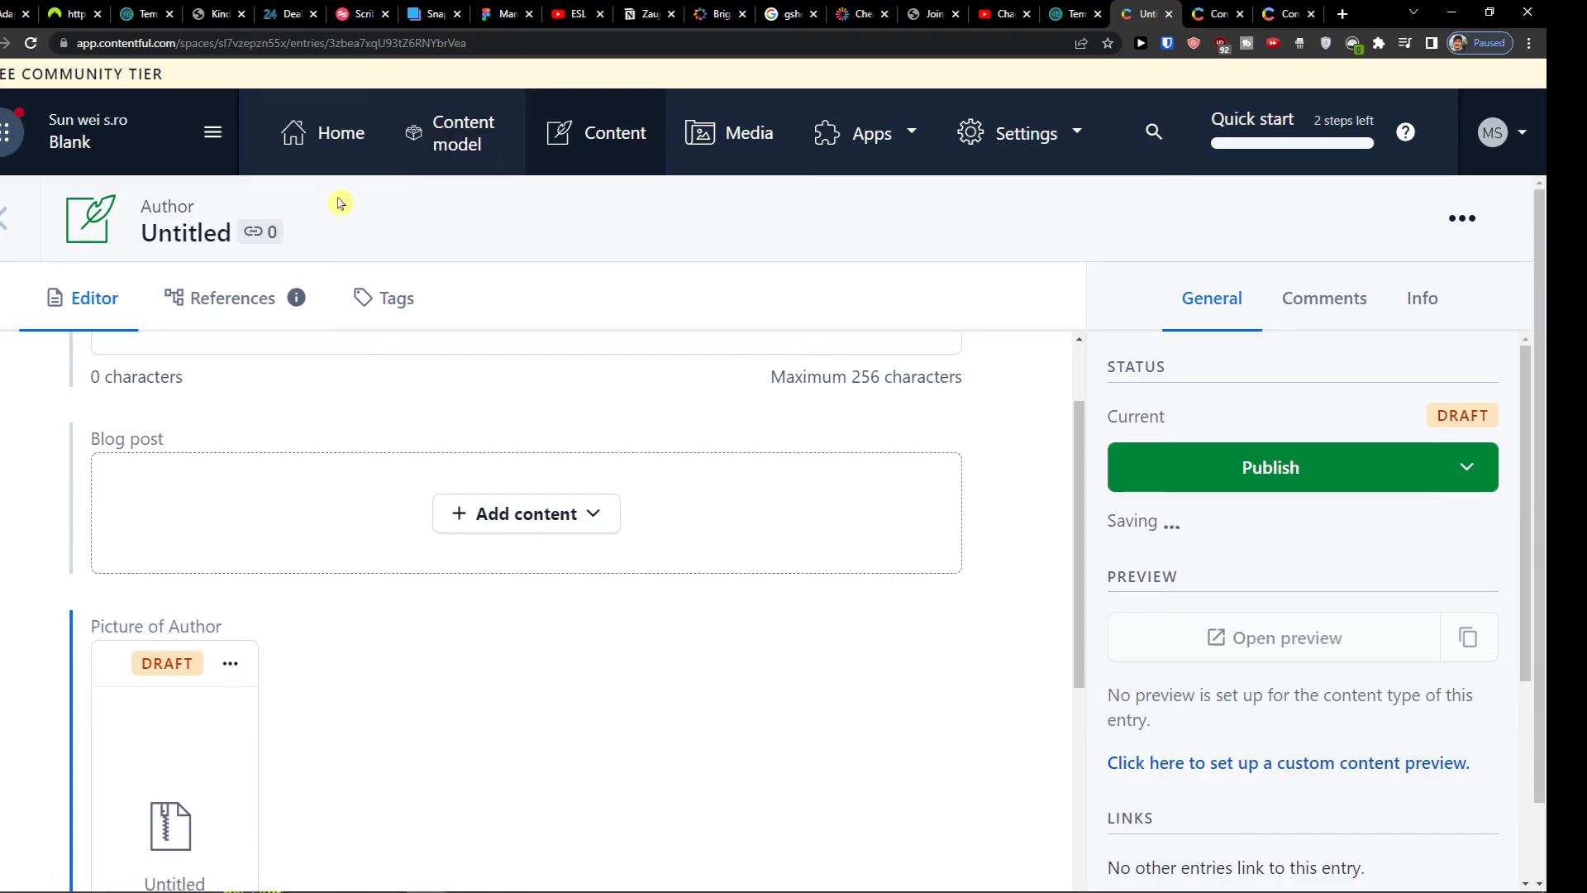
- Enter the author's name in the Name of Author field
{"action": "scroll", "coordinate": [724, 469], "scroll_direction": "up", "scroll_amount": 2}
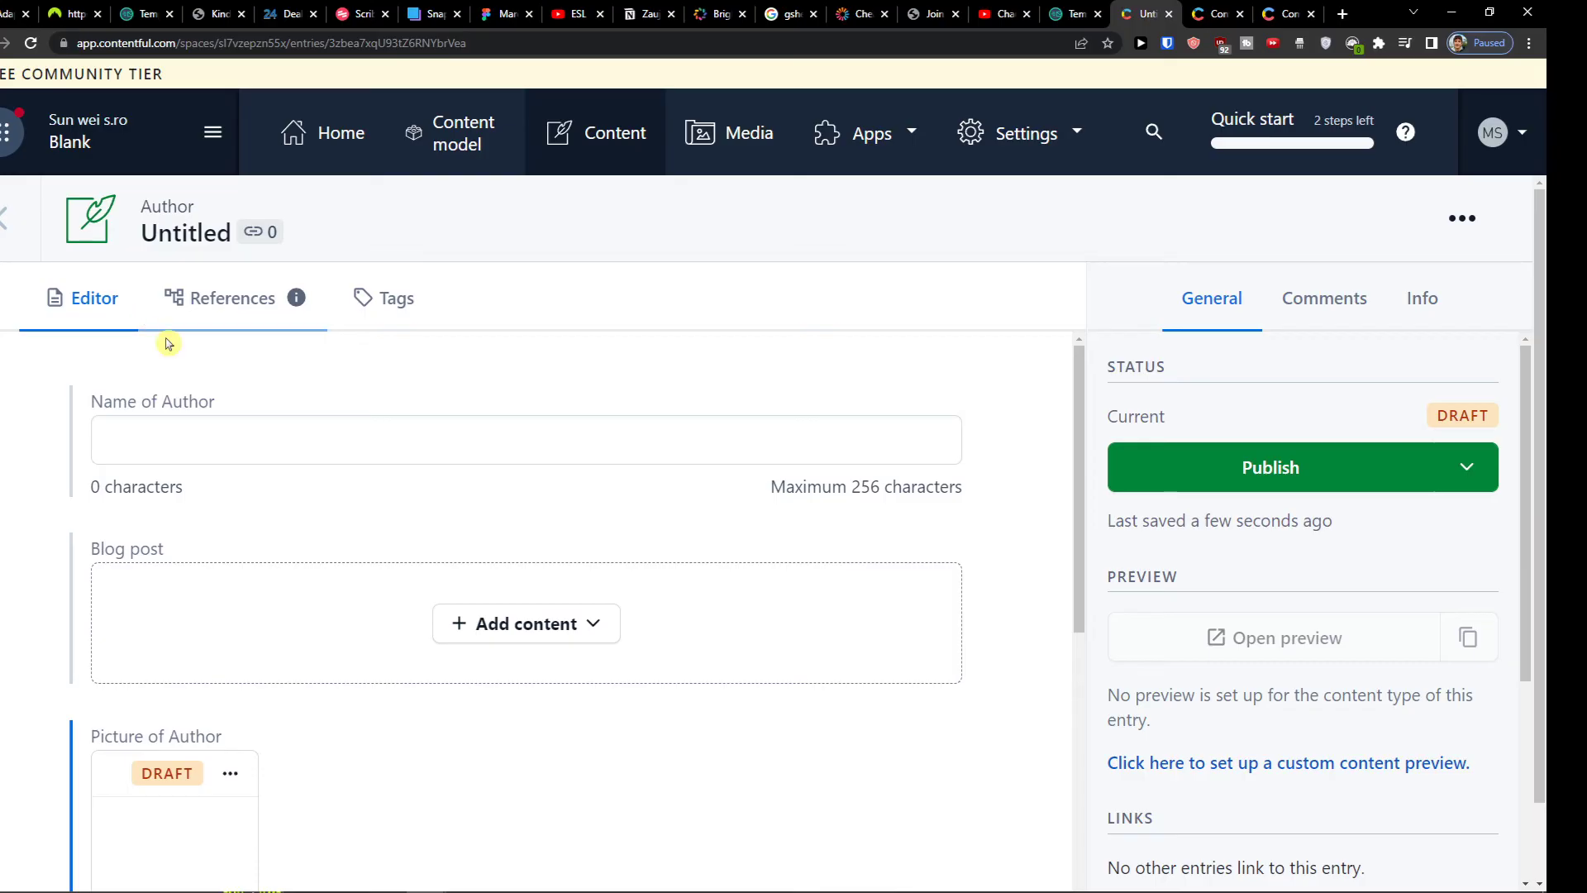
{"action": "left_click", "coordinate": [190, 425]}
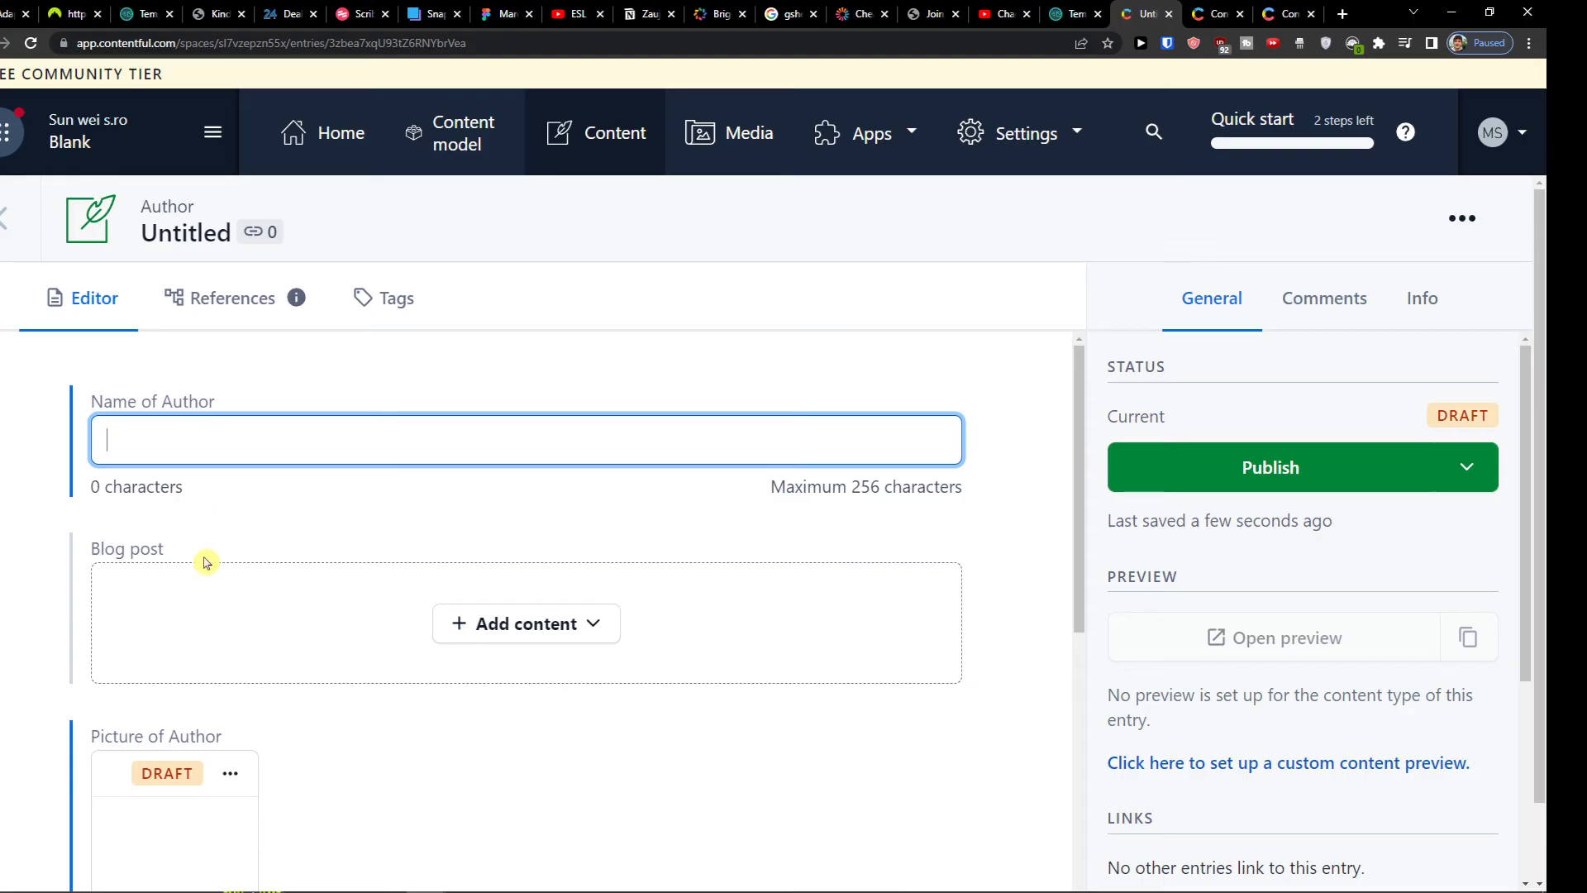
{"action": "type", "text": "M"}
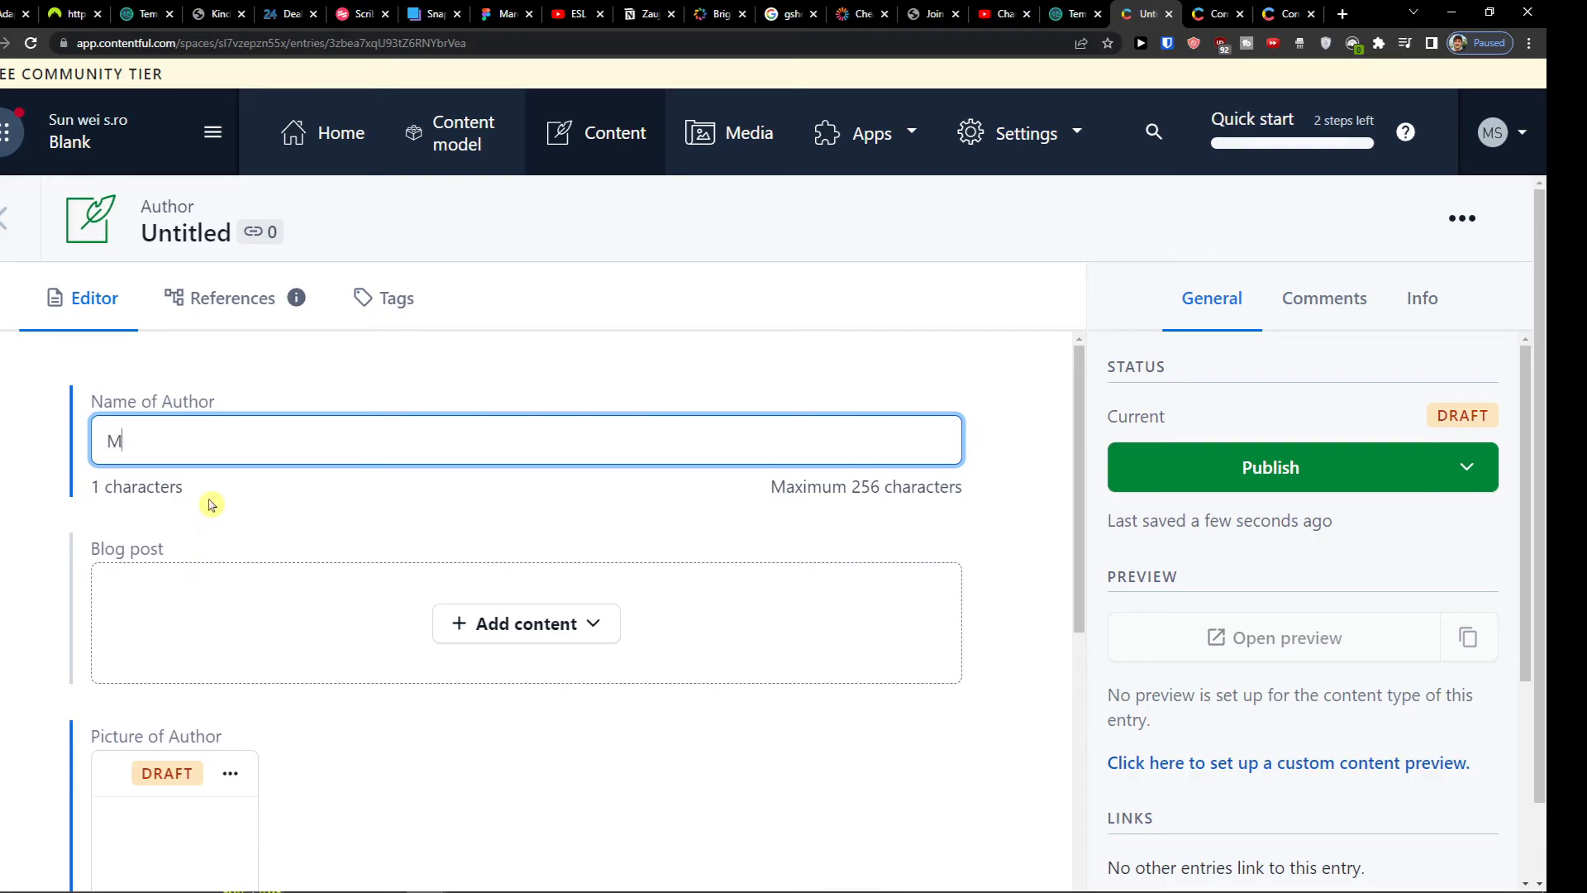
{"action": "type", "text": "arcus"}
- Link a new untitled Author entry as the Blog post and return
{"action": "left_click", "coordinate": [492, 621]}
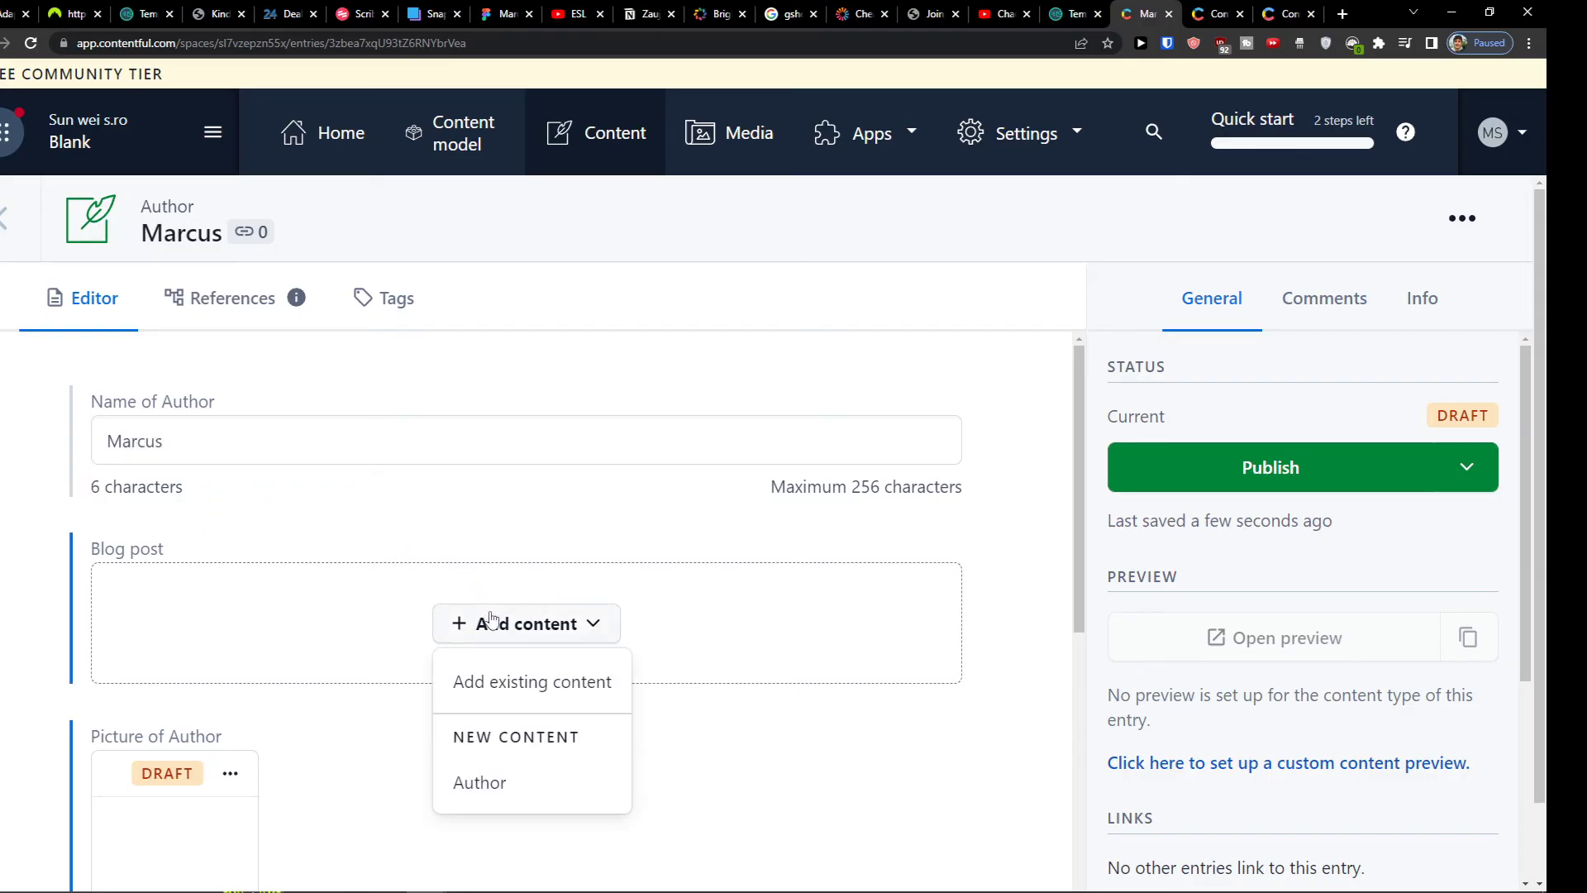
{"action": "left_click", "coordinate": [479, 782]}
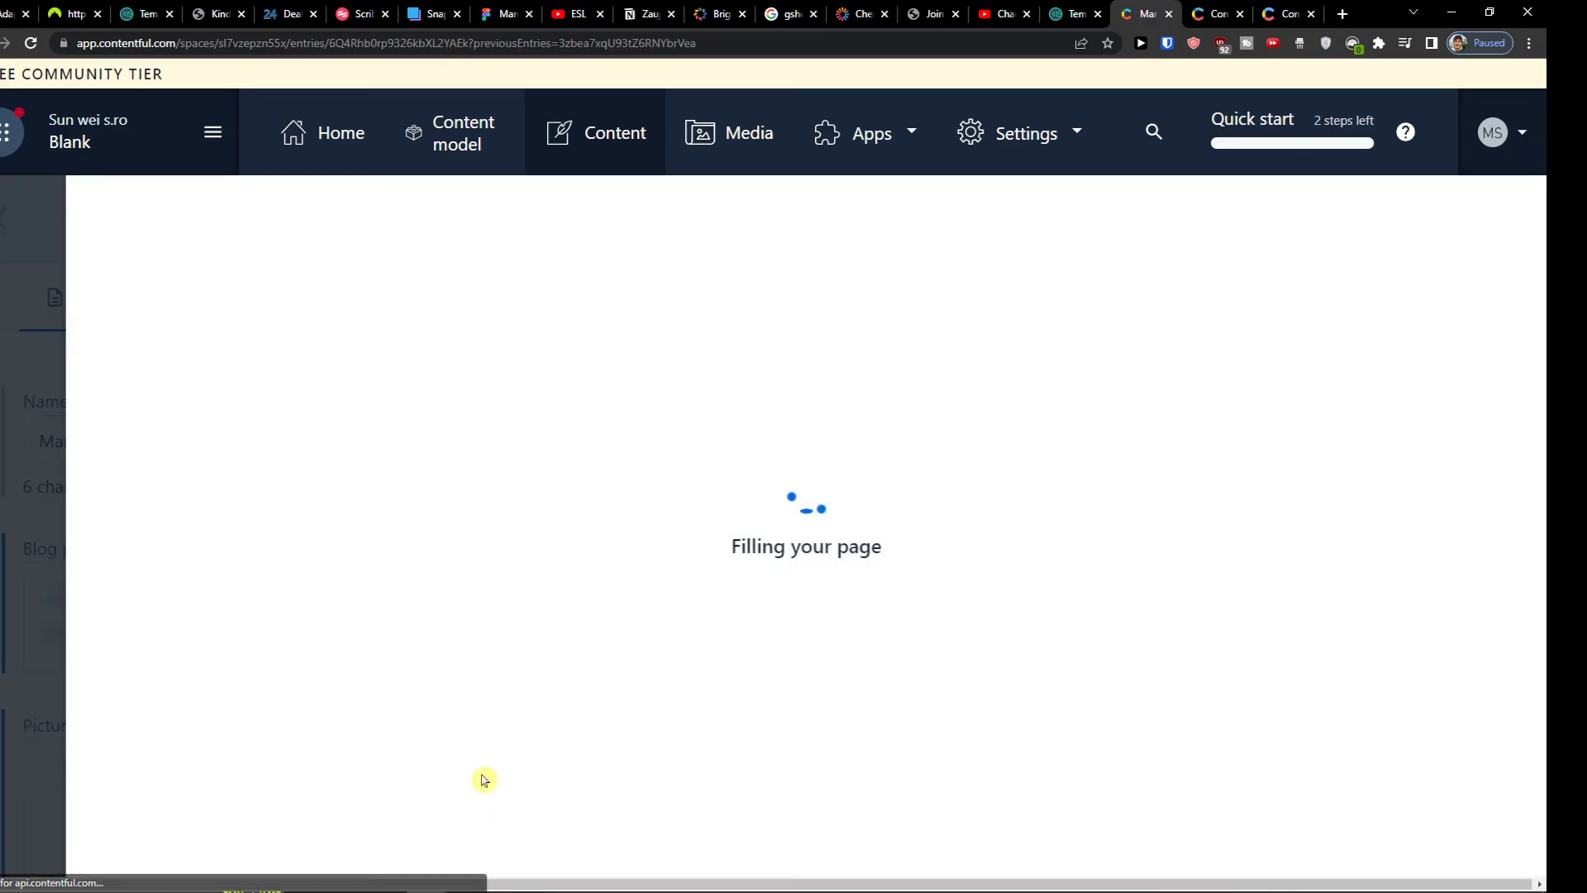
{"action": "scroll", "coordinate": [496, 584], "scroll_direction": "down", "scroll_amount": 1}
{"action": "scroll", "coordinate": [496, 584], "scroll_direction": "up", "scroll_amount": 1}
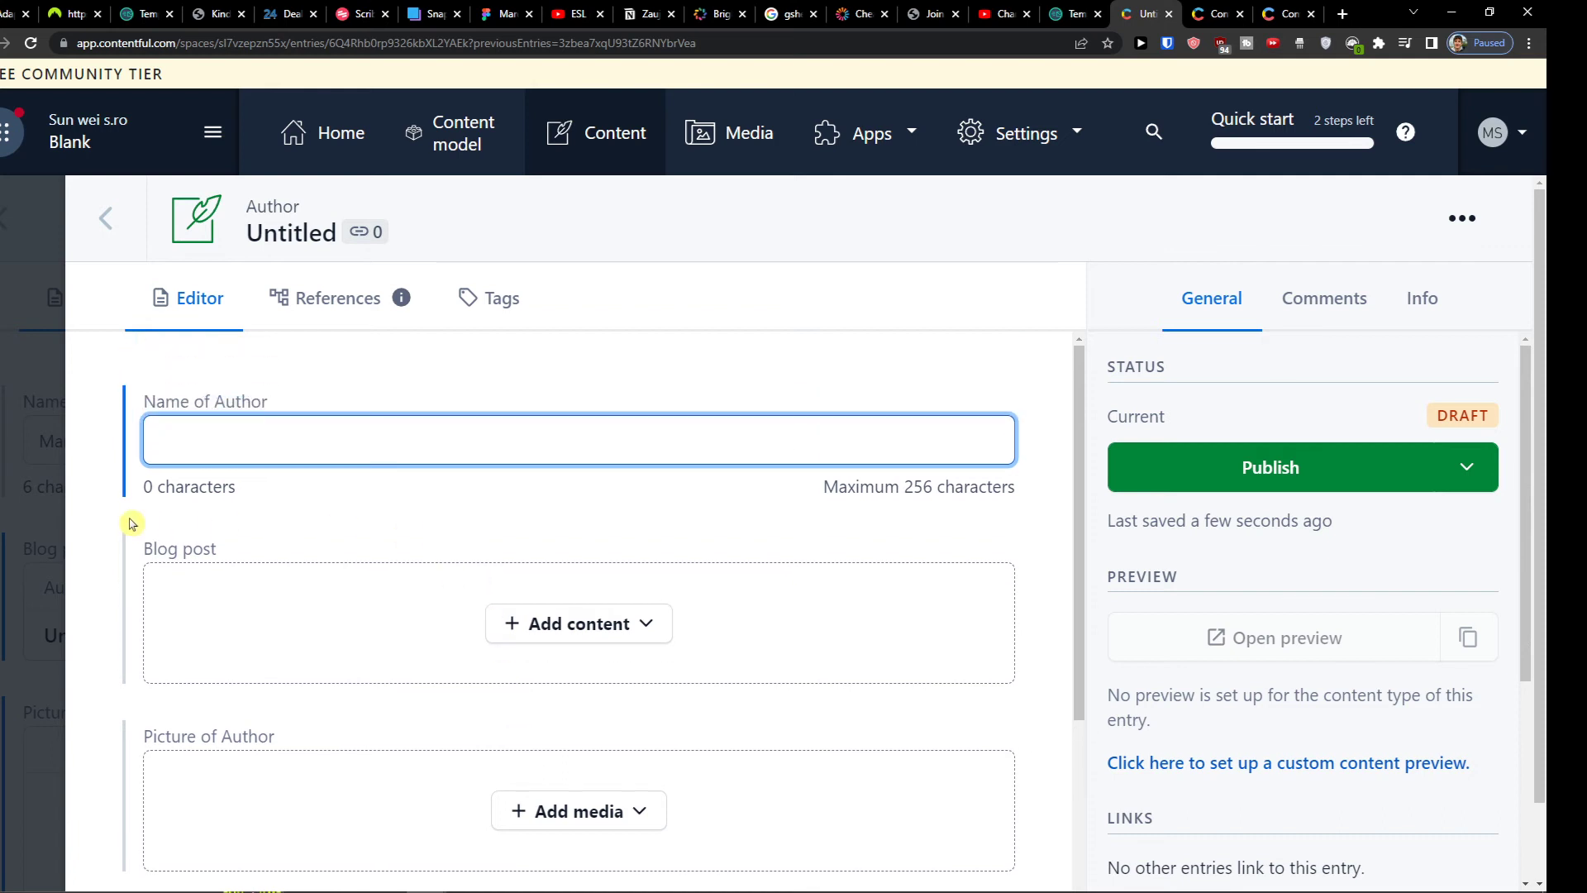
{"action": "left_click", "coordinate": [33, 524]}
{"action": "scroll", "coordinate": [256, 676], "scroll_direction": "down", "scroll_amount": 3}
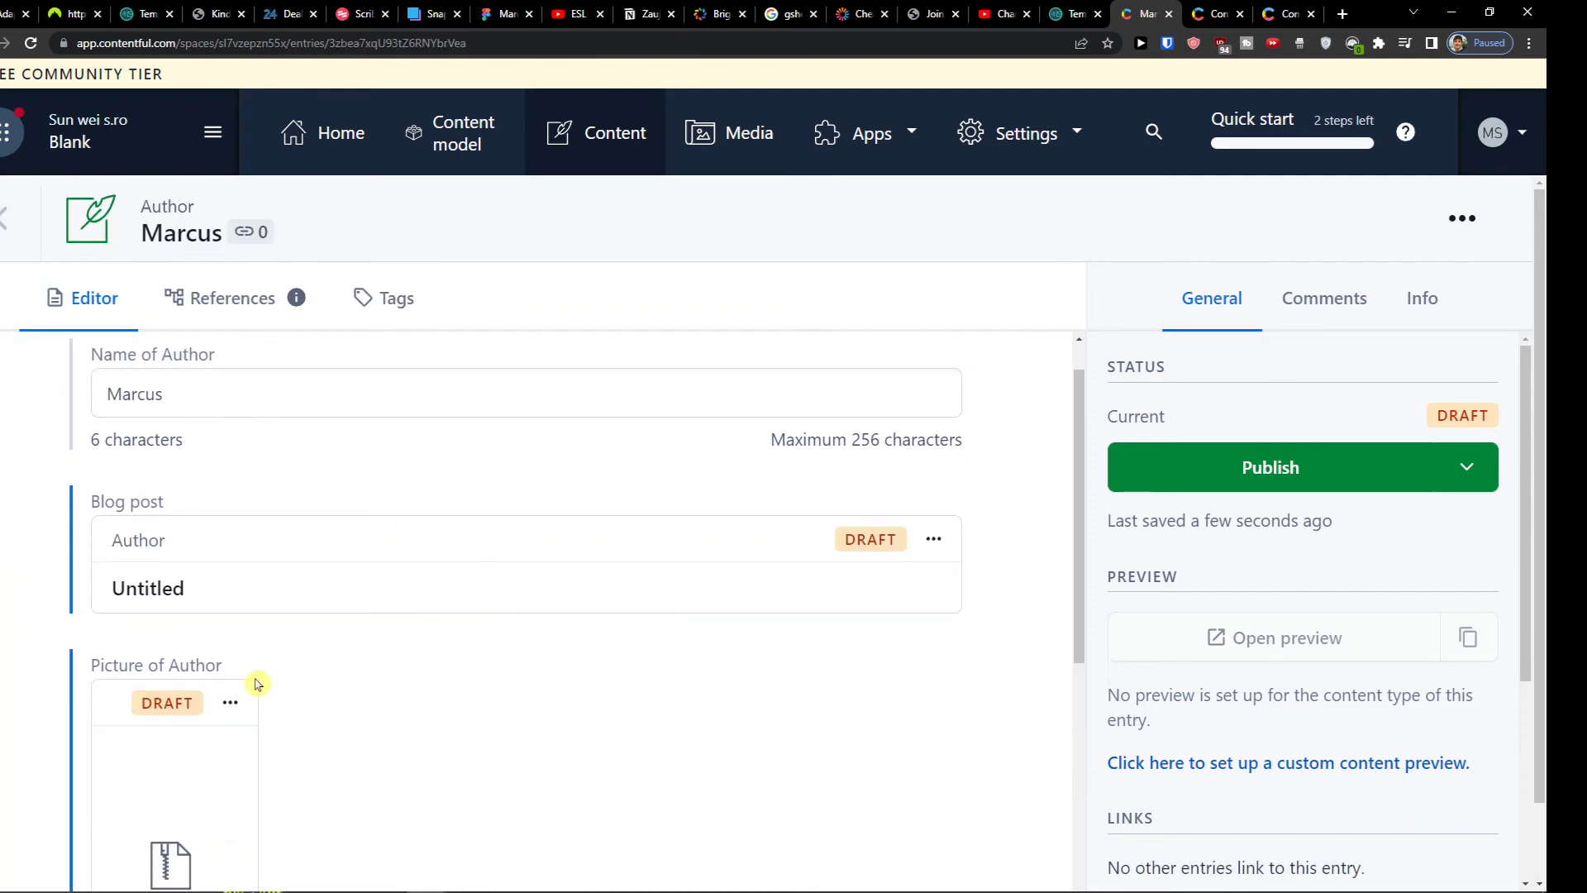
{"action": "left_click", "coordinate": [219, 629]}
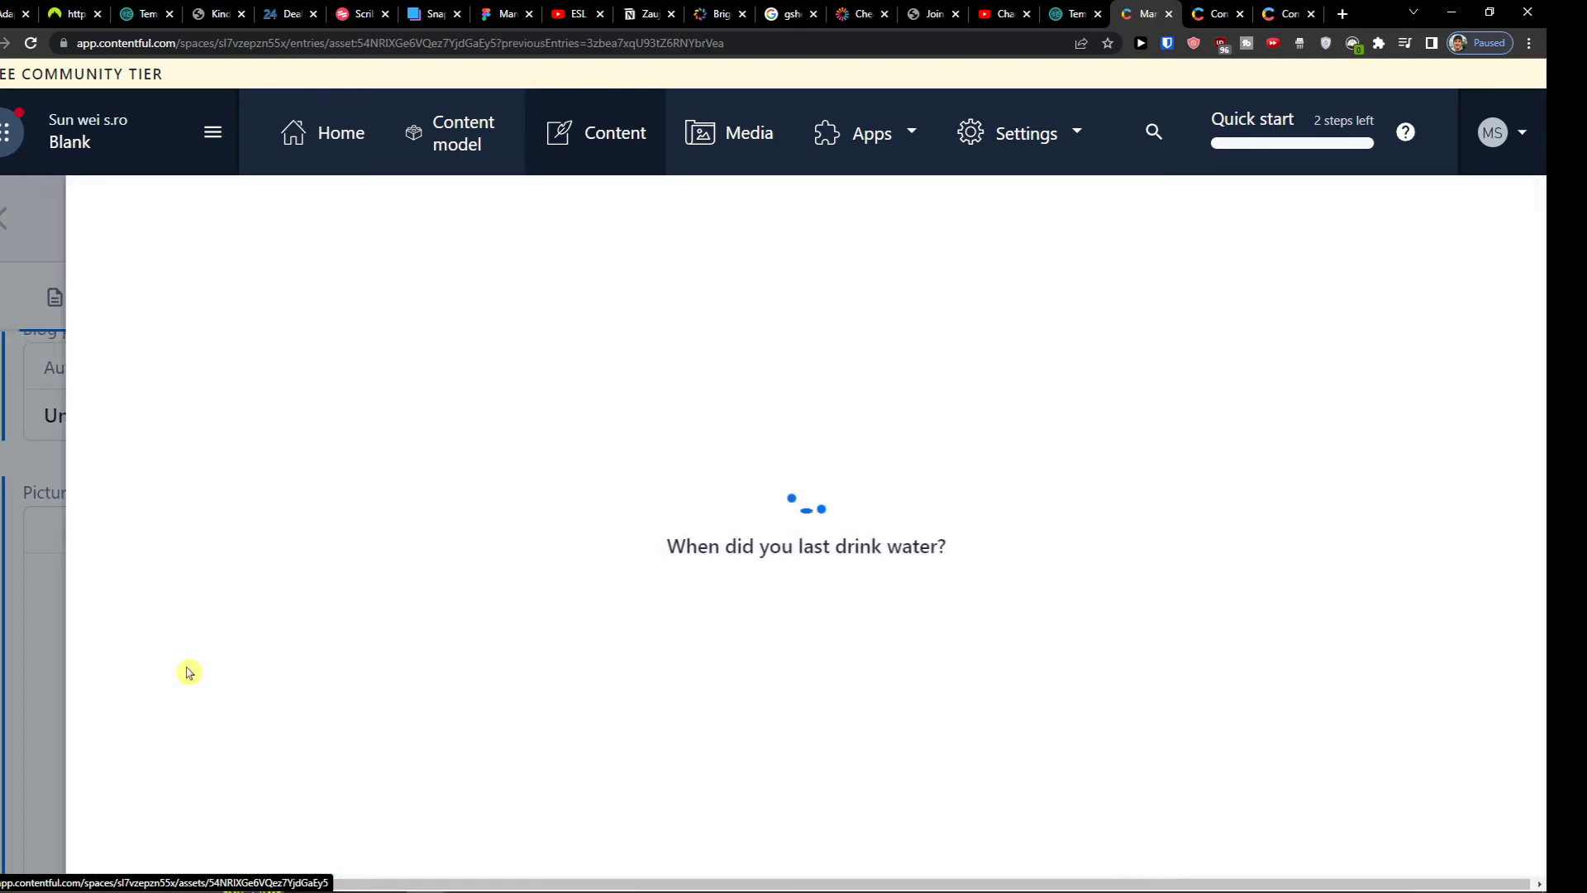
{"action": "left_click", "coordinate": [31, 601]}
{"action": "scroll", "coordinate": [11, 576], "scroll_direction": "down", "scroll_amount": 3}
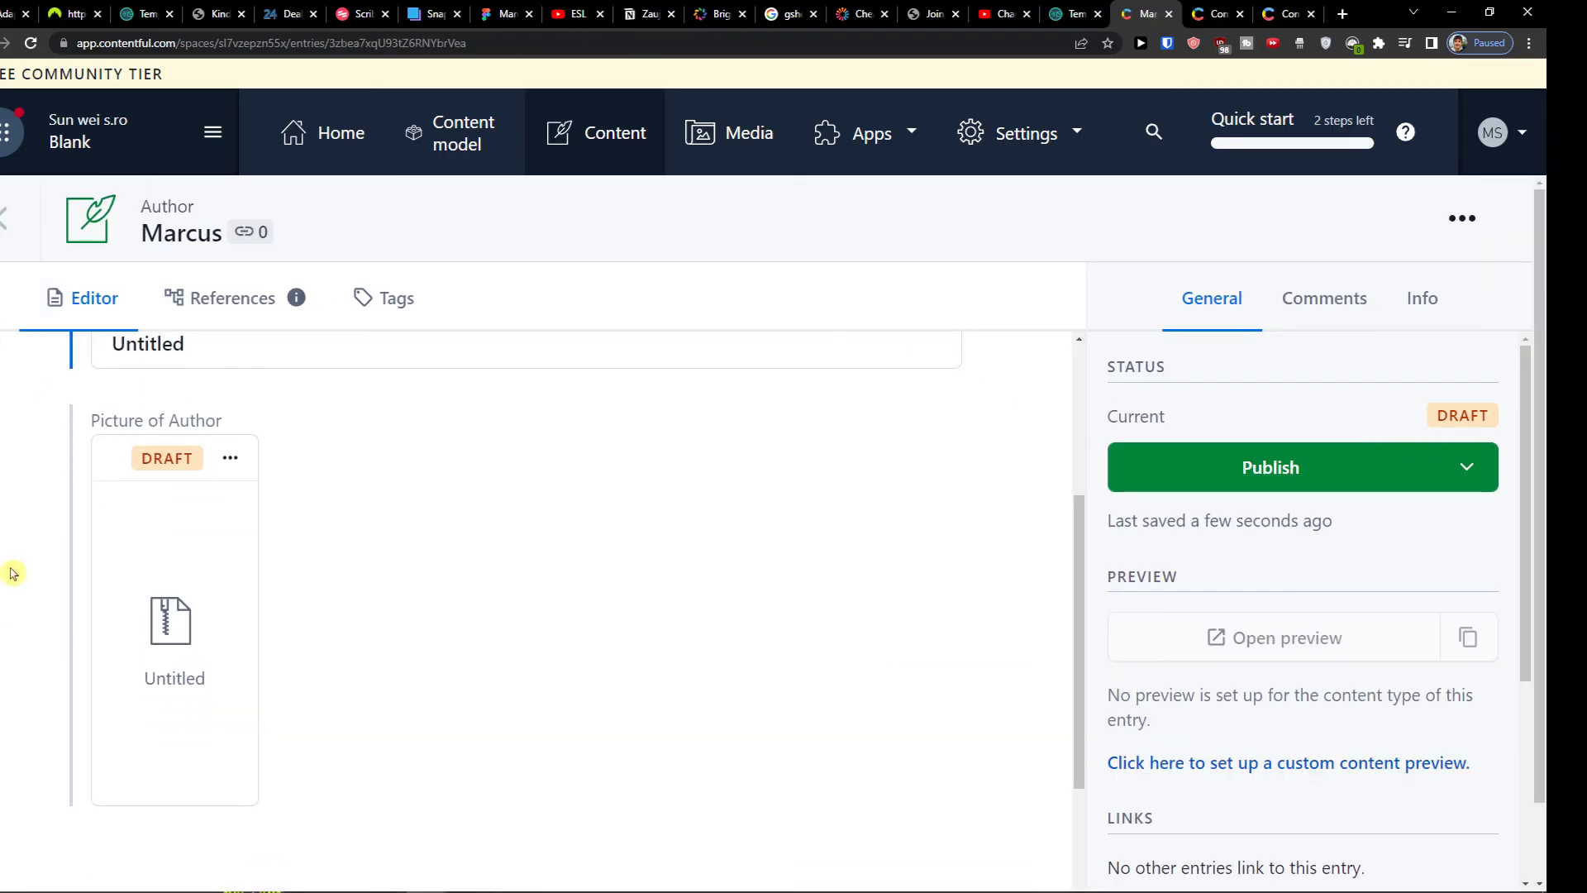
{"action": "scroll", "coordinate": [186, 526], "scroll_direction": "up", "scroll_amount": 1}
{"action": "scroll", "coordinate": [186, 526], "scroll_direction": "up", "scroll_amount": 5}
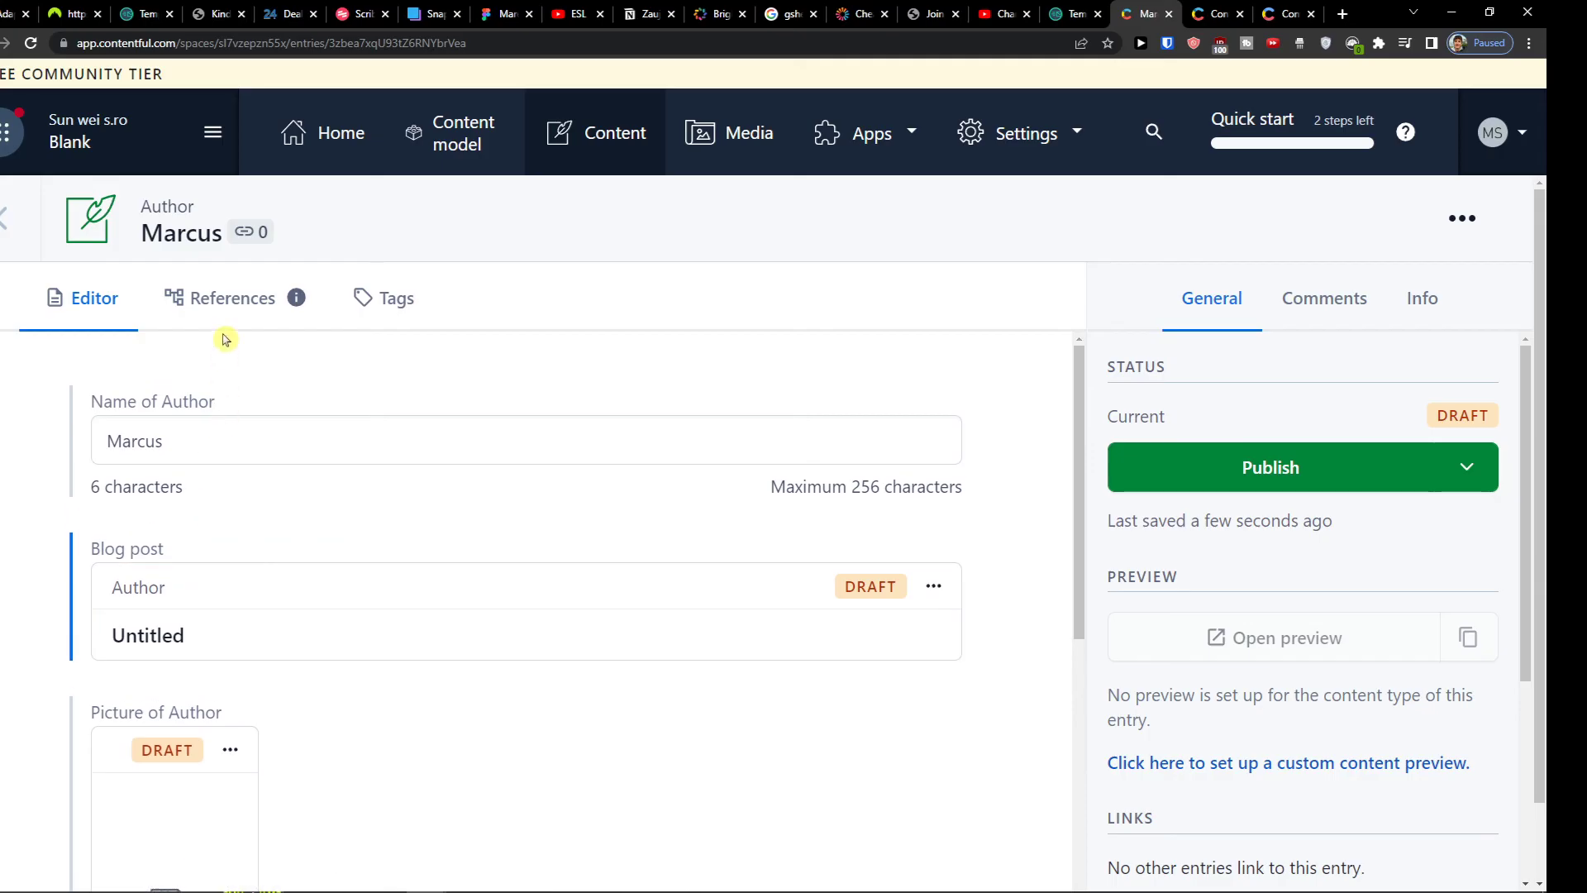
{"action": "left_click", "coordinate": [195, 315]}
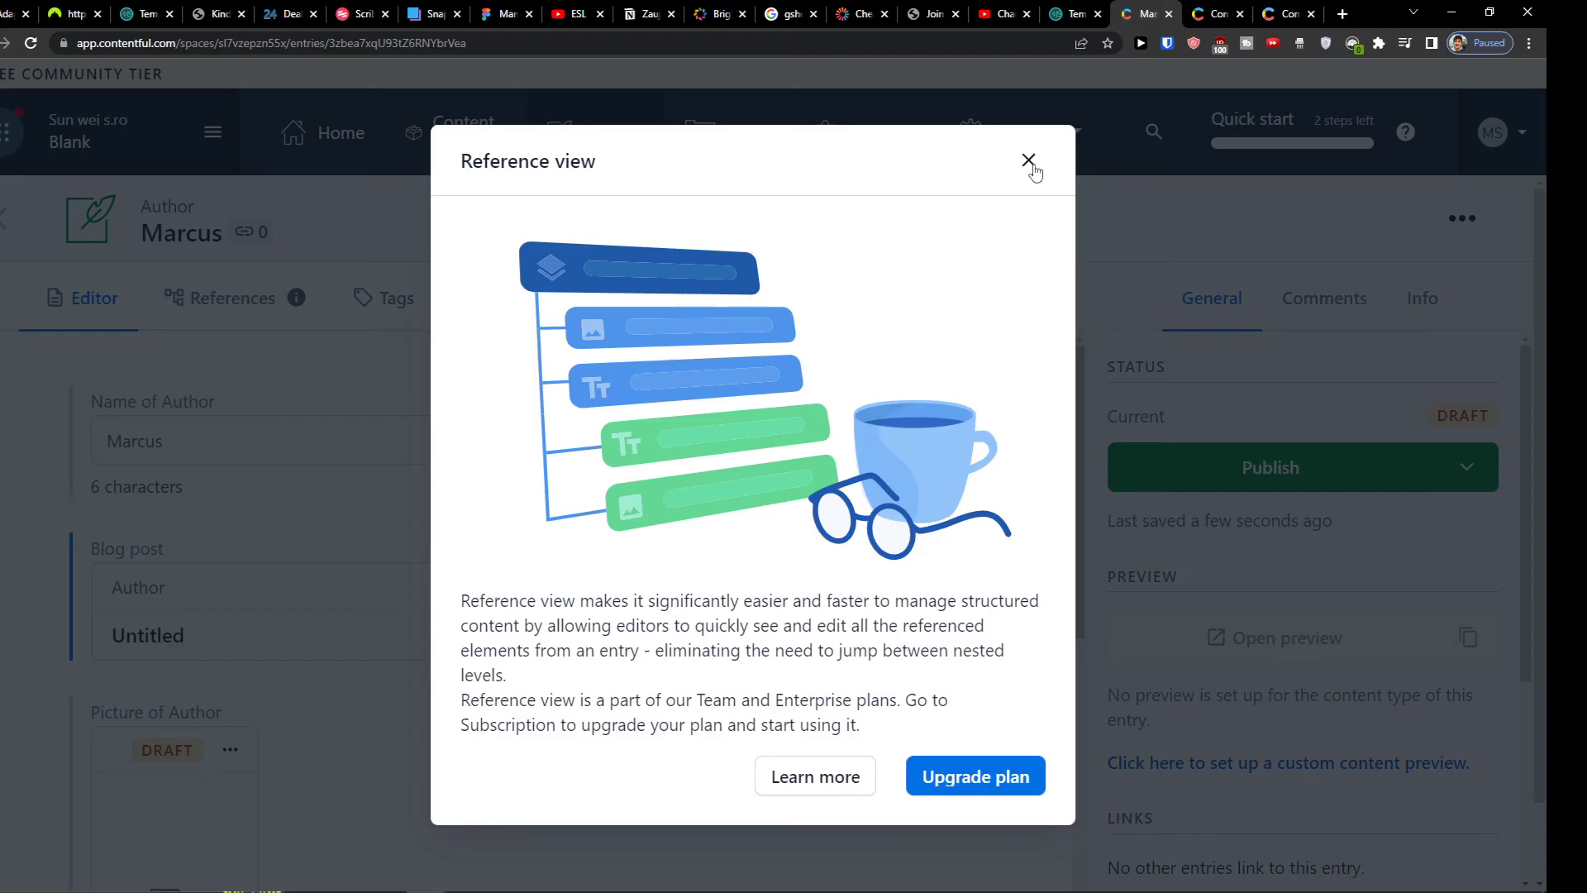
{"action": "left_click", "coordinate": [1029, 161]}
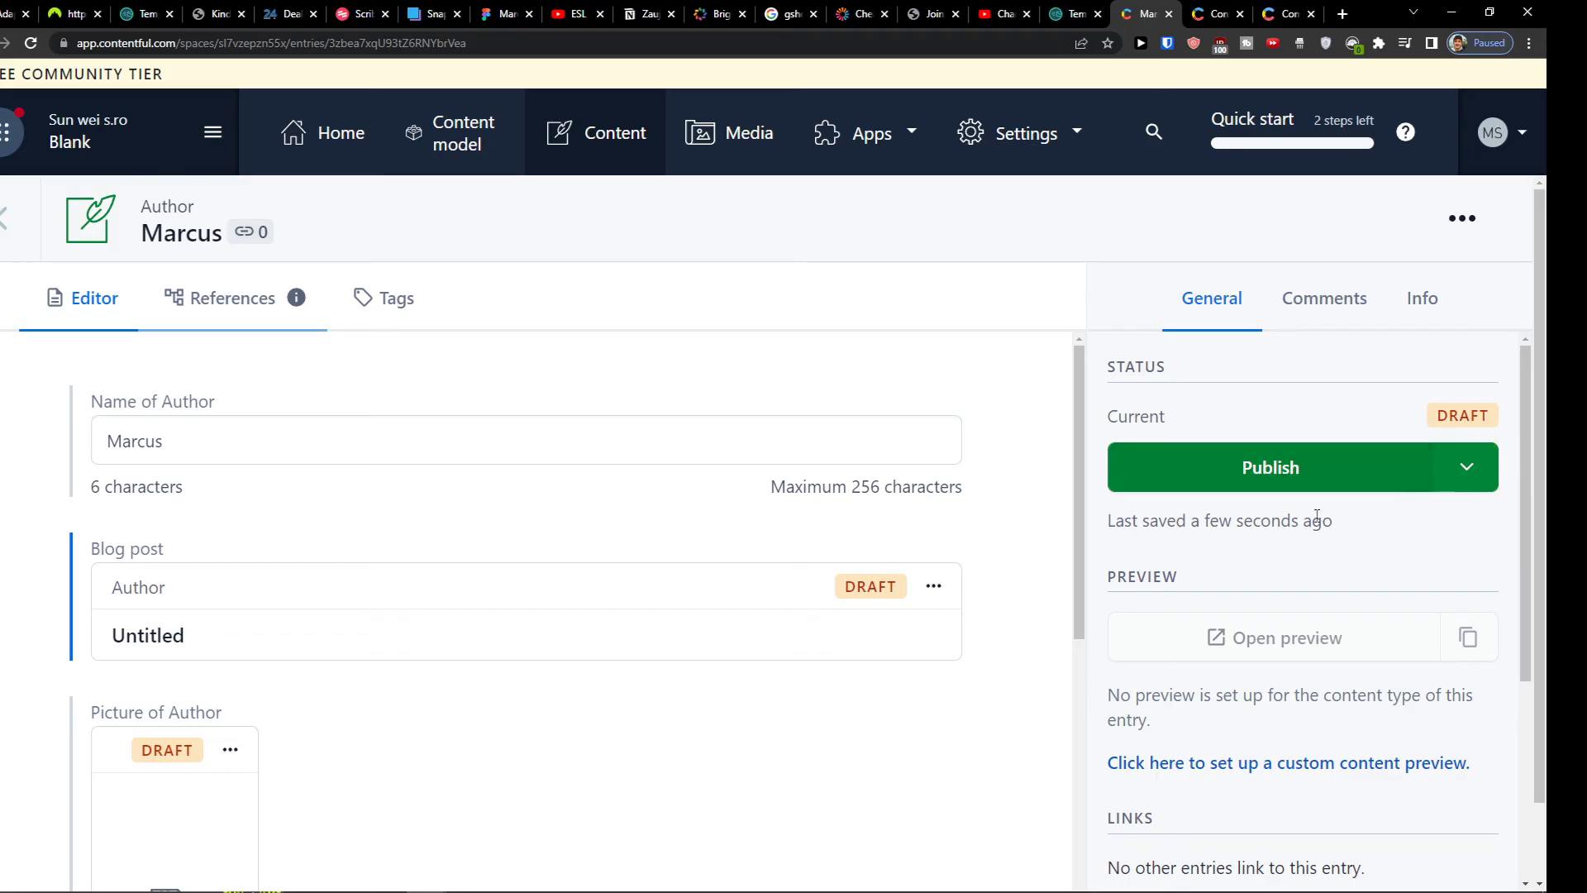
{"action": "scroll", "coordinate": [1256, 514], "scroll_direction": "down", "scroll_amount": 3}
{"action": "scroll", "coordinate": [1296, 532], "scroll_direction": "up", "scroll_amount": 3}
{"action": "left_click", "coordinate": [1456, 468]}
- Publish the author entry despite its unpublished linked items
{"action": "left_click", "coordinate": [1452, 468]}
{"action": "left_click", "coordinate": [1352, 472]}
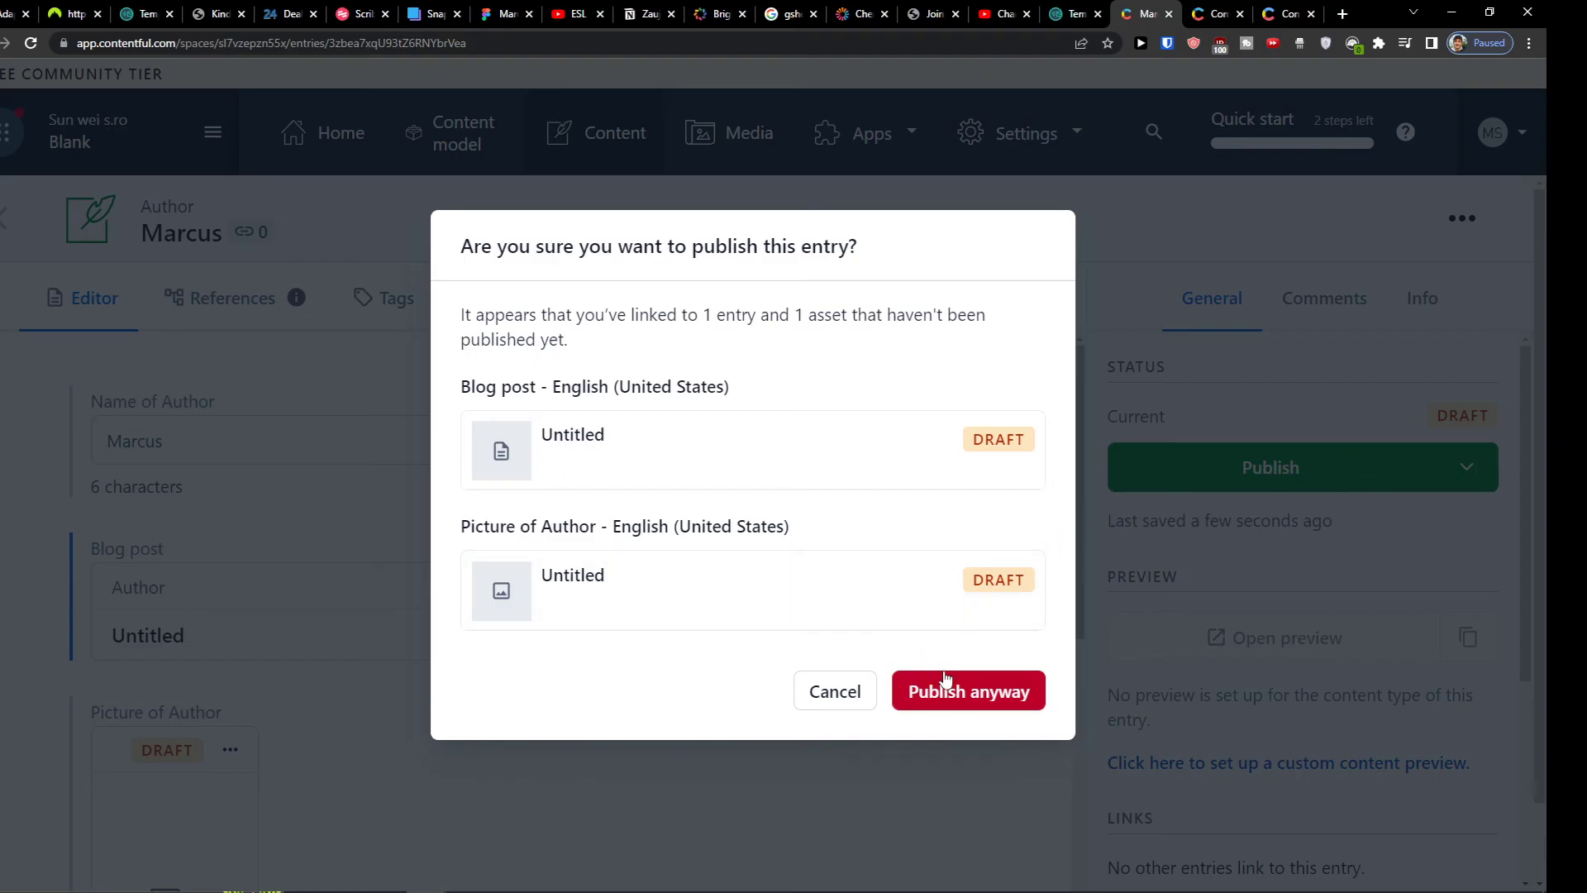
{"action": "left_click", "coordinate": [949, 693]}
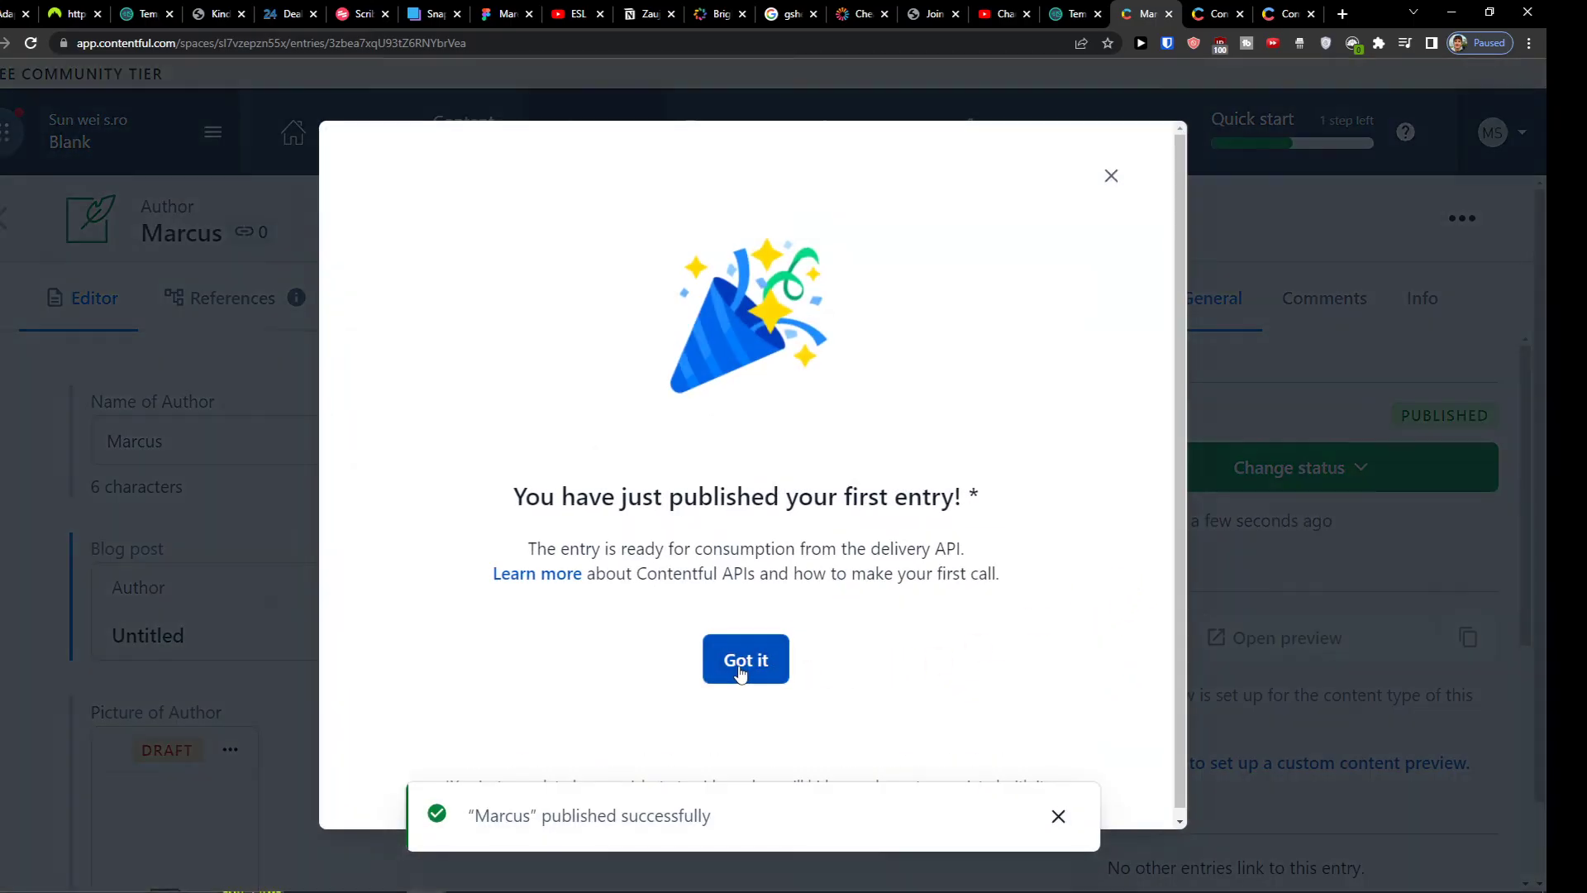
- Dismiss the first-entry messages and go back to the Author entries list
{"action": "left_click", "coordinate": [741, 671]}
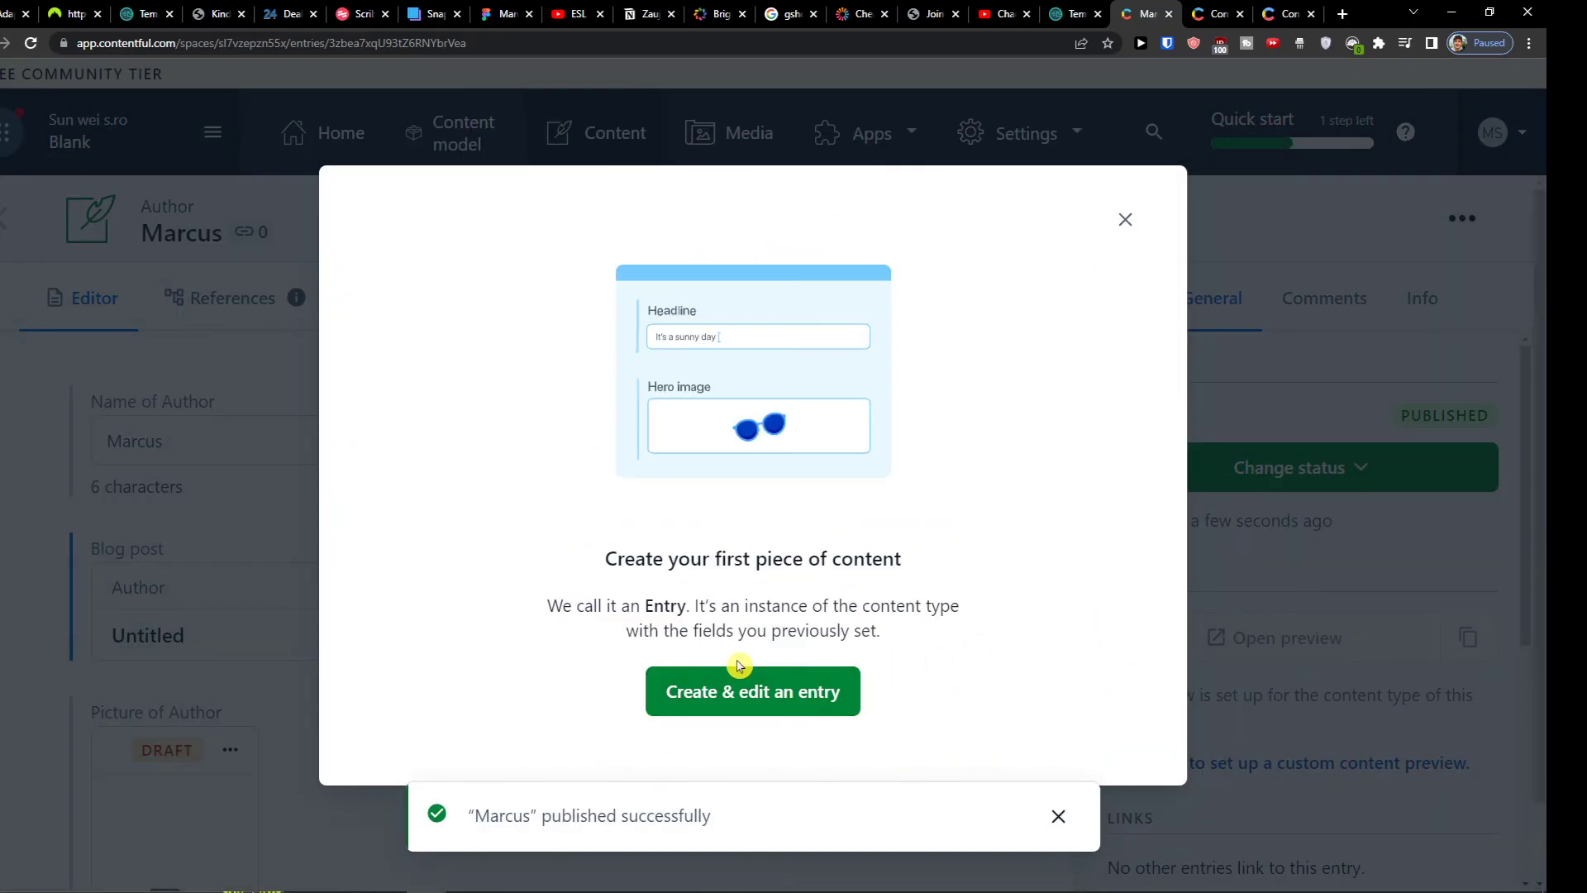
{"action": "left_click_drag", "start_coordinate": [652, 569], "coordinate": [843, 631]}
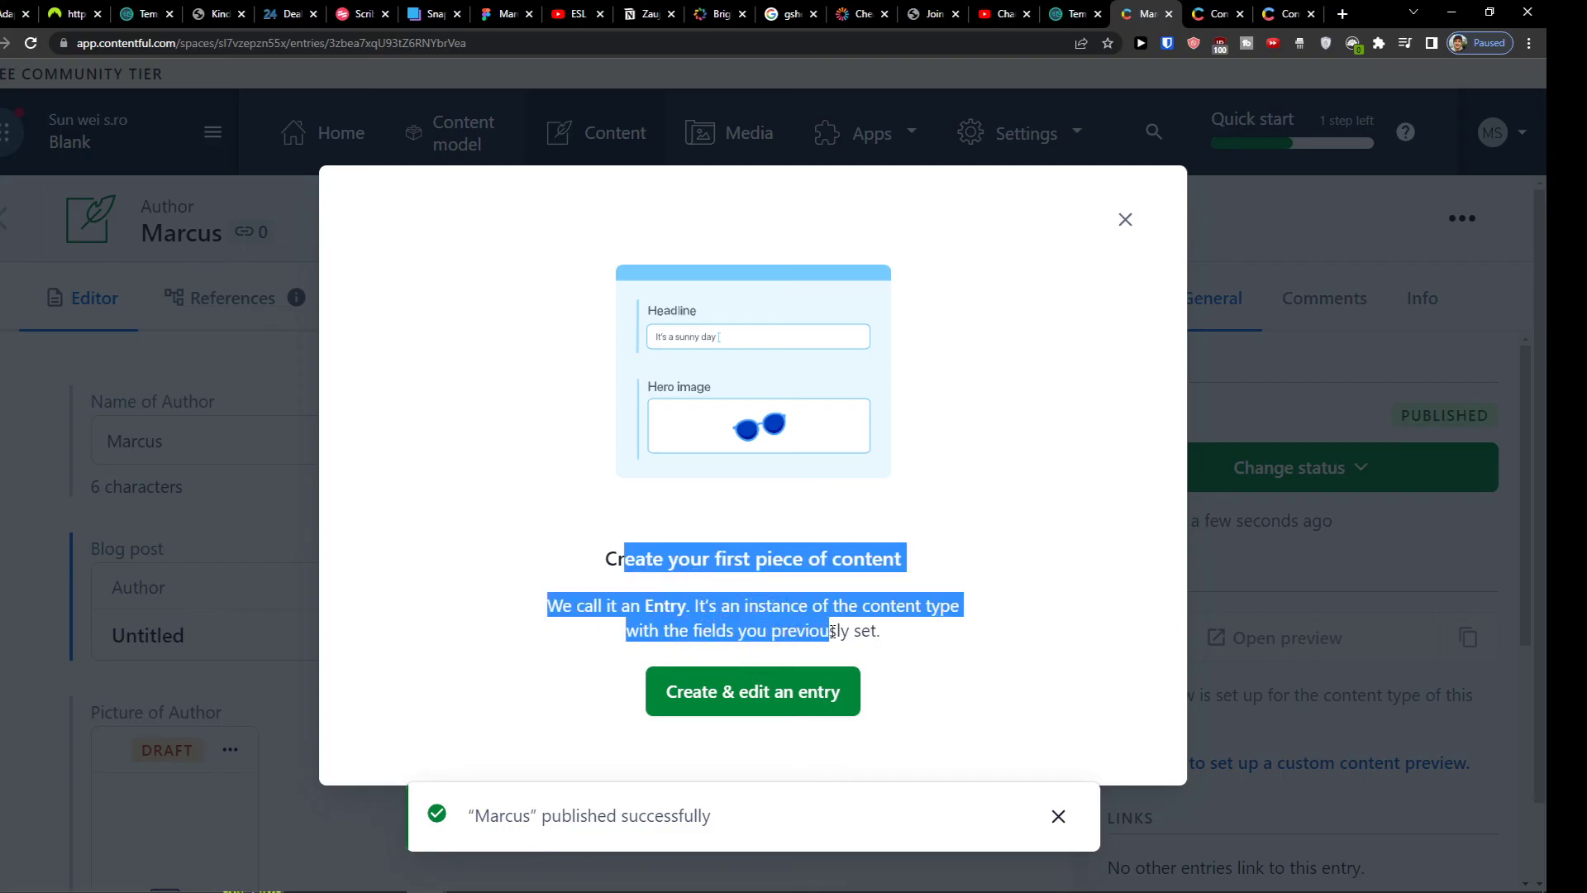
{"action": "left_click", "coordinate": [819, 695]}
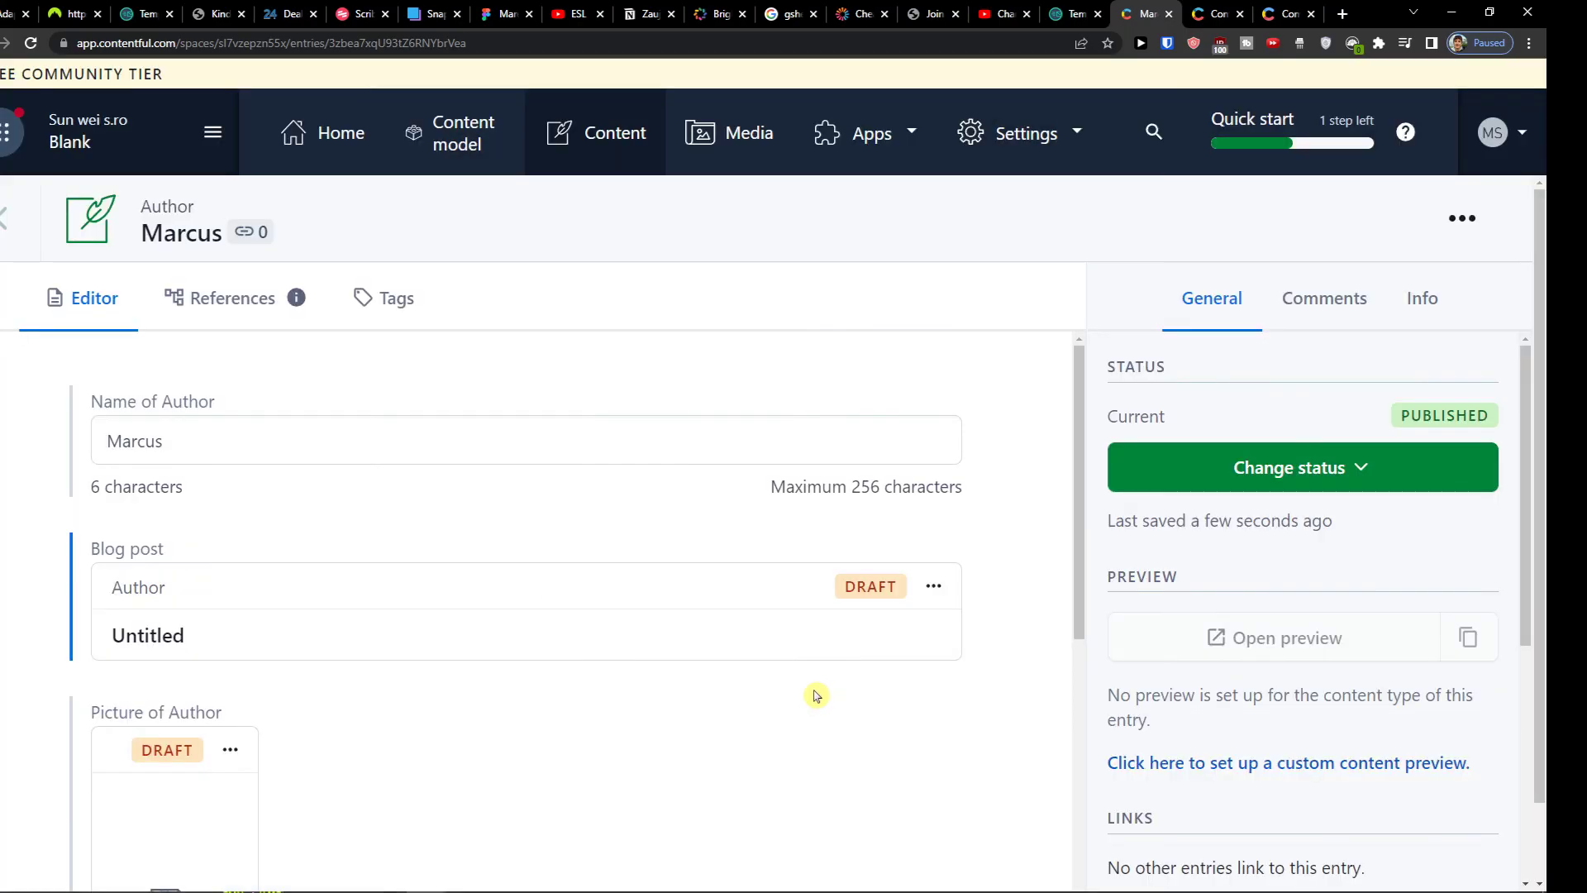
{"action": "scroll", "coordinate": [1381, 504], "scroll_direction": "down", "scroll_amount": 4}
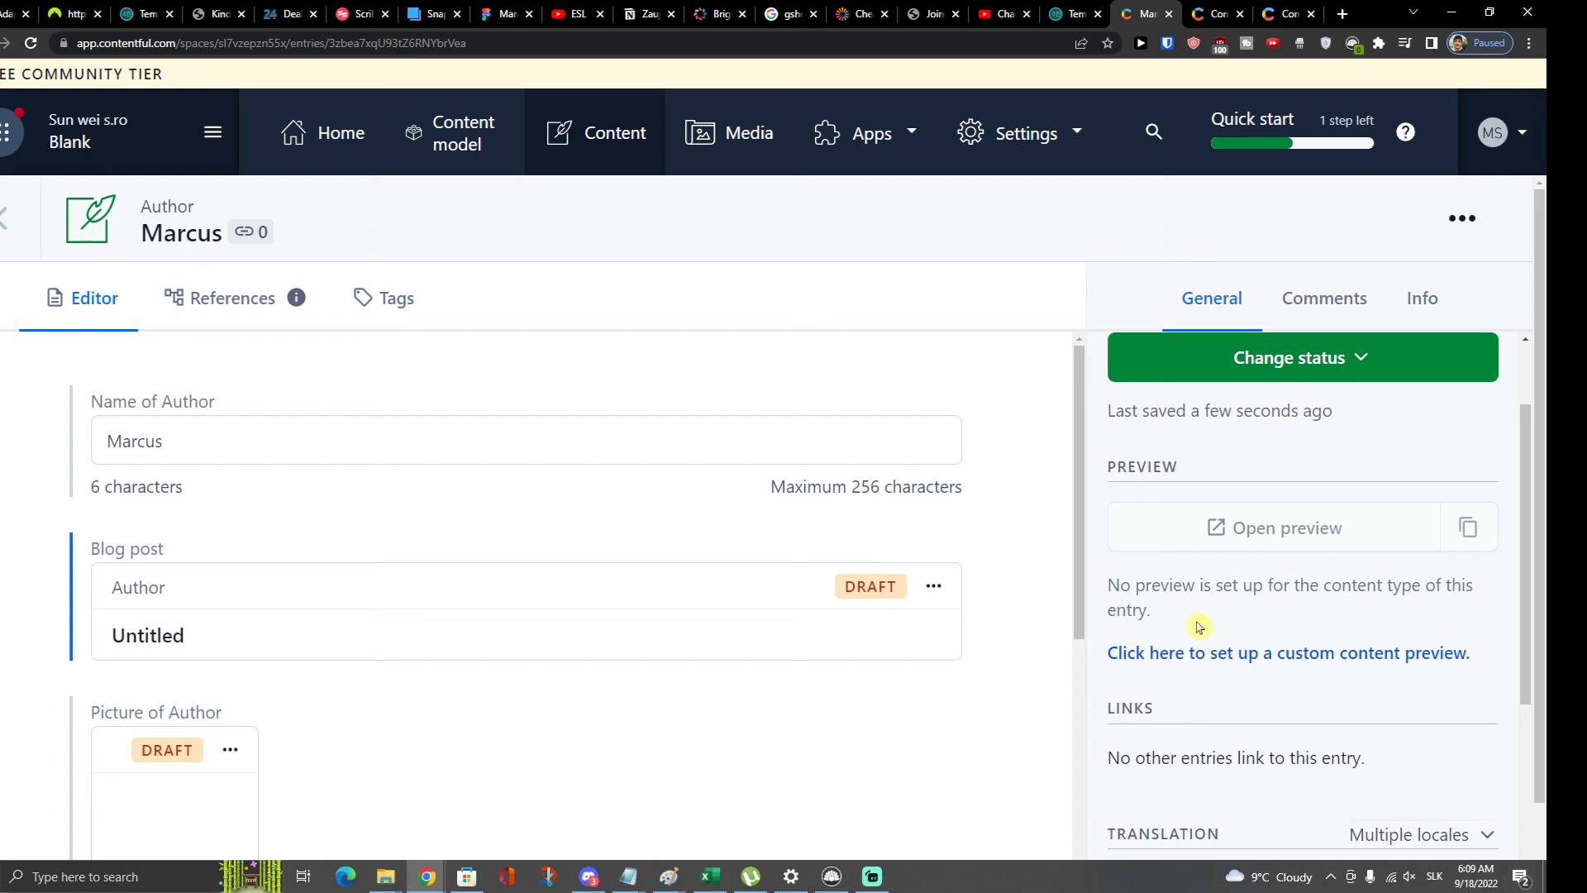
{"action": "scroll", "coordinate": [1132, 590], "scroll_direction": "up", "scroll_amount": 4}
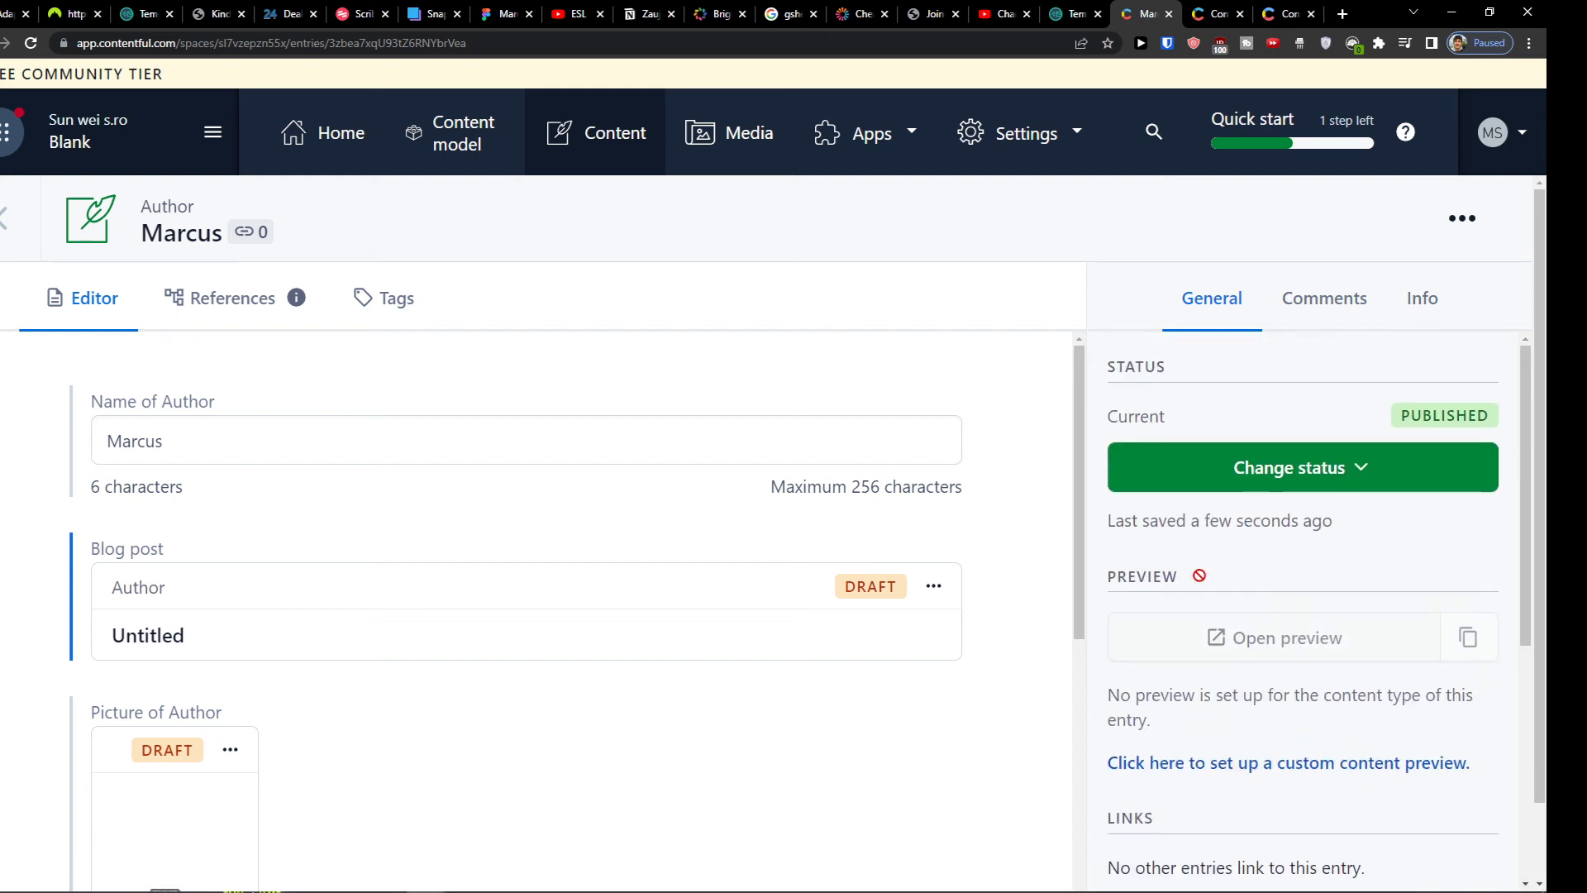
{"action": "scroll", "coordinate": [1201, 567], "scroll_direction": "down", "scroll_amount": 5}
{"action": "scroll", "coordinate": [1222, 567], "scroll_direction": "up", "scroll_amount": 5}
{"action": "left_click", "coordinate": [7, 217]}
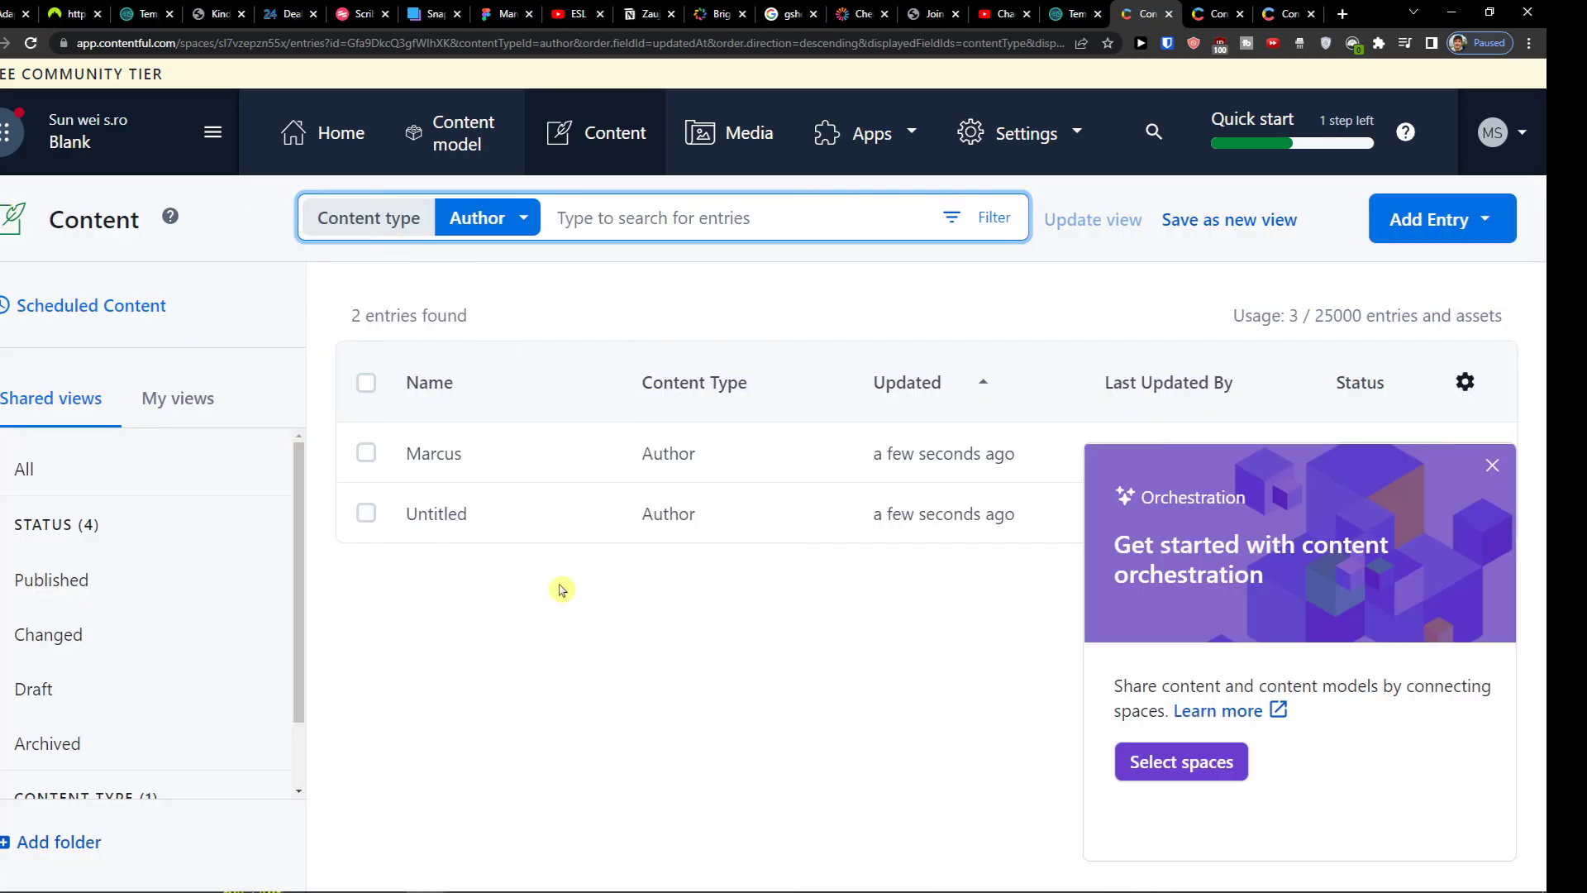
- Dismiss the orchestration popup, reopen the published author entry, and review its status options
{"action": "left_click", "coordinate": [1491, 464]}
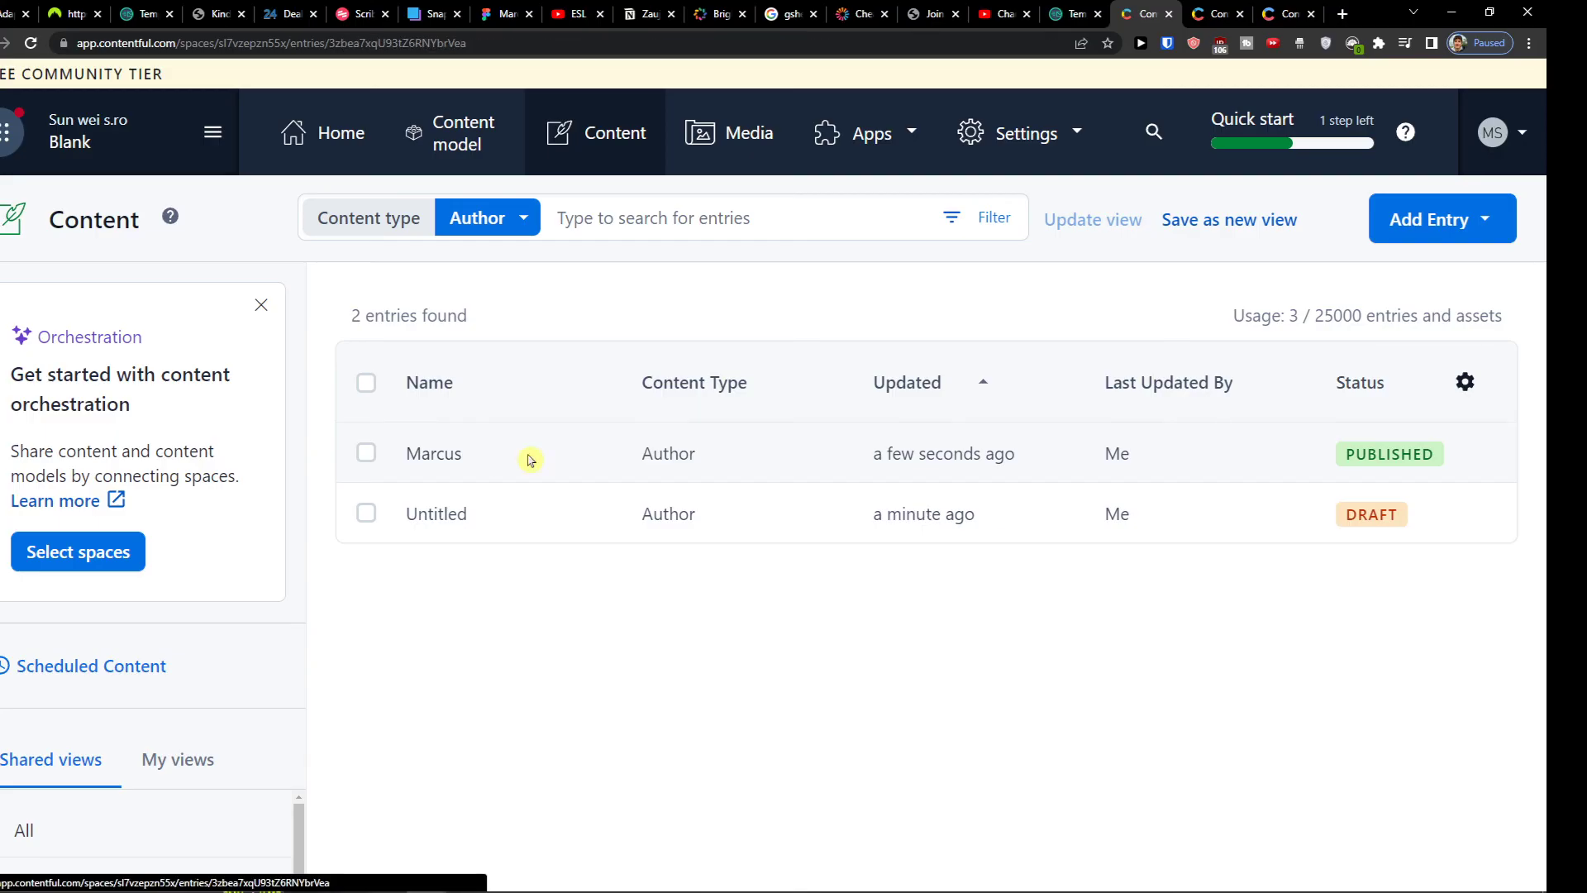
{"action": "left_click", "coordinate": [527, 456]}
{"action": "scroll", "coordinate": [571, 446], "scroll_direction": "down", "scroll_amount": 2}
{"action": "scroll", "coordinate": [568, 446], "scroll_direction": "down", "scroll_amount": 3}
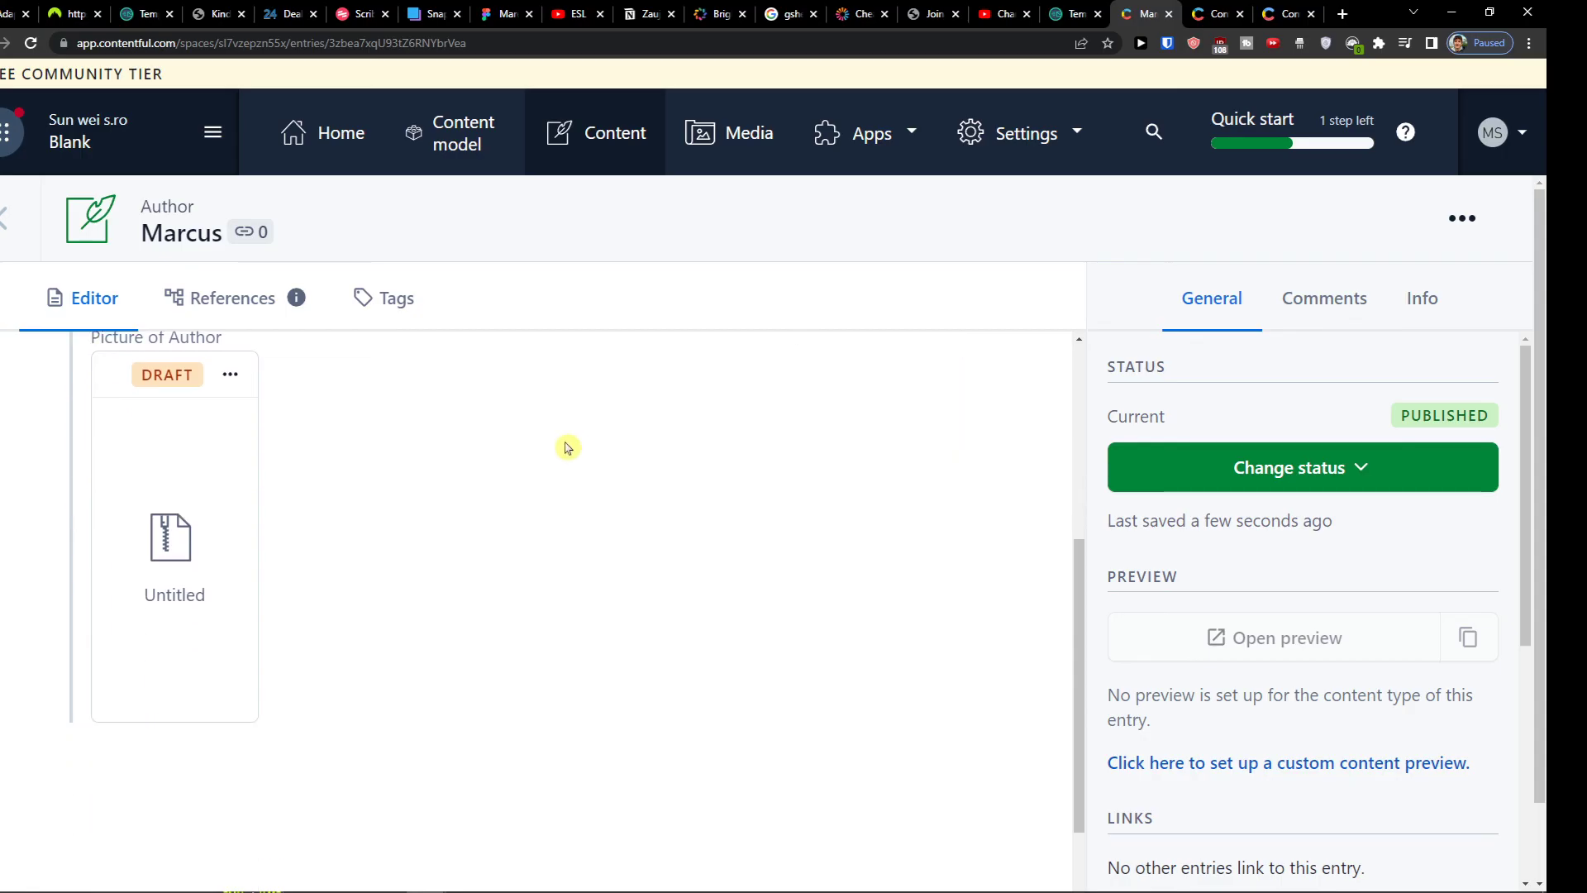
{"action": "scroll", "coordinate": [496, 414], "scroll_direction": "up", "scroll_amount": 5}
{"action": "scroll", "coordinate": [528, 397], "scroll_direction": "up", "scroll_amount": 2}
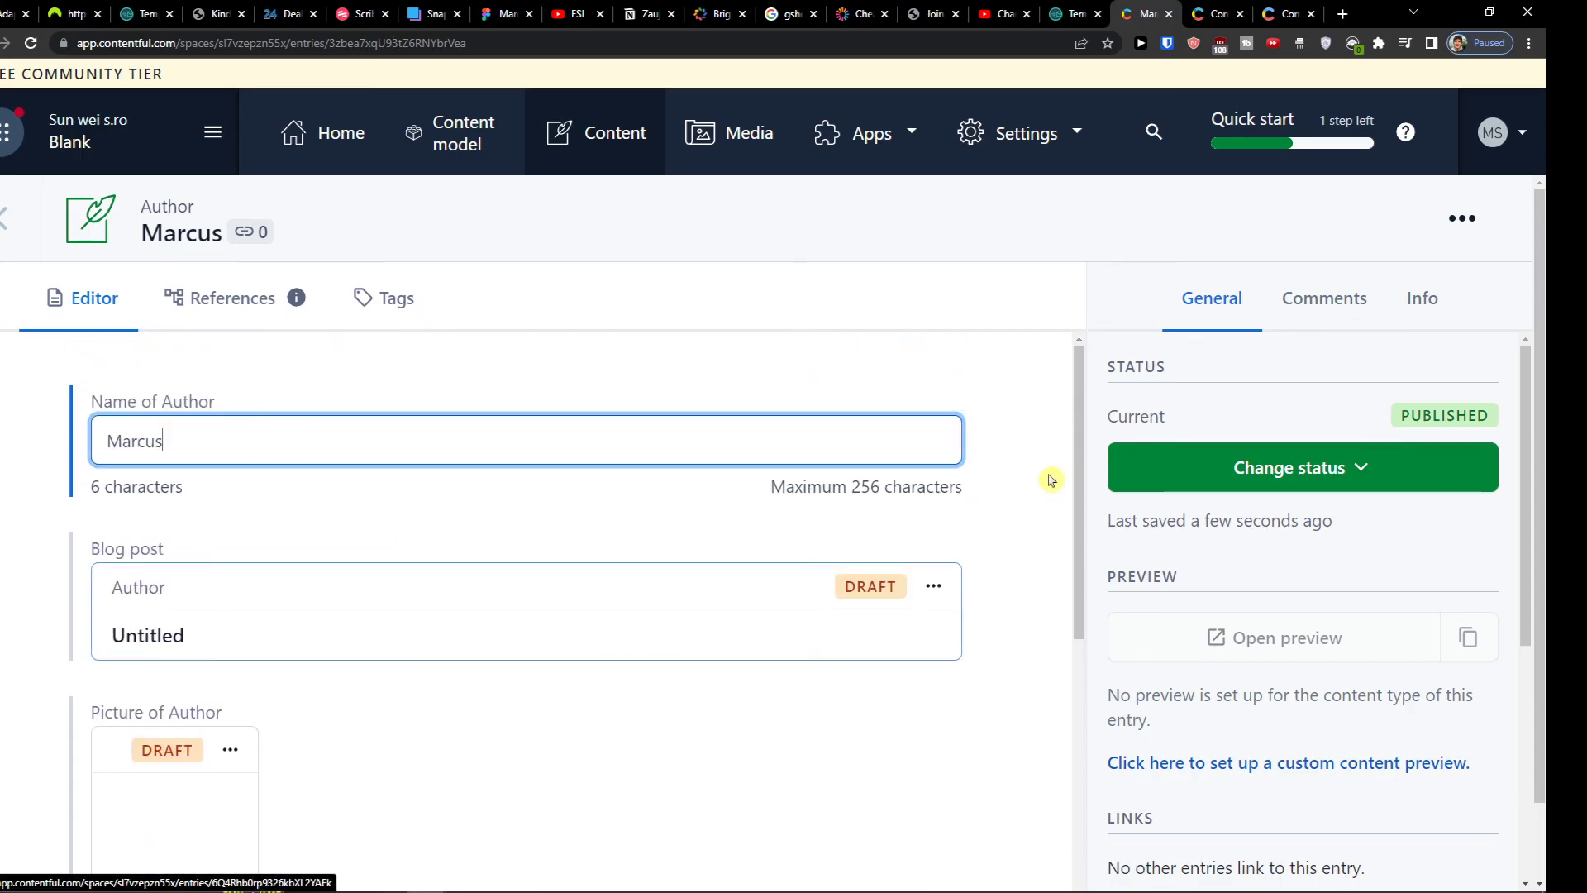
{"action": "left_click", "coordinate": [1356, 469]}
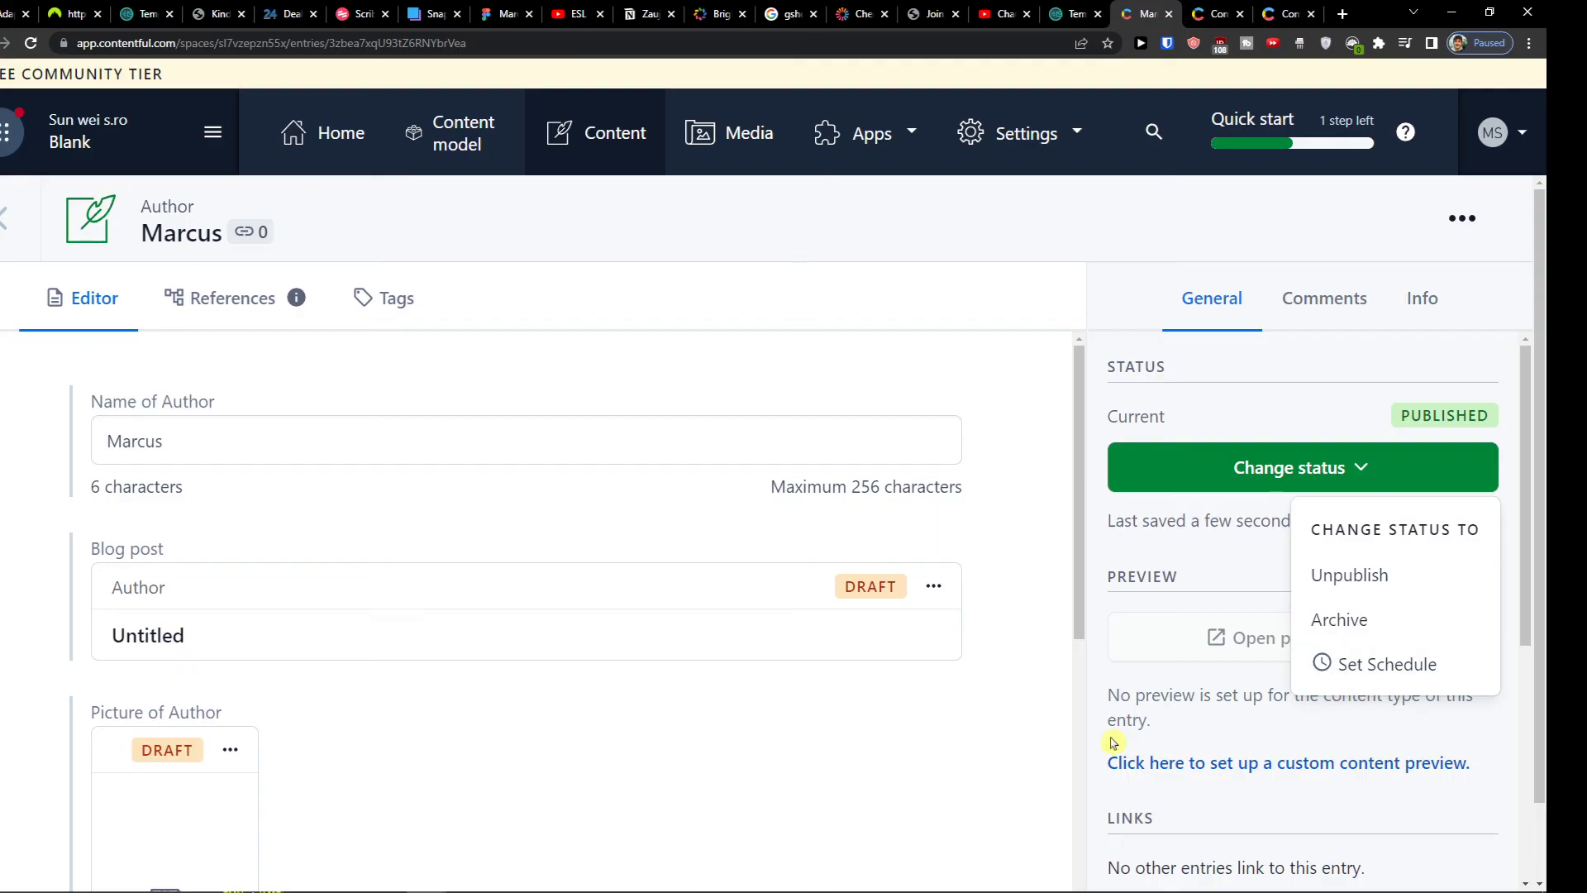
{"action": "left_click", "coordinate": [793, 814]}
- View the entry's Comments and General tabs, then go to the Media library
{"action": "scroll", "coordinate": [1157, 746], "scroll_direction": "down", "scroll_amount": 3}
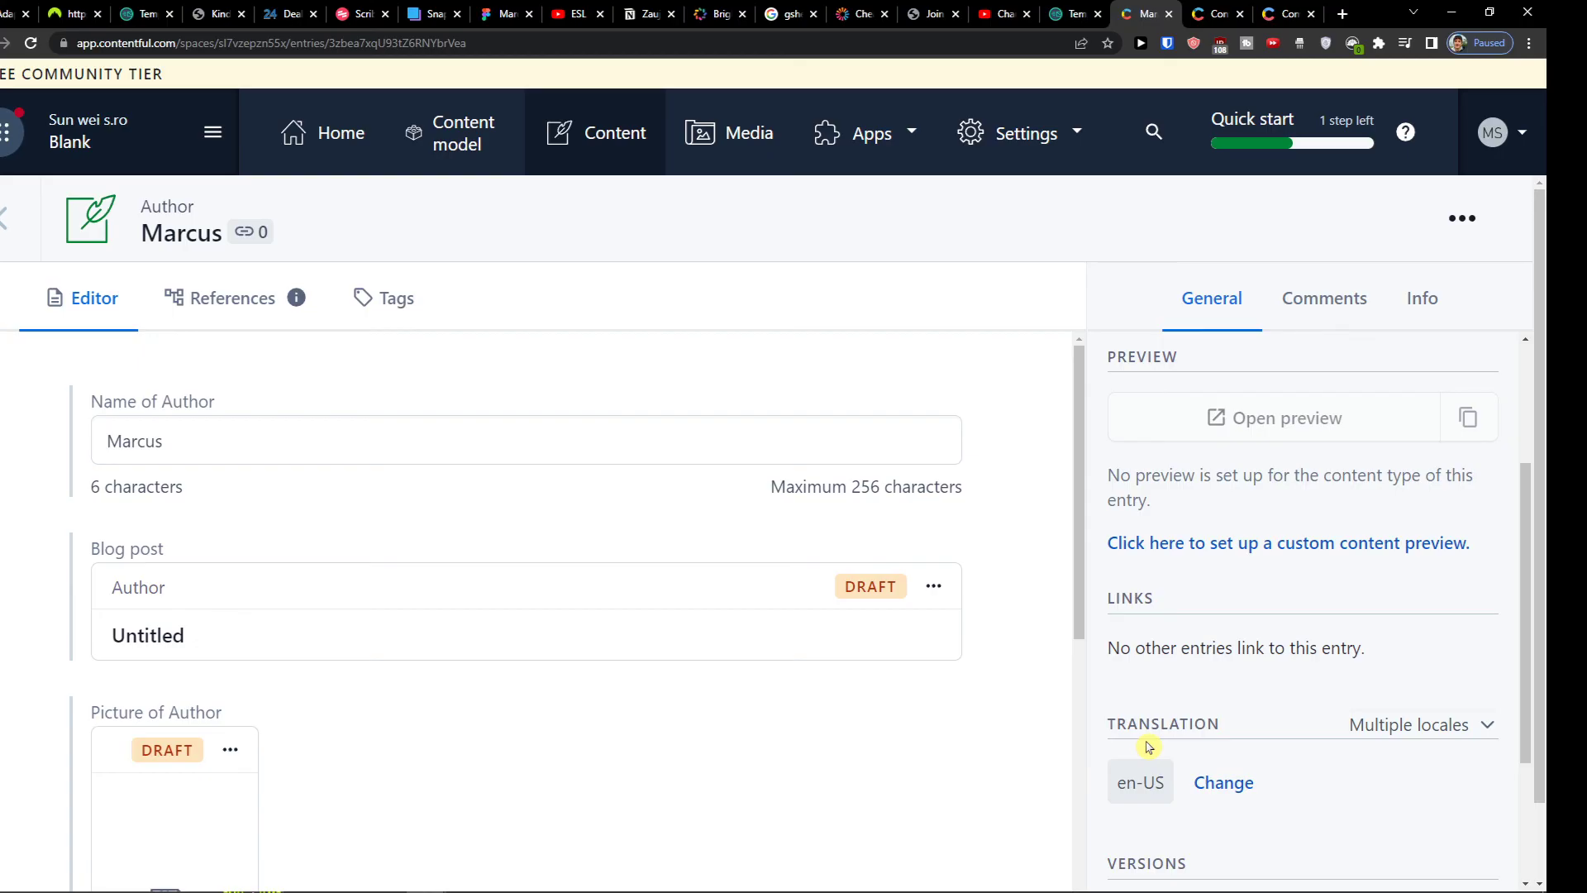
{"action": "scroll", "coordinate": [1157, 744], "scroll_direction": "down", "scroll_amount": 3}
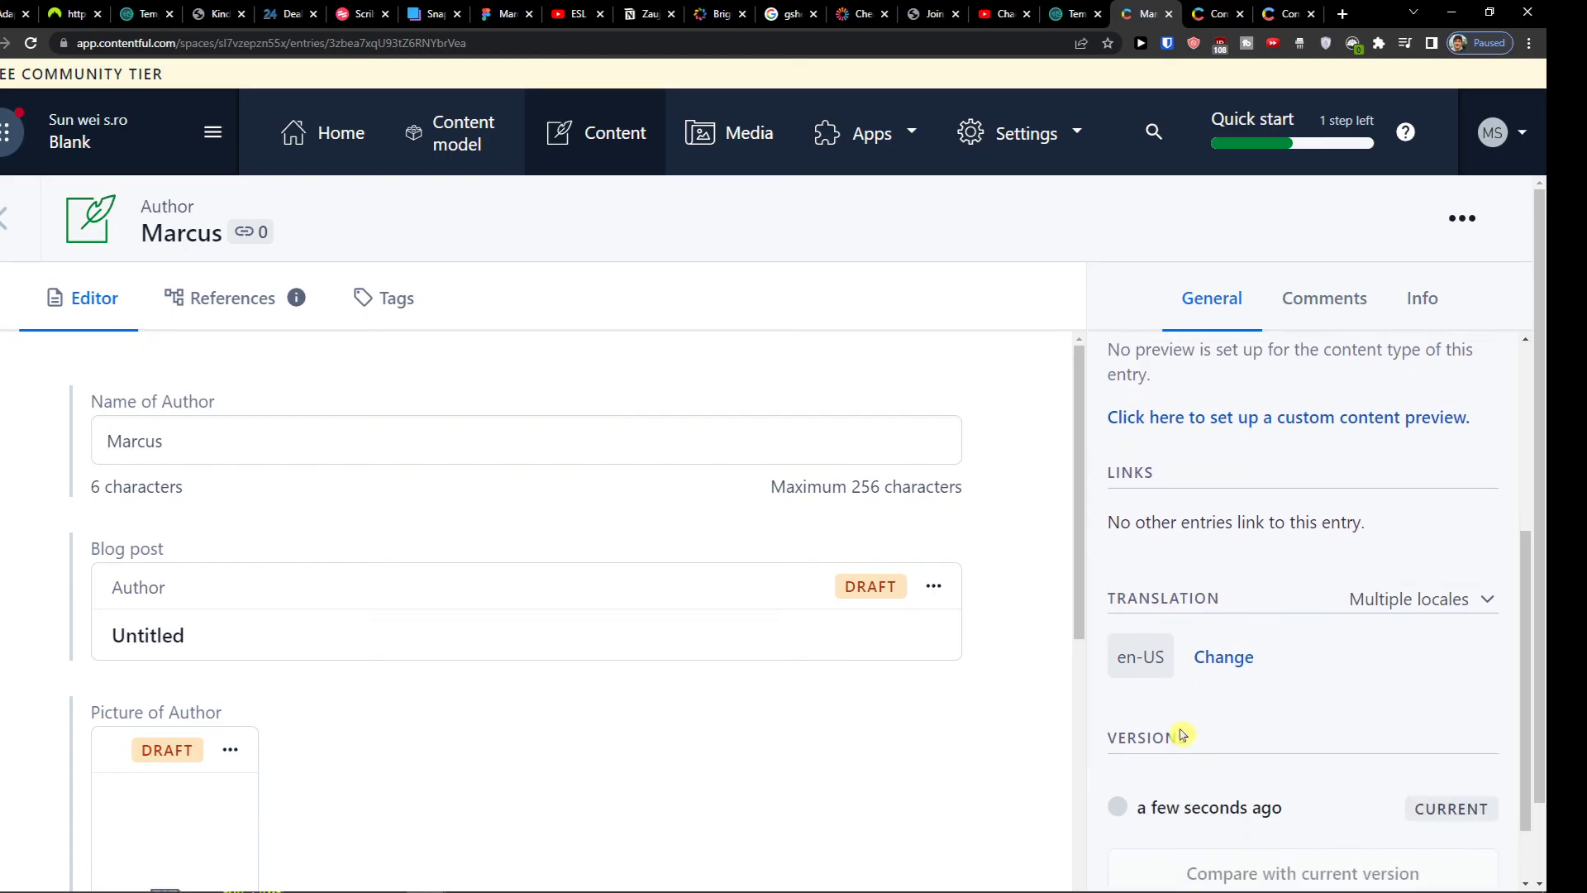
{"action": "scroll", "coordinate": [1223, 711], "scroll_direction": "up", "scroll_amount": 6}
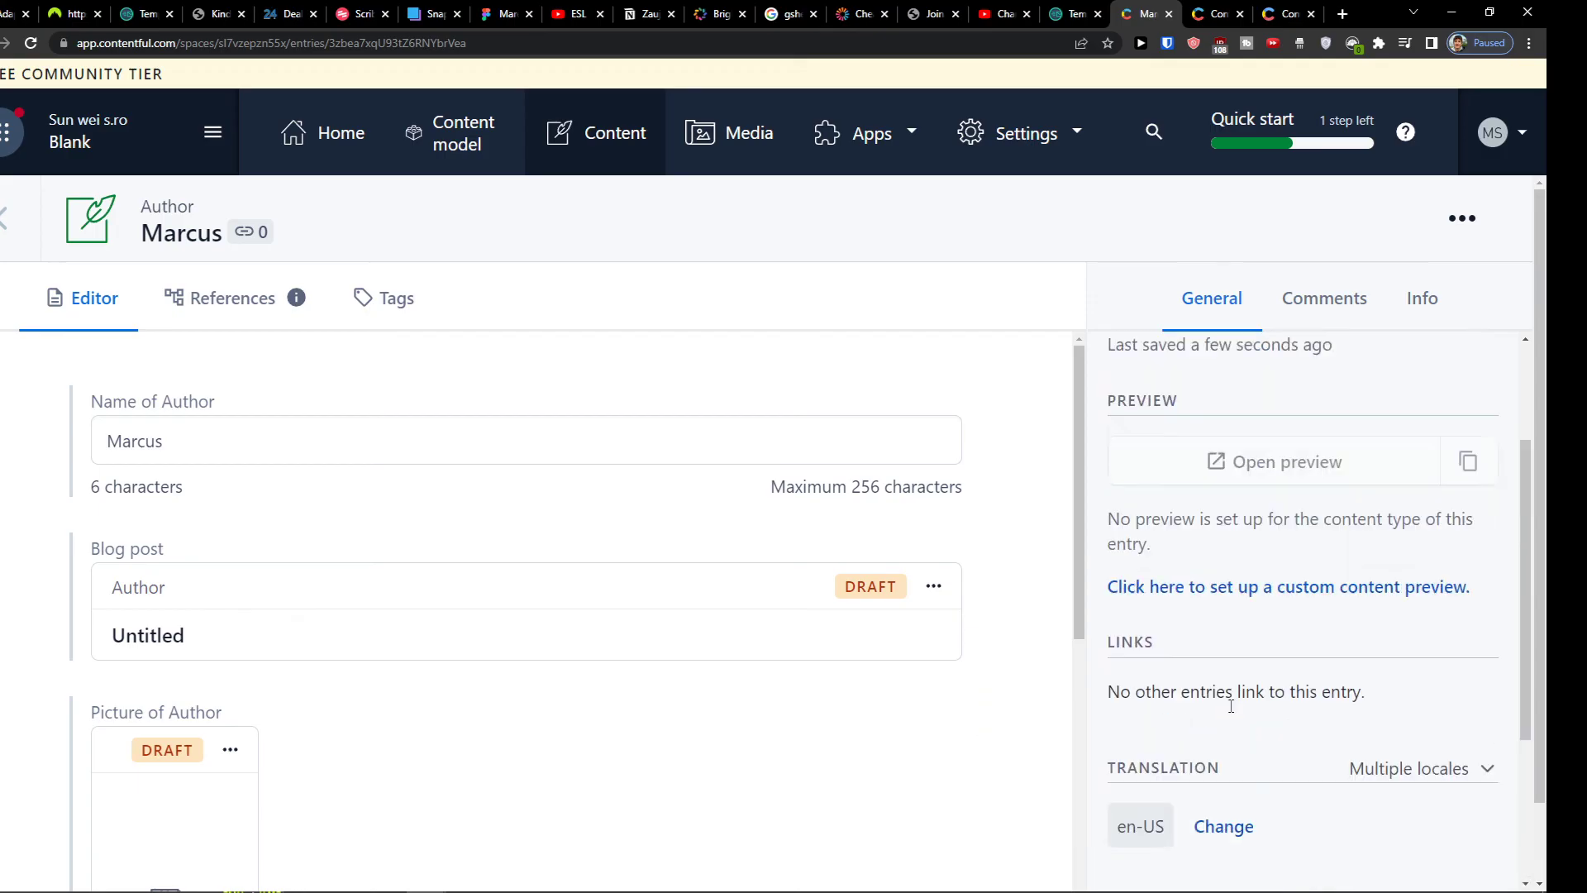
{"action": "left_click", "coordinate": [1293, 291]}
{"action": "left_click", "coordinate": [1229, 310]}
{"action": "left_click", "coordinate": [778, 157]}
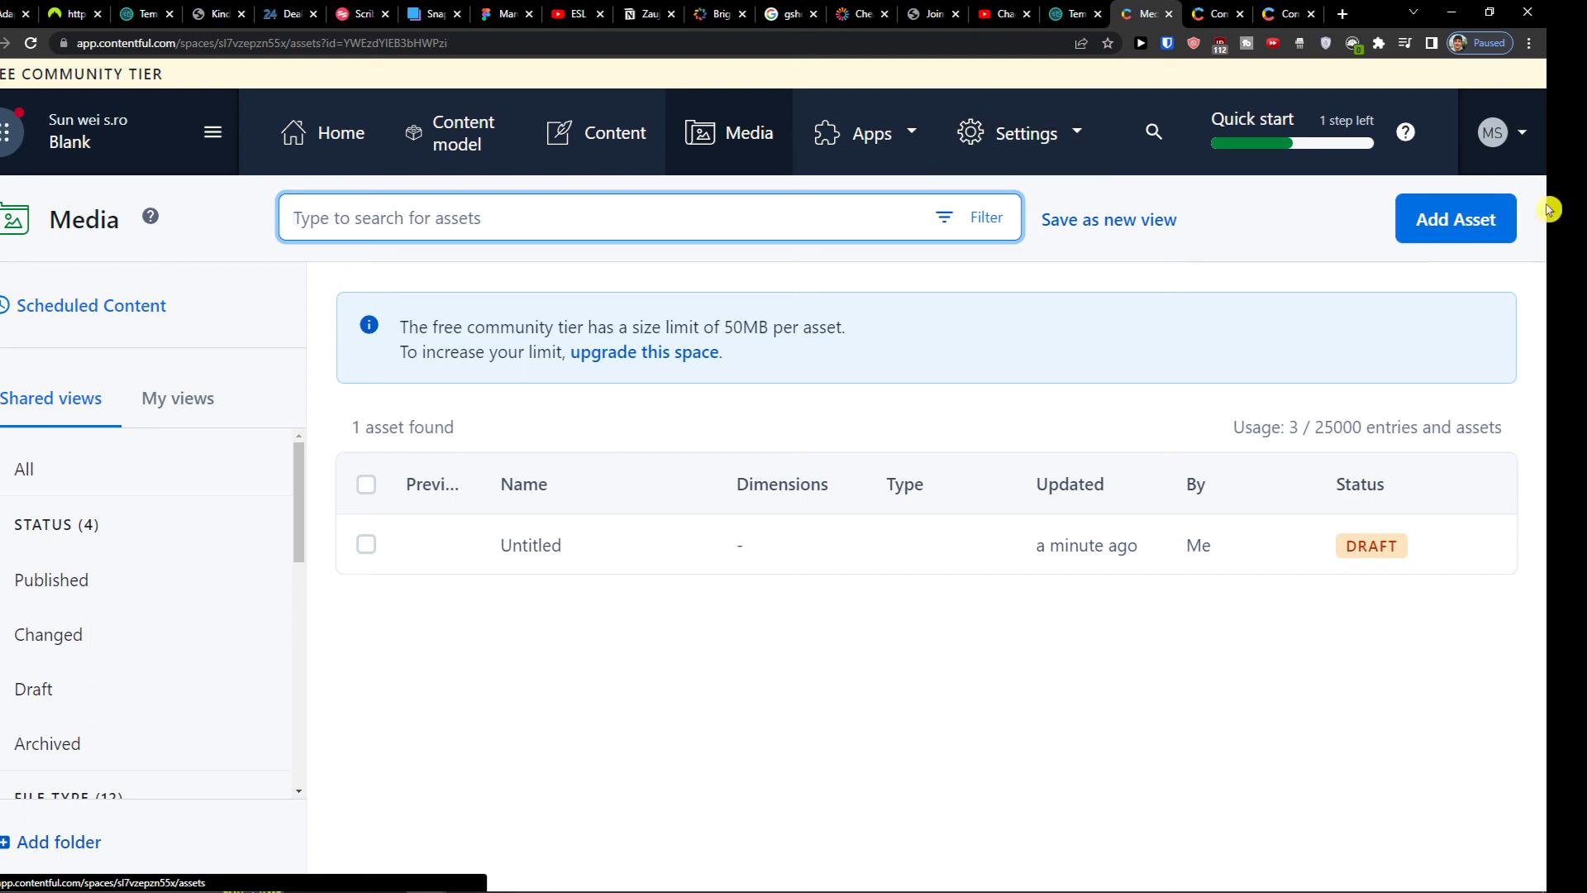
- Create a single new media asset and scroll through its empty Untitled draft editor
{"action": "left_click", "coordinate": [1438, 239]}
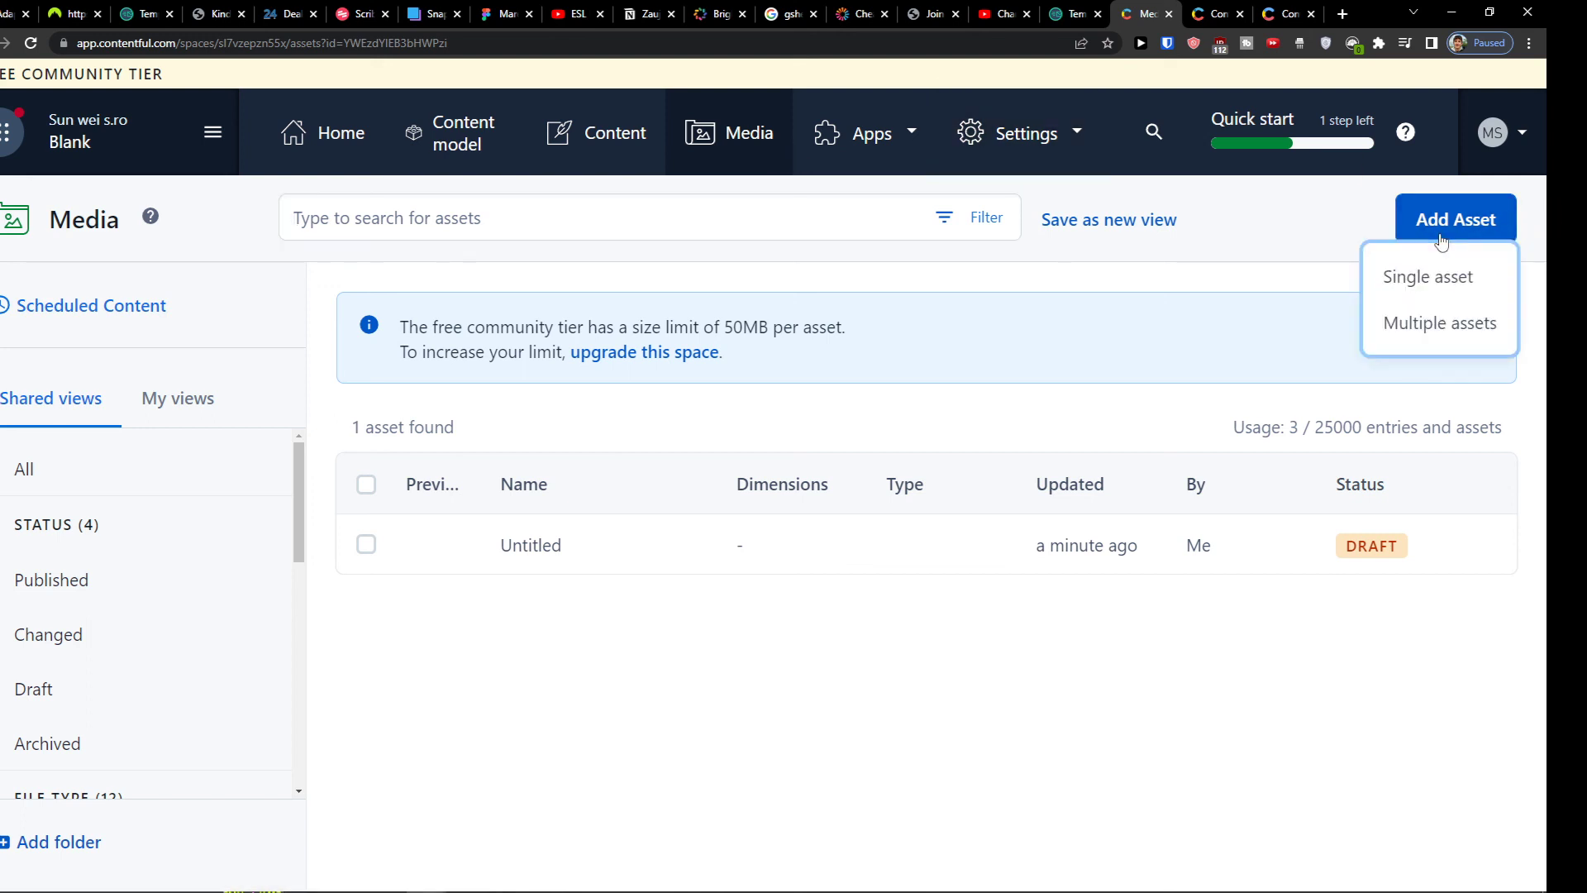
{"action": "left_click", "coordinate": [1429, 275]}
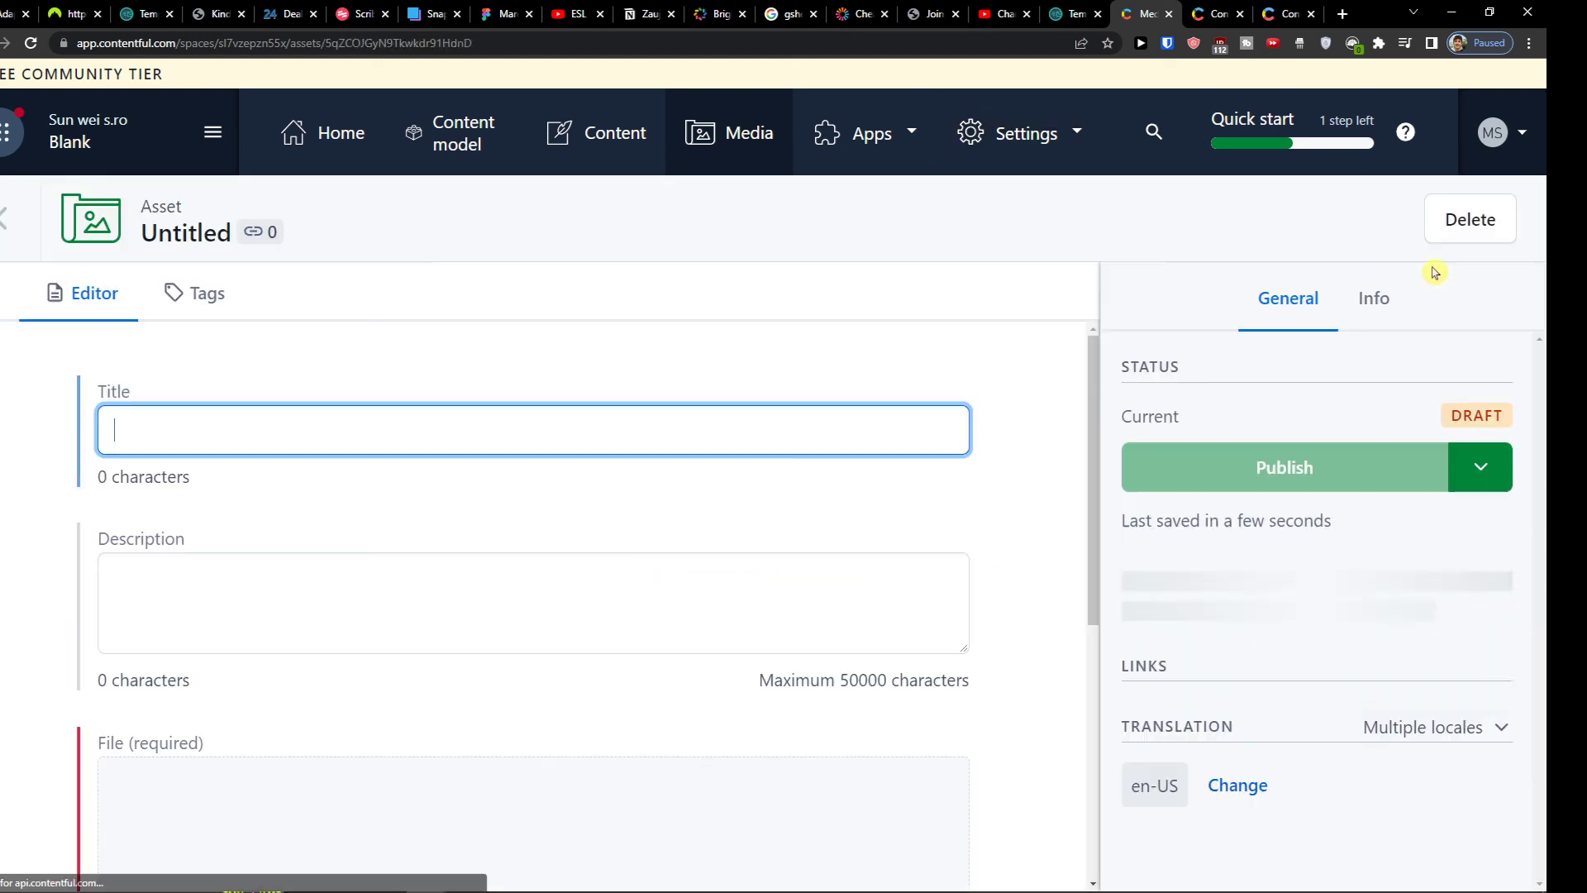
{"action": "scroll", "coordinate": [624, 509], "scroll_direction": "down", "scroll_amount": 3}
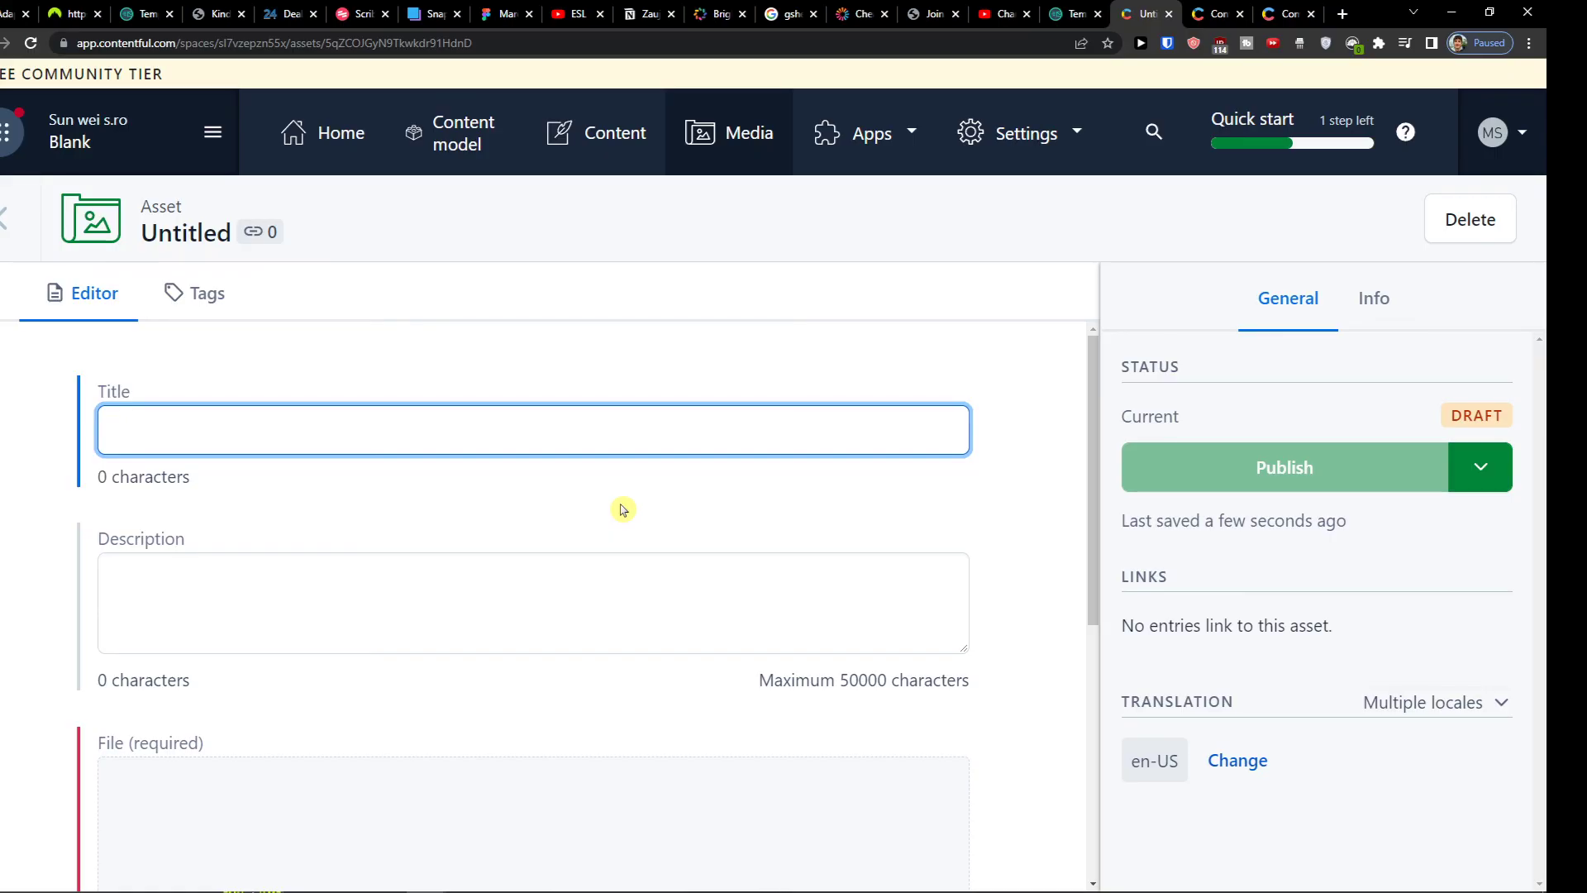
{"action": "scroll", "coordinate": [597, 554], "scroll_direction": "down", "scroll_amount": 1}
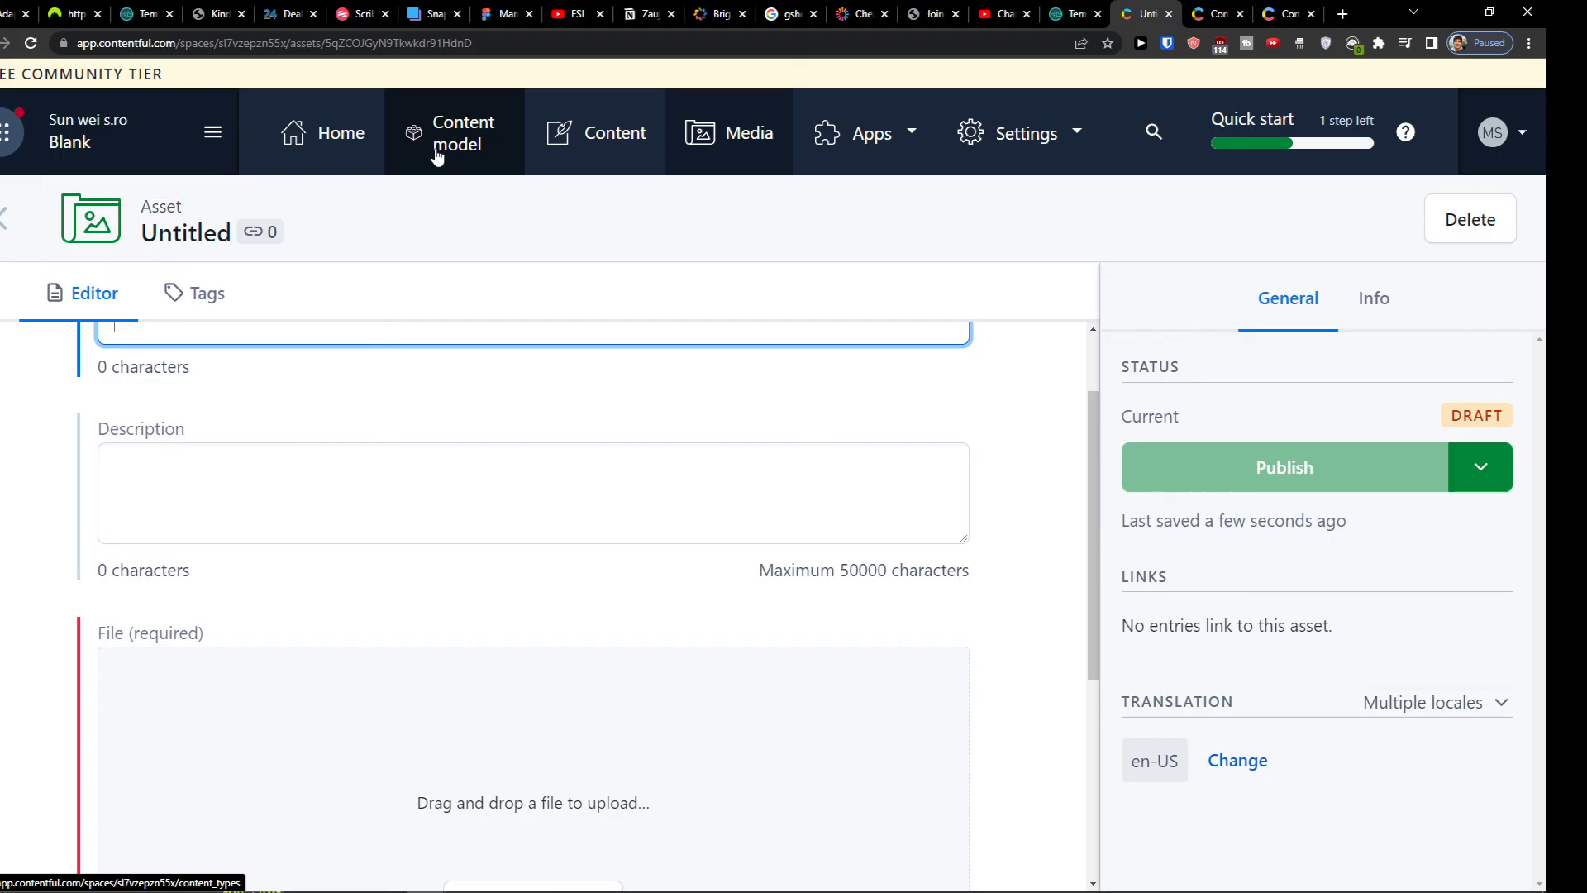
- Open the full Manage apps catalogue and scroll through the available apps
{"action": "left_click", "coordinate": [859, 132]}
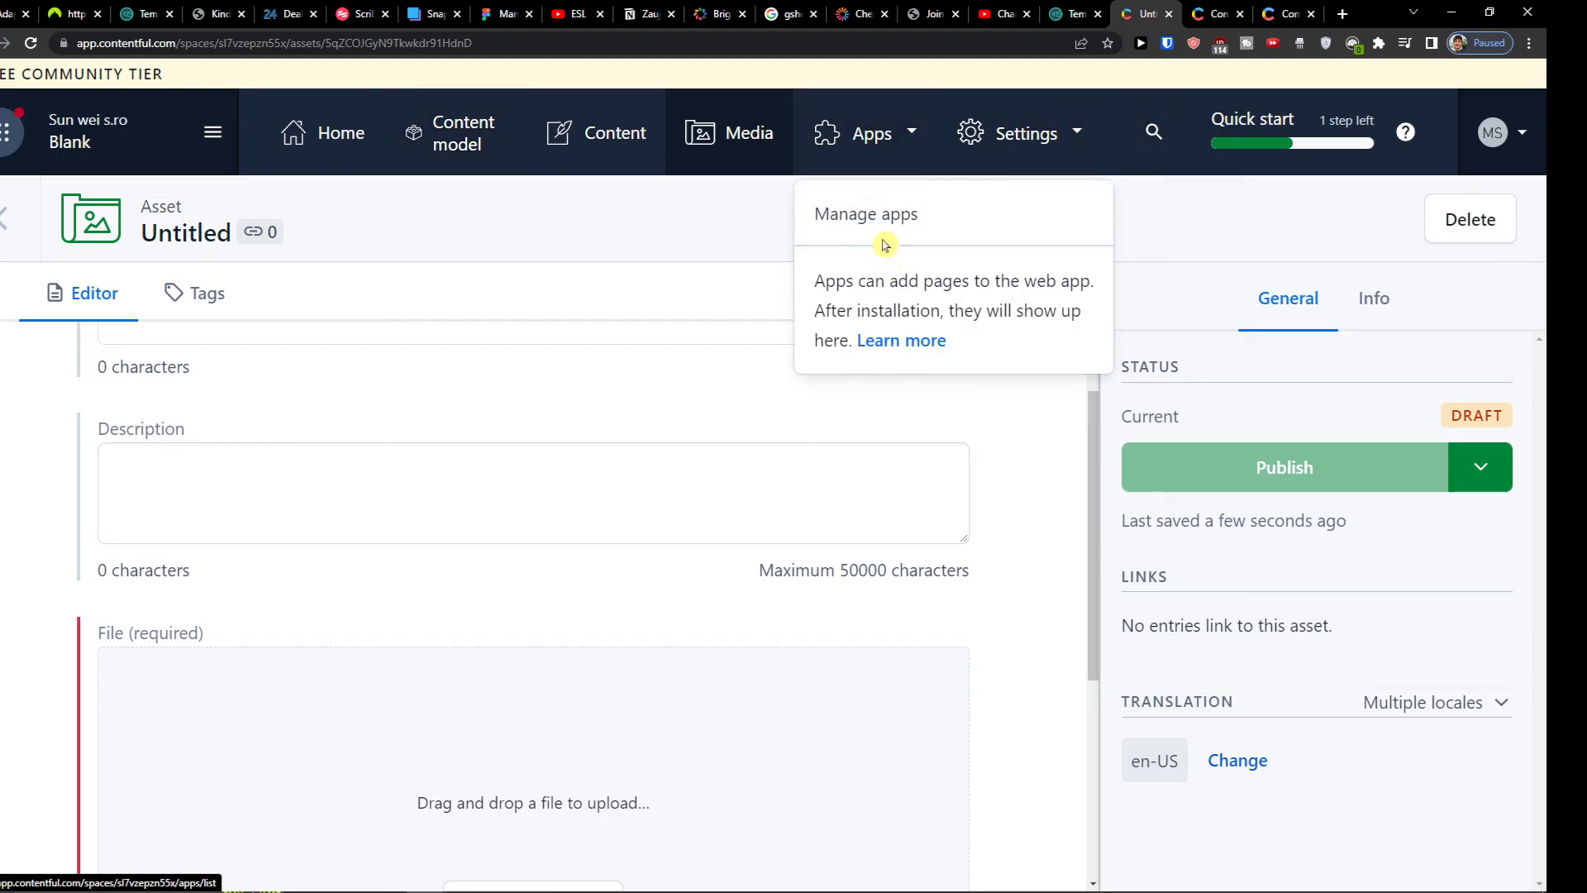
{"action": "left_click", "coordinate": [882, 240]}
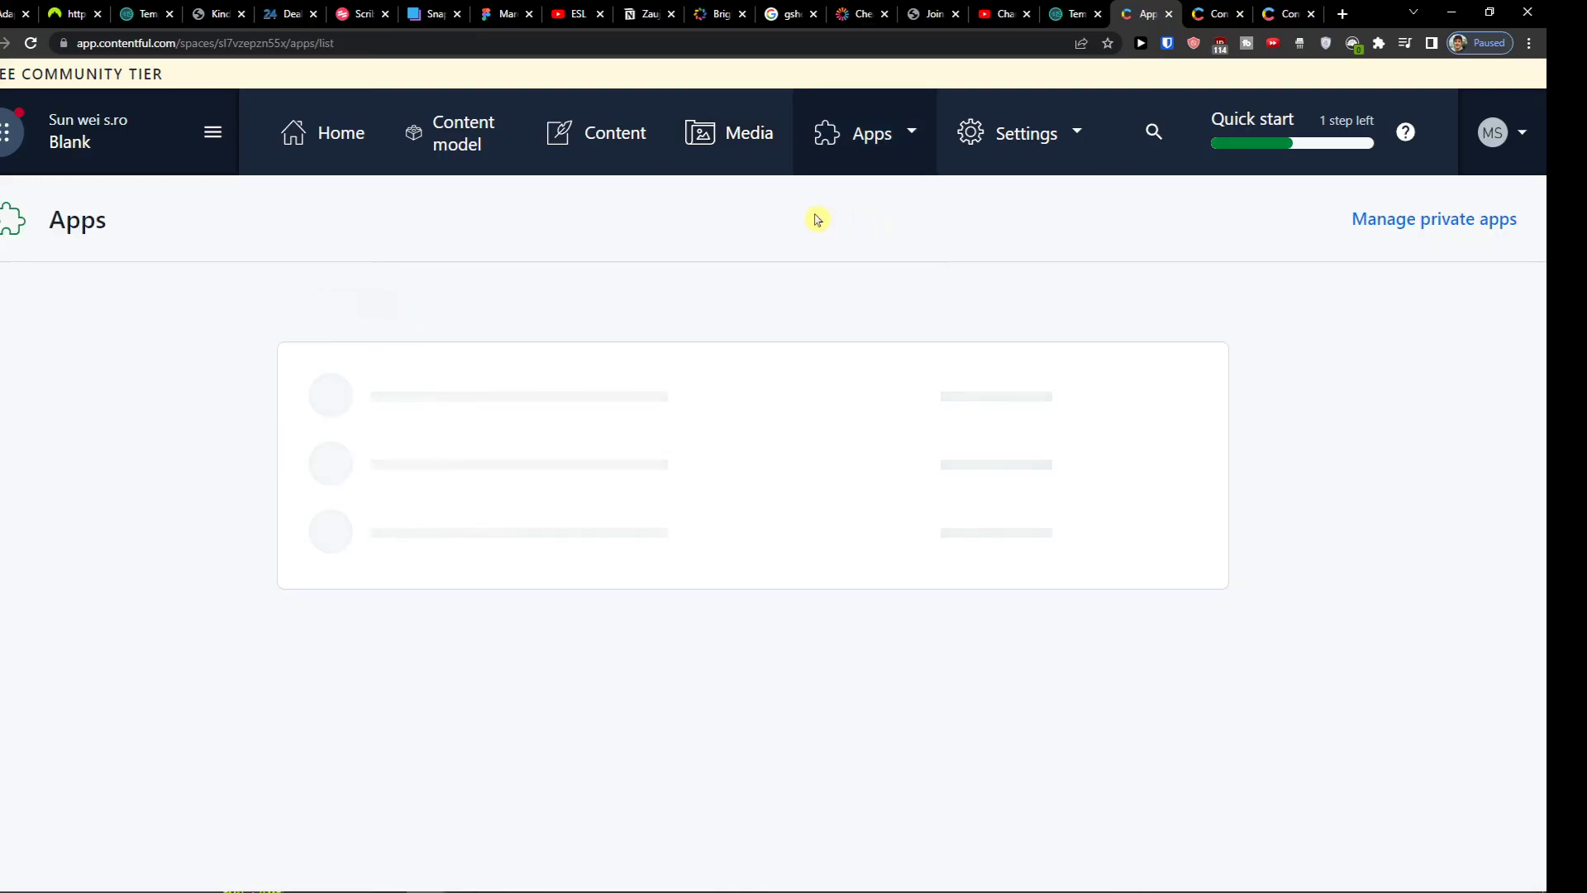
{"action": "scroll", "coordinate": [755, 295], "scroll_direction": "down", "scroll_amount": 10}
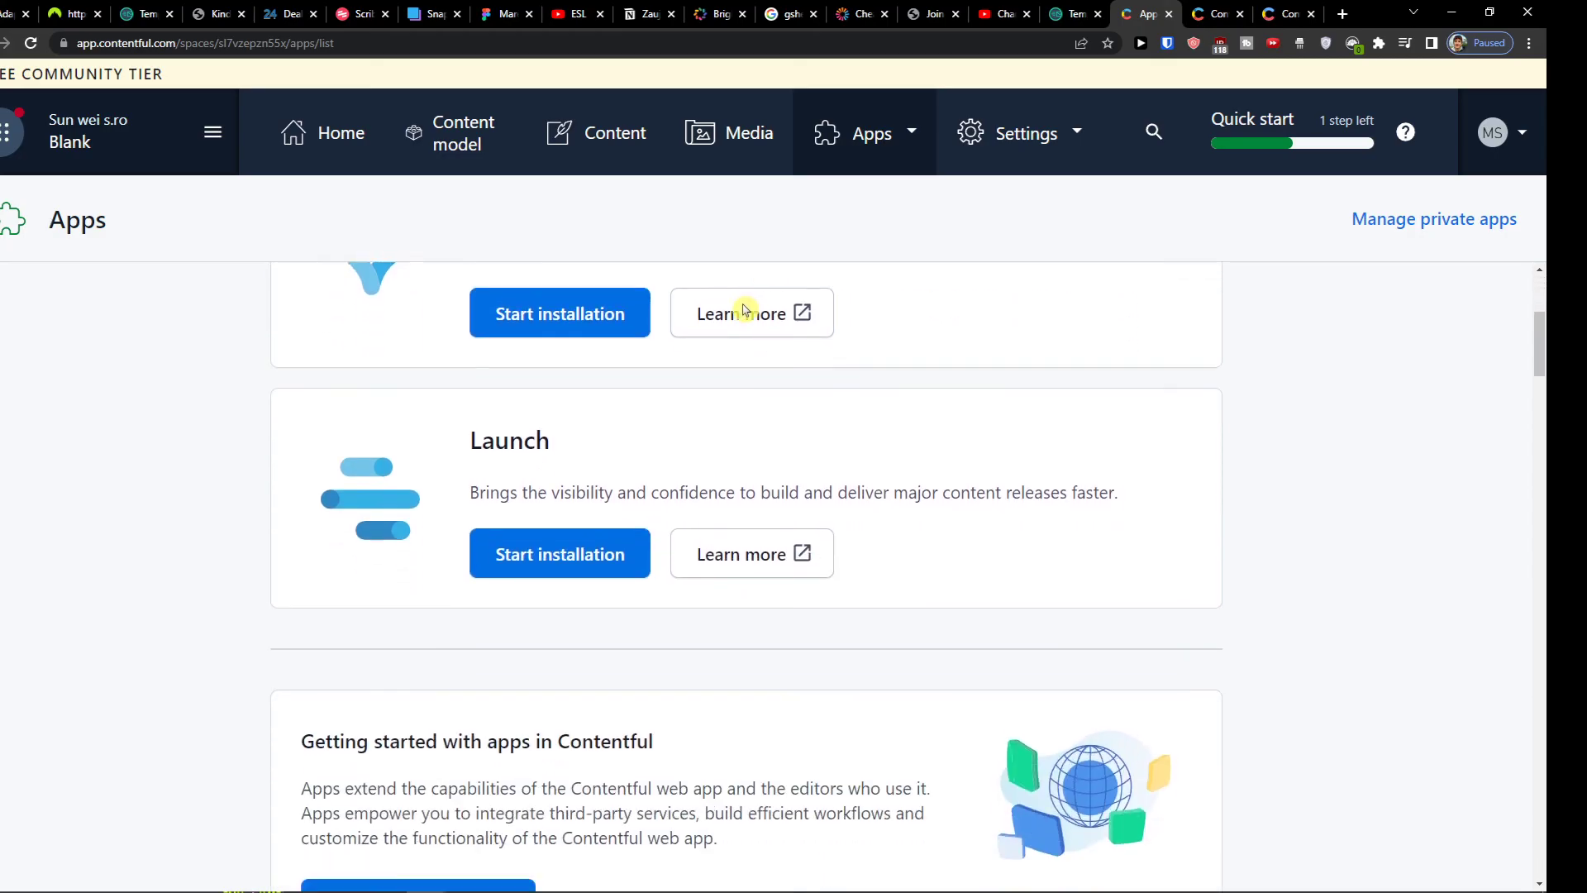
{"action": "scroll", "coordinate": [690, 386], "scroll_direction": "down", "scroll_amount": 7}
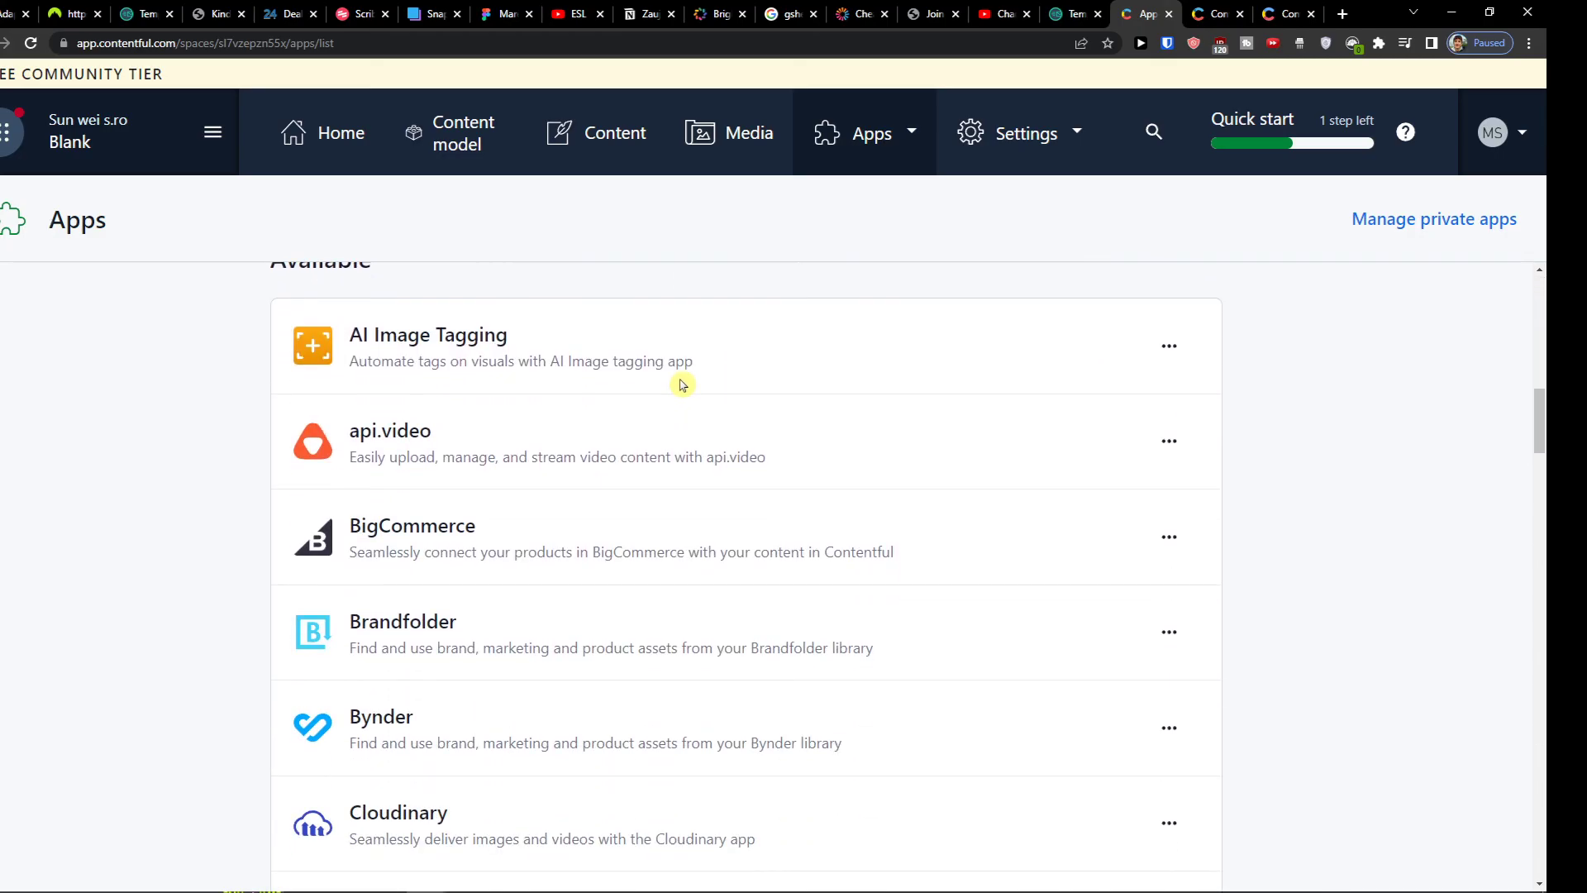
{"action": "scroll", "coordinate": [647, 376], "scroll_direction": "down", "scroll_amount": 7}
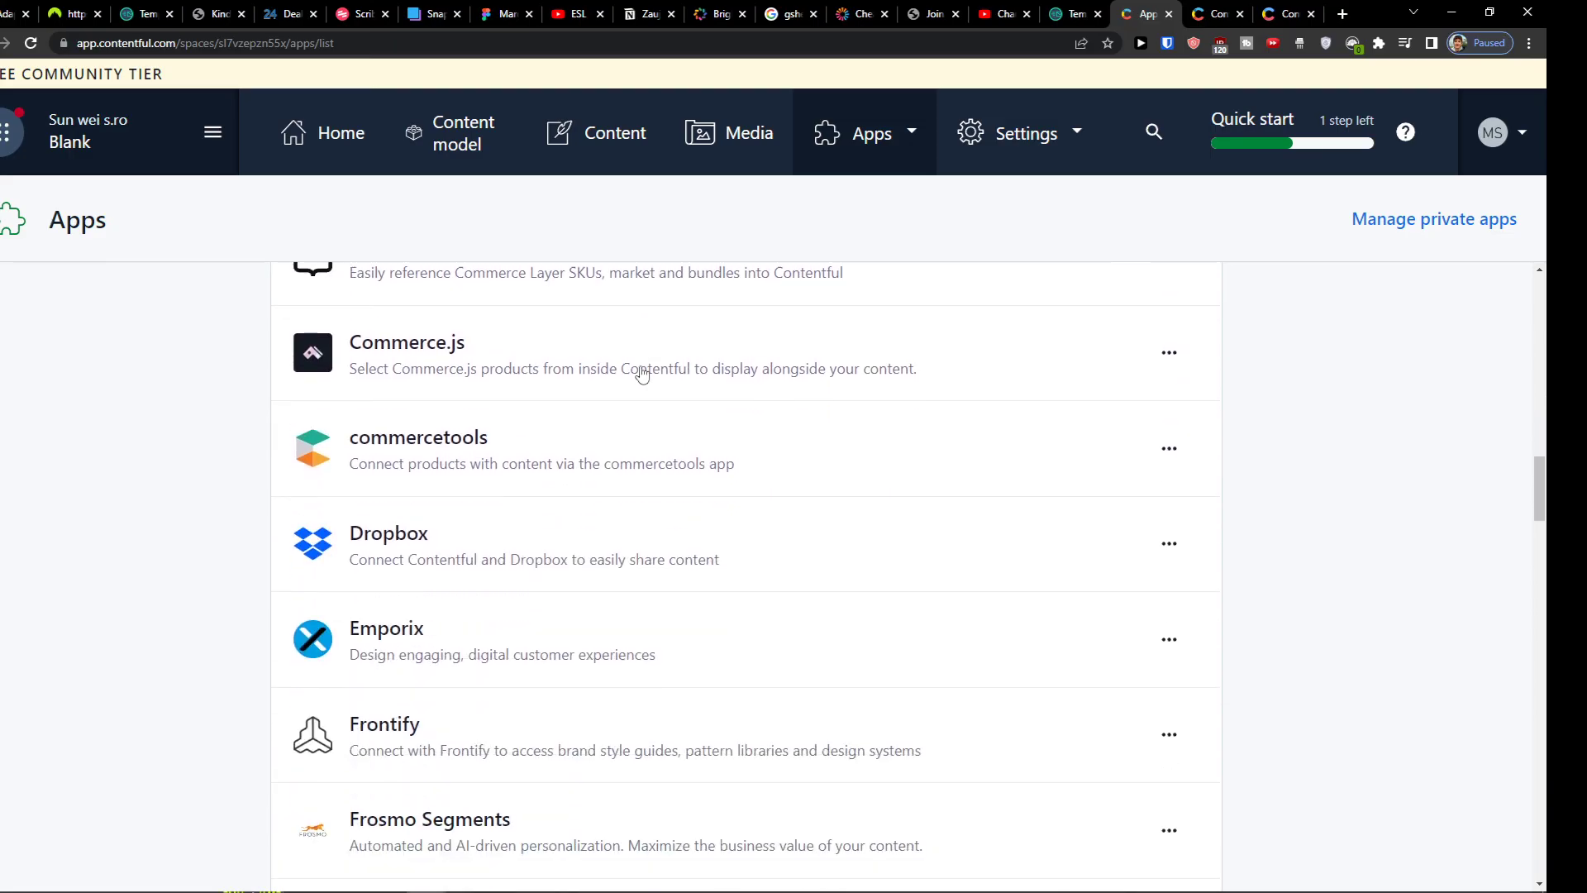
{"action": "scroll", "coordinate": [642, 376], "scroll_direction": "down", "scroll_amount": 3}
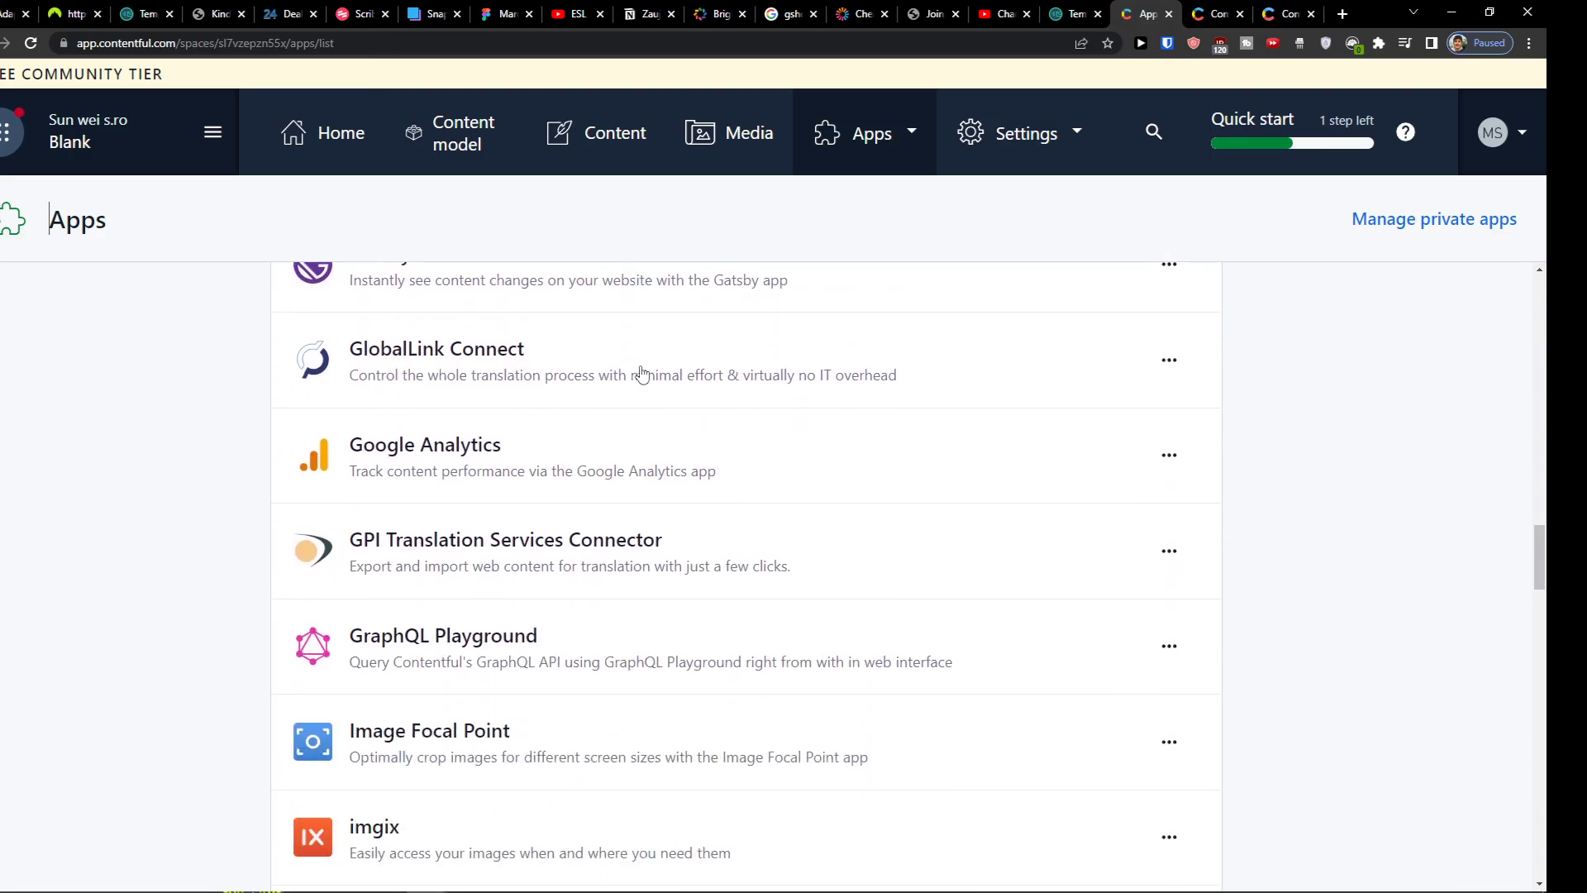
- Glance at the Settings menu, return to the Media library, and check the Help resources
{"action": "left_click", "coordinate": [999, 149]}
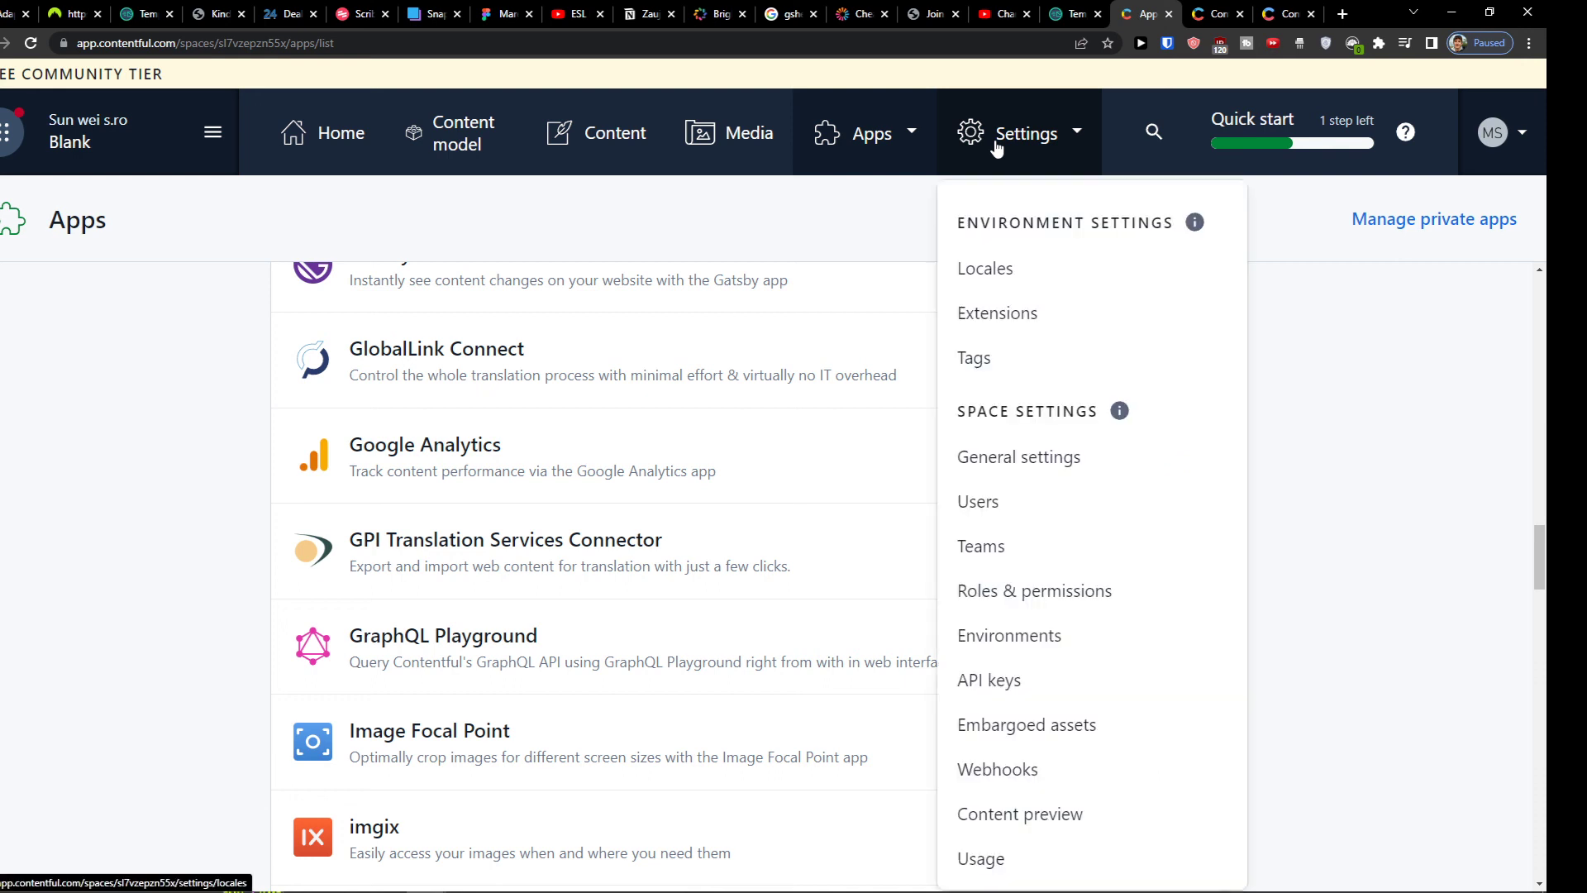
{"action": "left_click", "coordinate": [755, 135]}
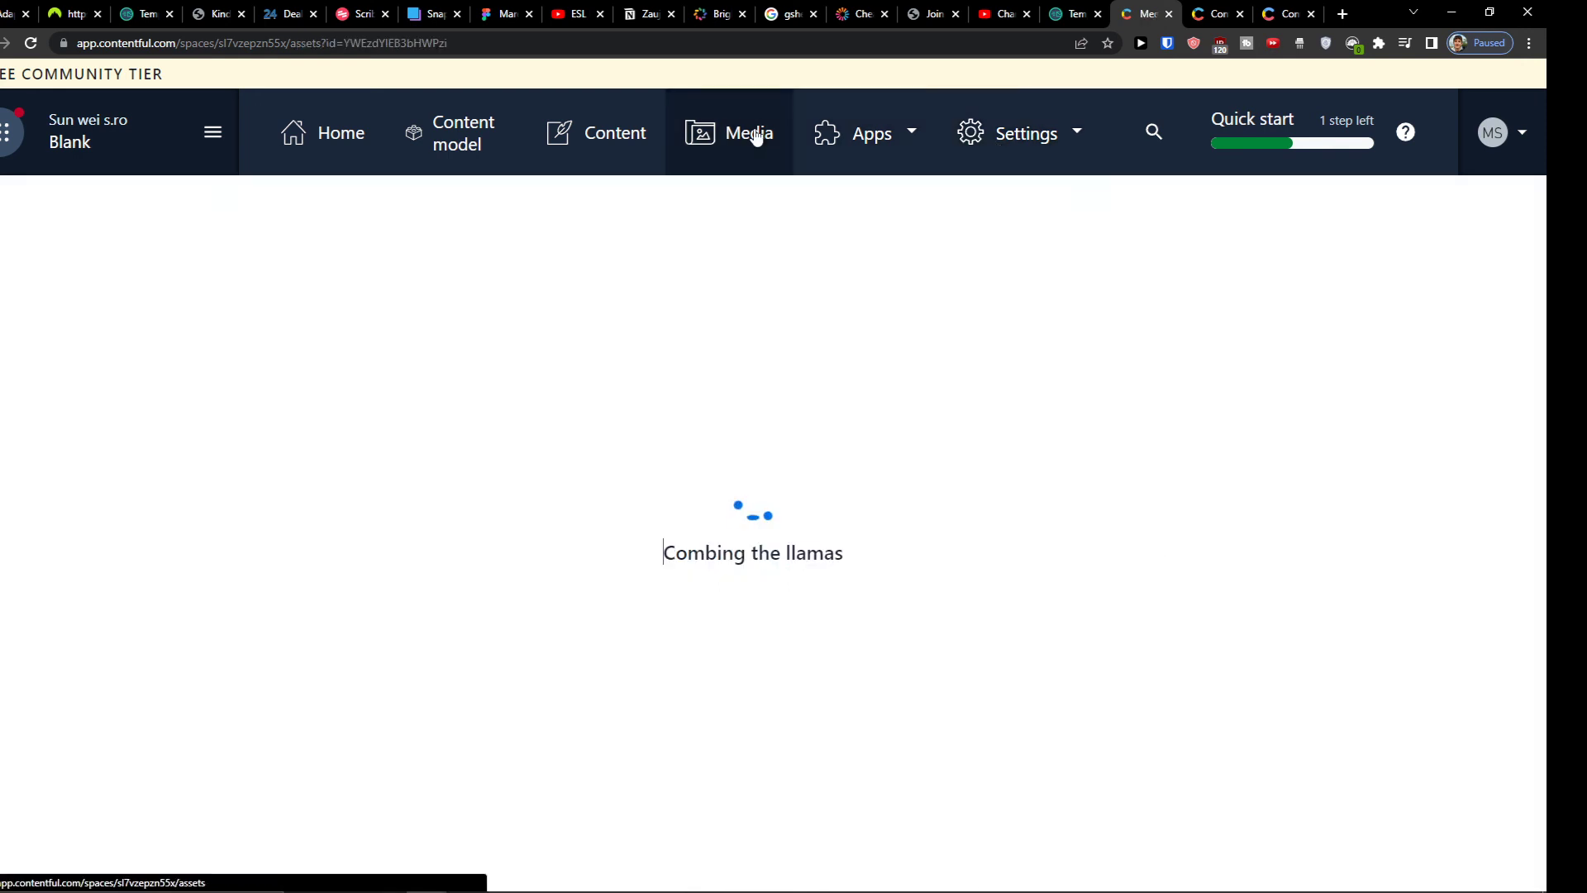
{"action": "left_click", "coordinate": [1394, 145]}
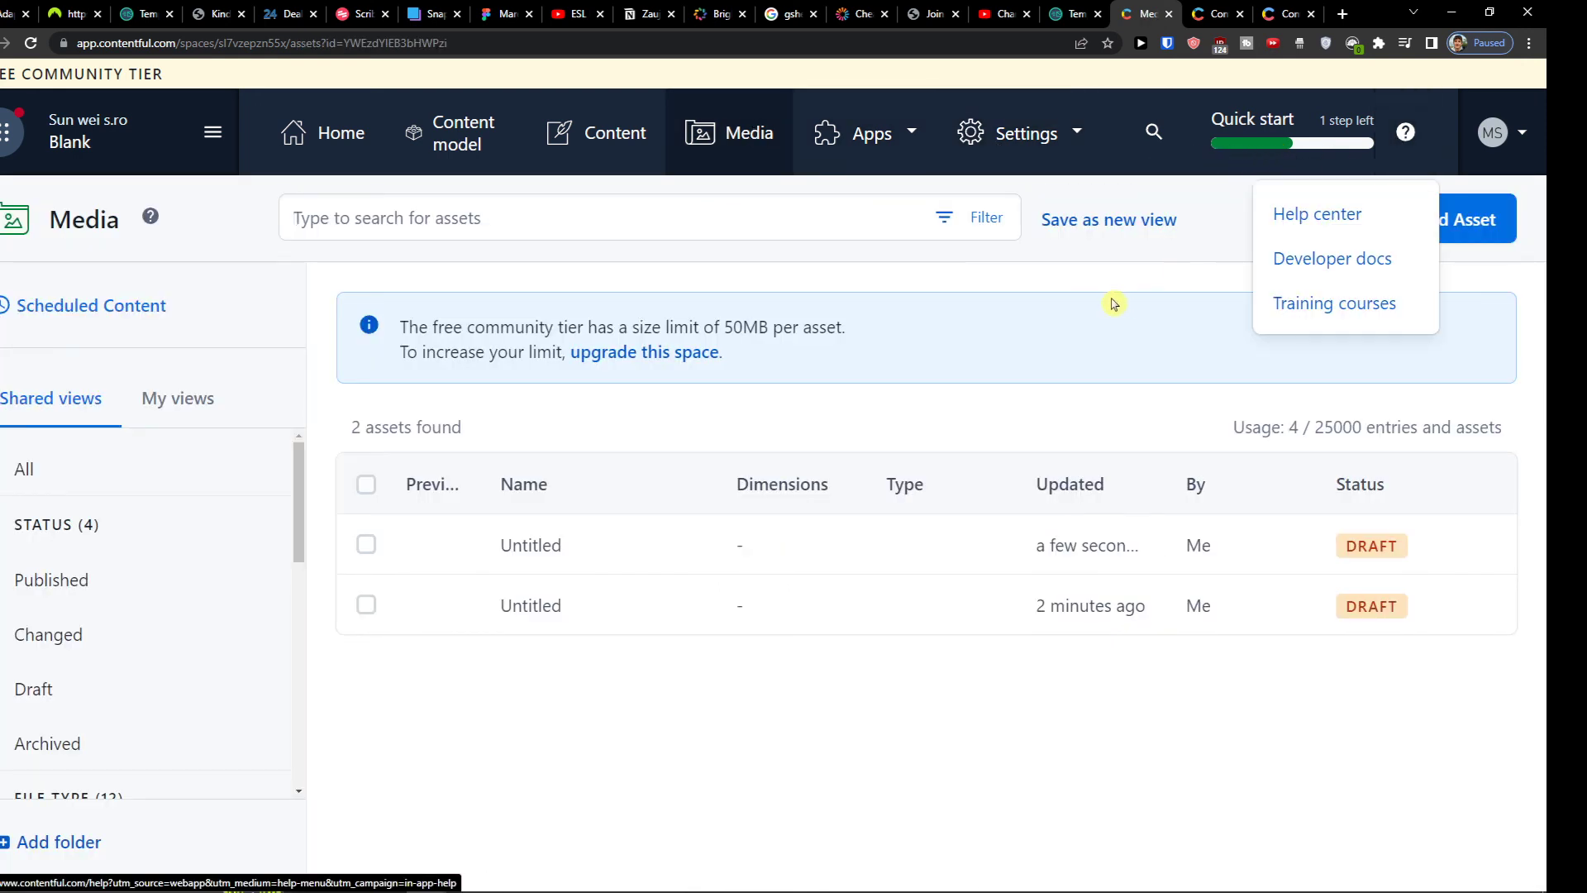
{"action": "left_click", "coordinate": [973, 411]}
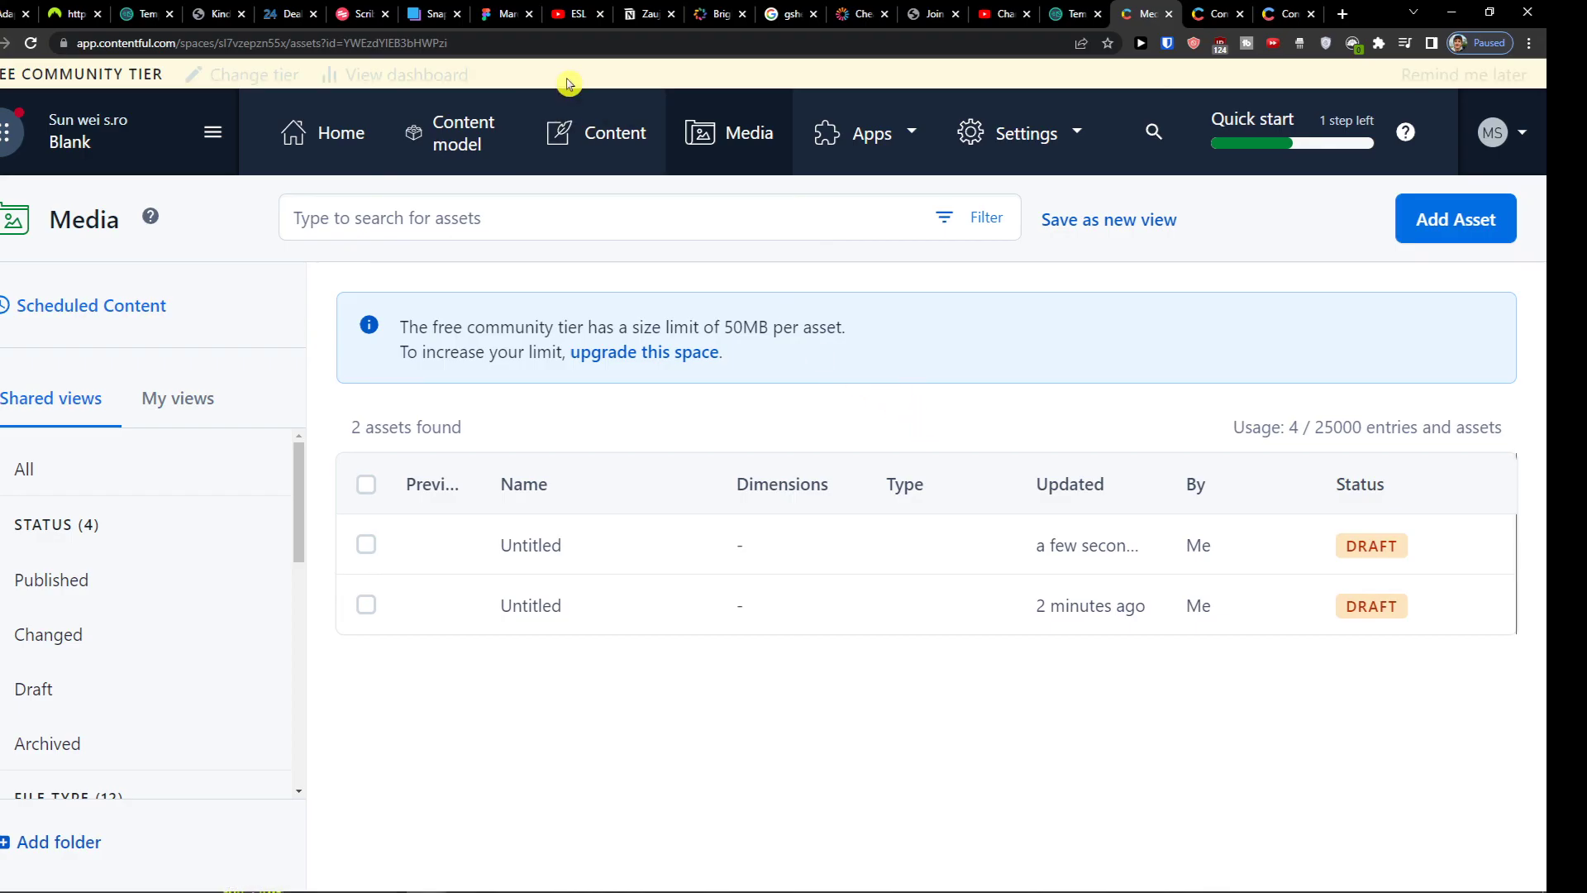
- Go to the space Home page and view the Beyond the basics suggestions
{"action": "left_click", "coordinate": [374, 129]}
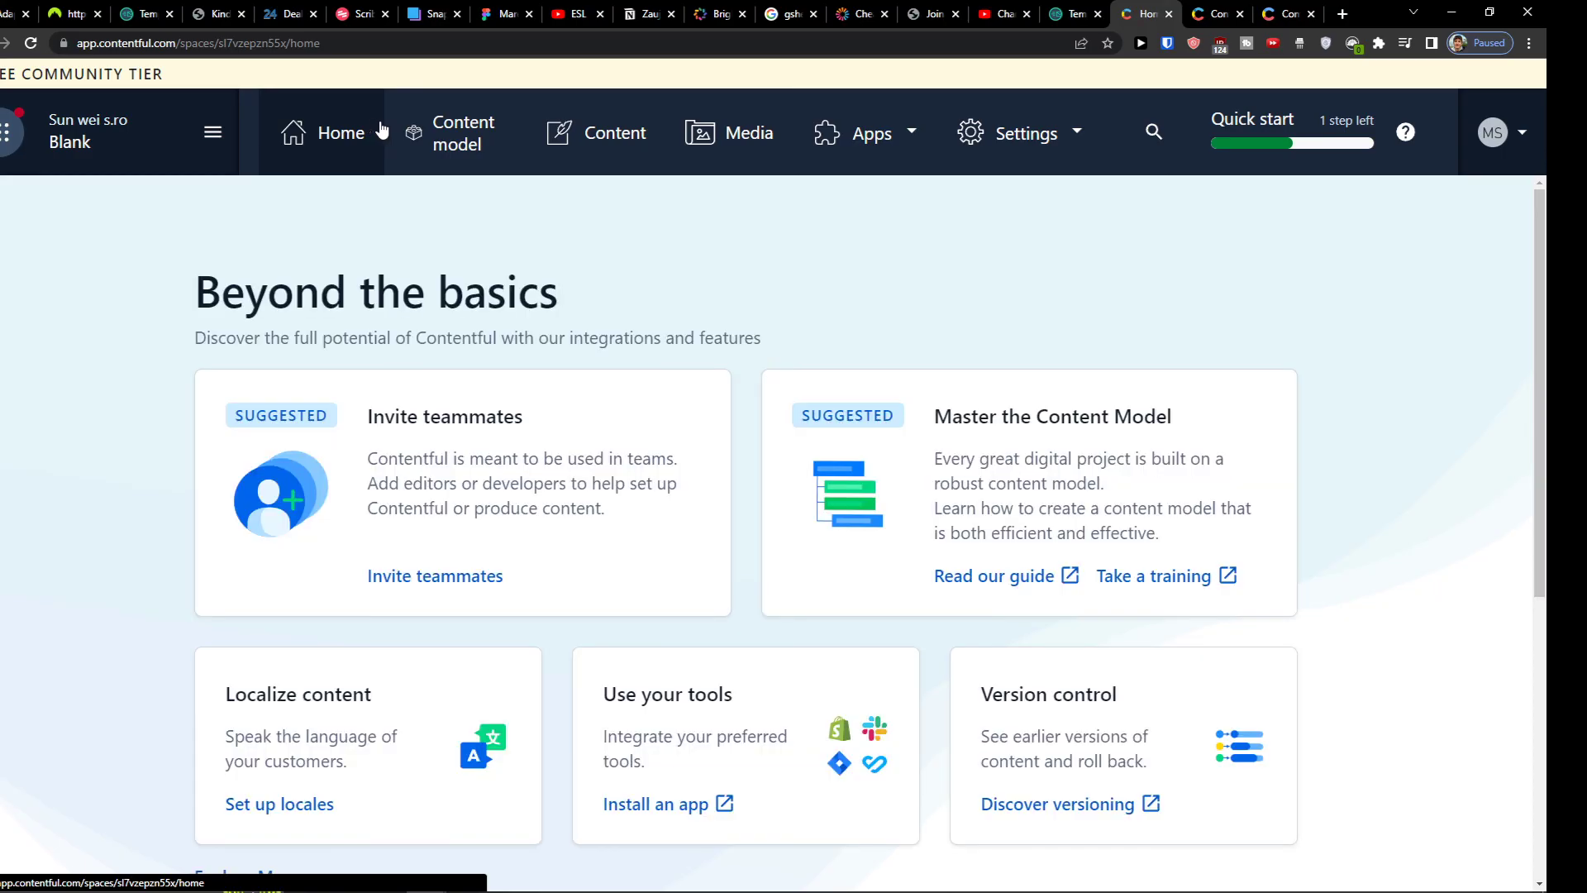
{"action": "scroll", "coordinate": [806, 389], "scroll_direction": "down", "scroll_amount": 5}
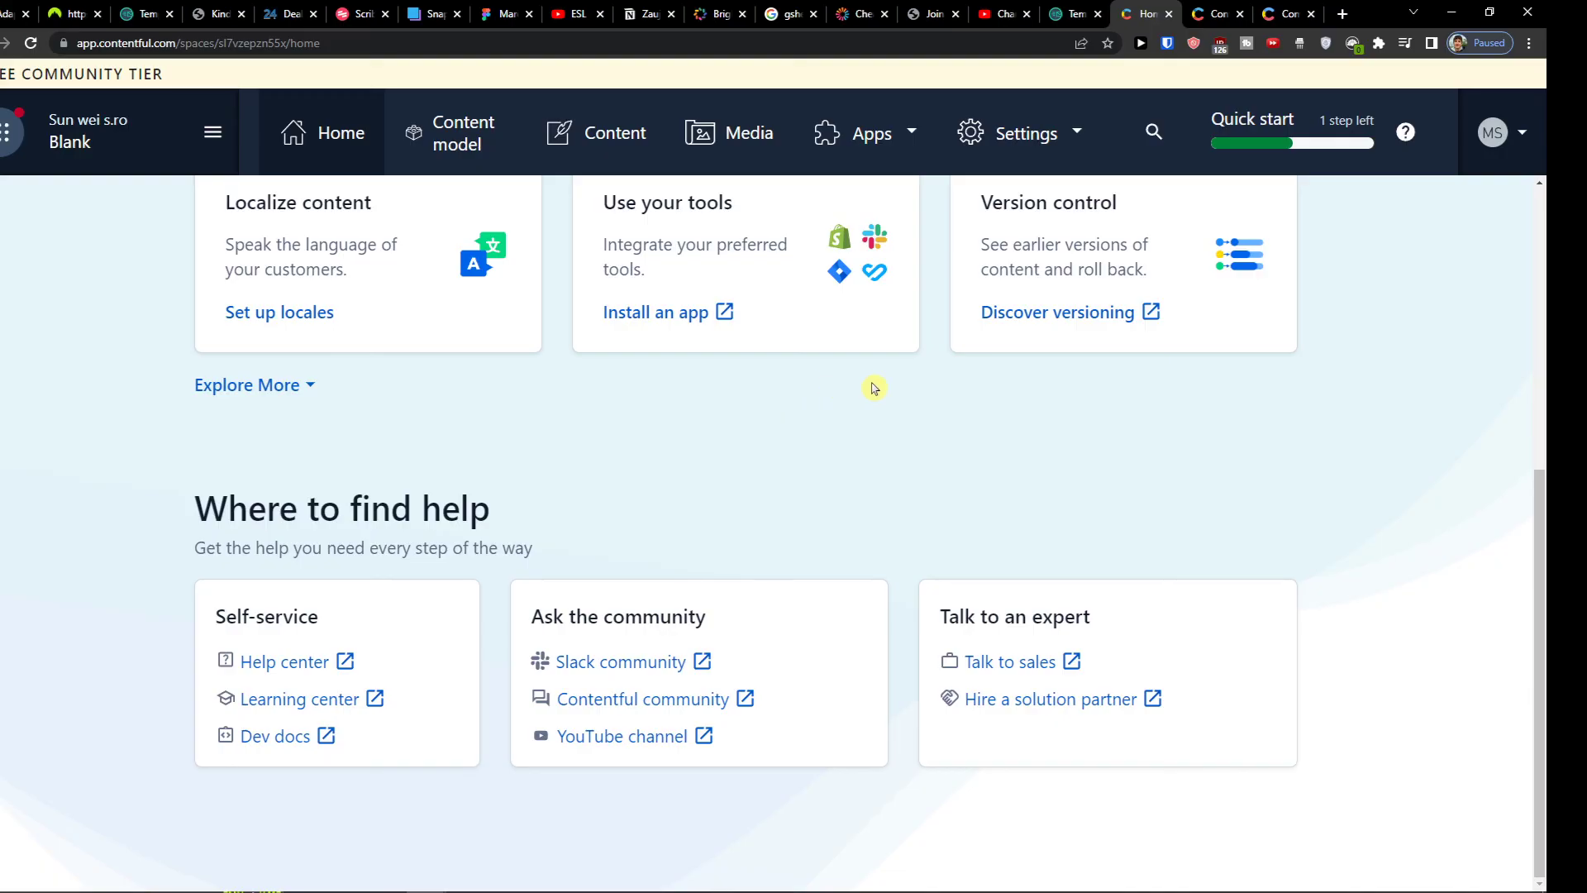
{"action": "scroll", "coordinate": [880, 391], "scroll_direction": "up", "scroll_amount": 5}
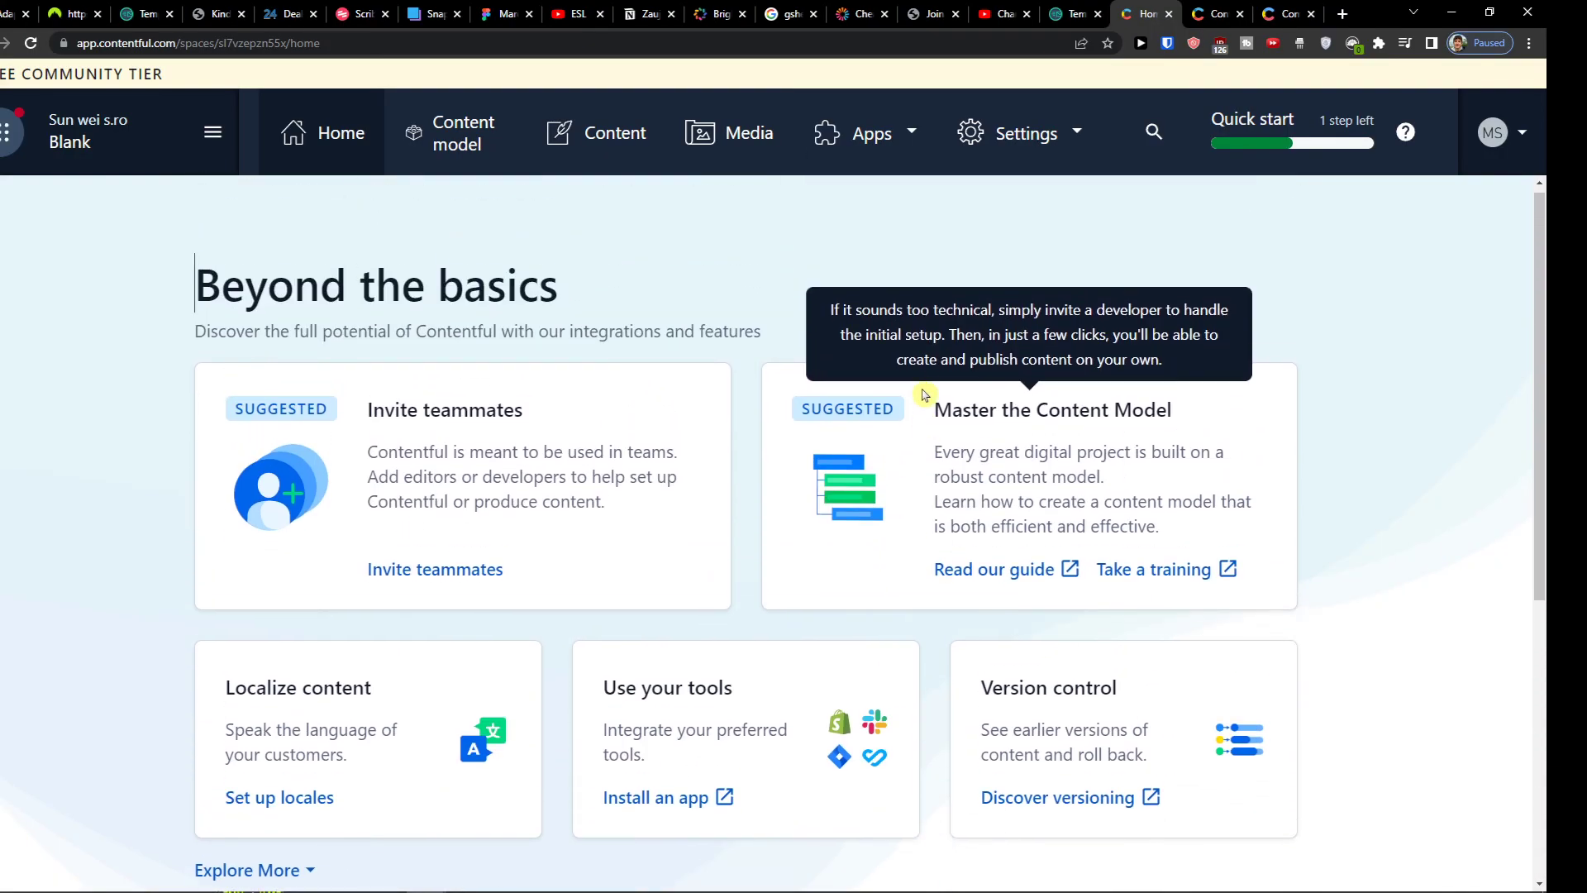